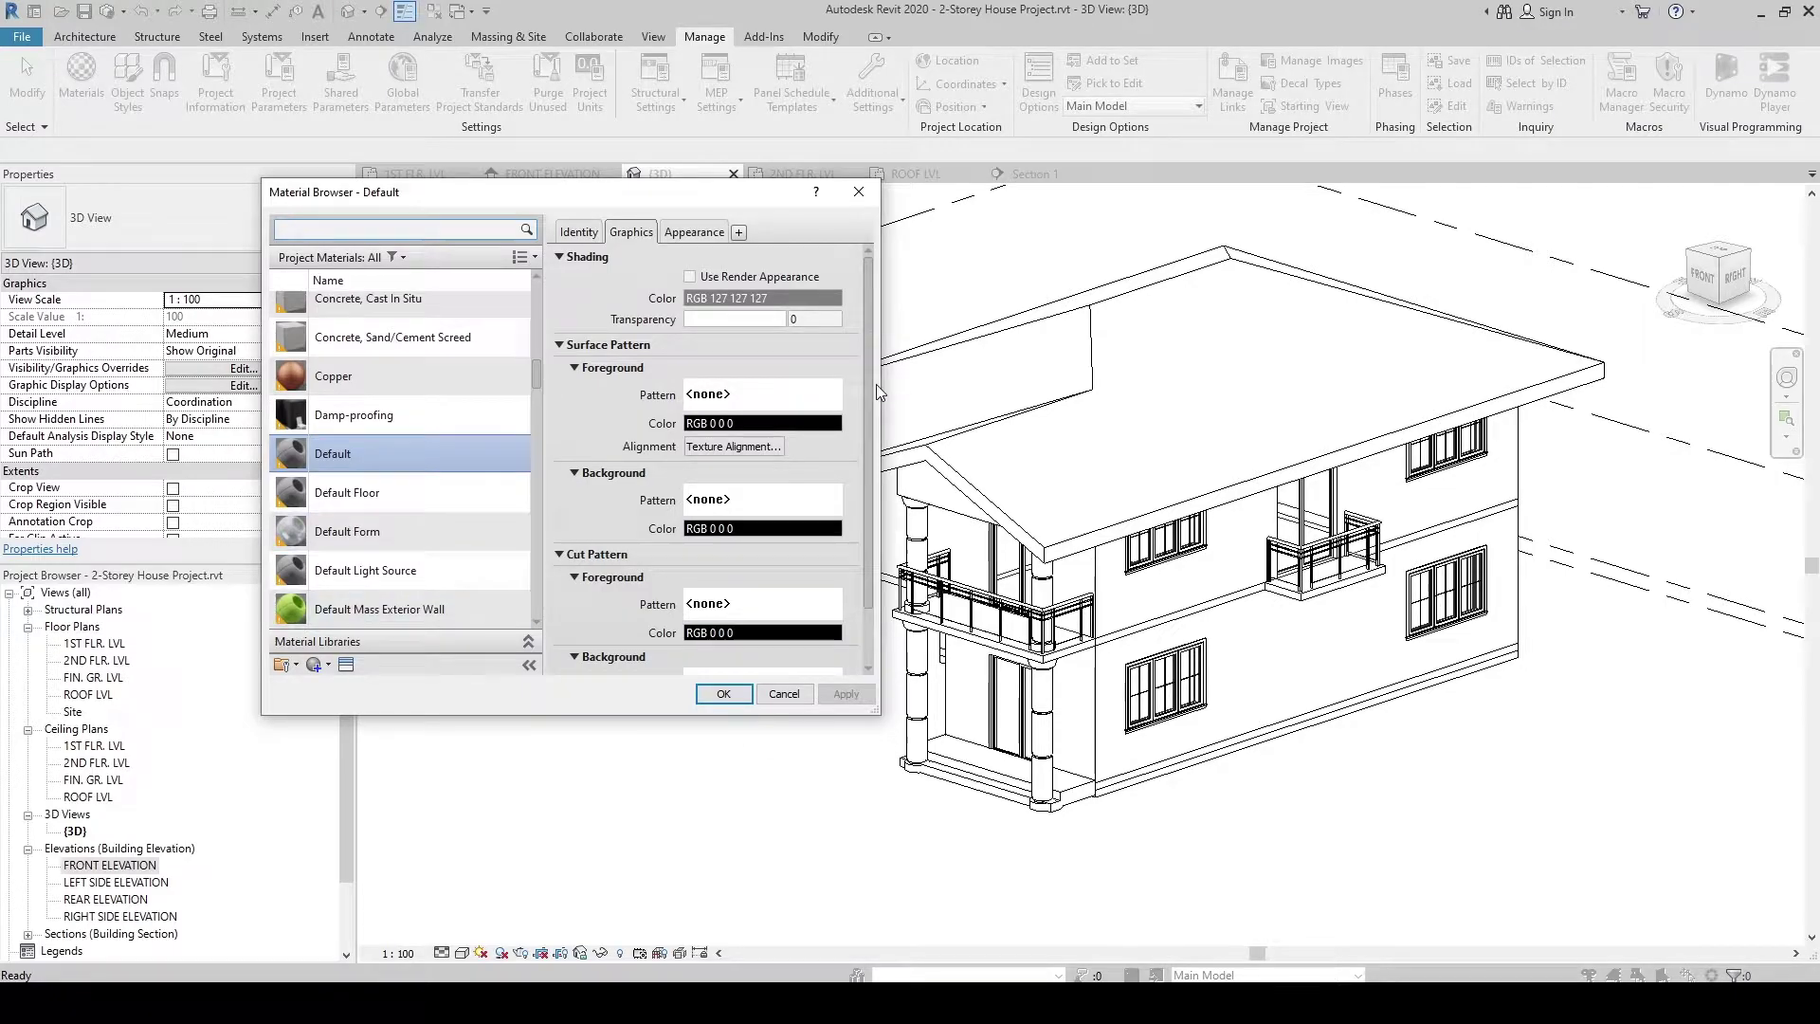
Step: Create a new project material and rename it "Material - Color White"
left_click(398, 501, "ctrl")
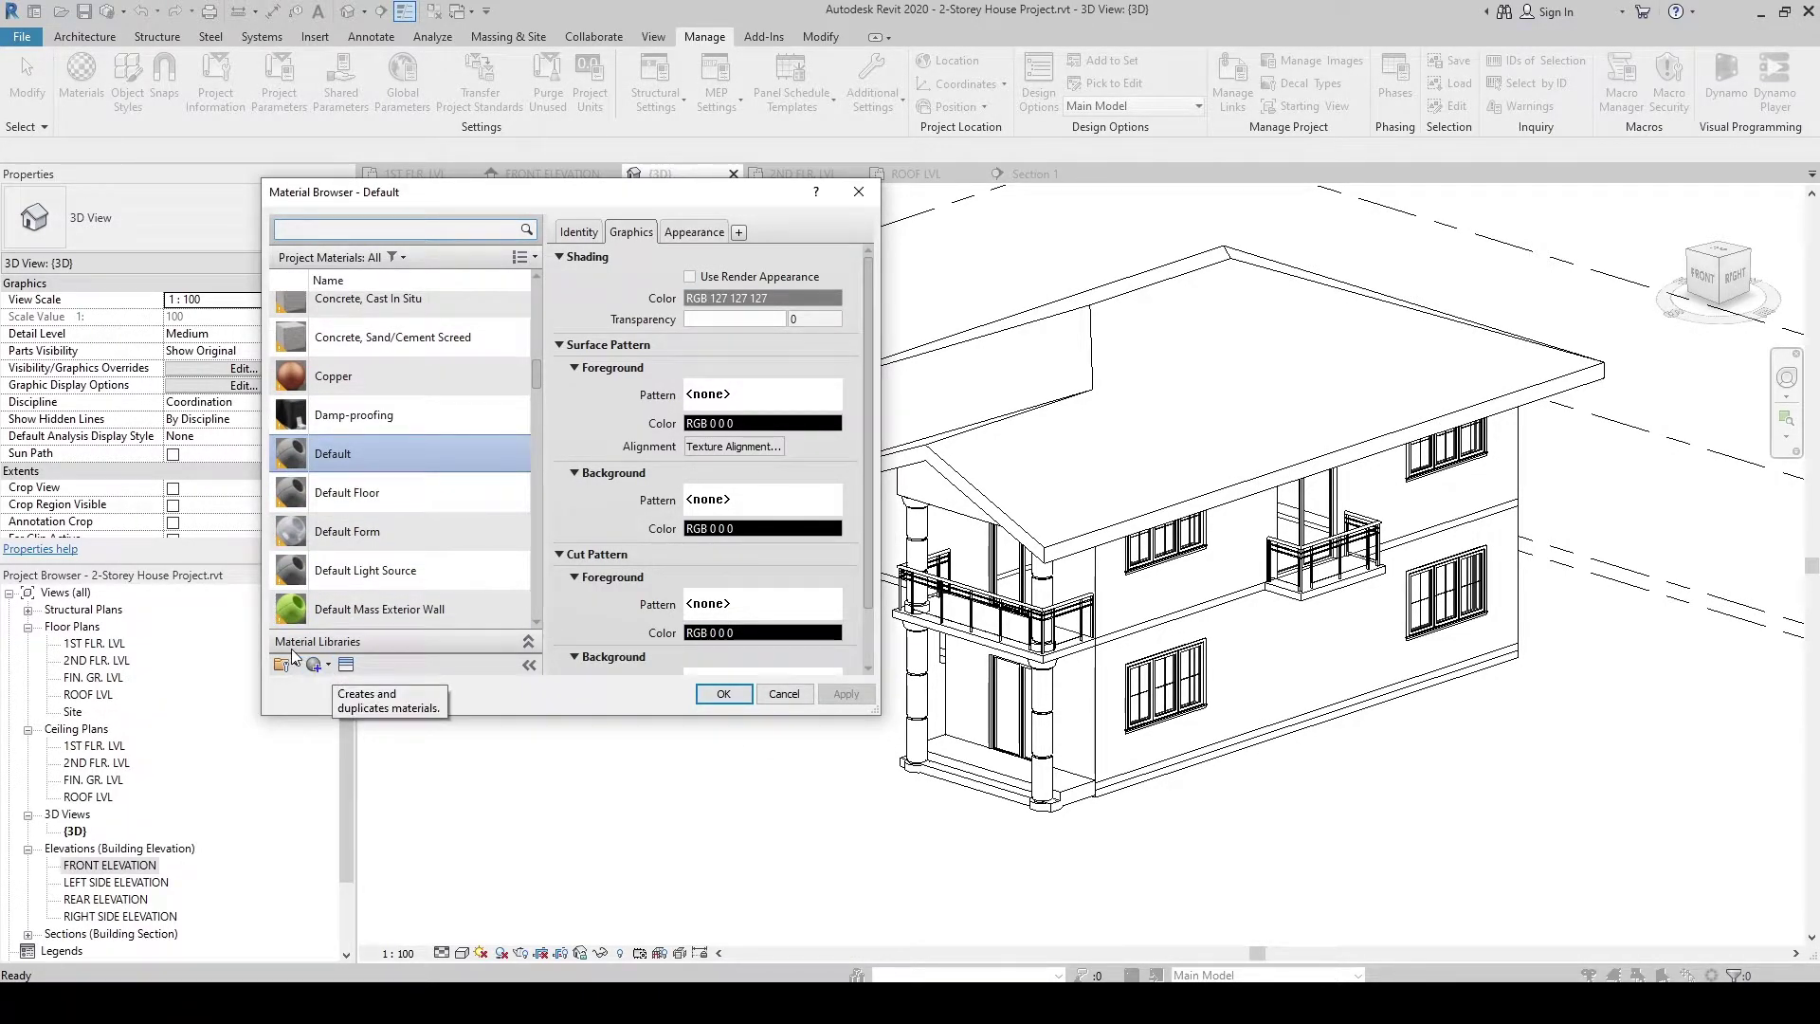
left_click(331, 671)
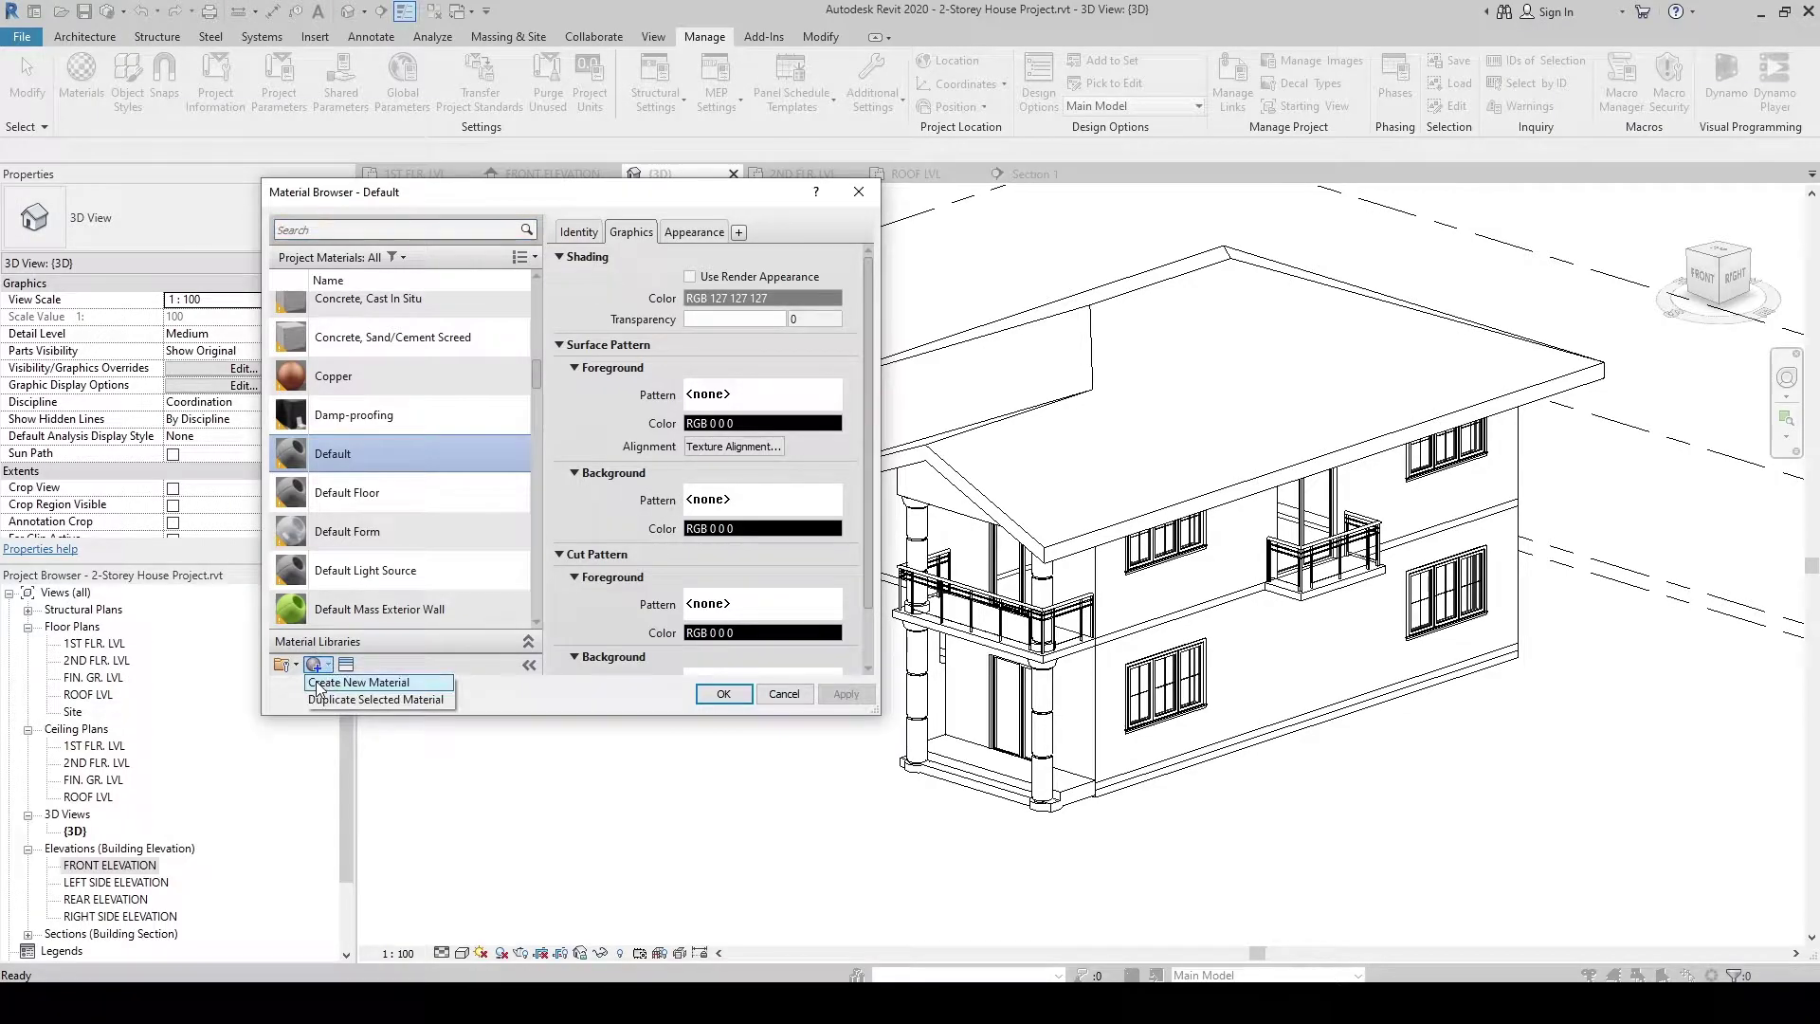
left_click(368, 683)
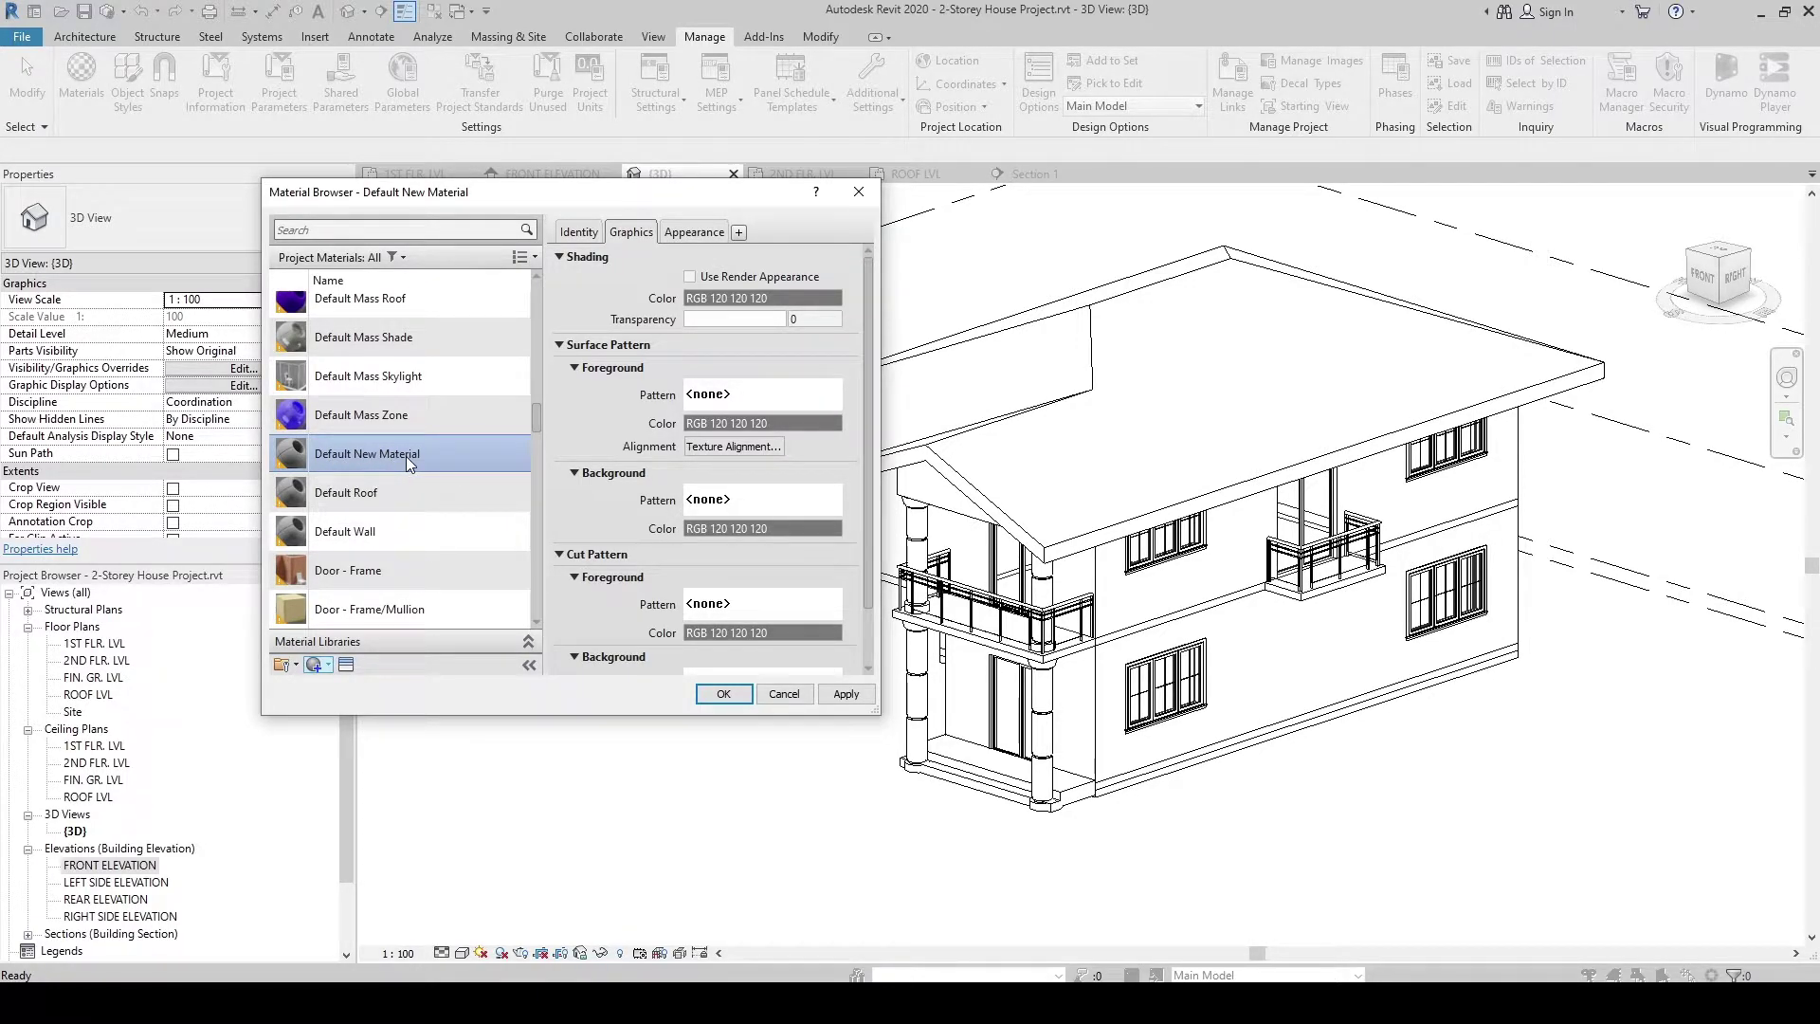
right_click(406, 457)
left_click(450, 511)
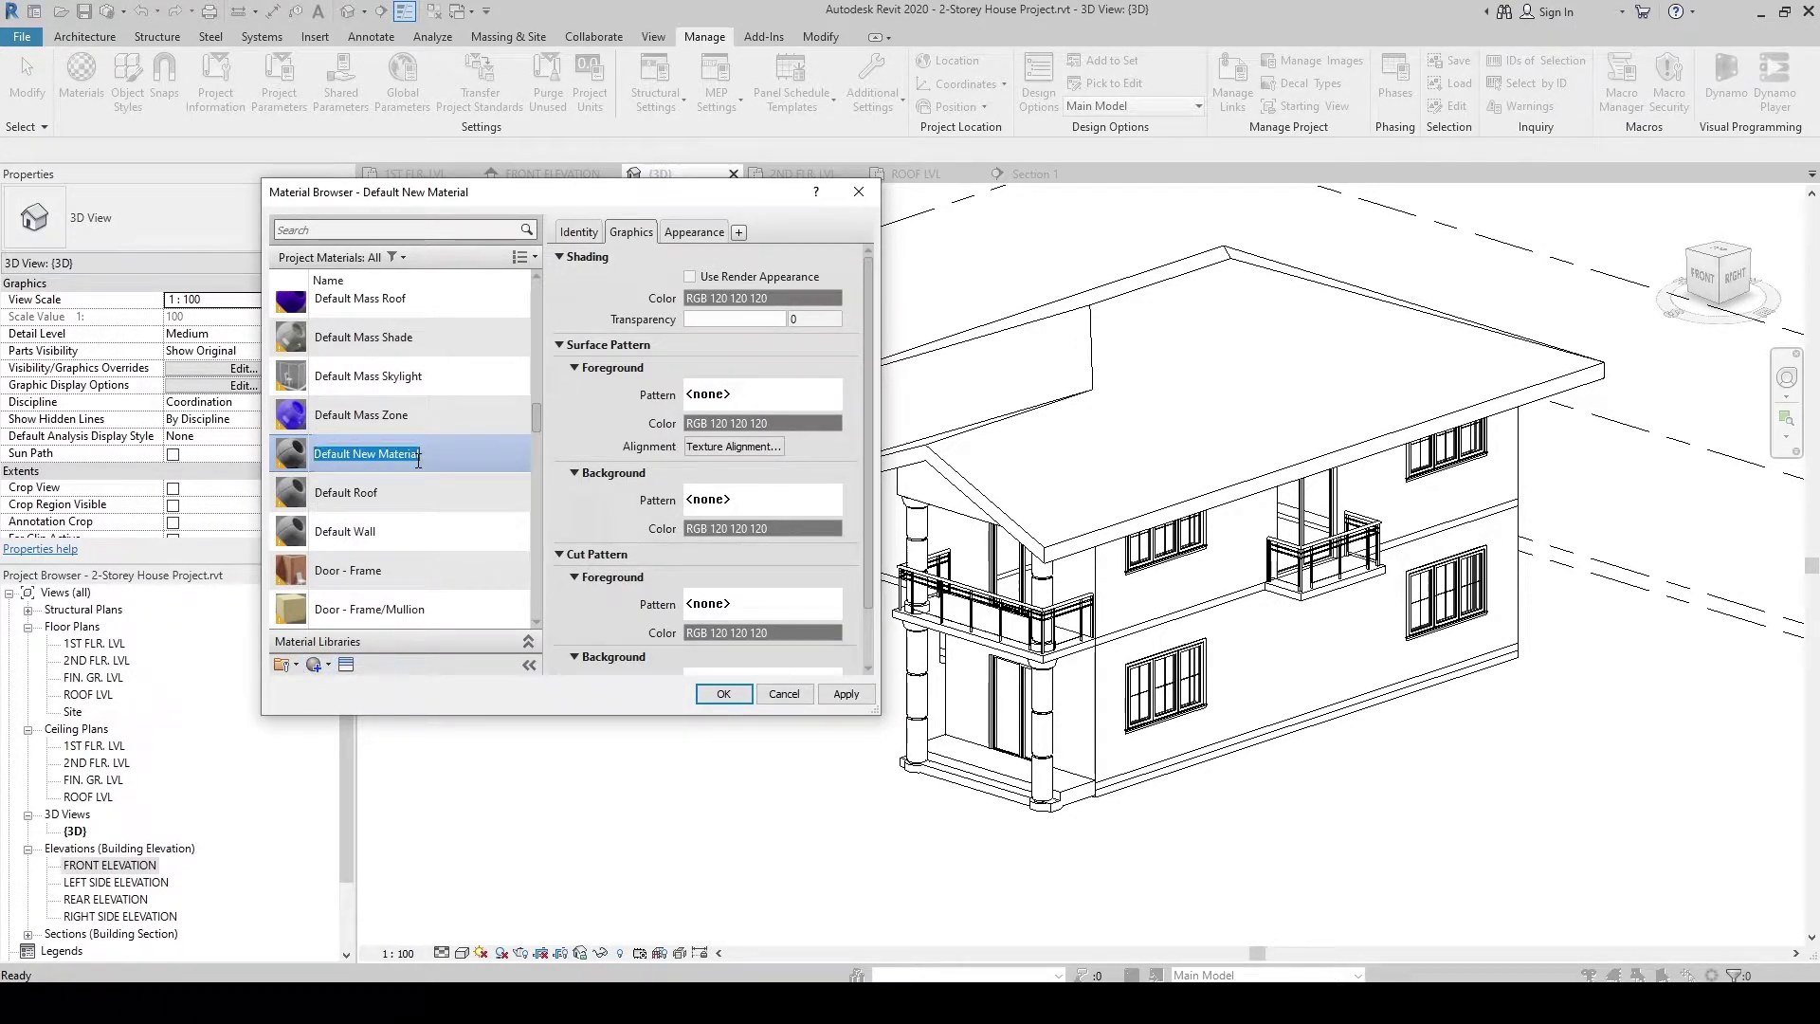
key("BackSpace")
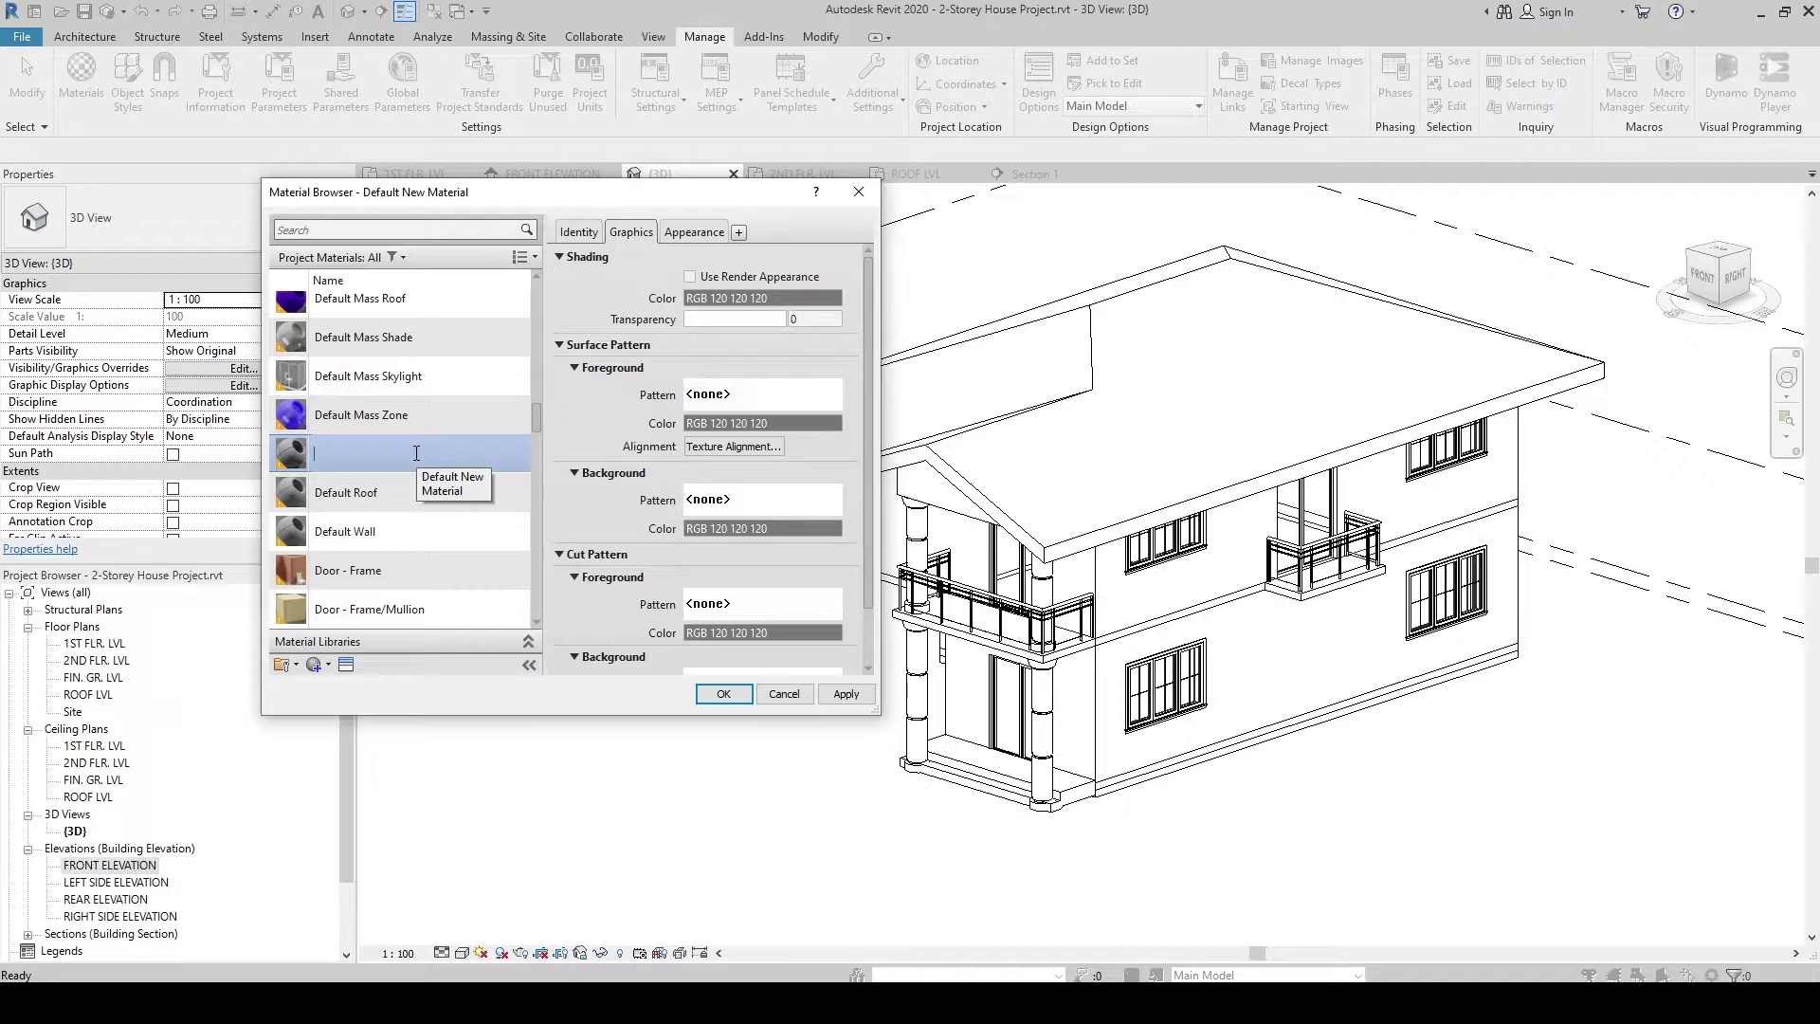
type("Mater")
type("ria")
type("l")
type(" -")
type(" Color")
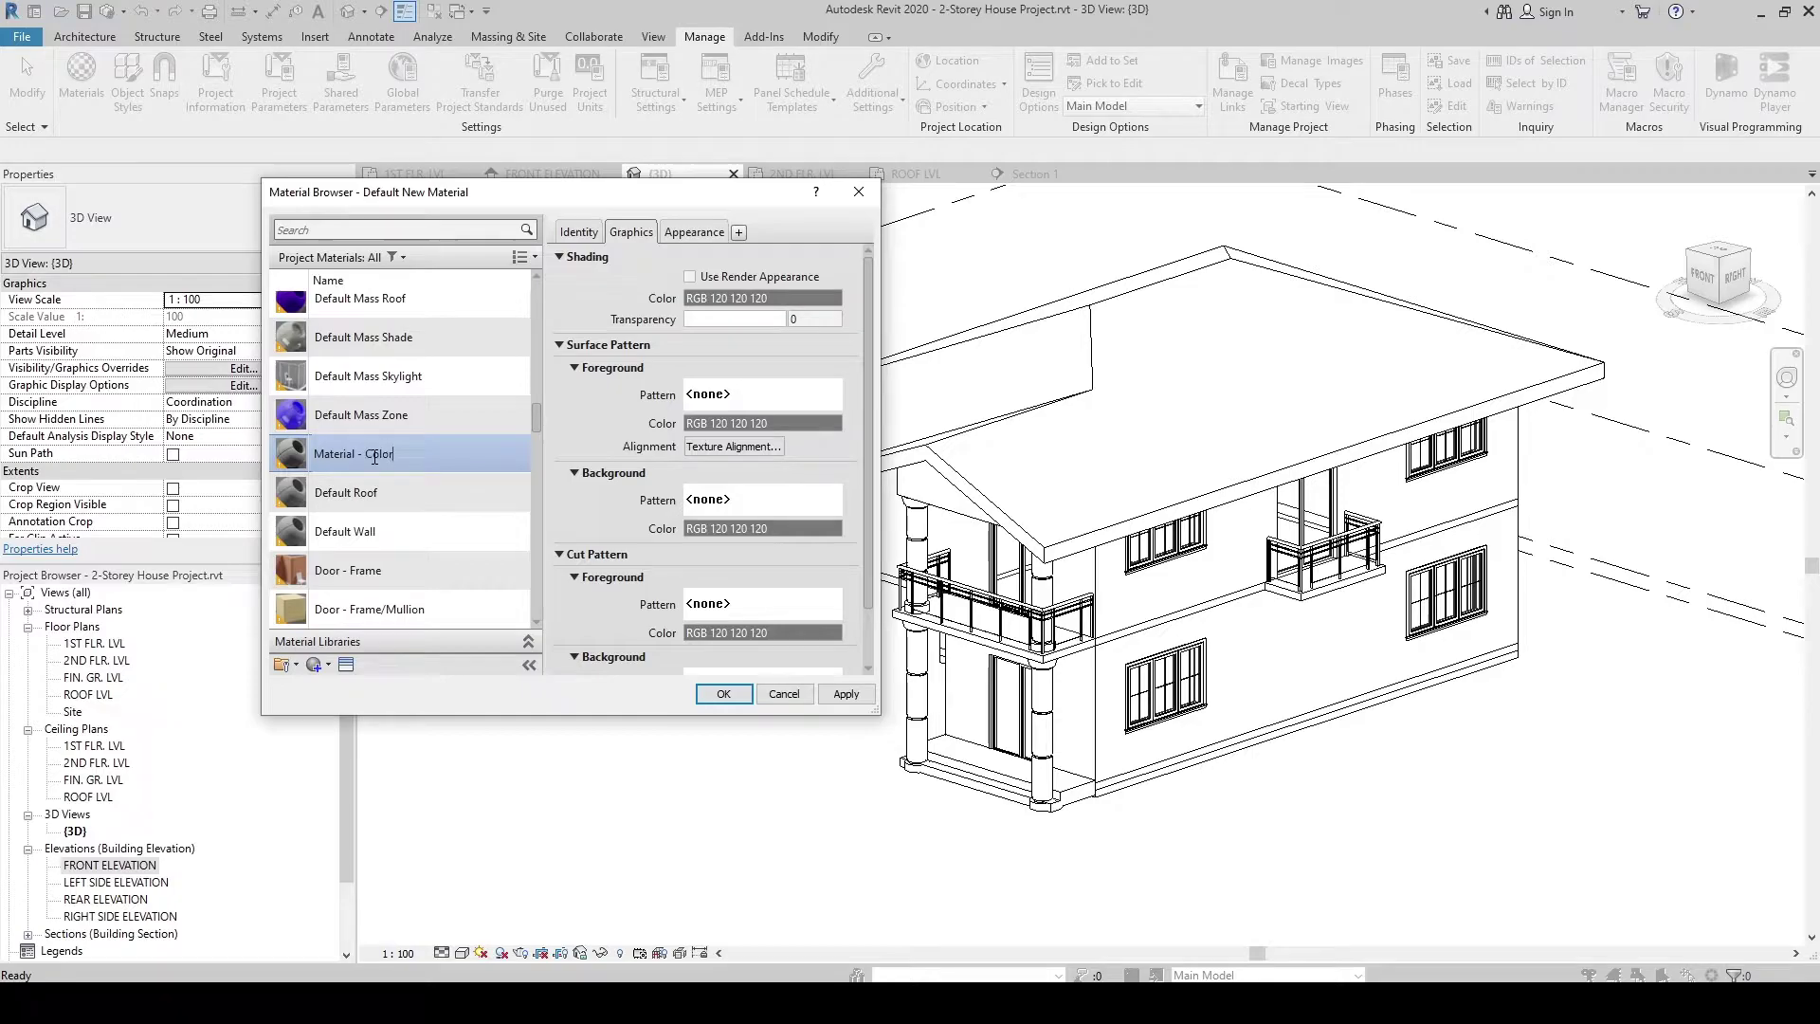
type(" White")
key("Return")
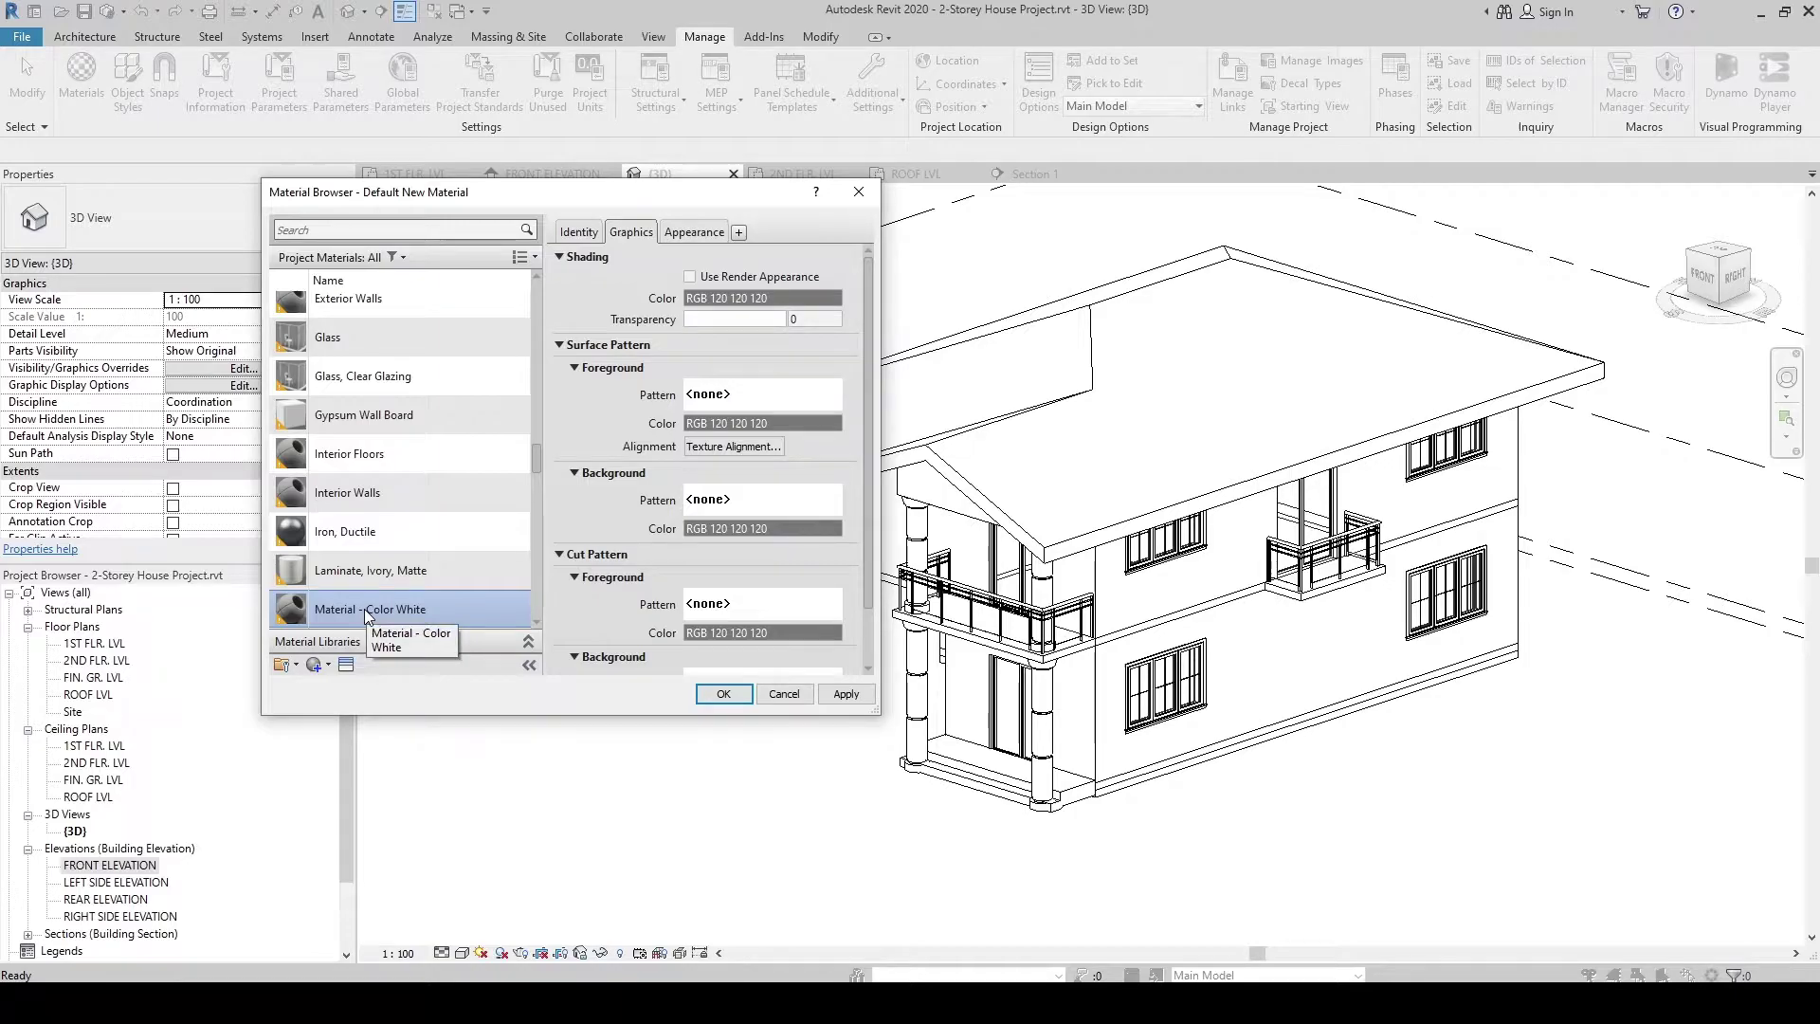
Step: Duplicate the appearance asset of Material - Color White and set its generic color to white, RGB 255 255 255
left_click(694, 232)
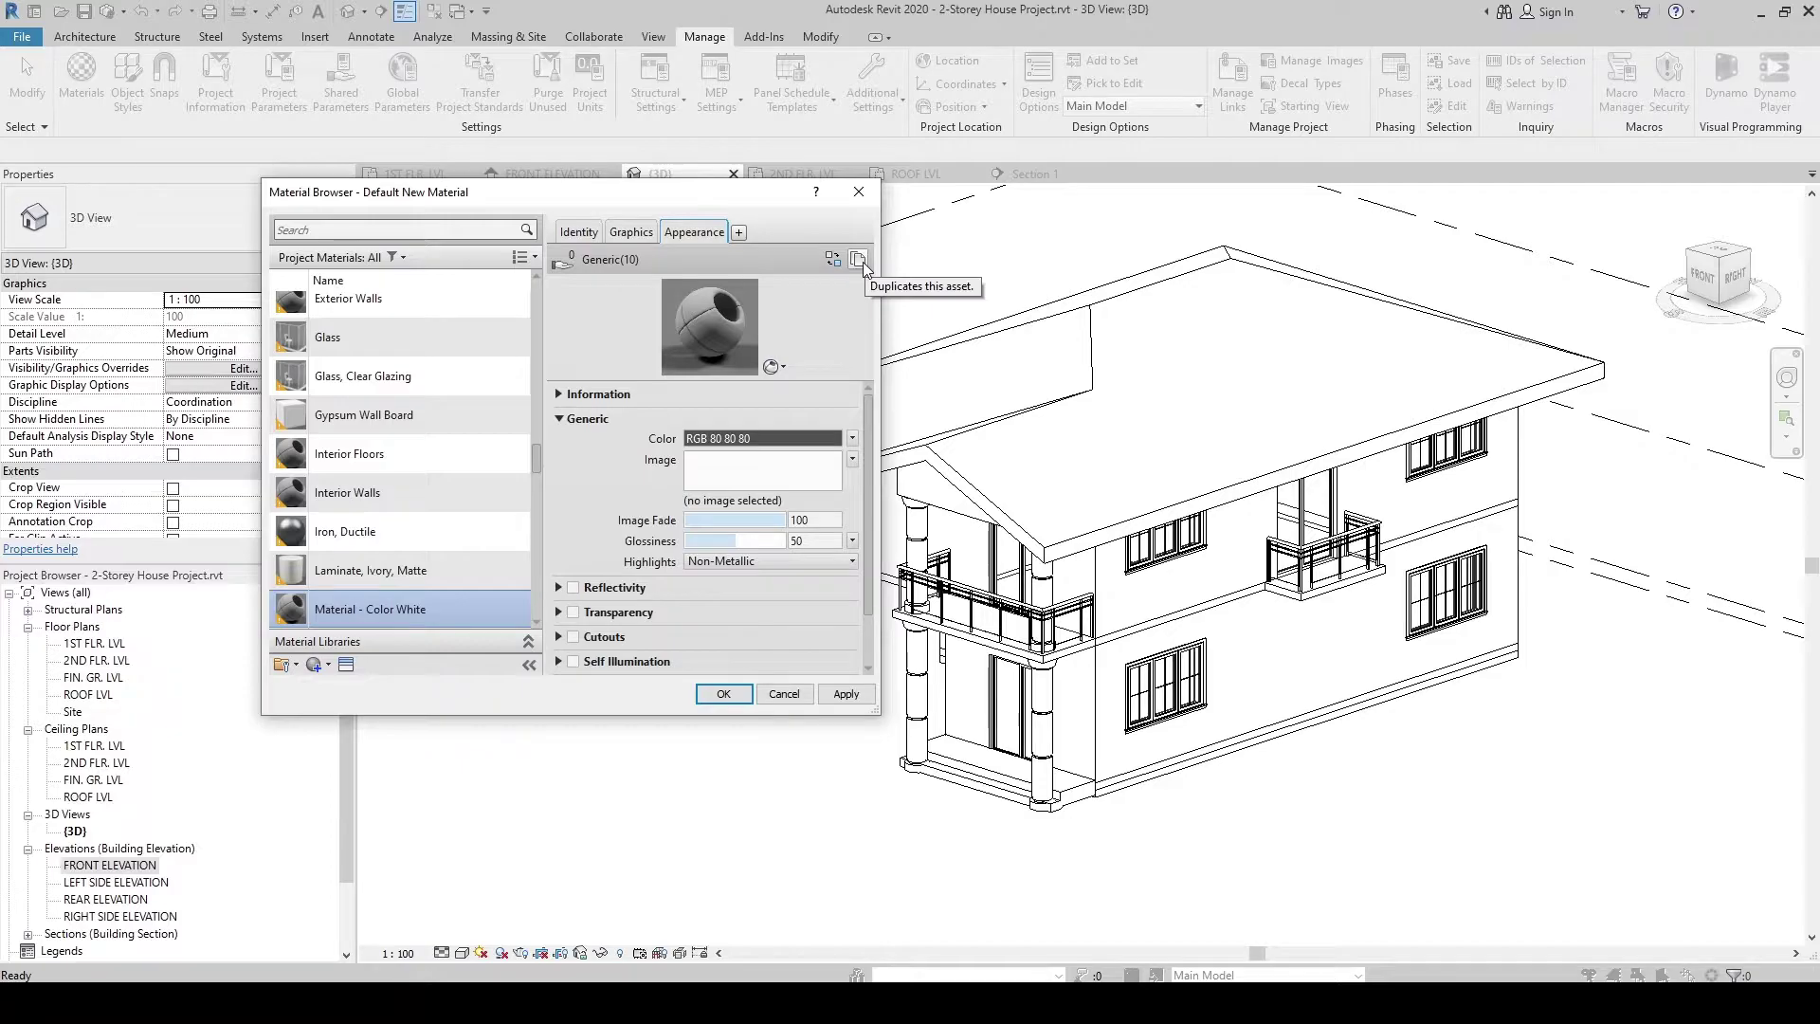
left_click(858, 259)
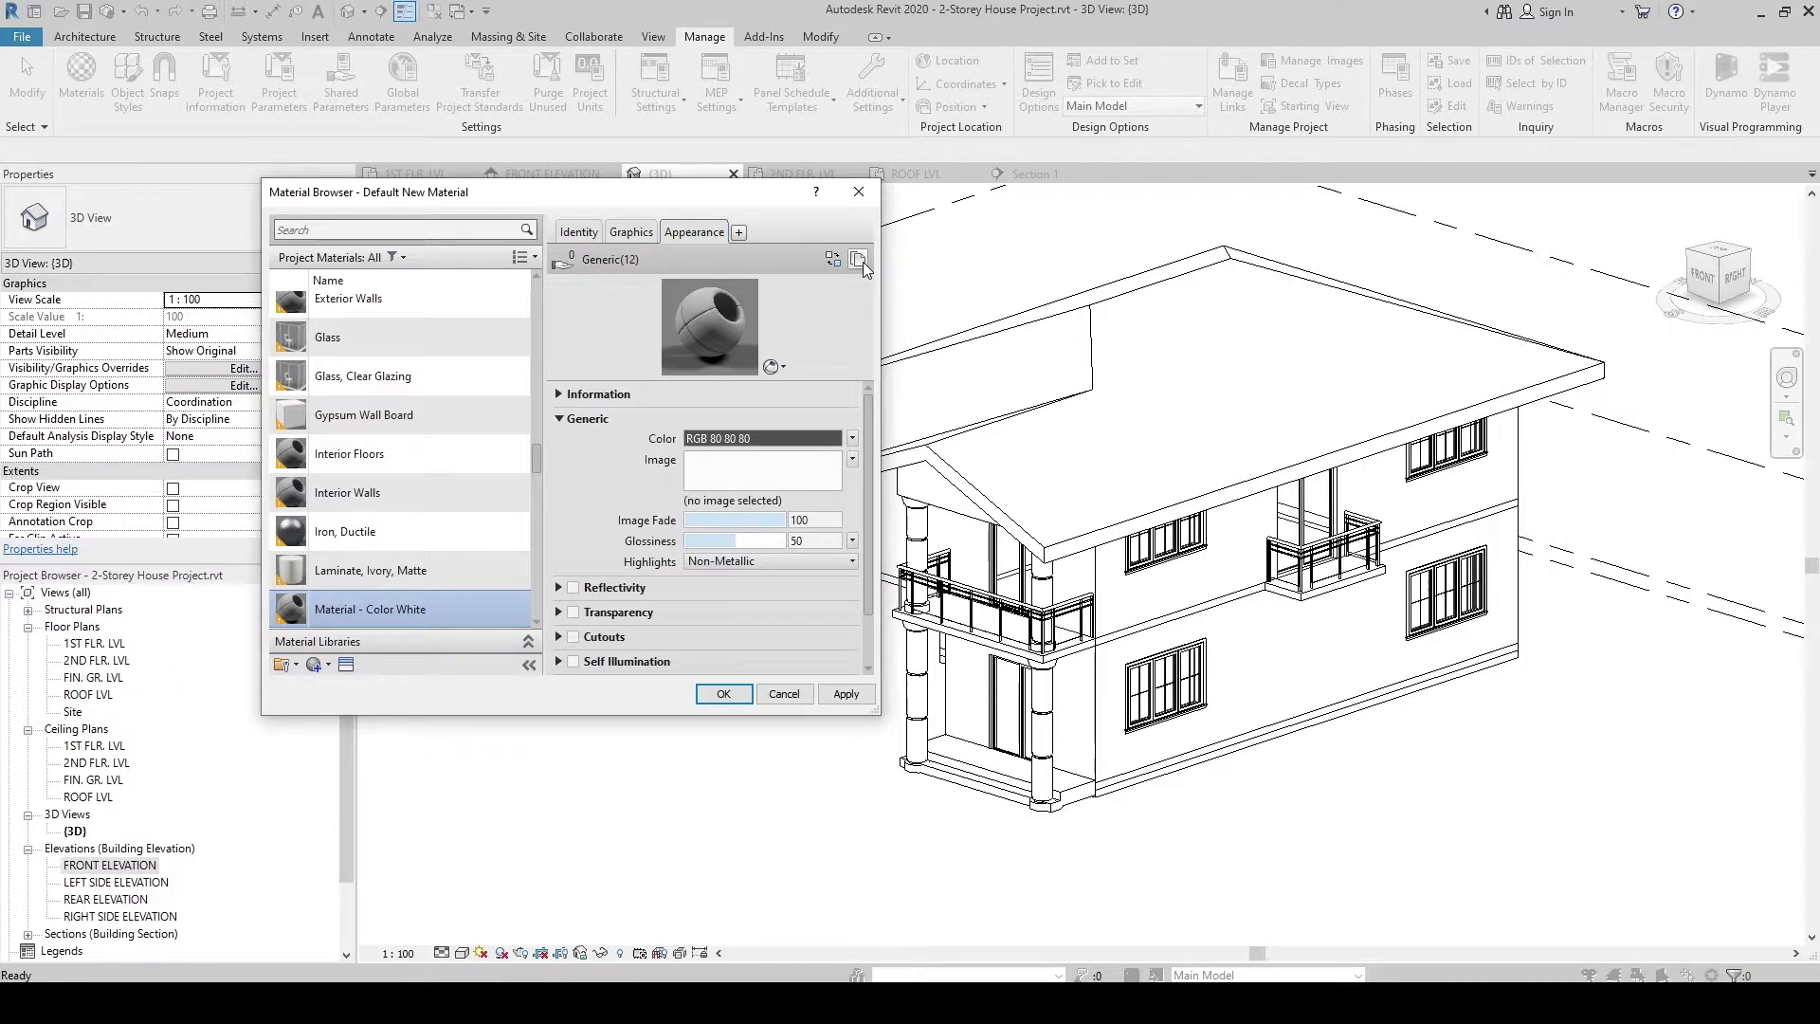
left_click(780, 440)
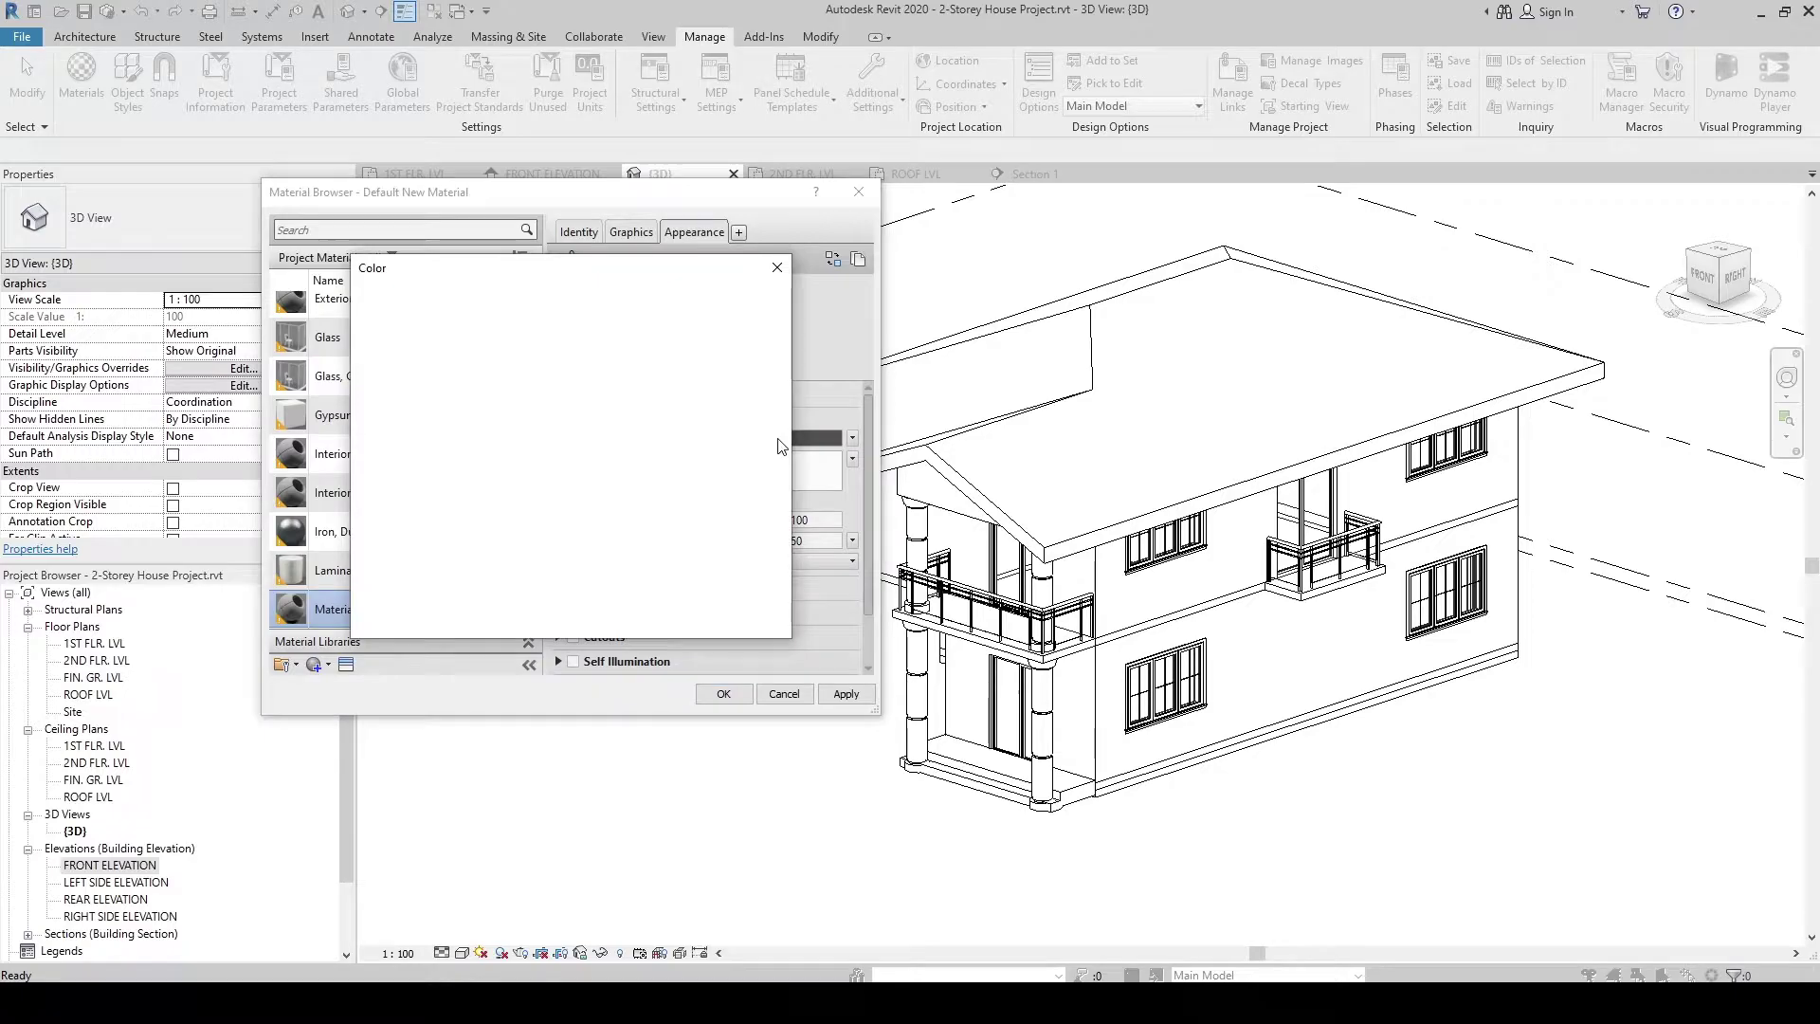
left_click(546, 423)
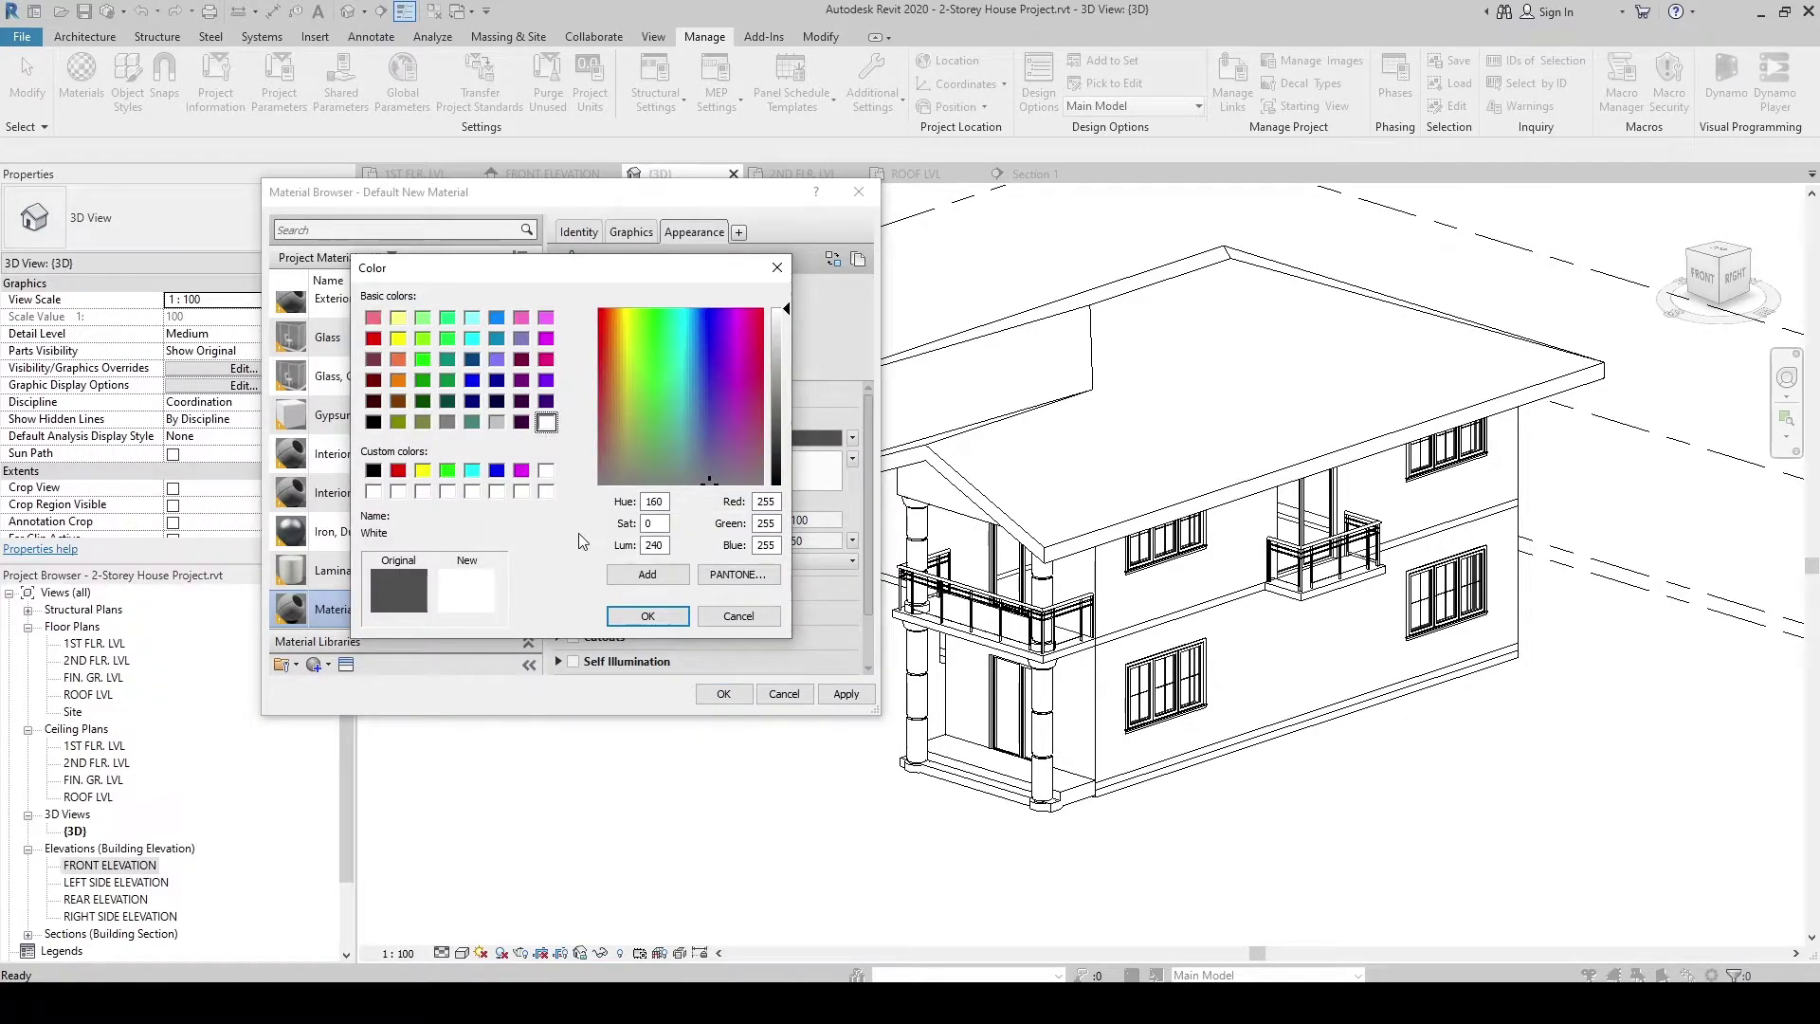
left_click(645, 616)
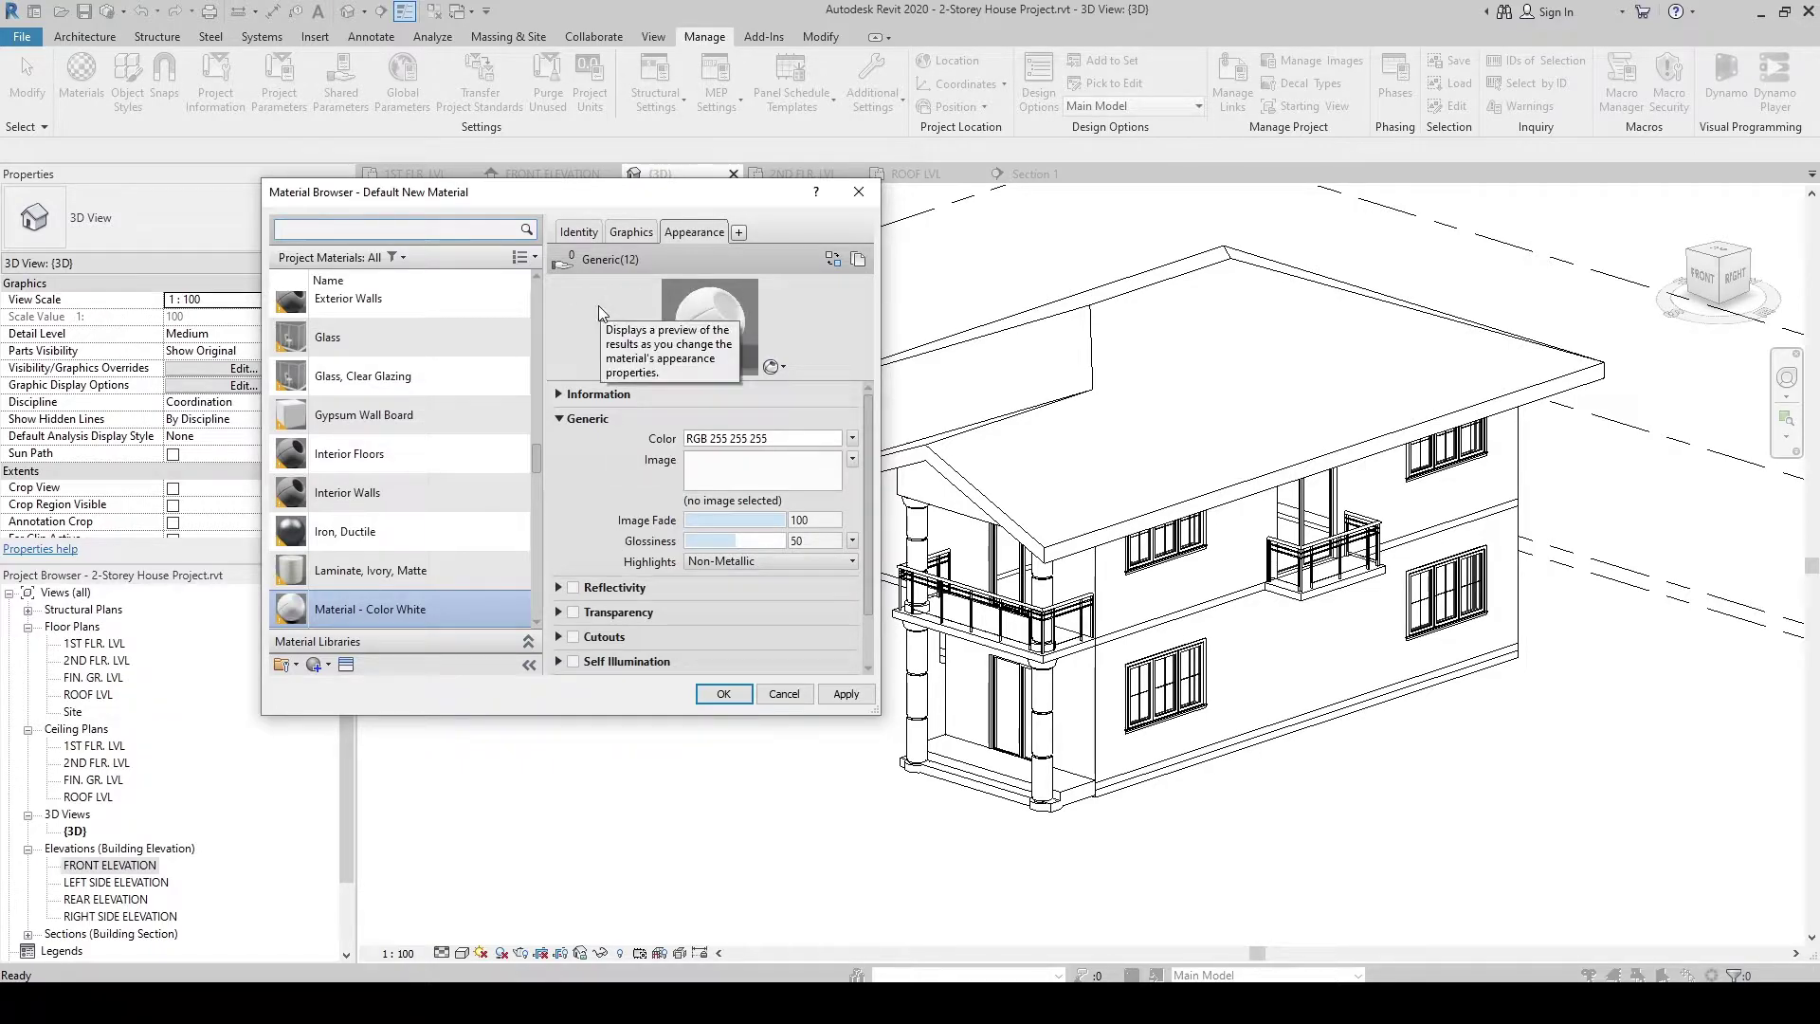
Step: Make the white material's shading use its render appearance and save the material changes
left_click(631, 233)
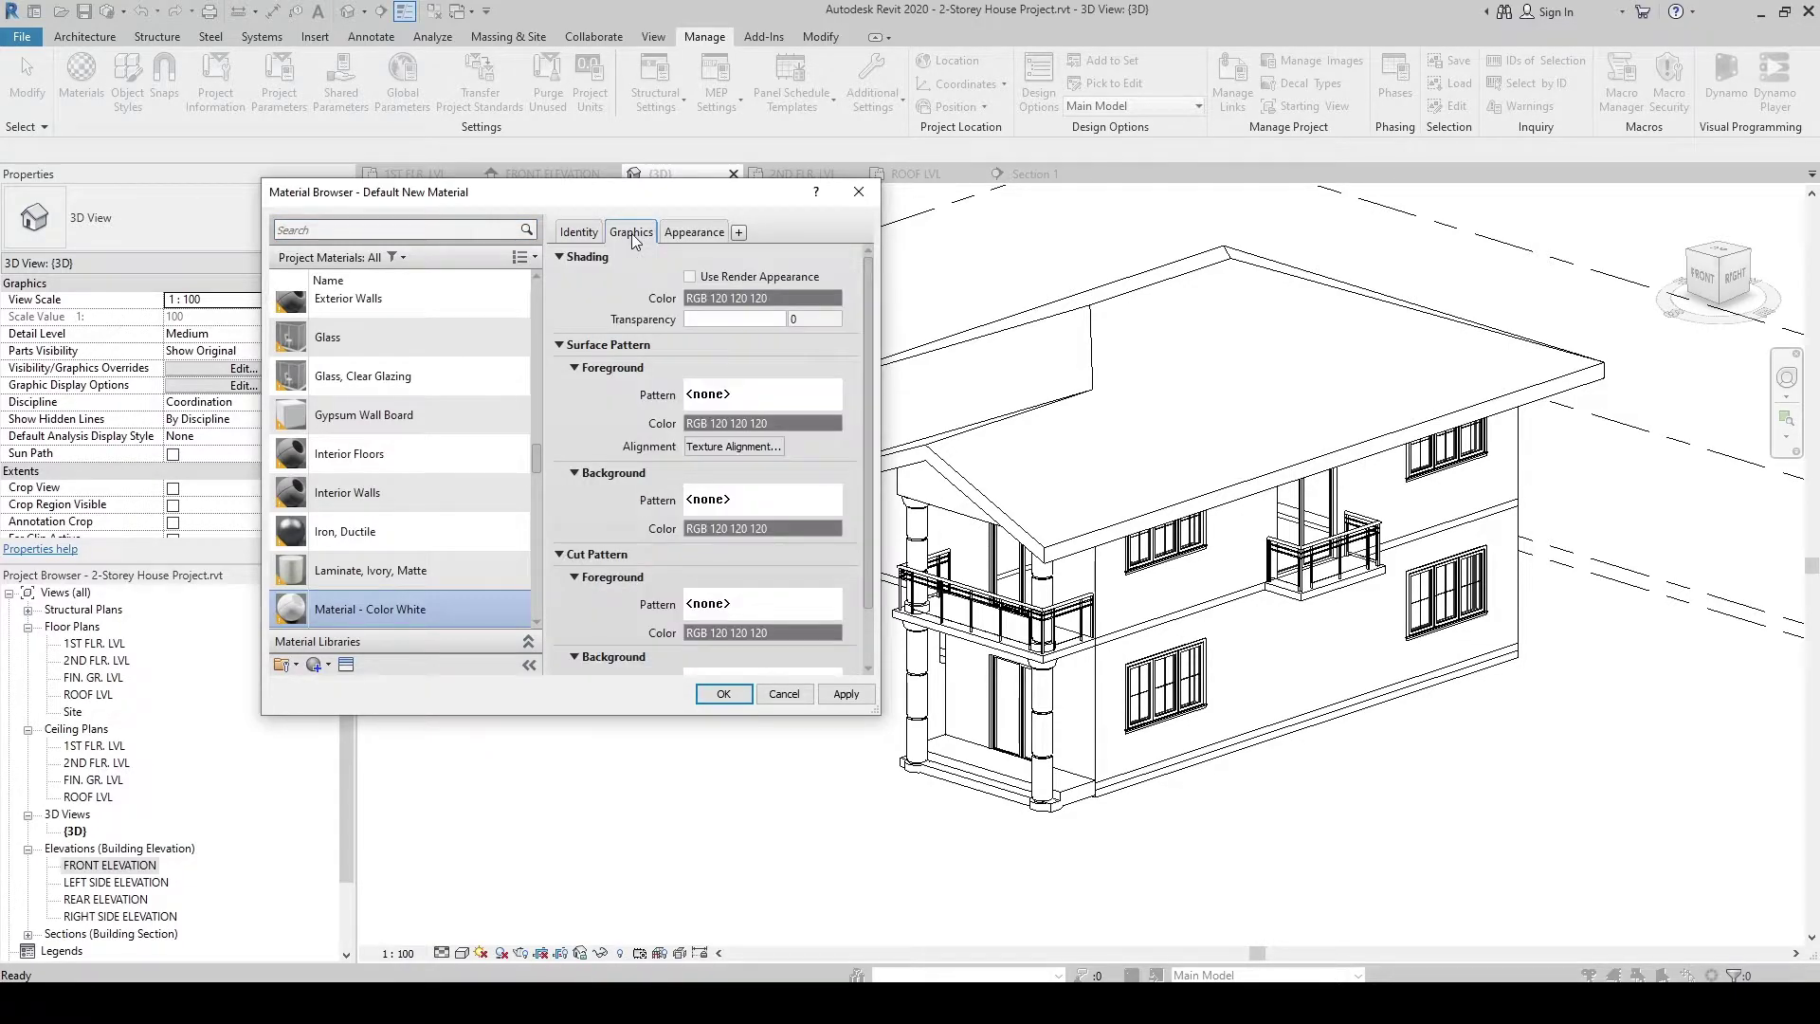
left_click(690, 277)
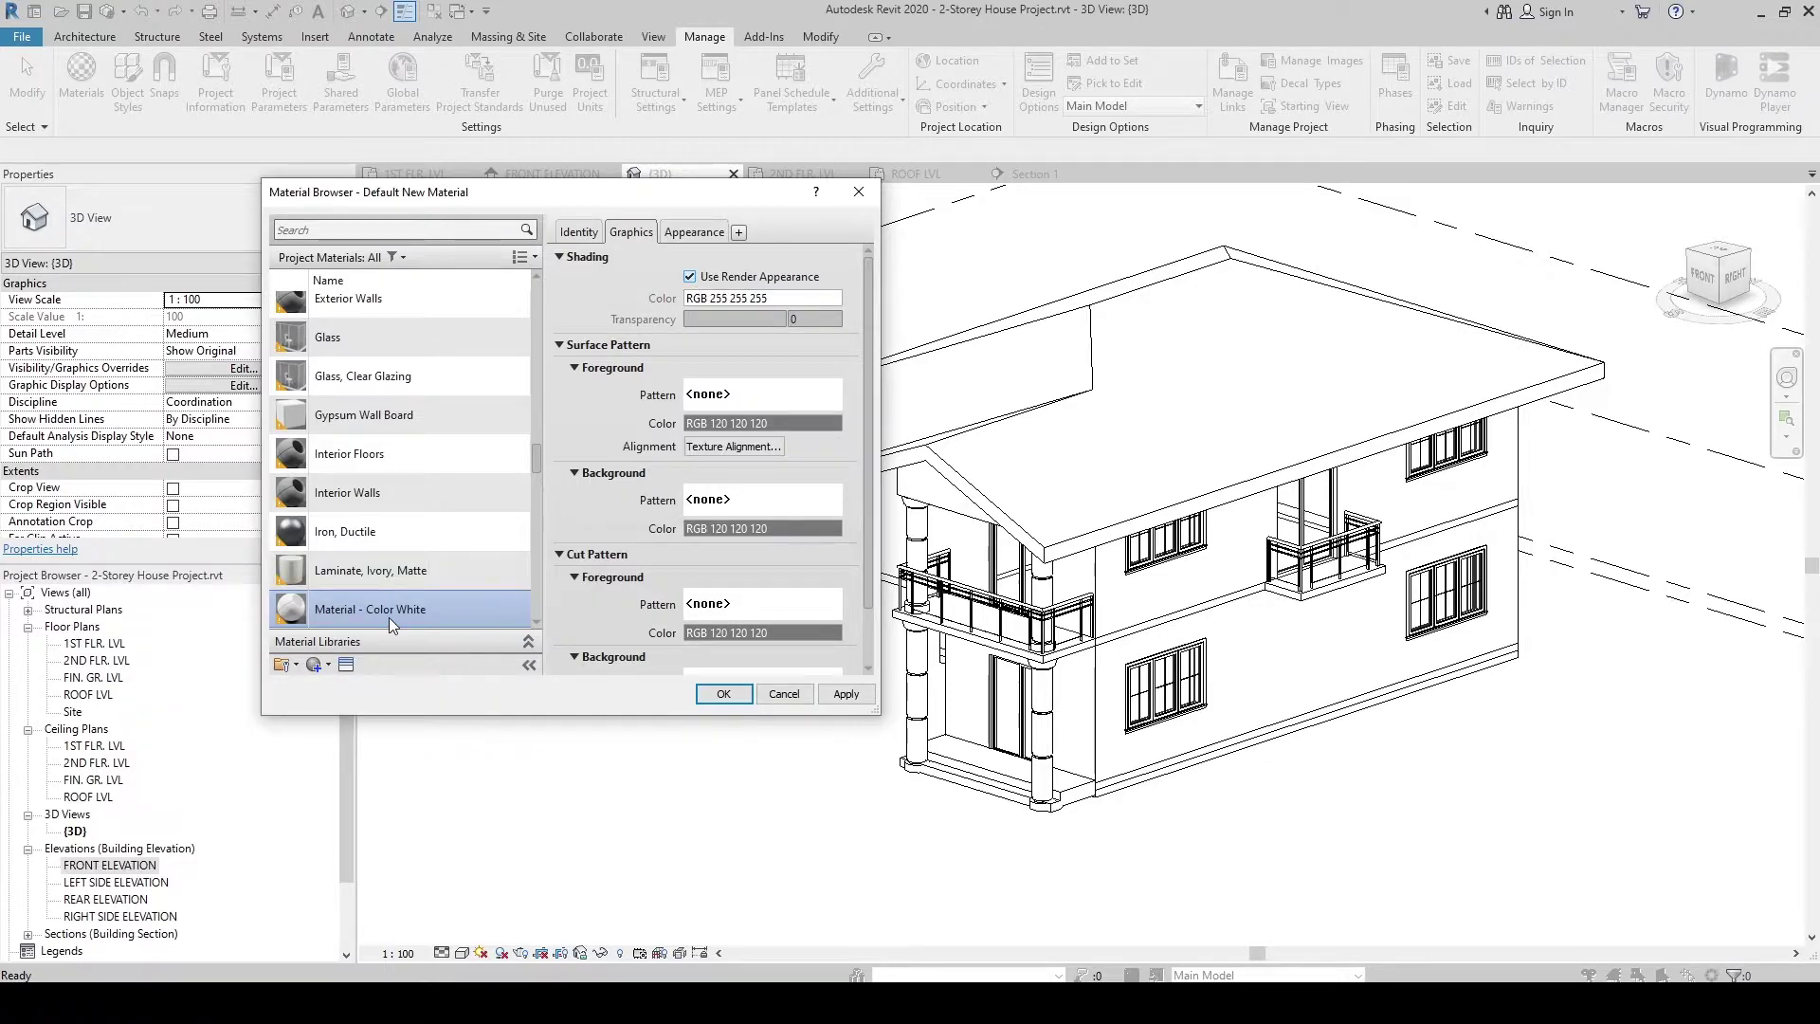
left_click(704, 233)
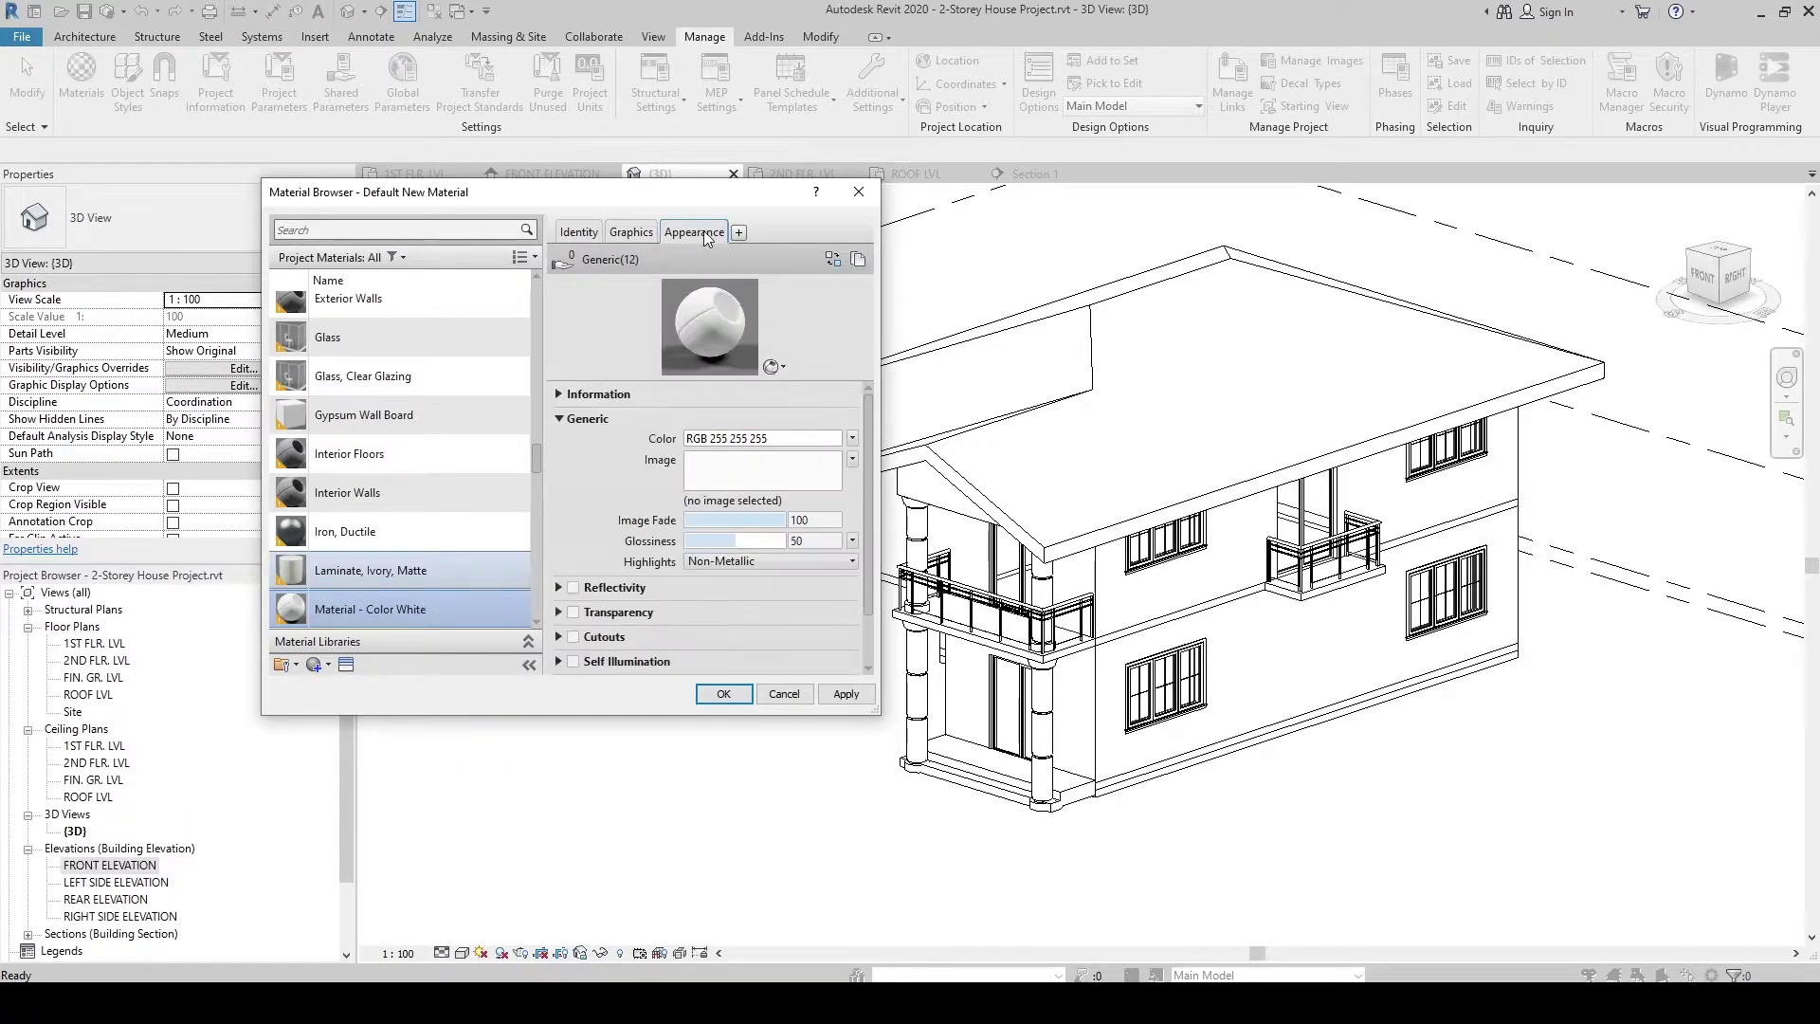
left_click(630, 234)
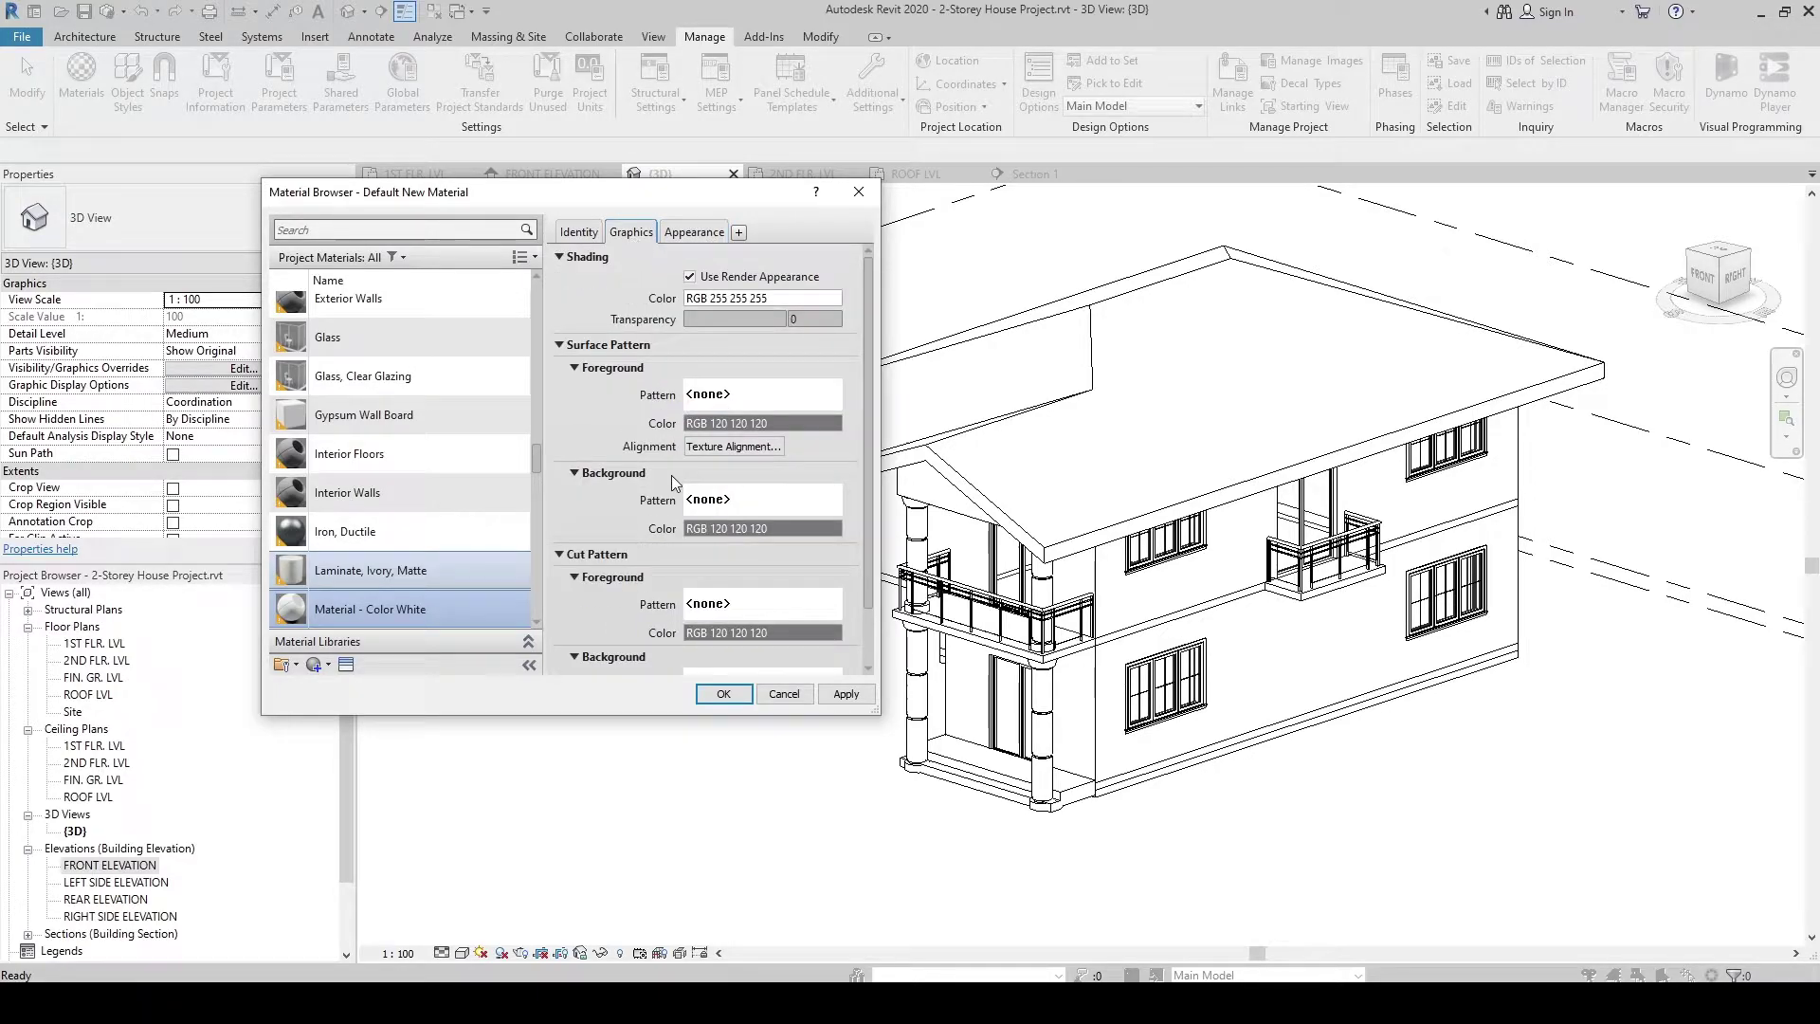
left_click(722, 694)
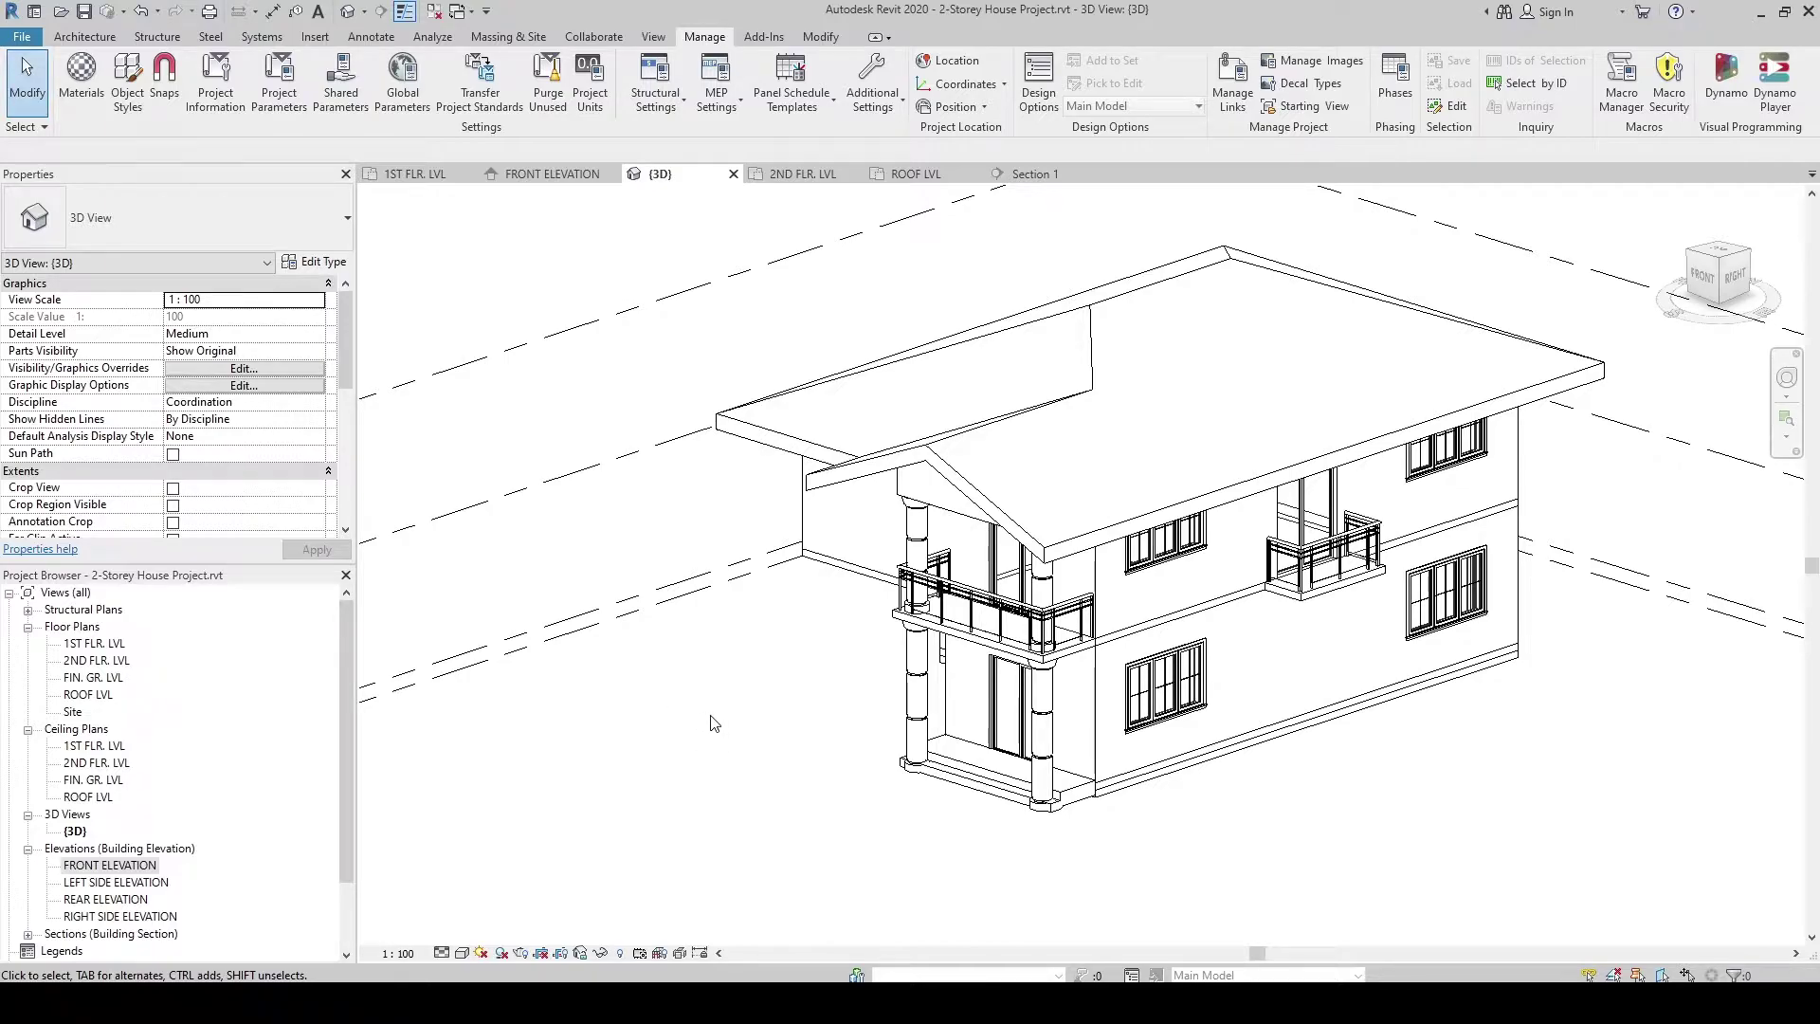
Step: Reopen the project materials, duplicate Material - Color White and name the copy "Material - Color Gray"
left_click(79, 93)
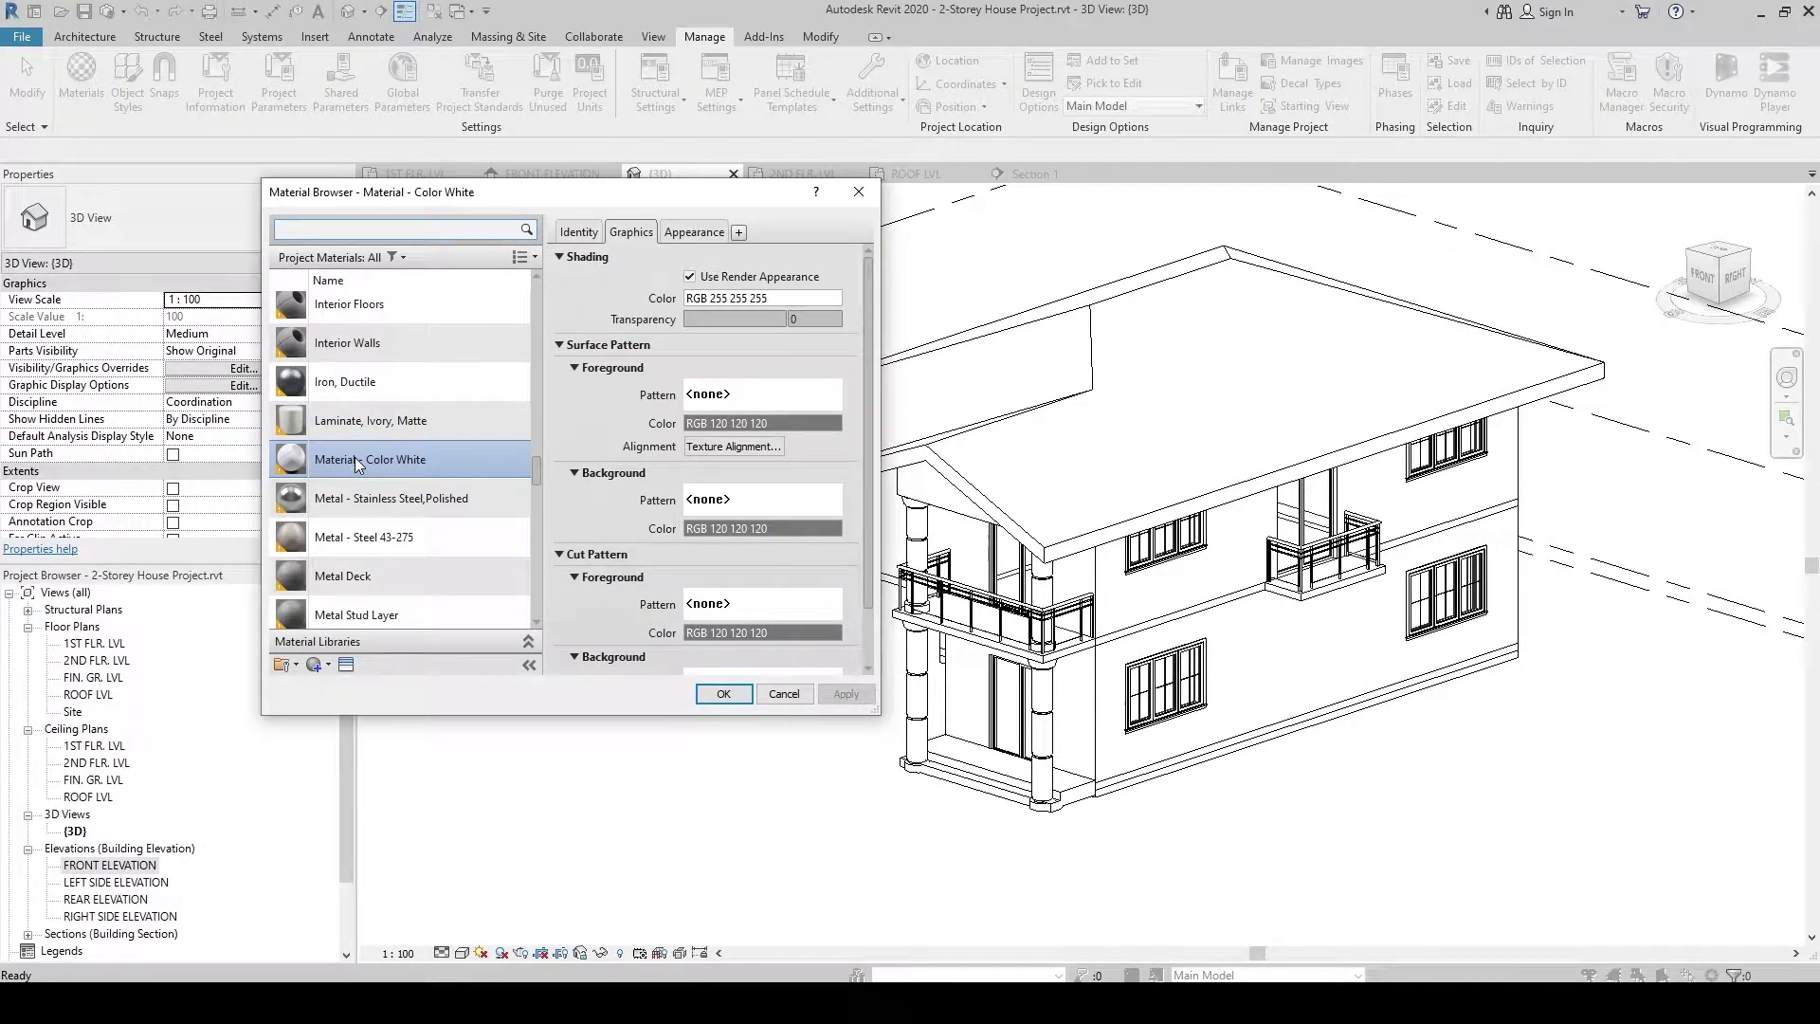
right_click(354, 457)
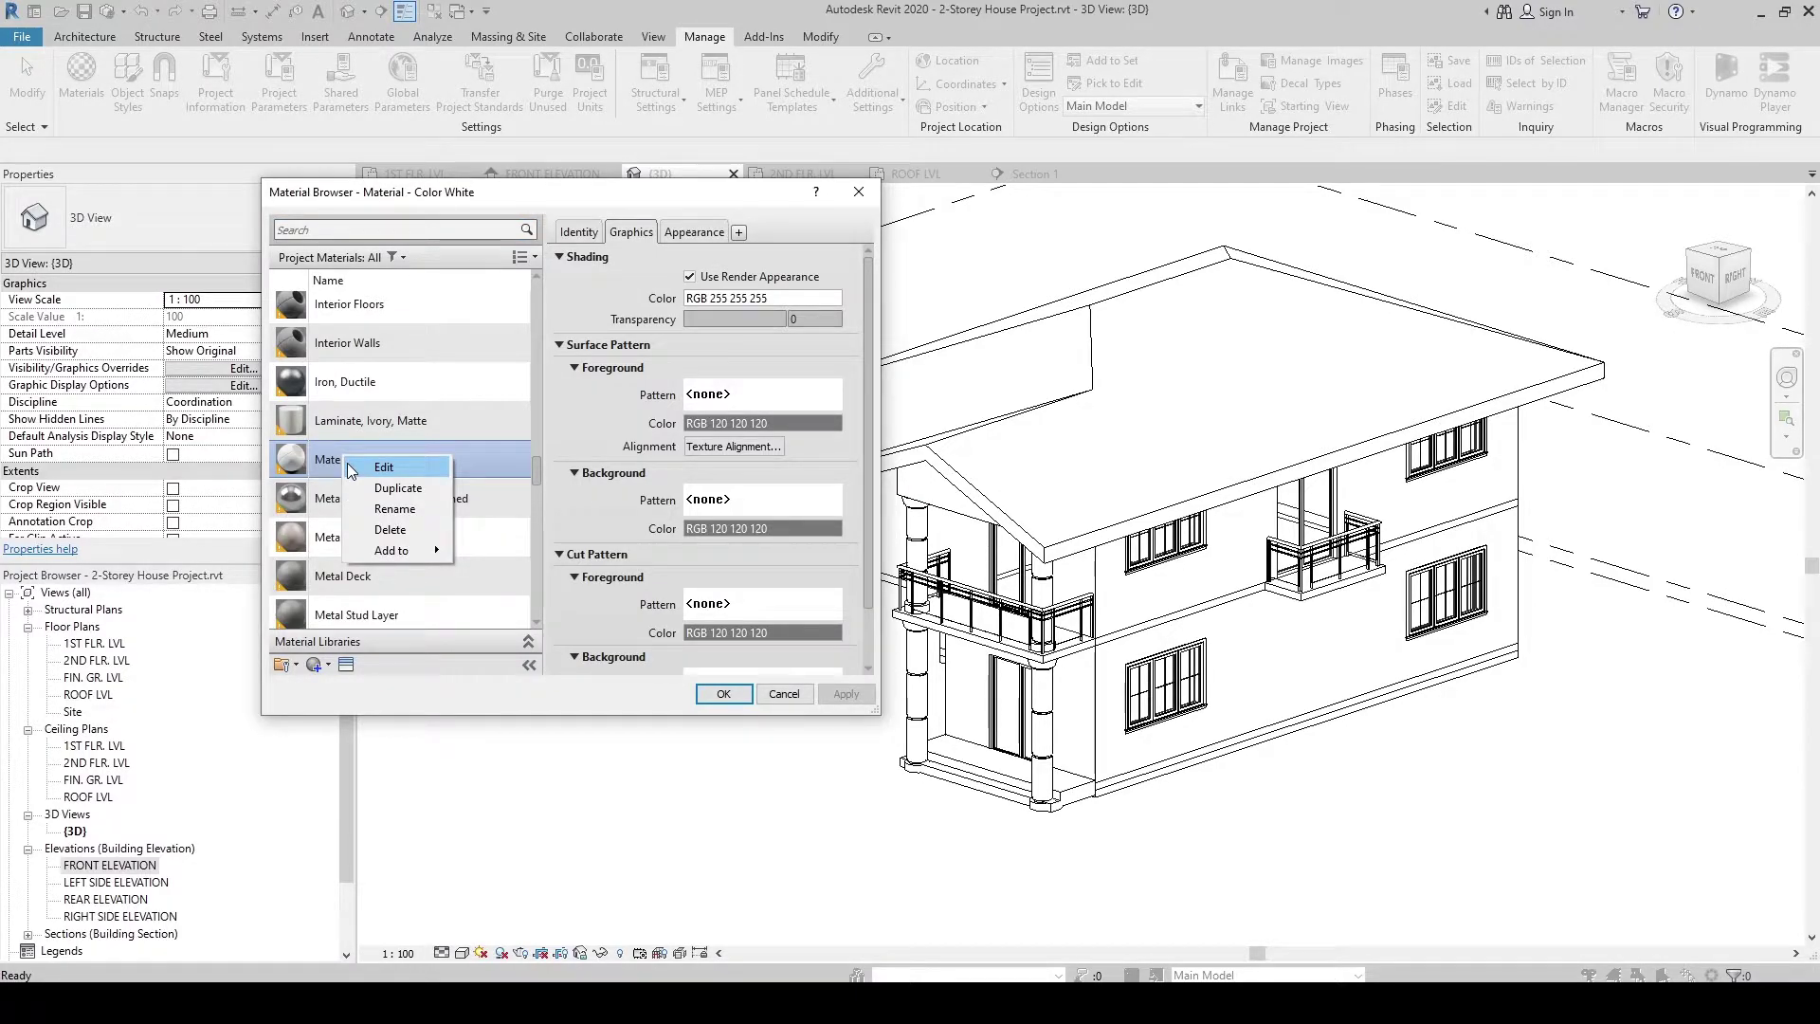
left_click(398, 487)
left_click_drag(403, 459, 396, 460)
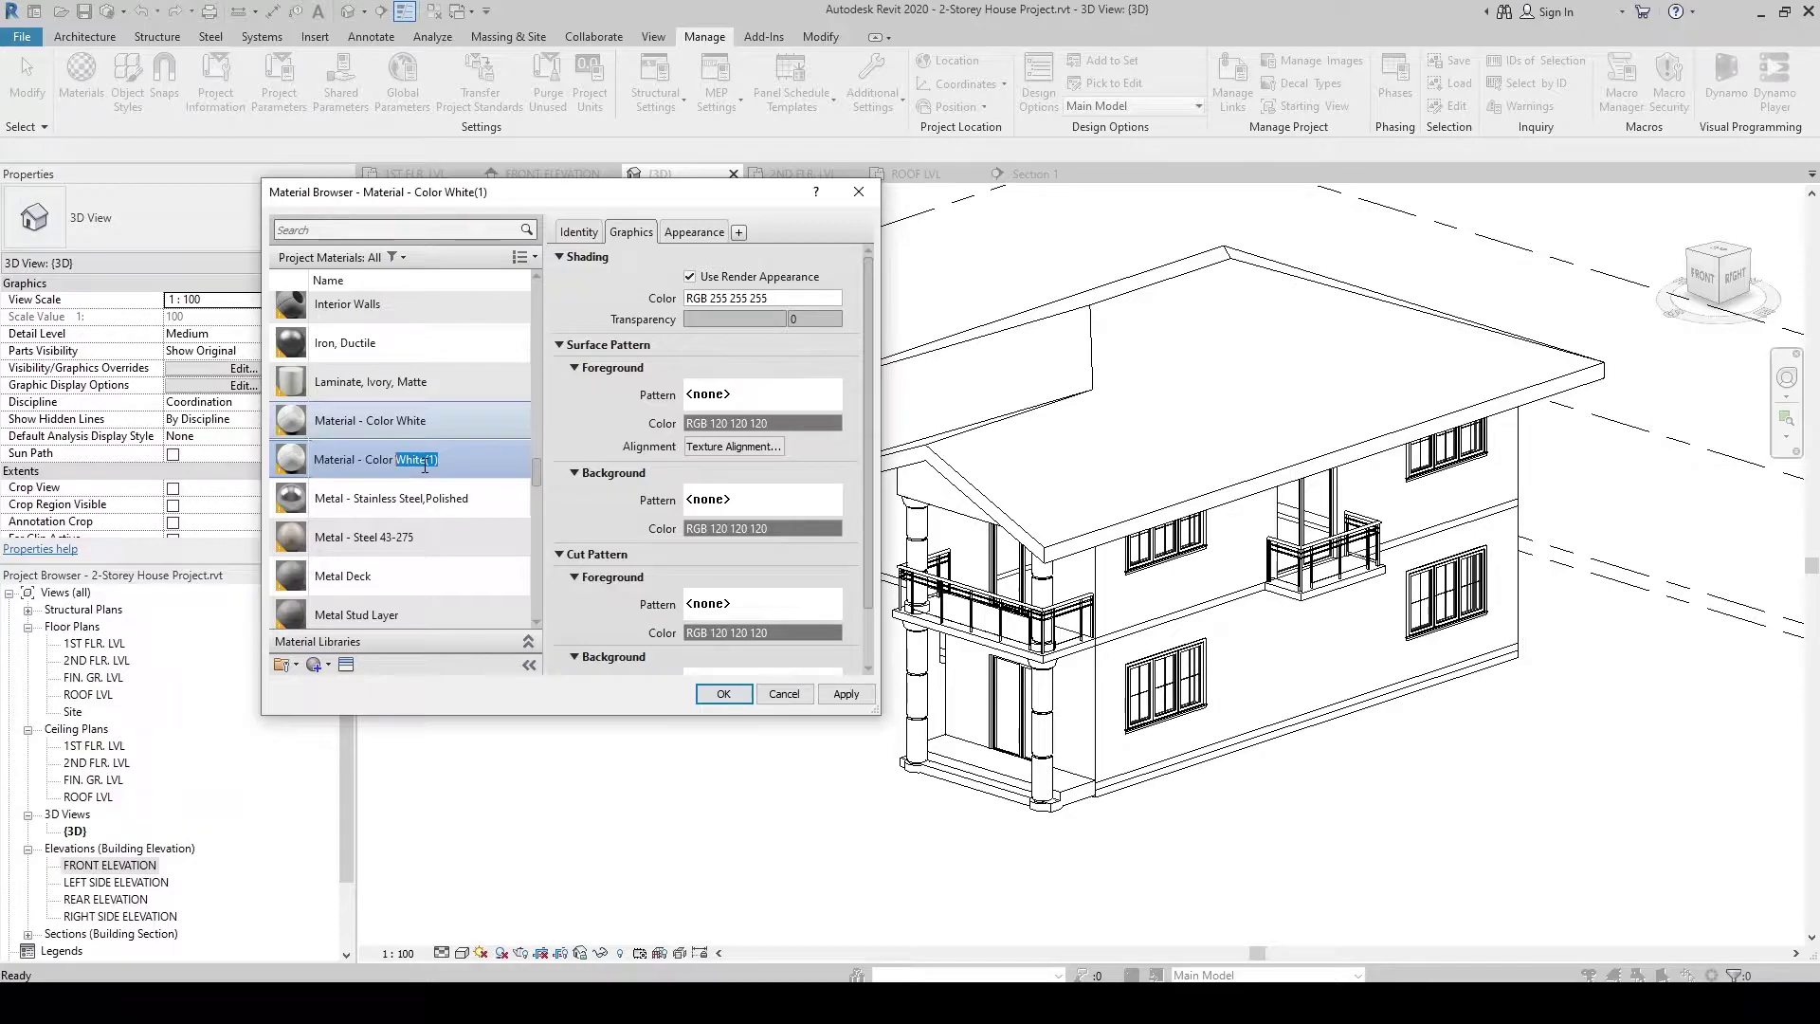
type("Gray")
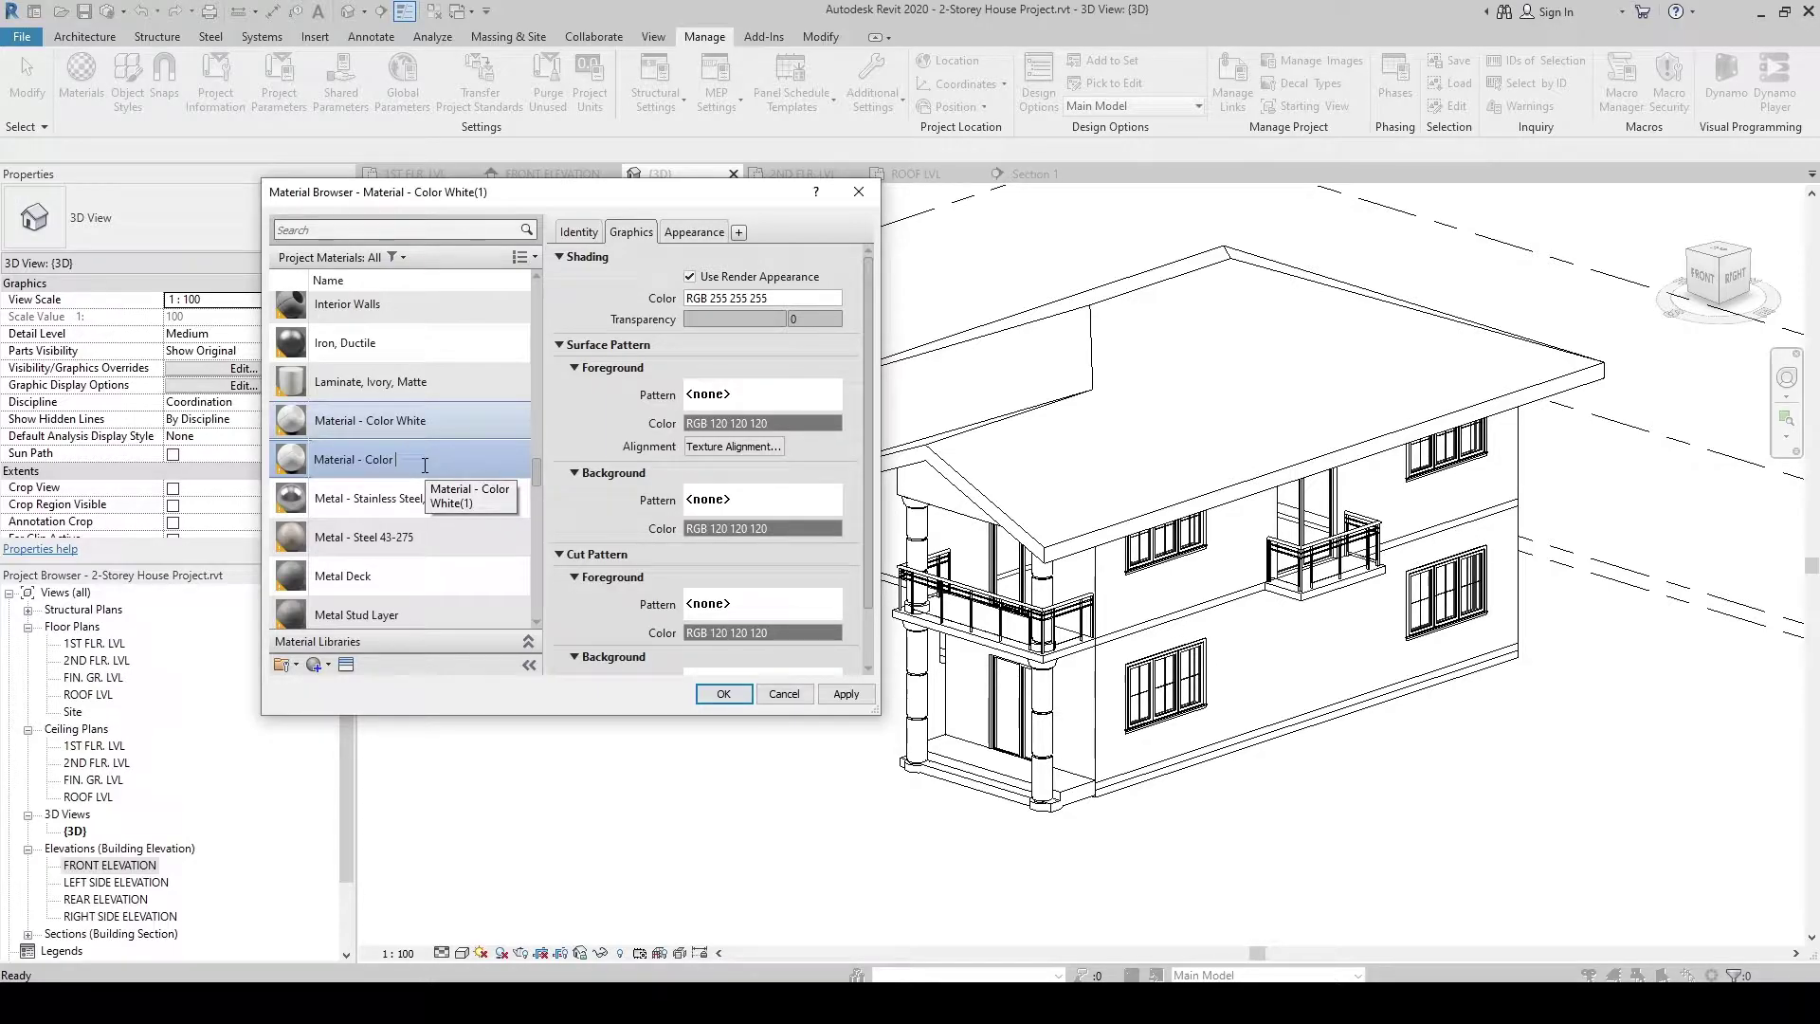
key("Return")
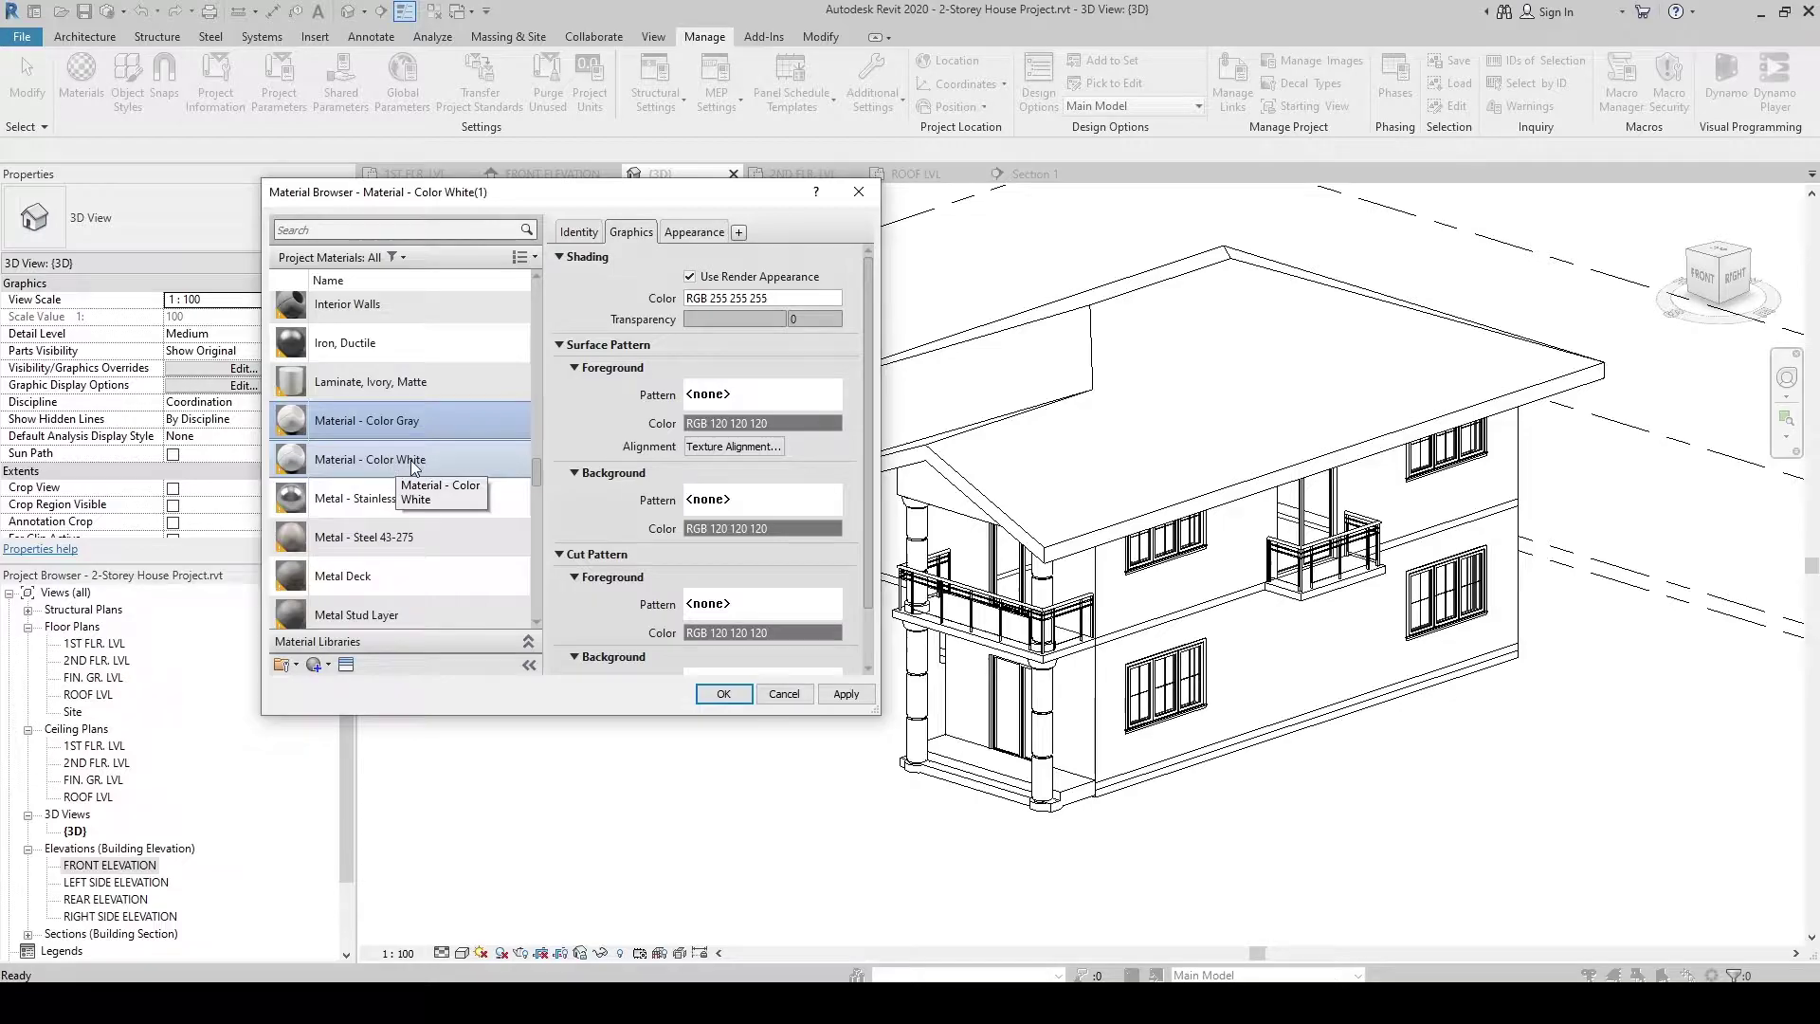
Step: Duplicate the gray material's appearance asset, set its generic color to RGB 128 128 128 and review the shading settings
left_click(708, 236)
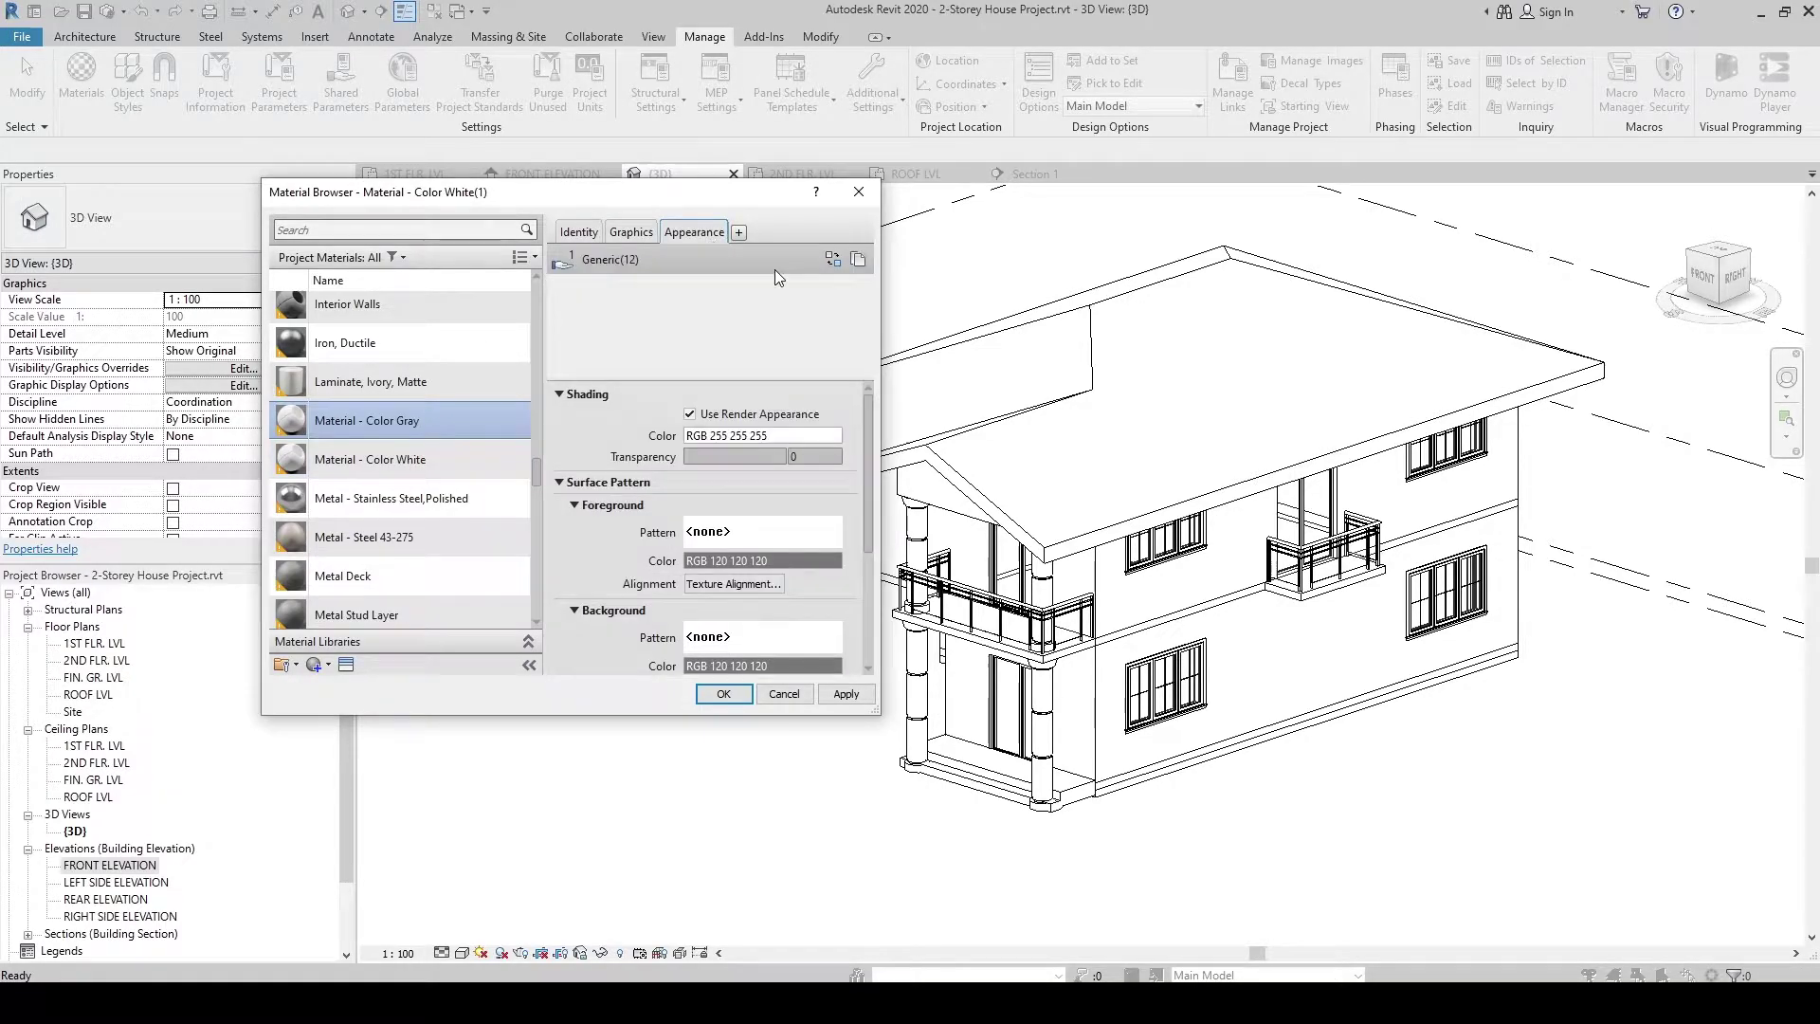
left_click(860, 259)
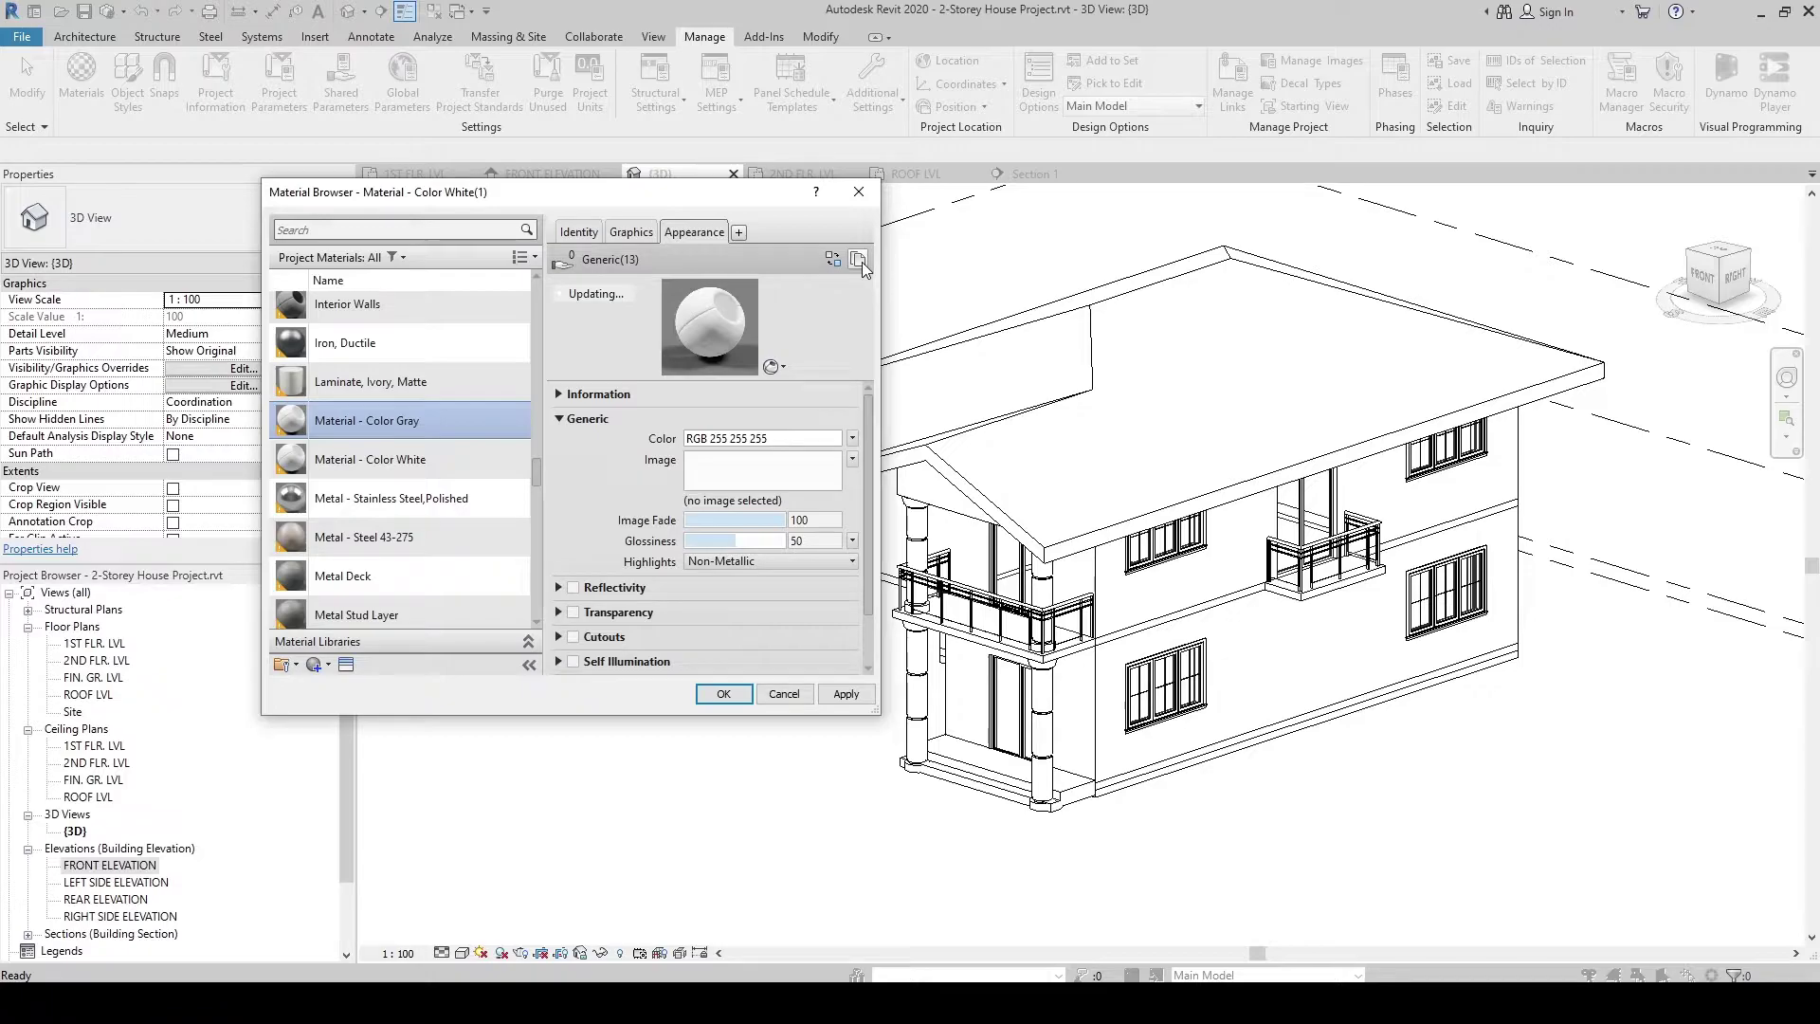
left_click(772, 439)
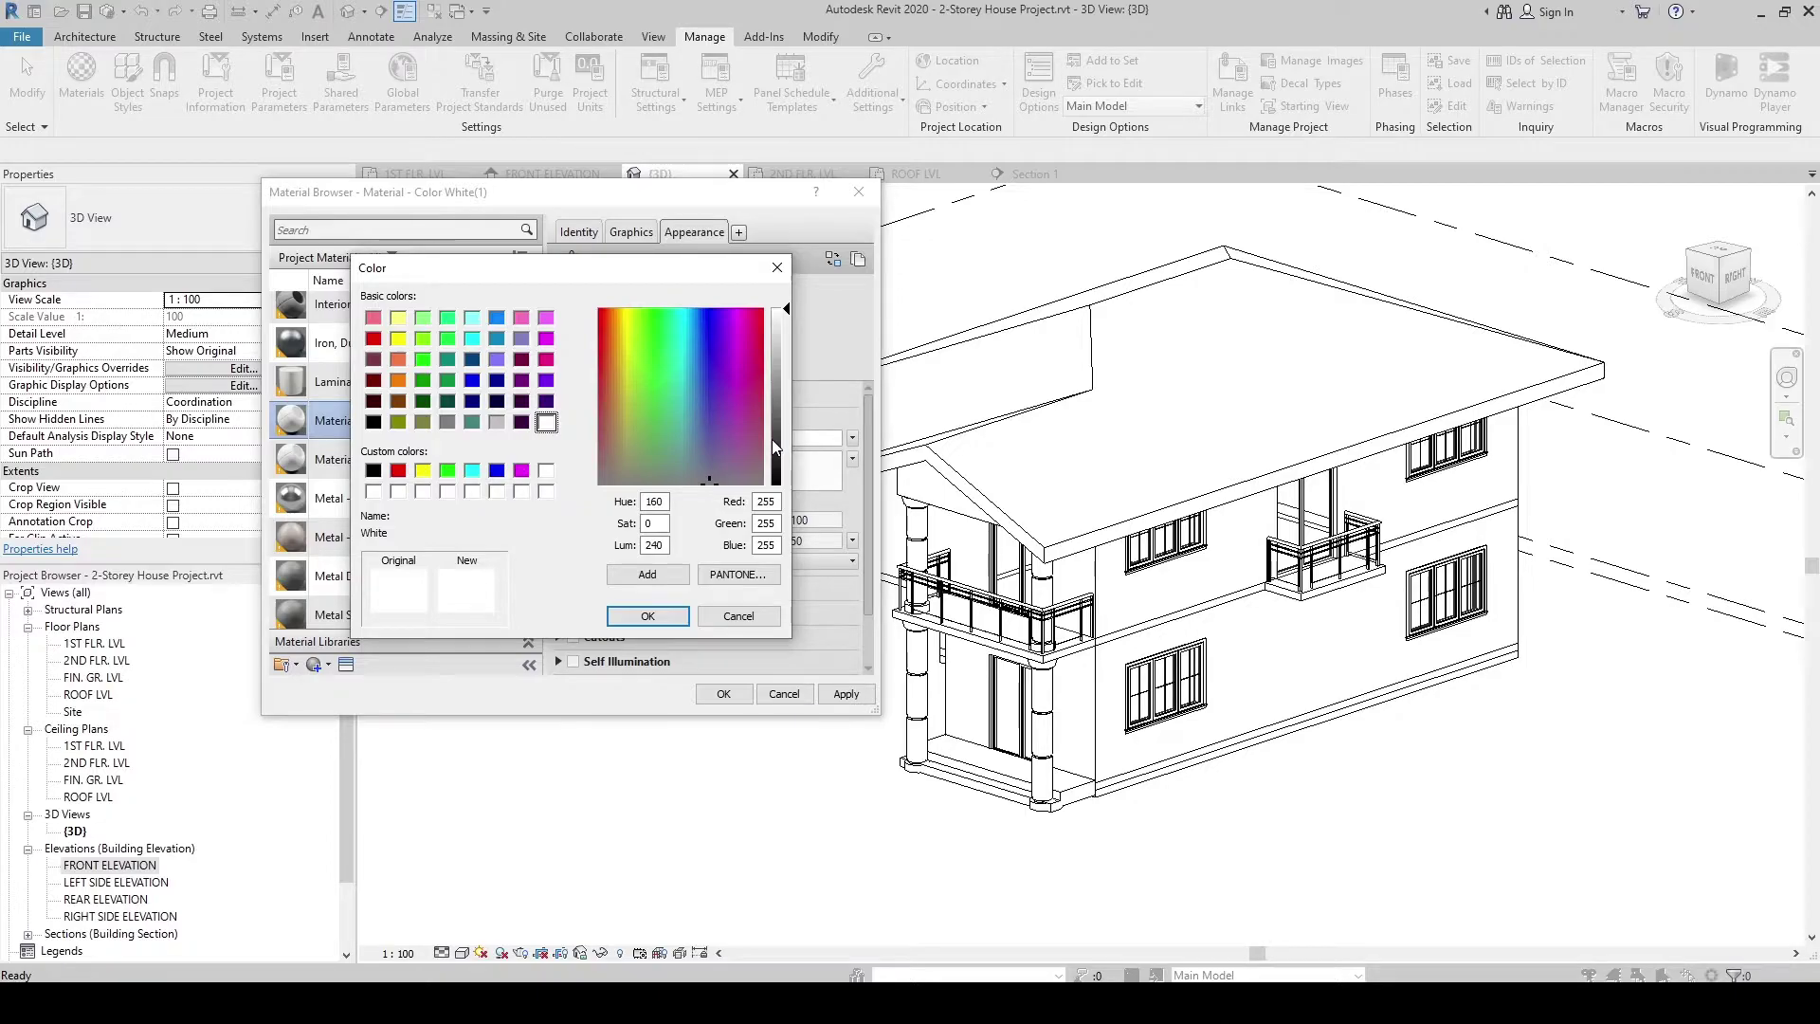
left_click(447, 422)
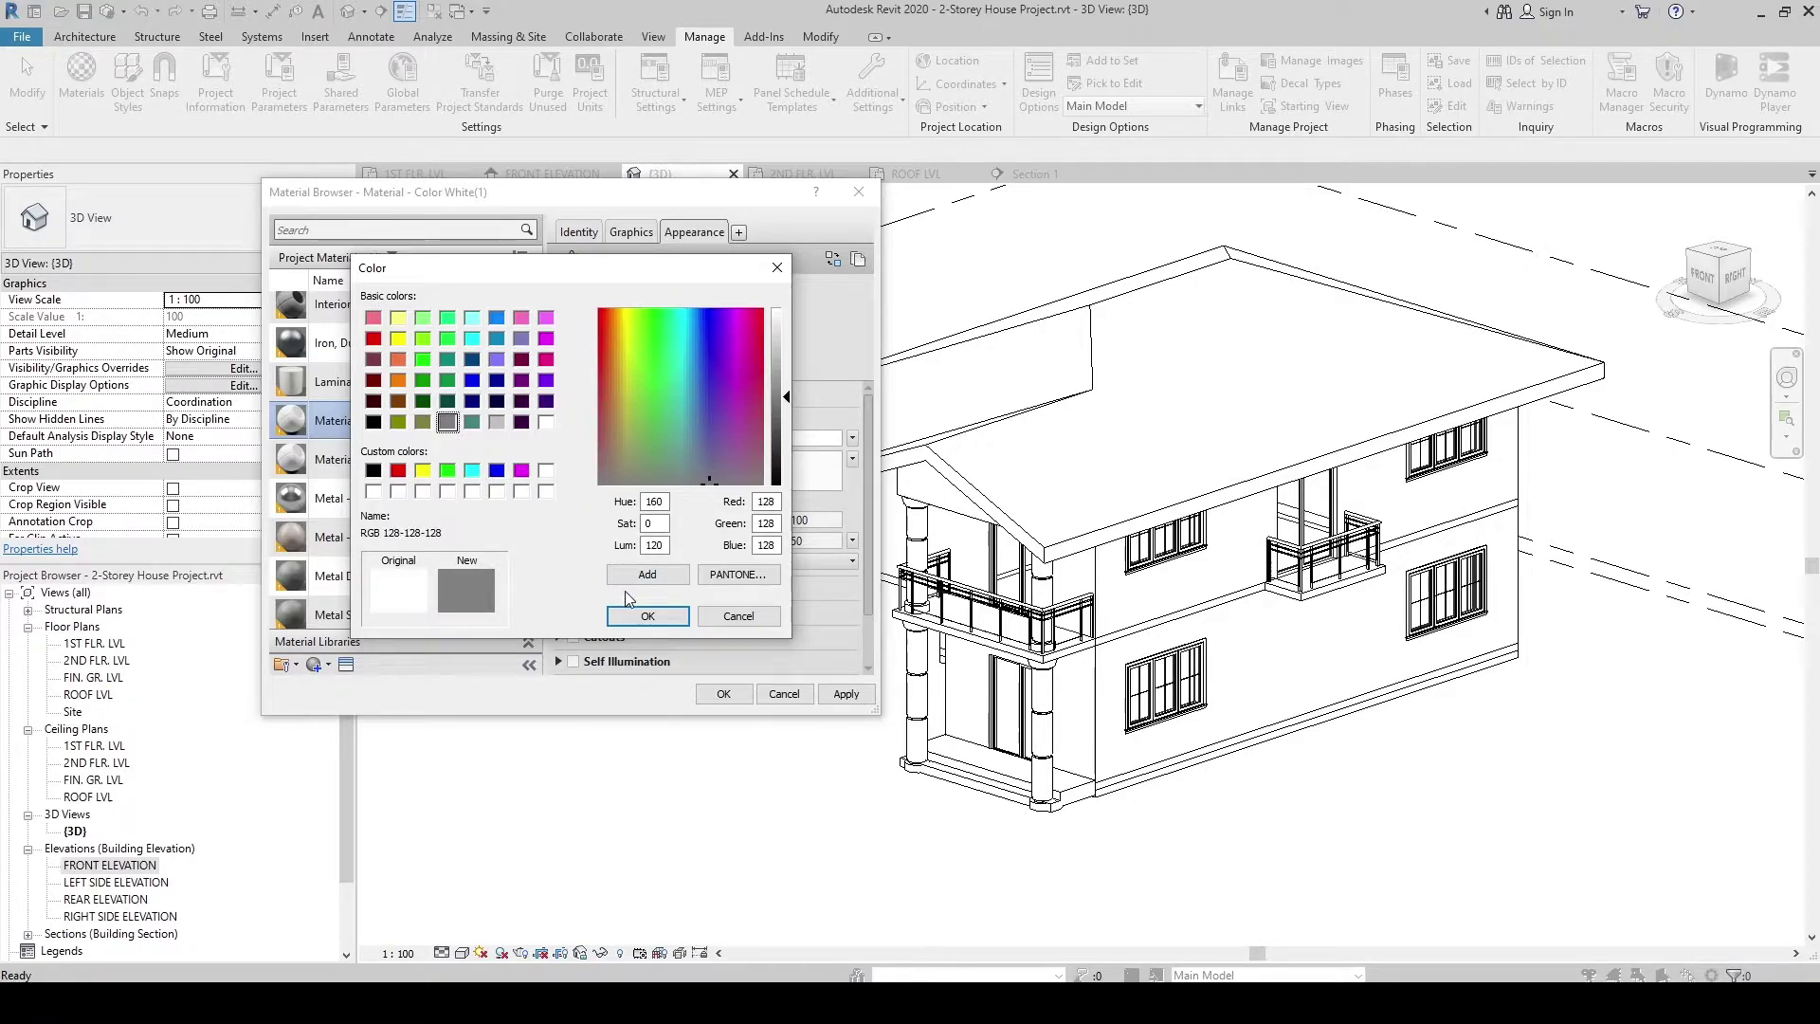
left_click(647, 616)
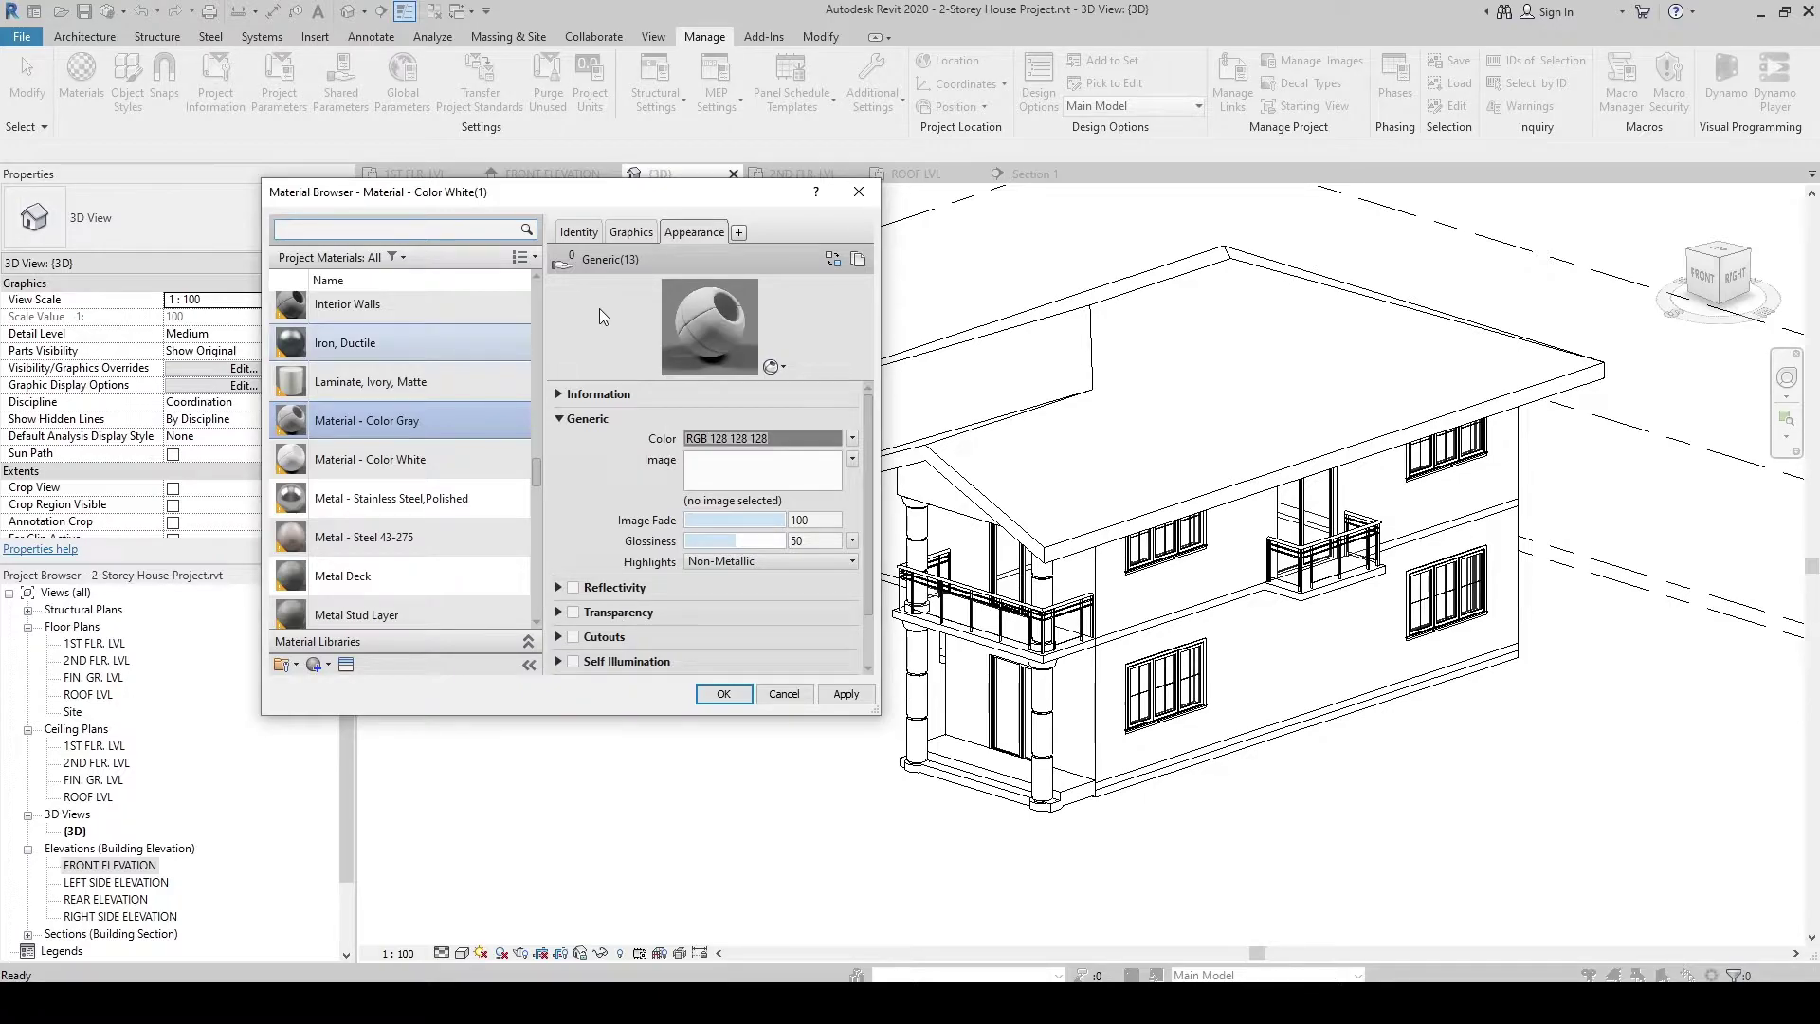
left_click(631, 232)
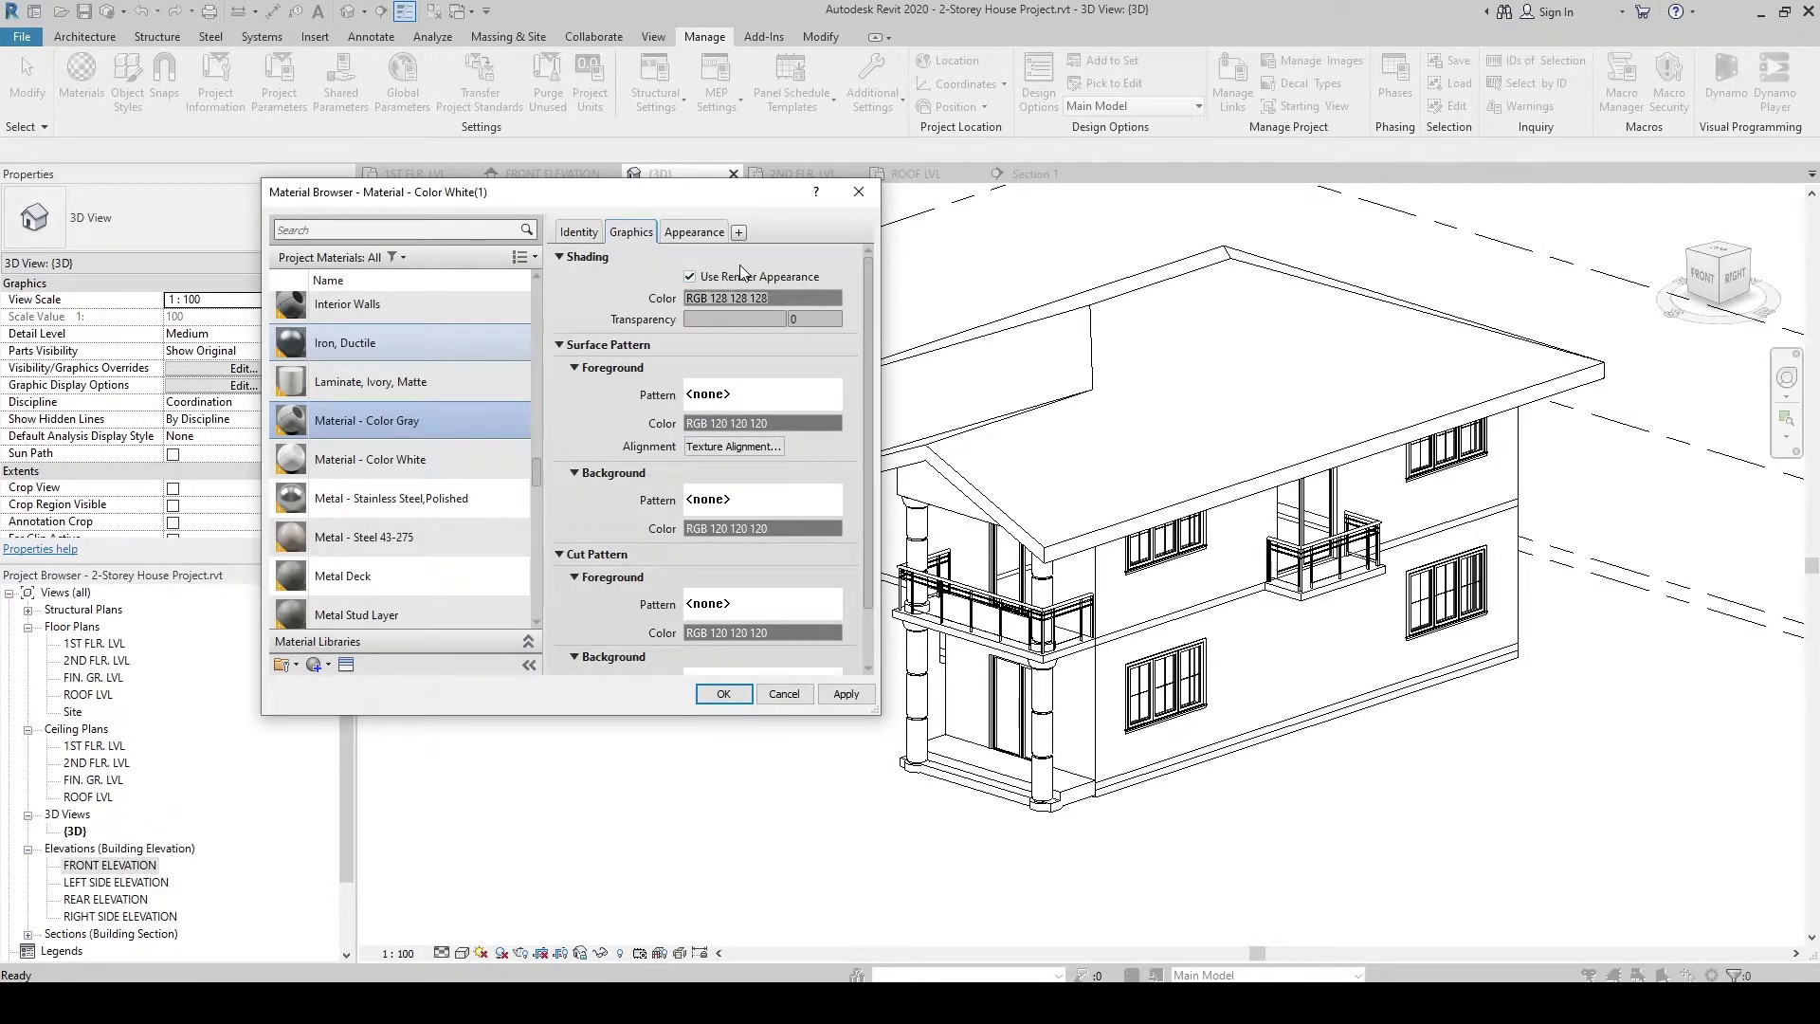
Step: Duplicate Material - Color Gray and name the copy "Material - Color Maroon"
right_click(414, 420)
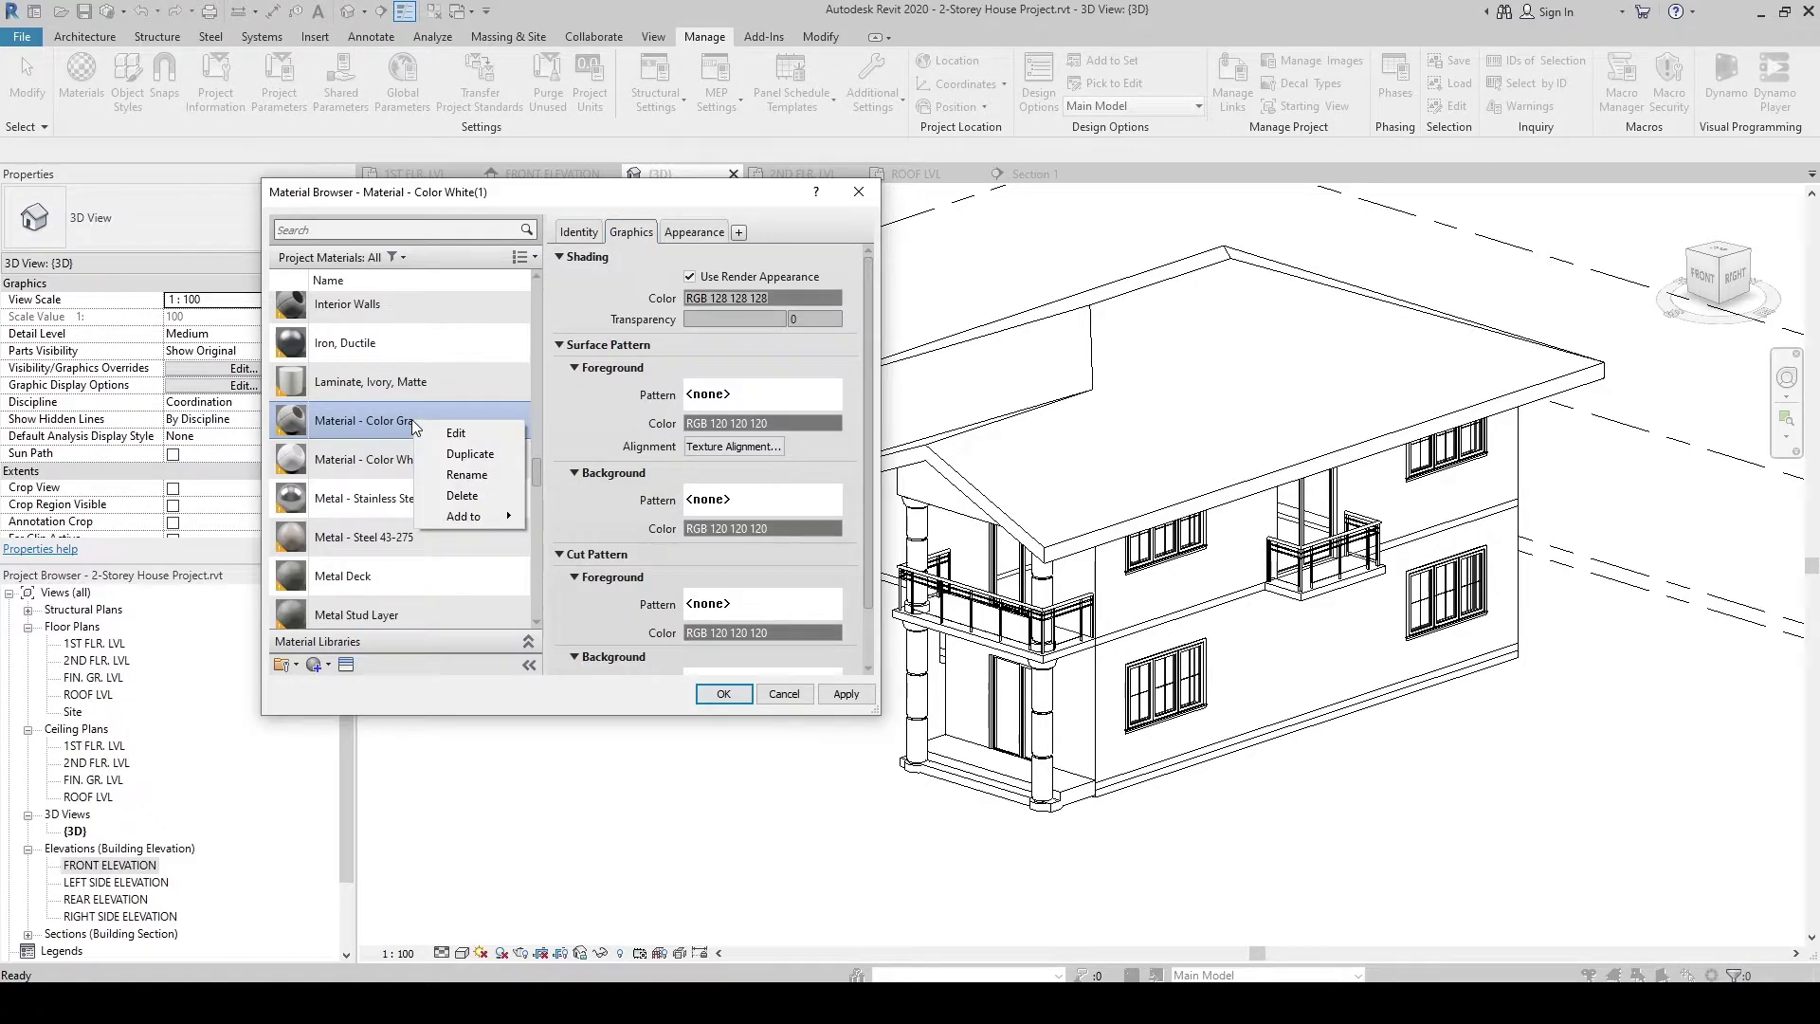
left_click(438, 451)
left_click_drag(444, 458, 400, 457)
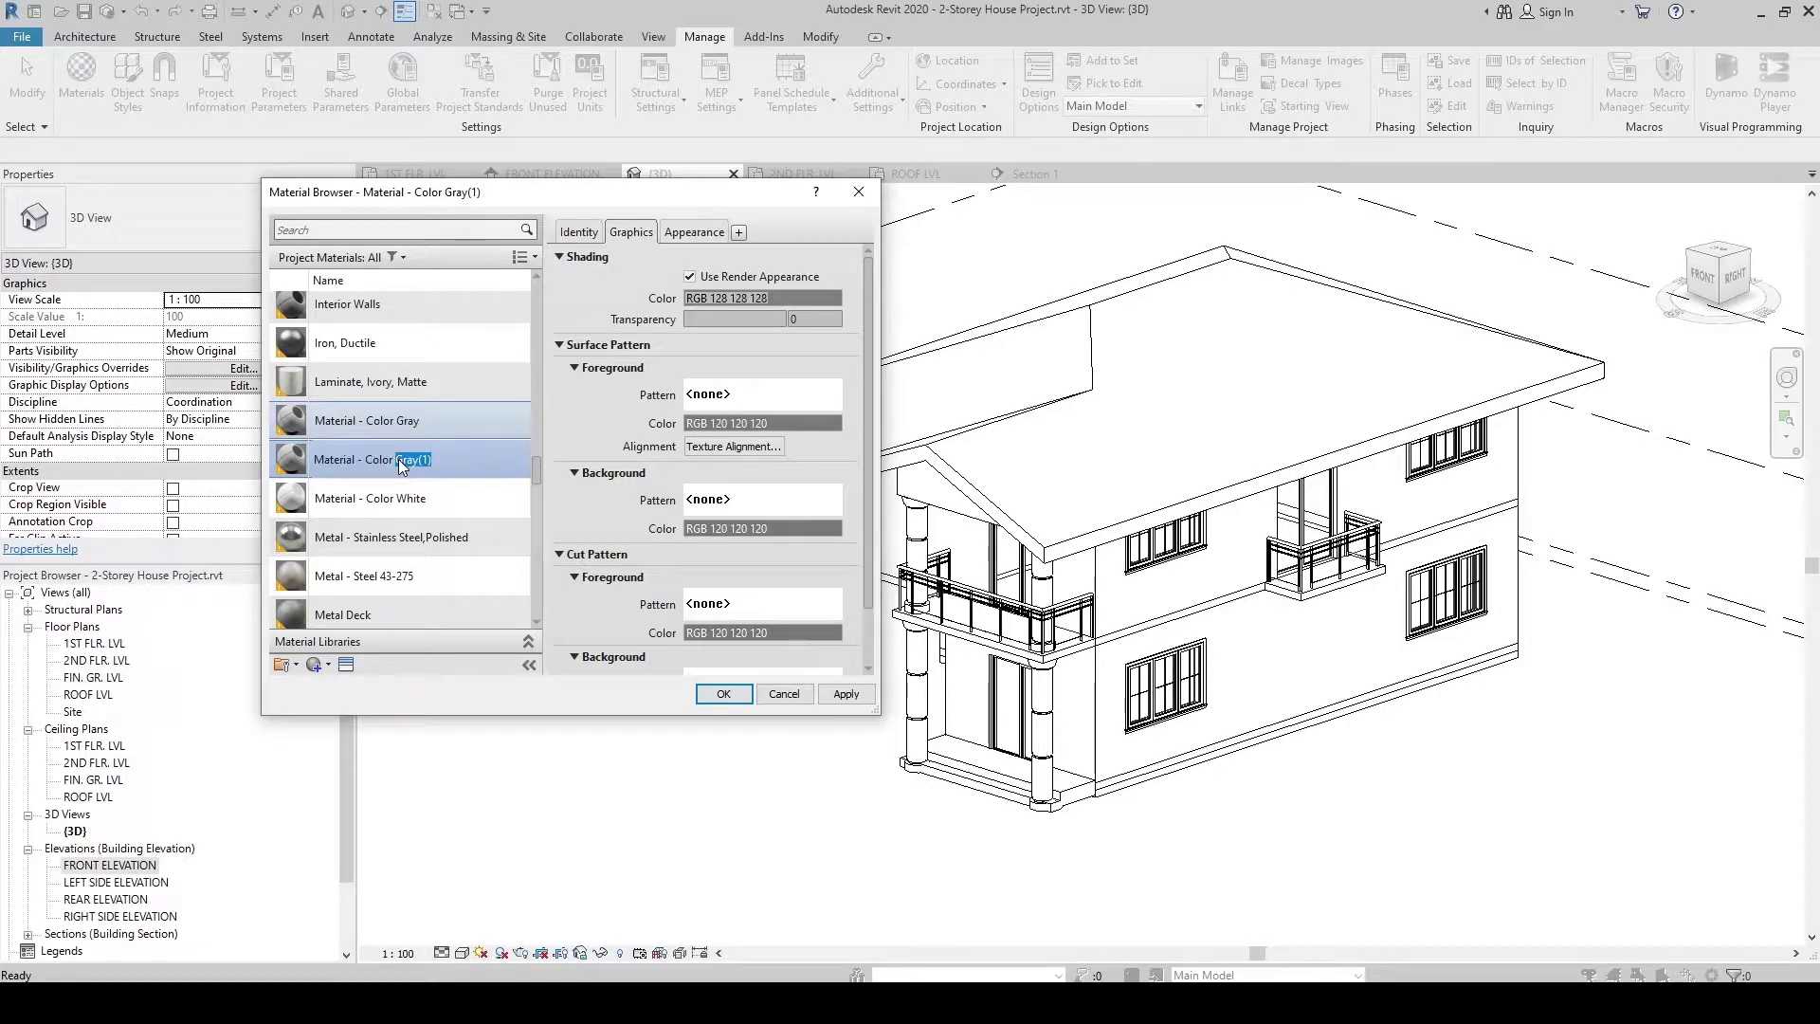
type("MArr")
key("BackSpace")
key("BackSpace")
key("BackSpace")
type("aroon")
key("Return")
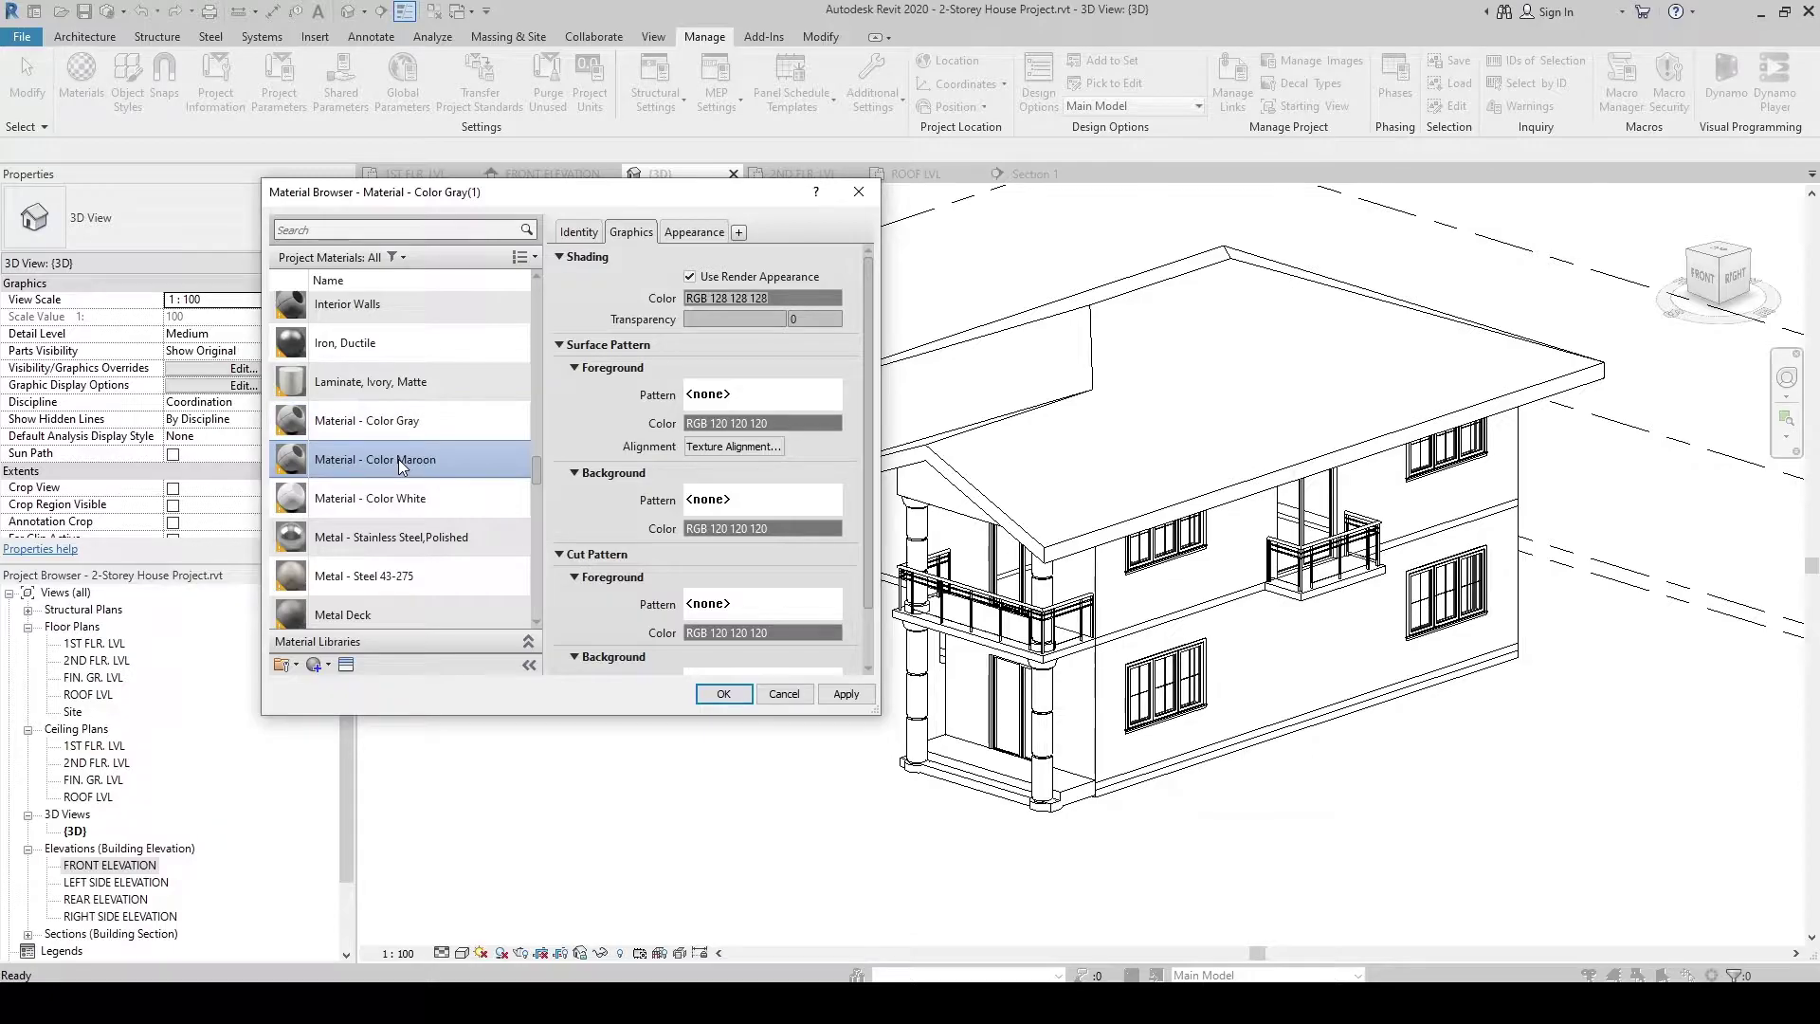
Step: Duplicate the maroon material's appearance asset and set its generic color to RGB 169 84 84
left_click(693, 234)
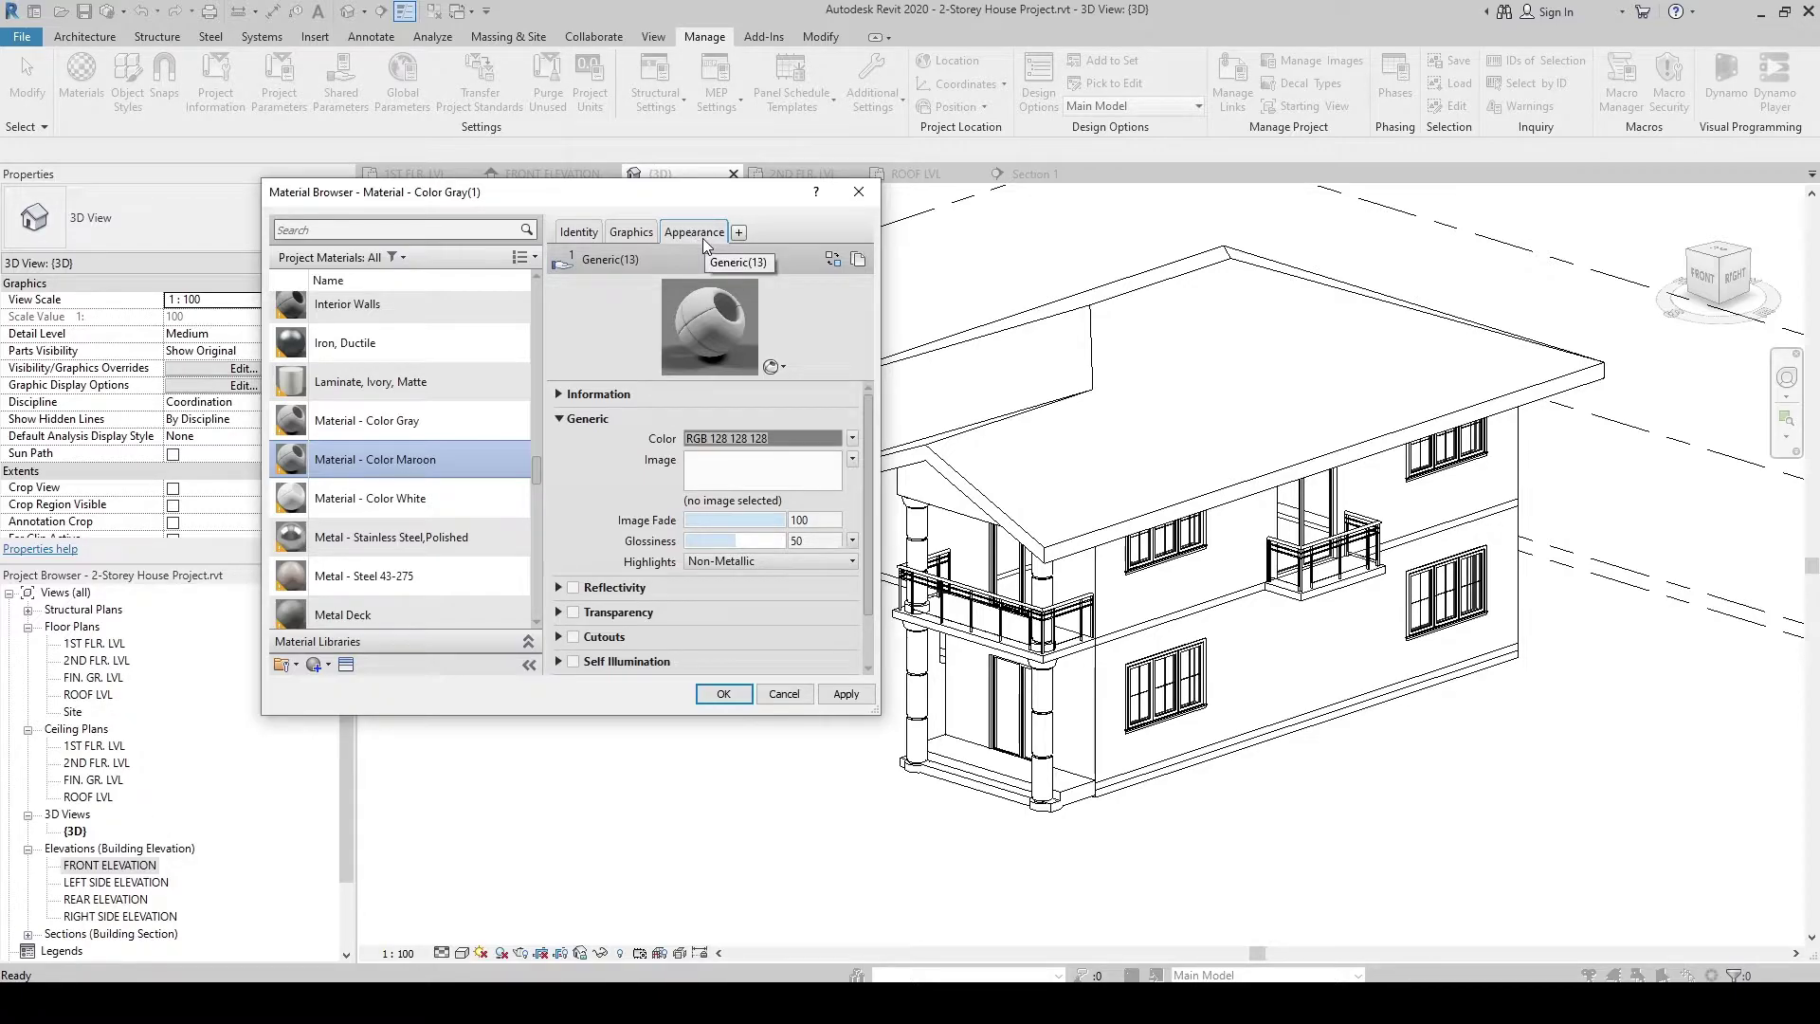
left_click(858, 259)
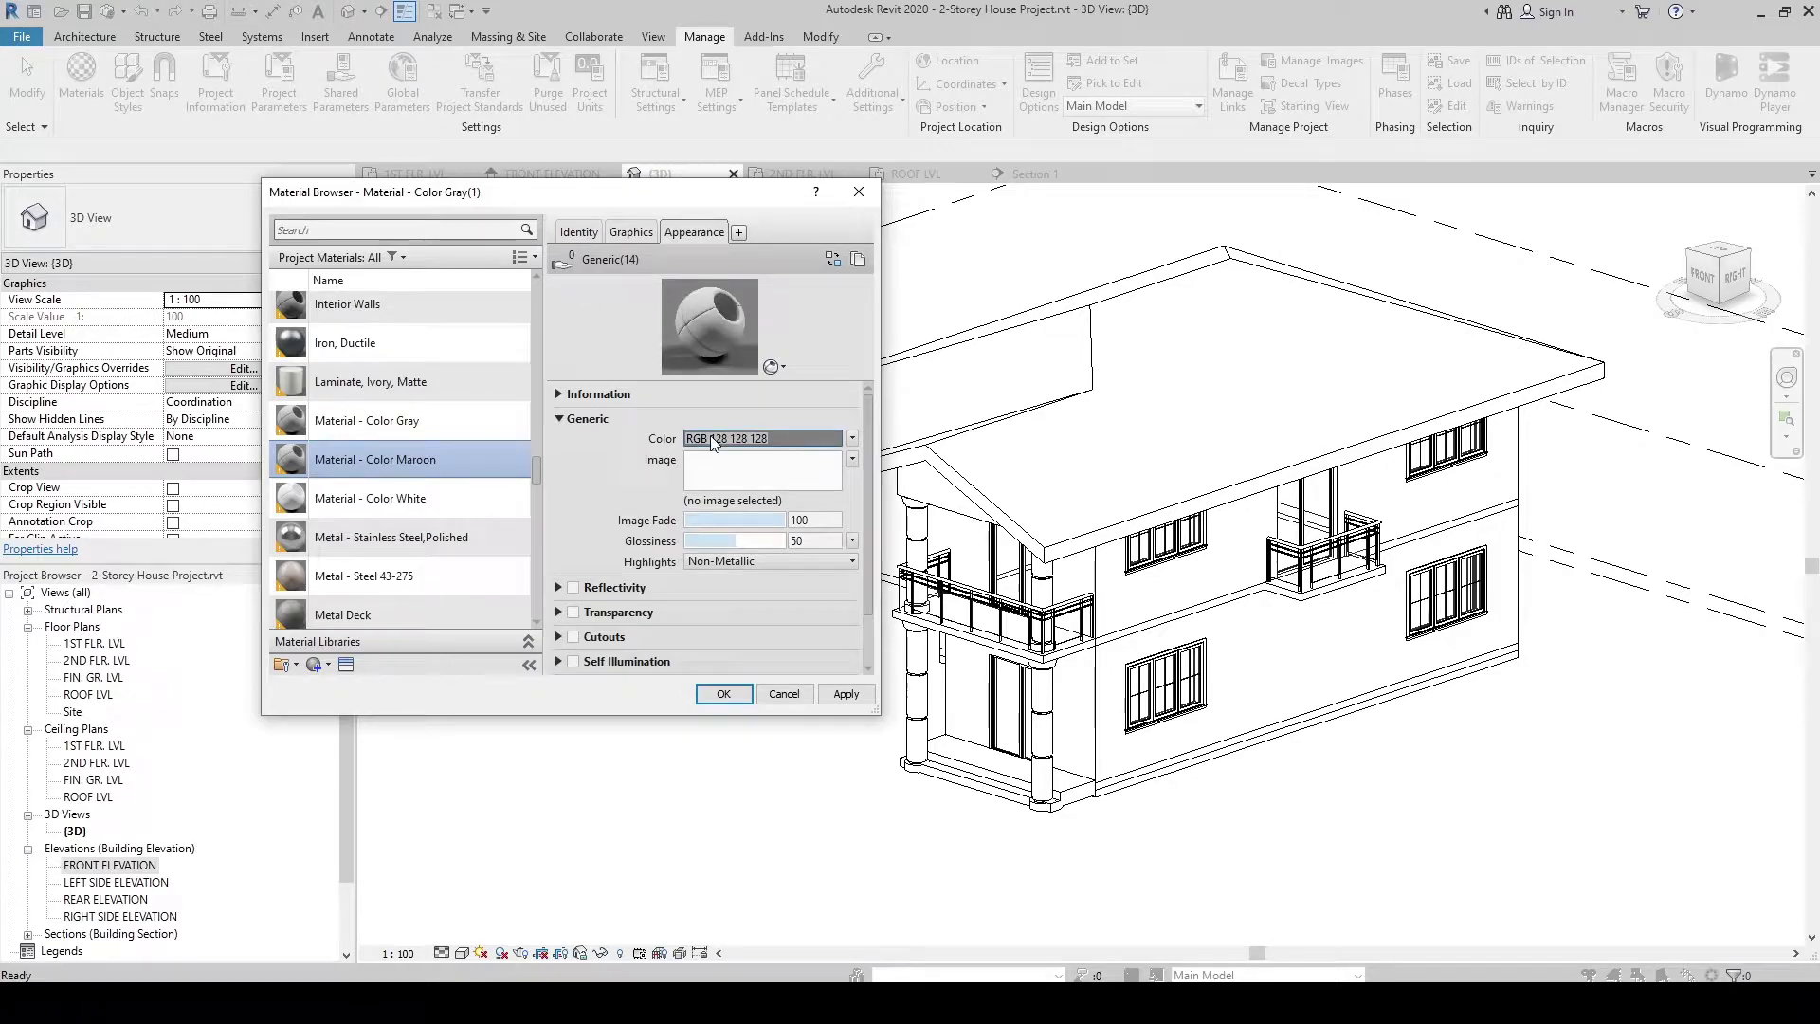
left_click(738, 438)
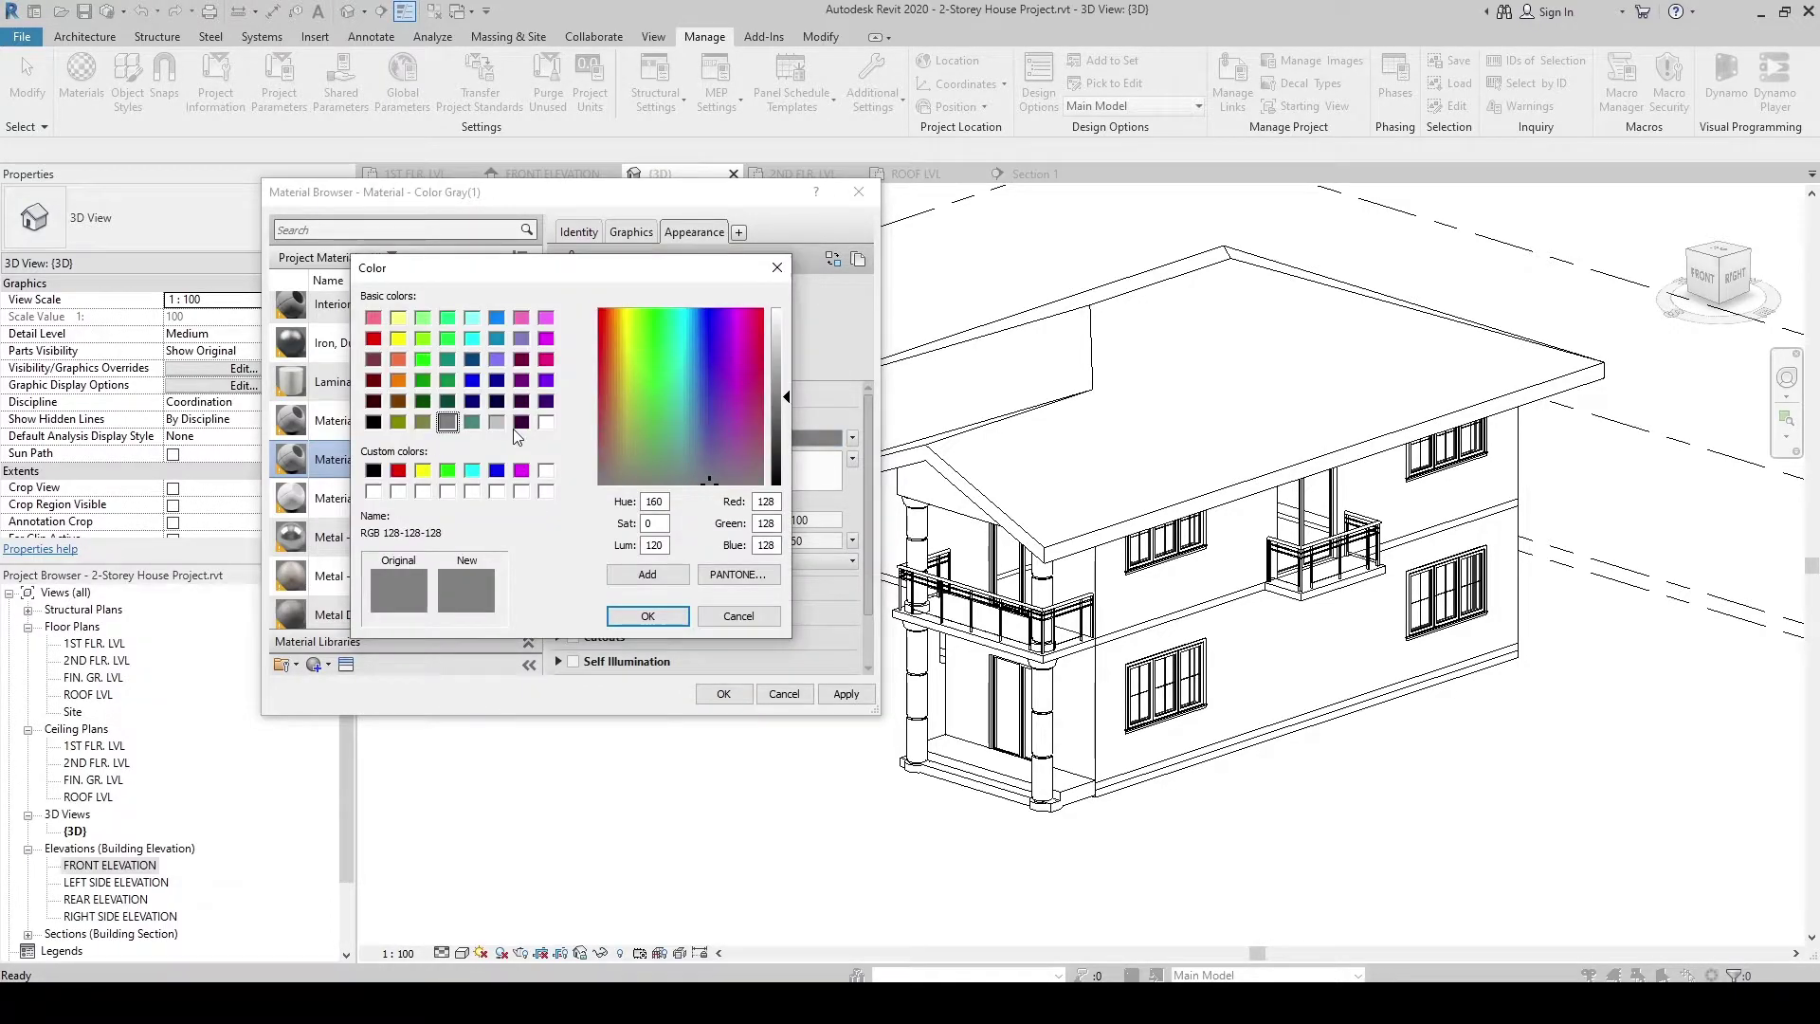
left_click(522, 361)
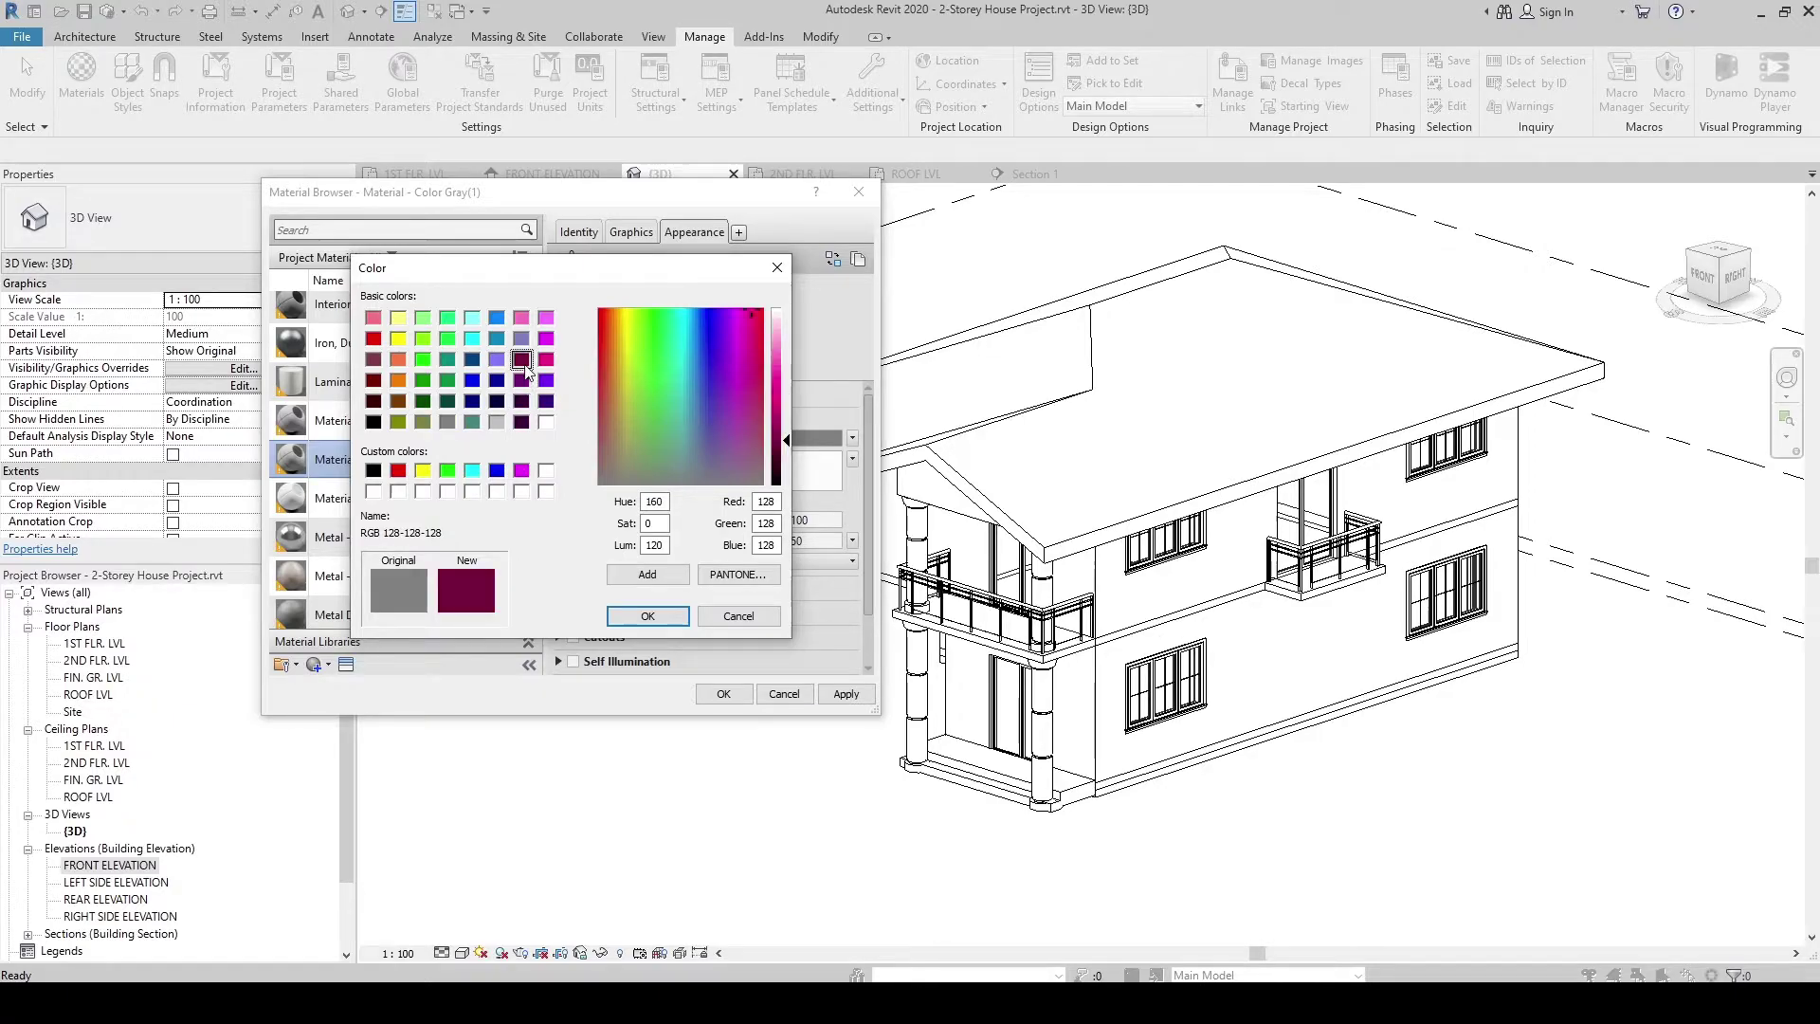
left_click(373, 380)
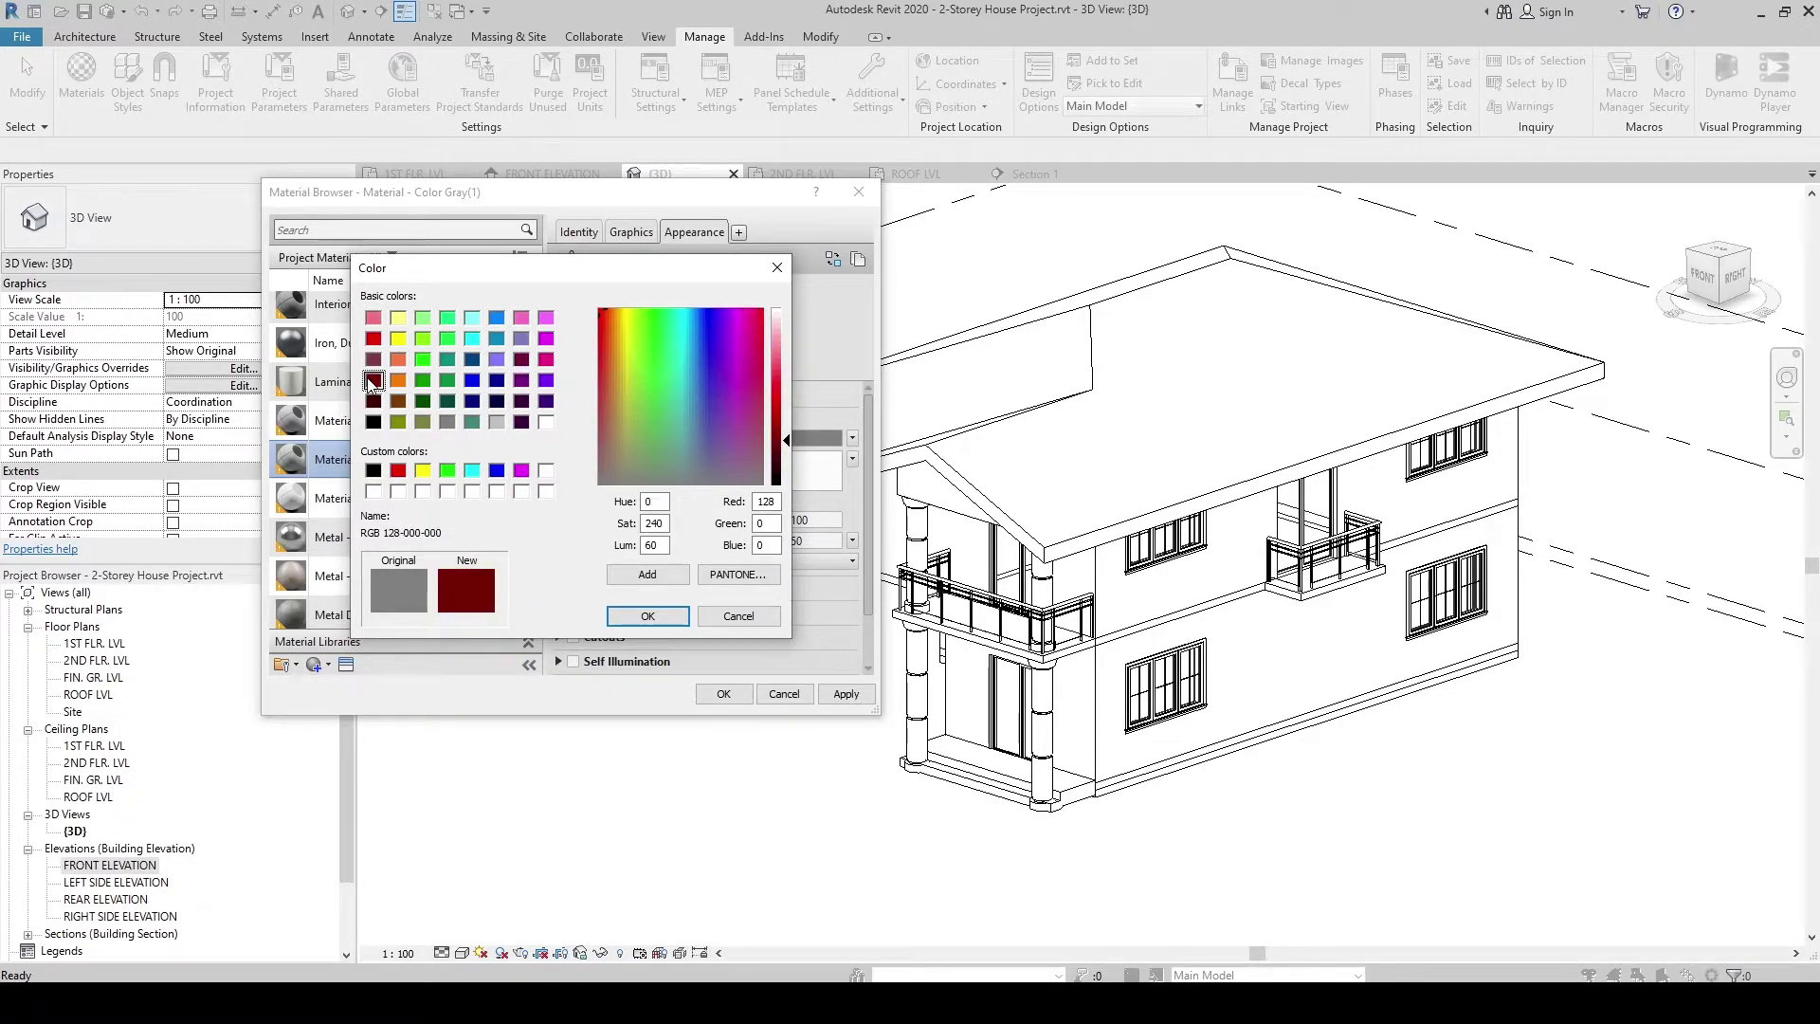
left_click(372, 362)
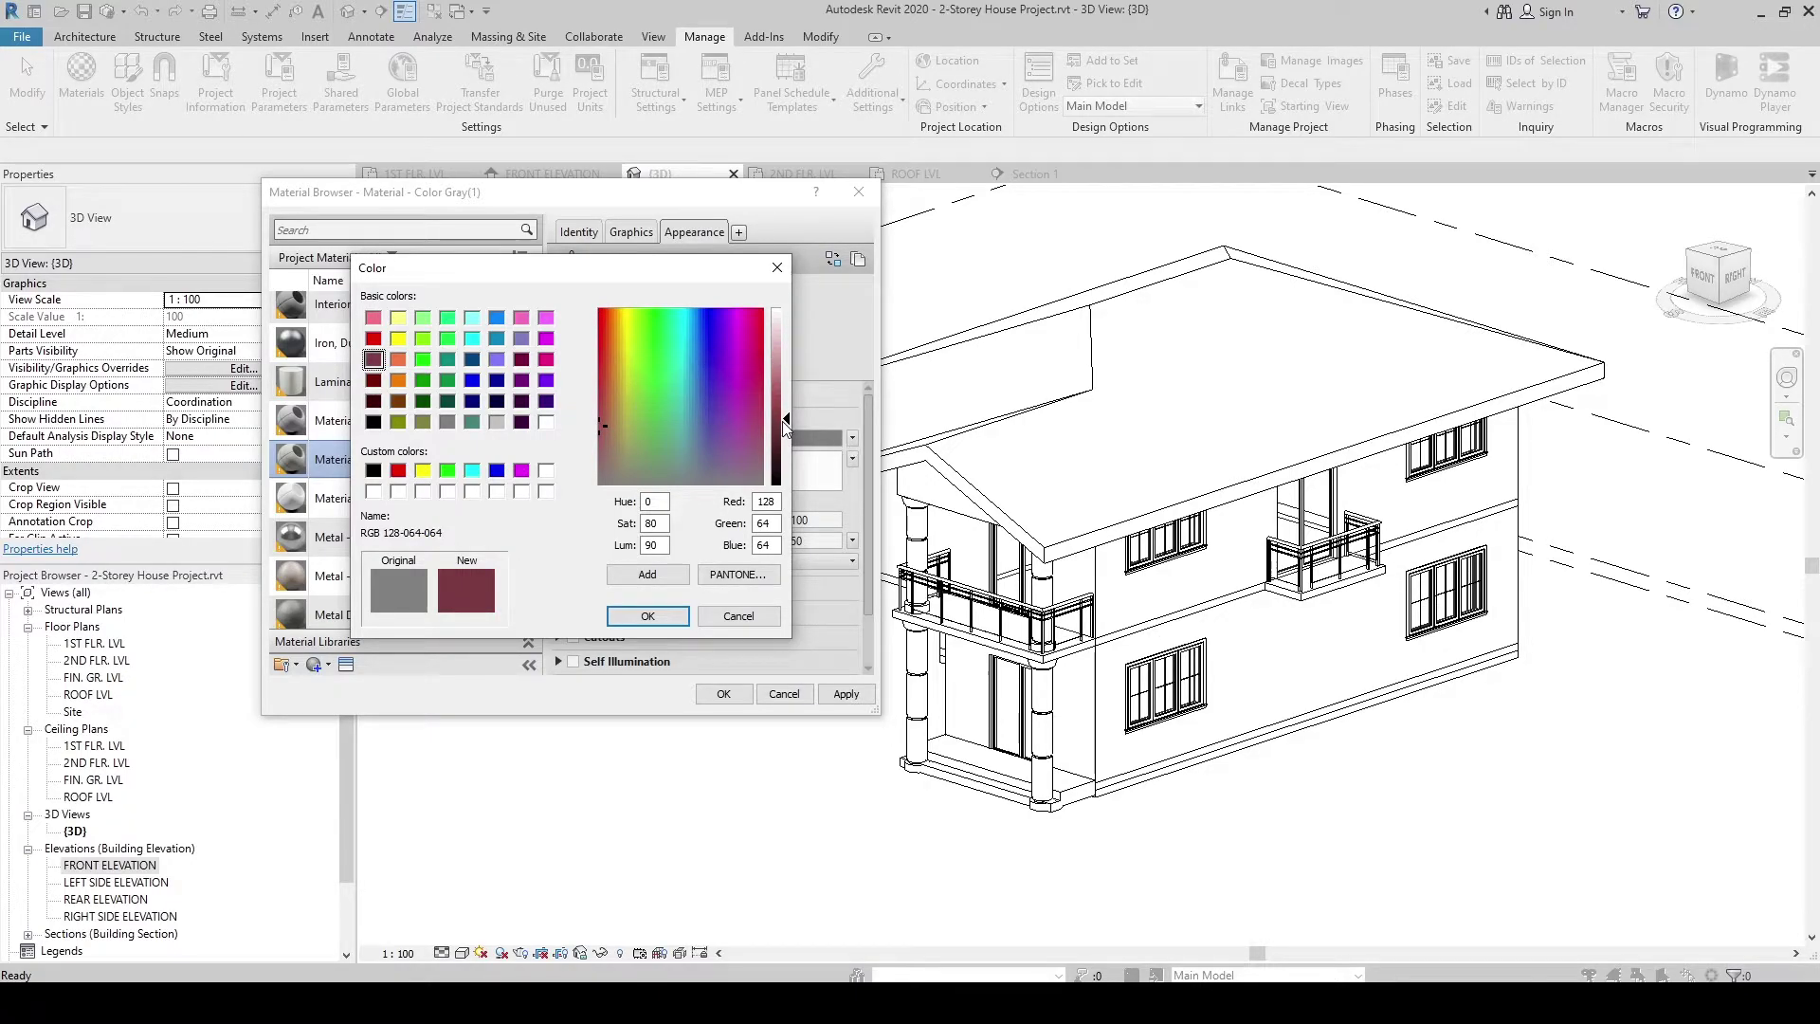
left_click_drag(787, 424, 786, 397)
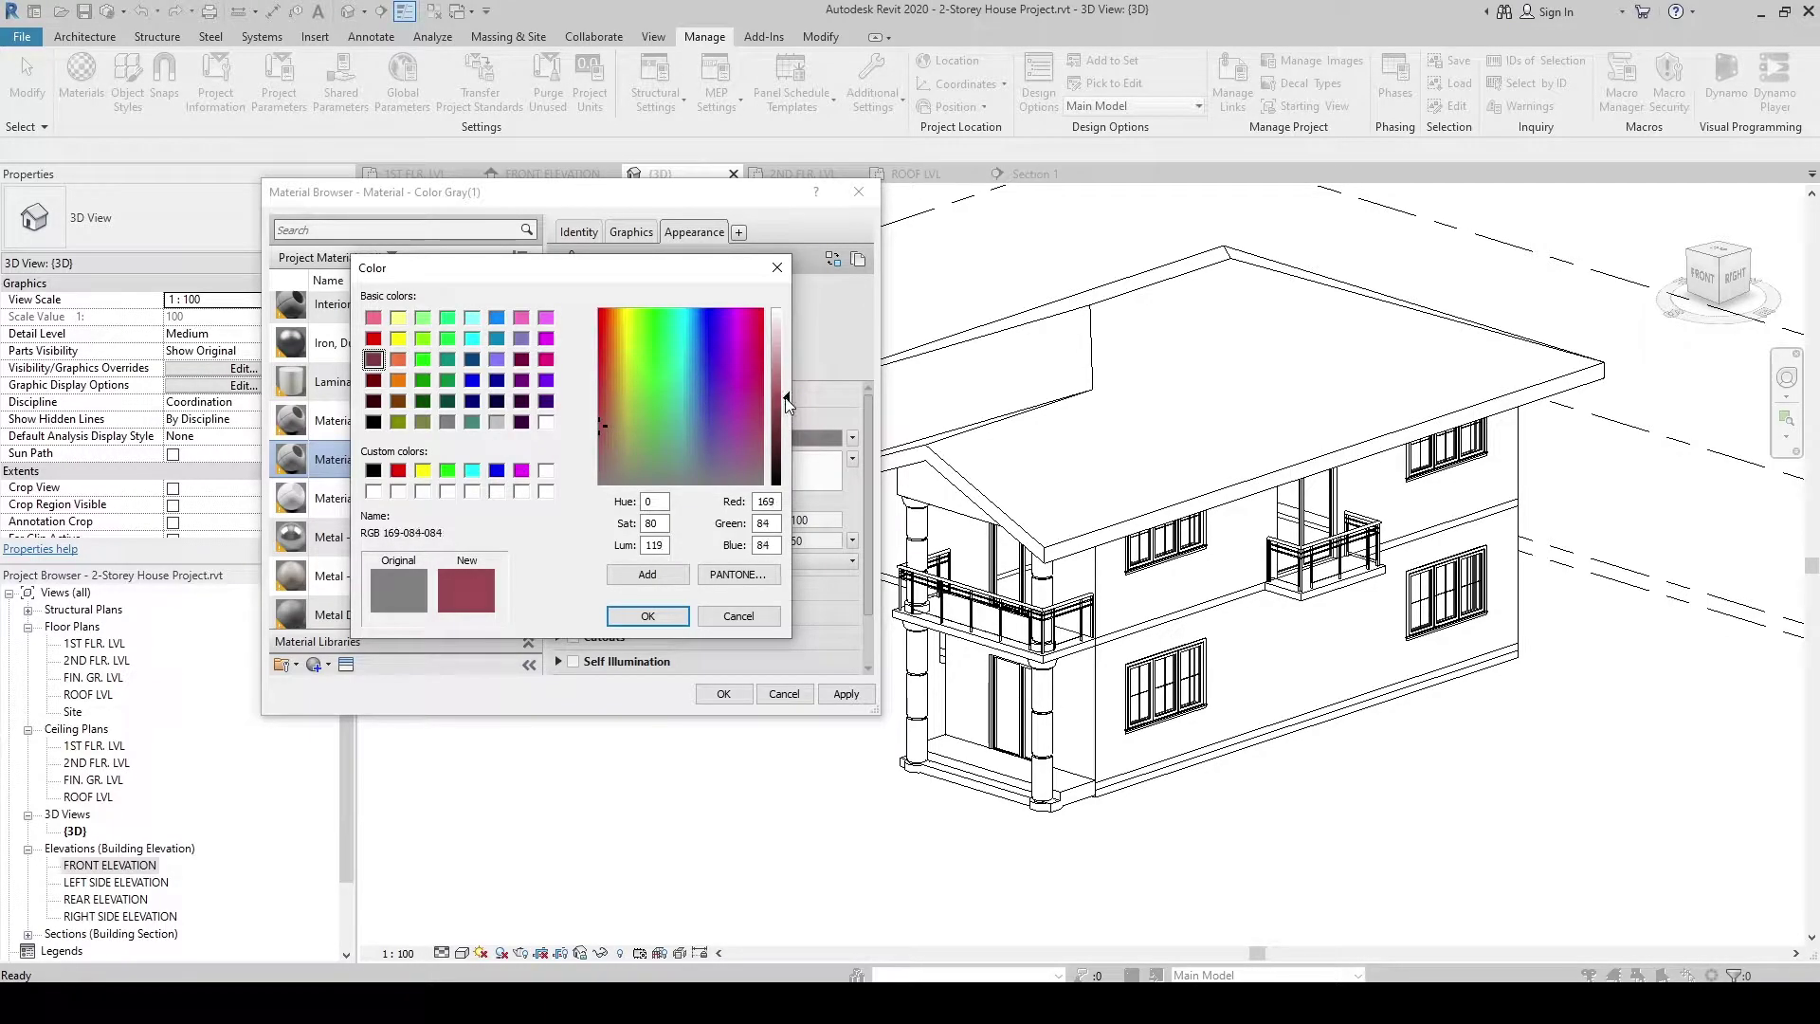
left_click(646, 617)
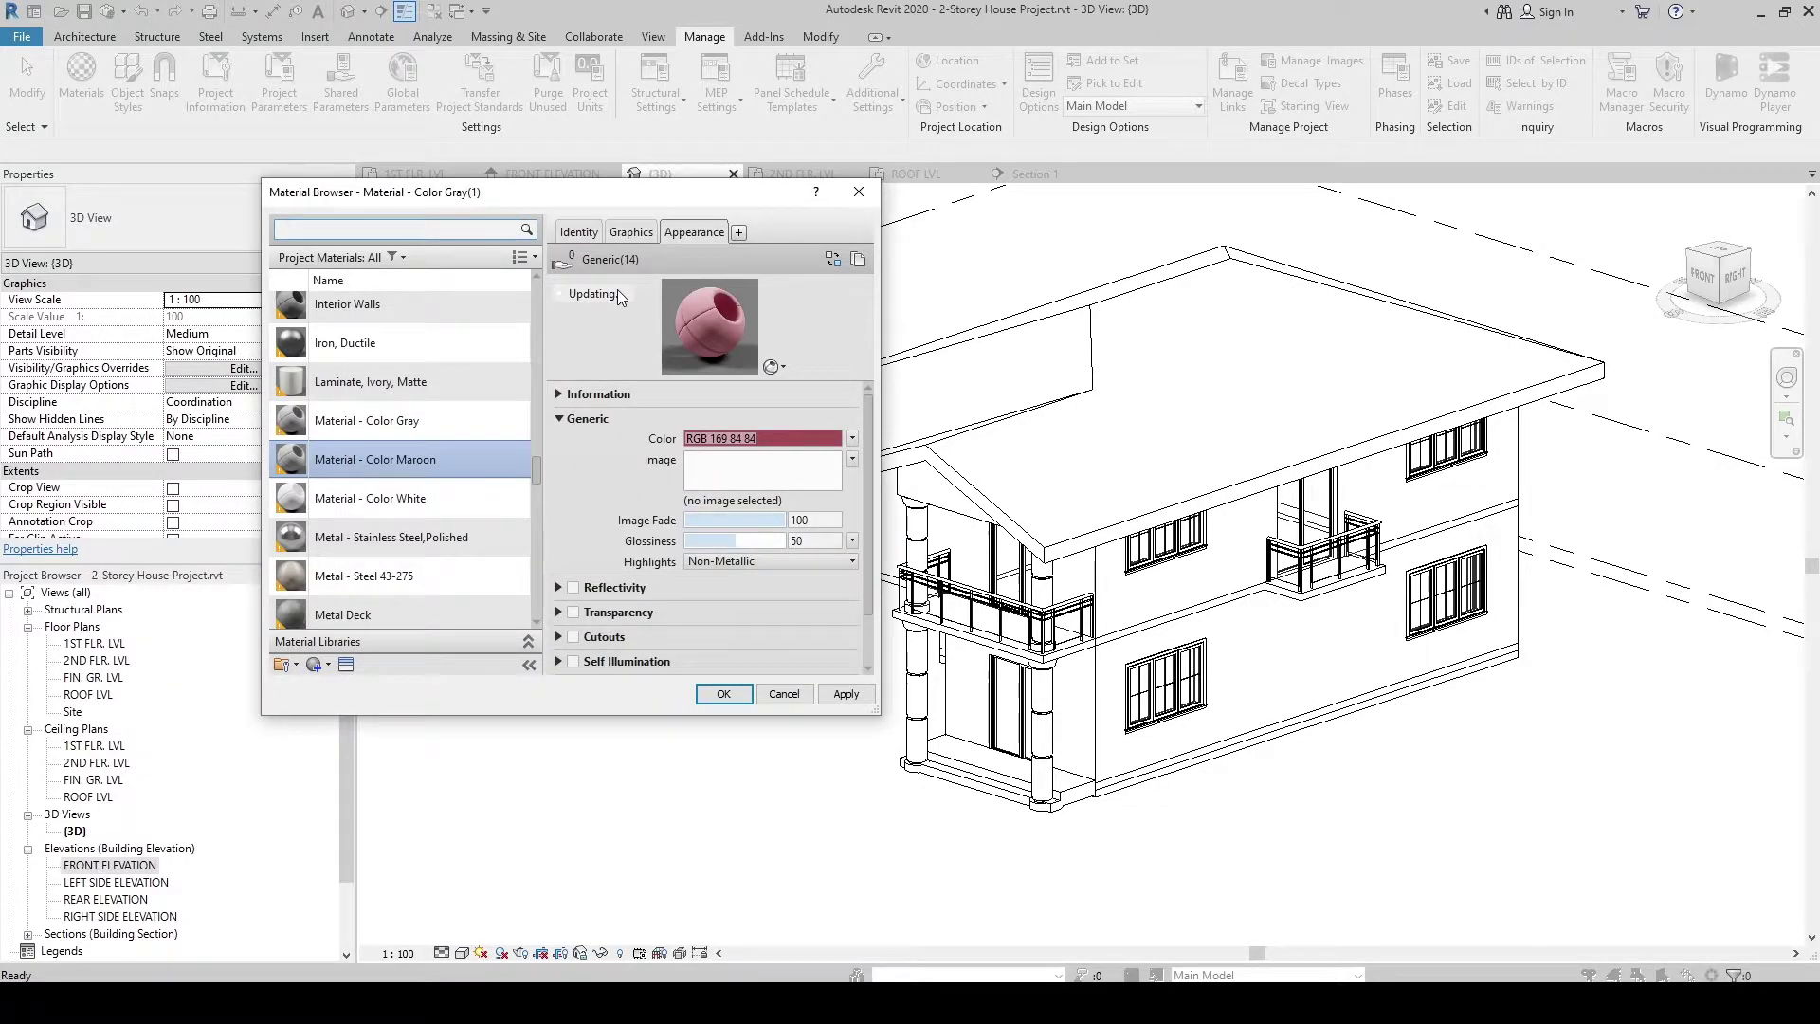
Step: Review the maroon material's shading settings and save the material changes
left_click(632, 238)
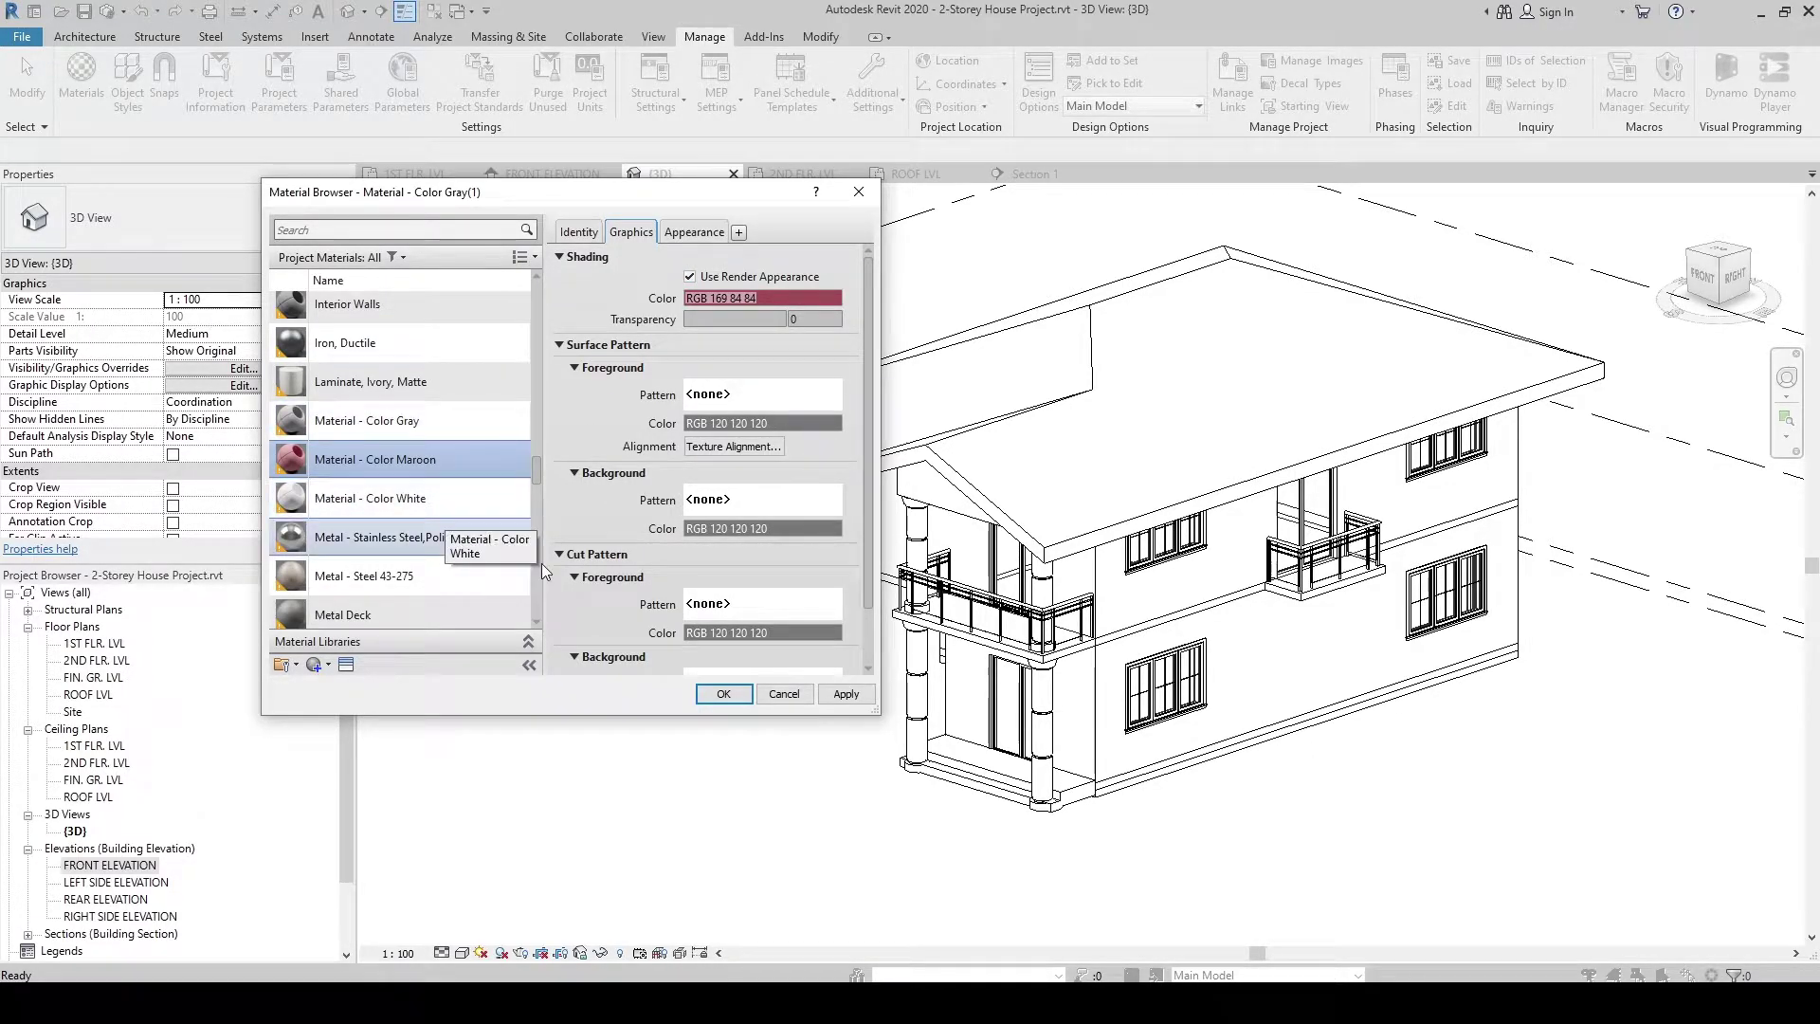
left_click(842, 695)
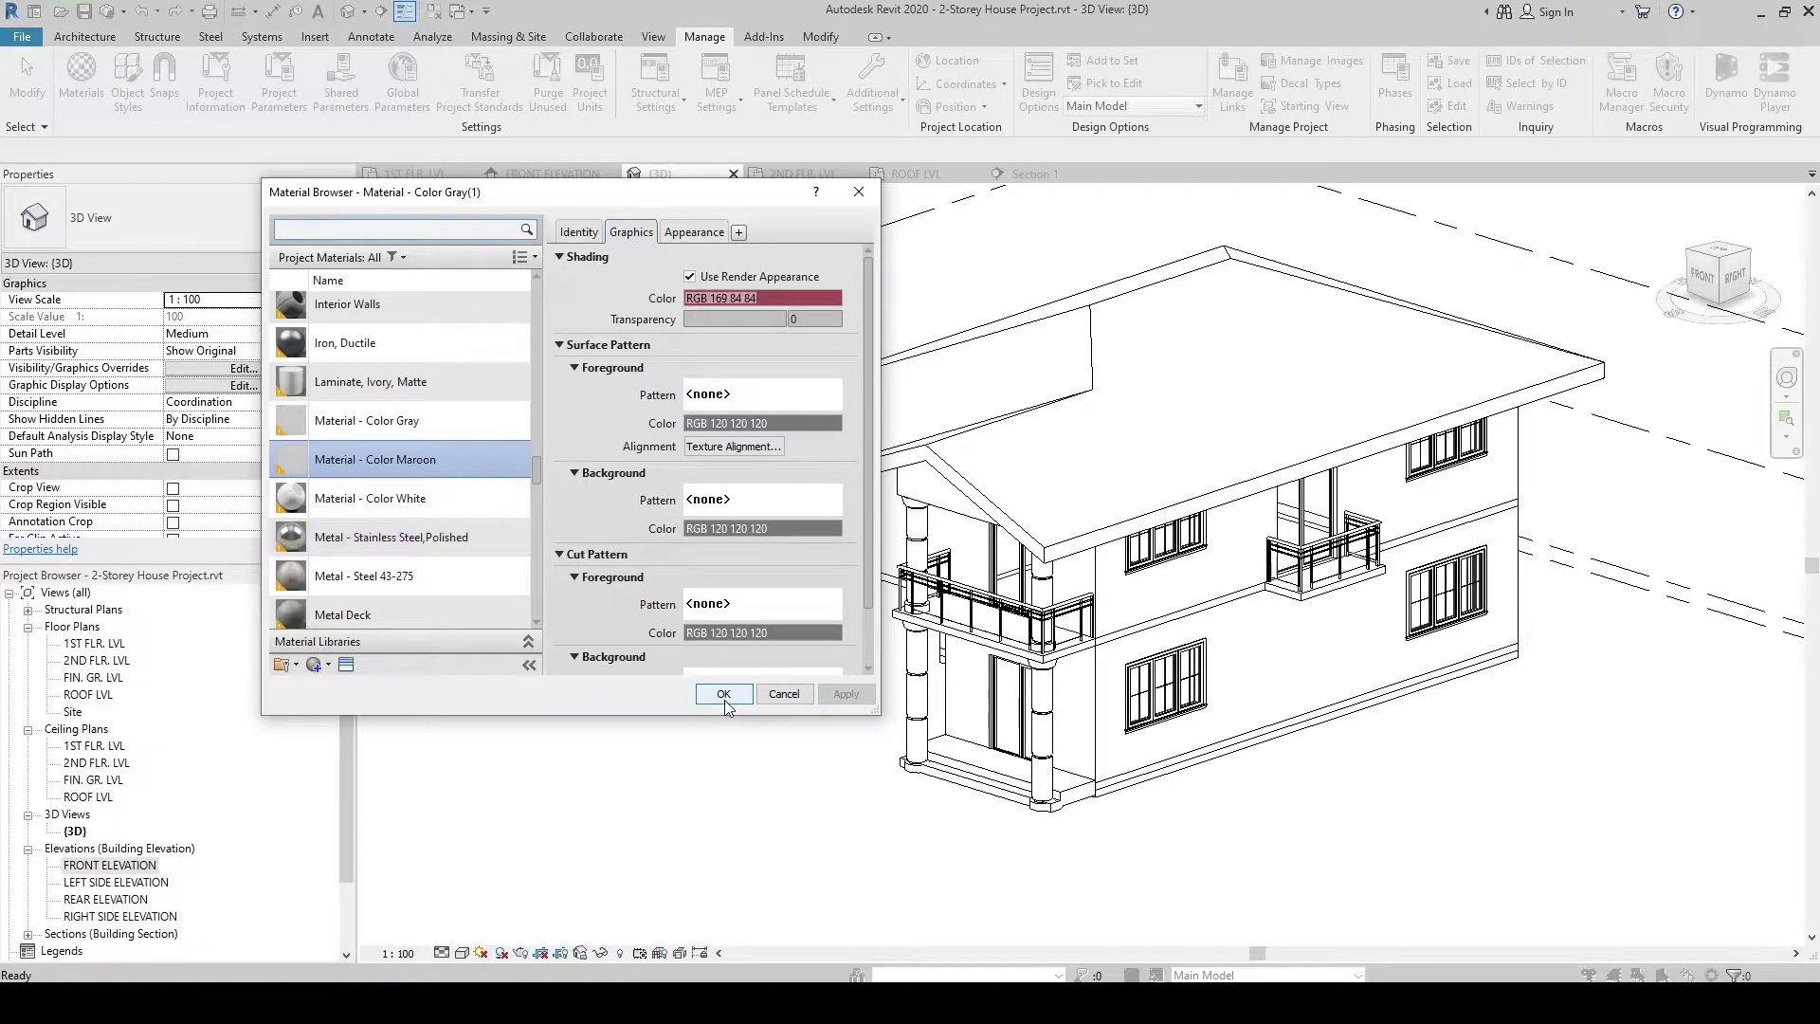
left_click(723, 694)
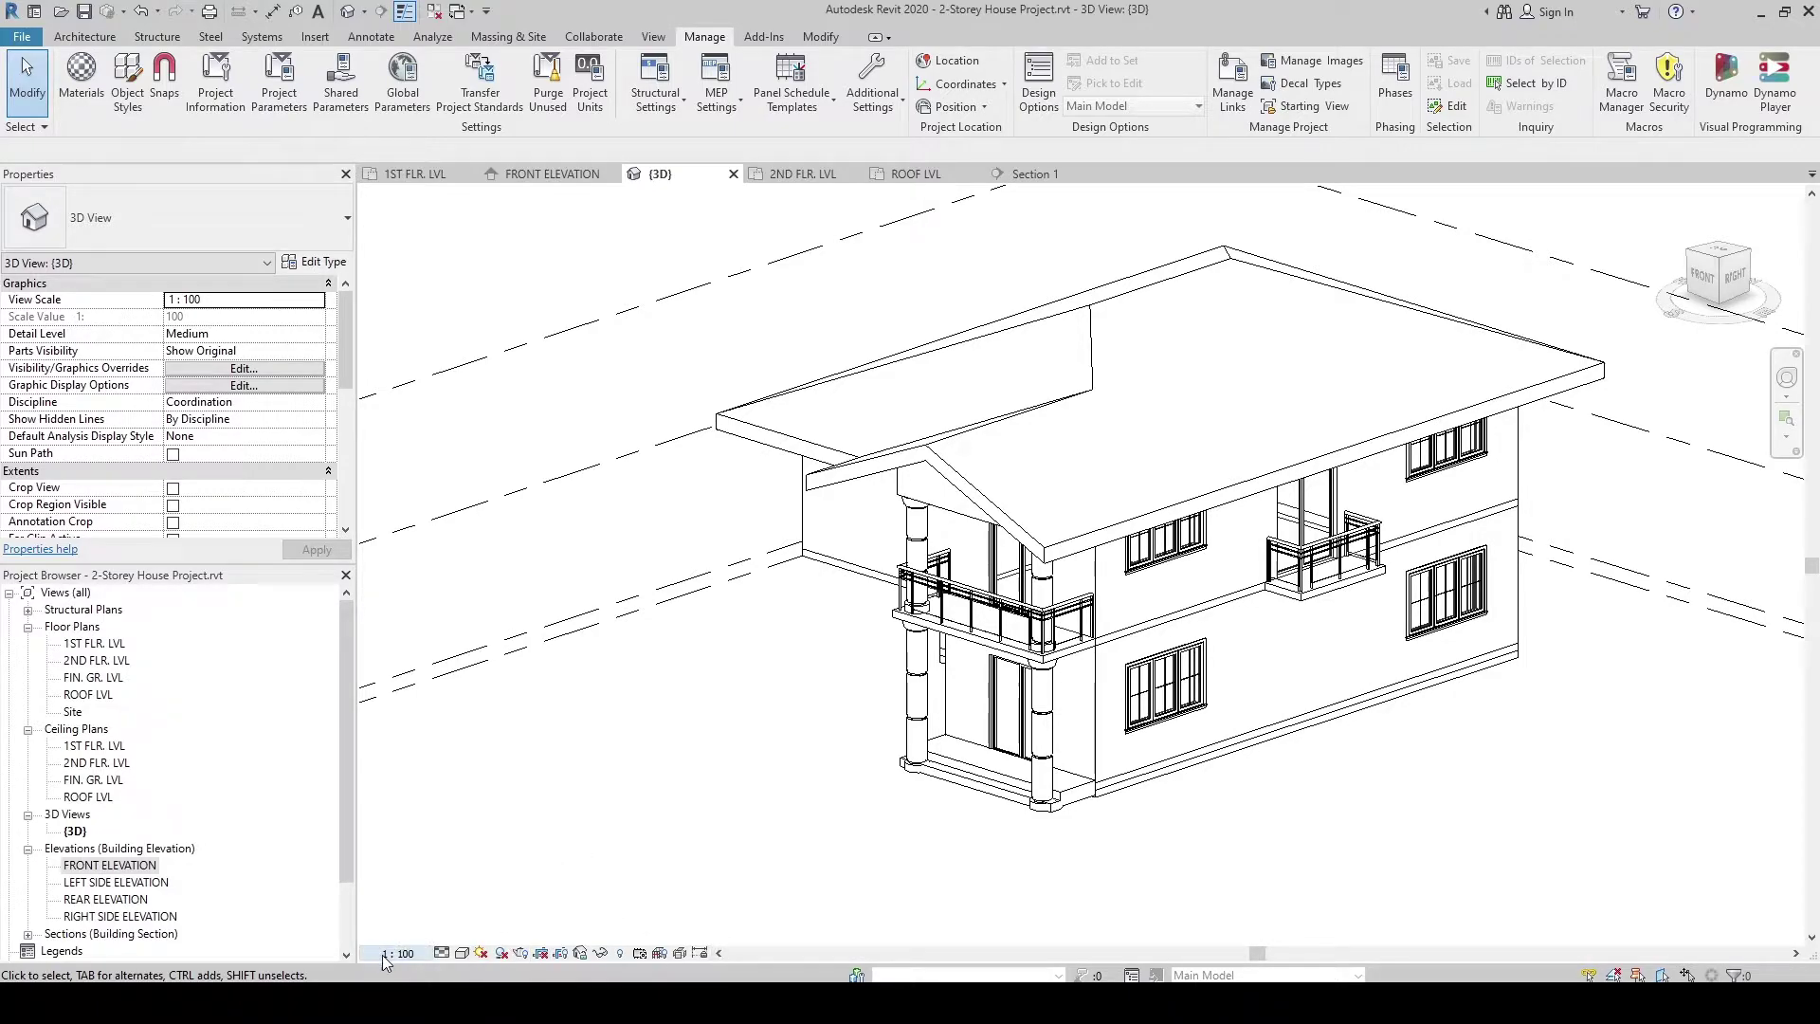
Step: Set the 3D view's visual style to Consistent Colors and check the lower side wall and the roof
left_click(463, 954)
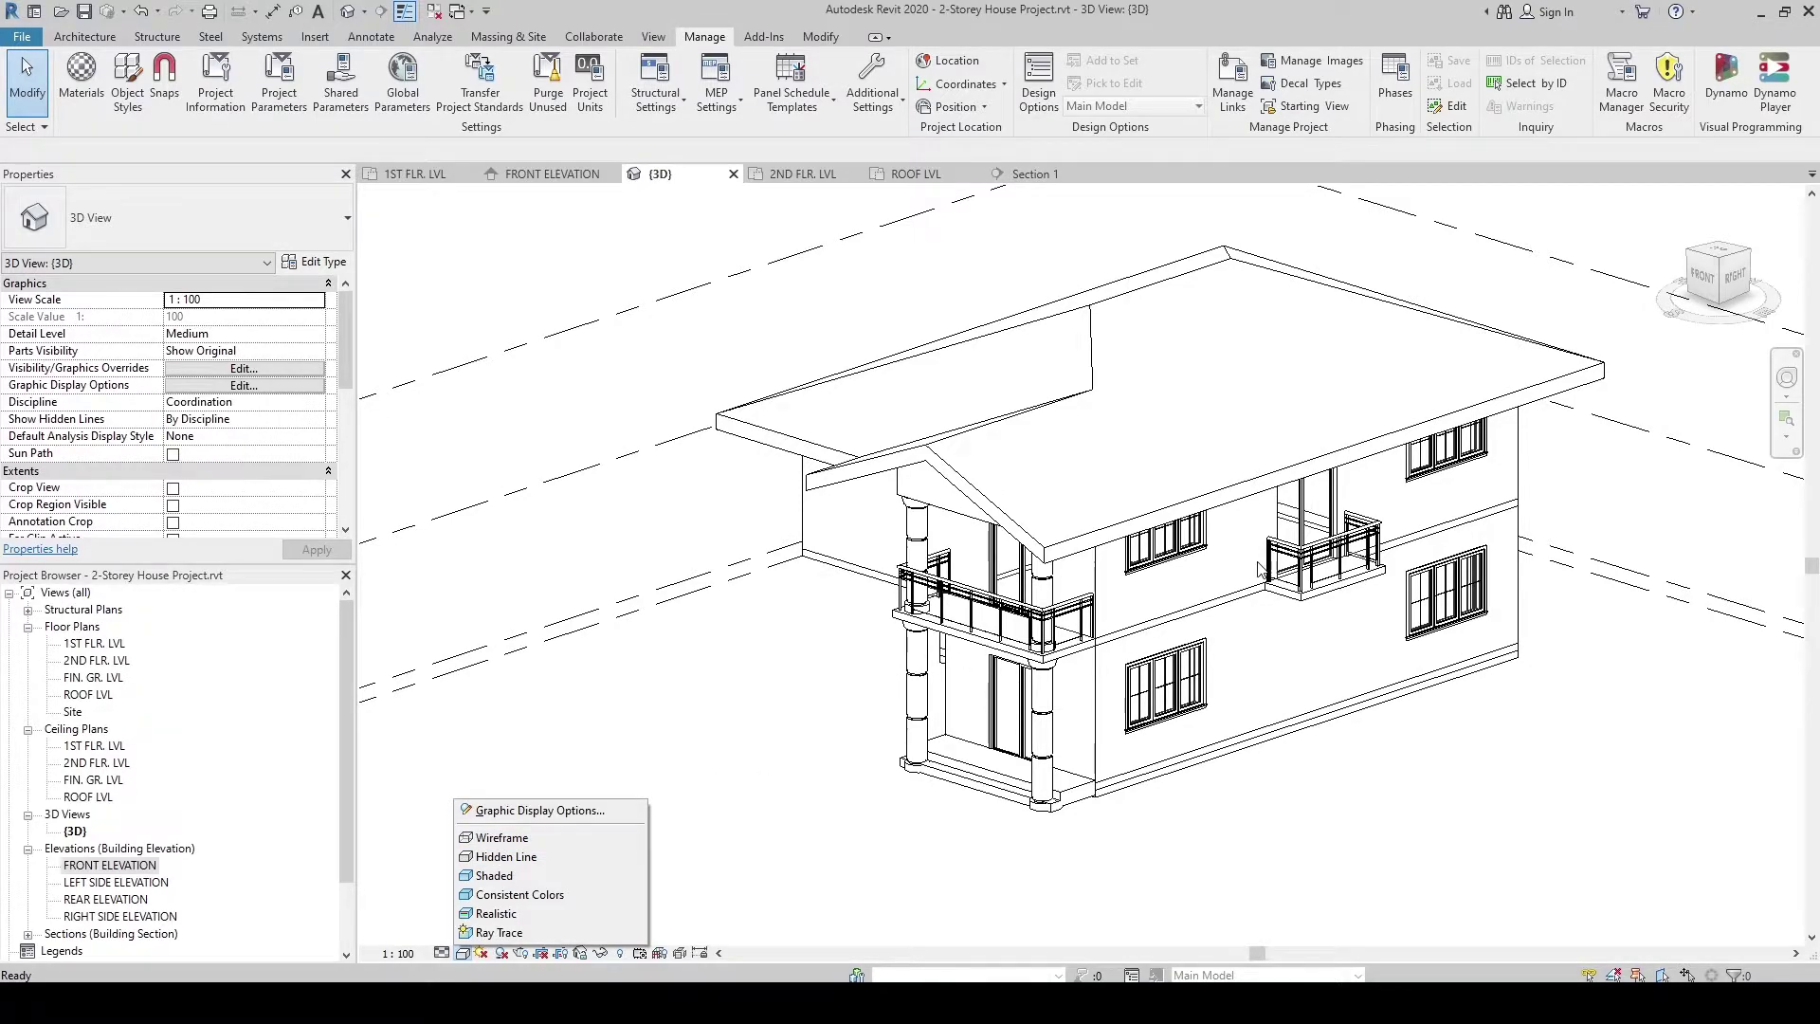
left_click(500, 899)
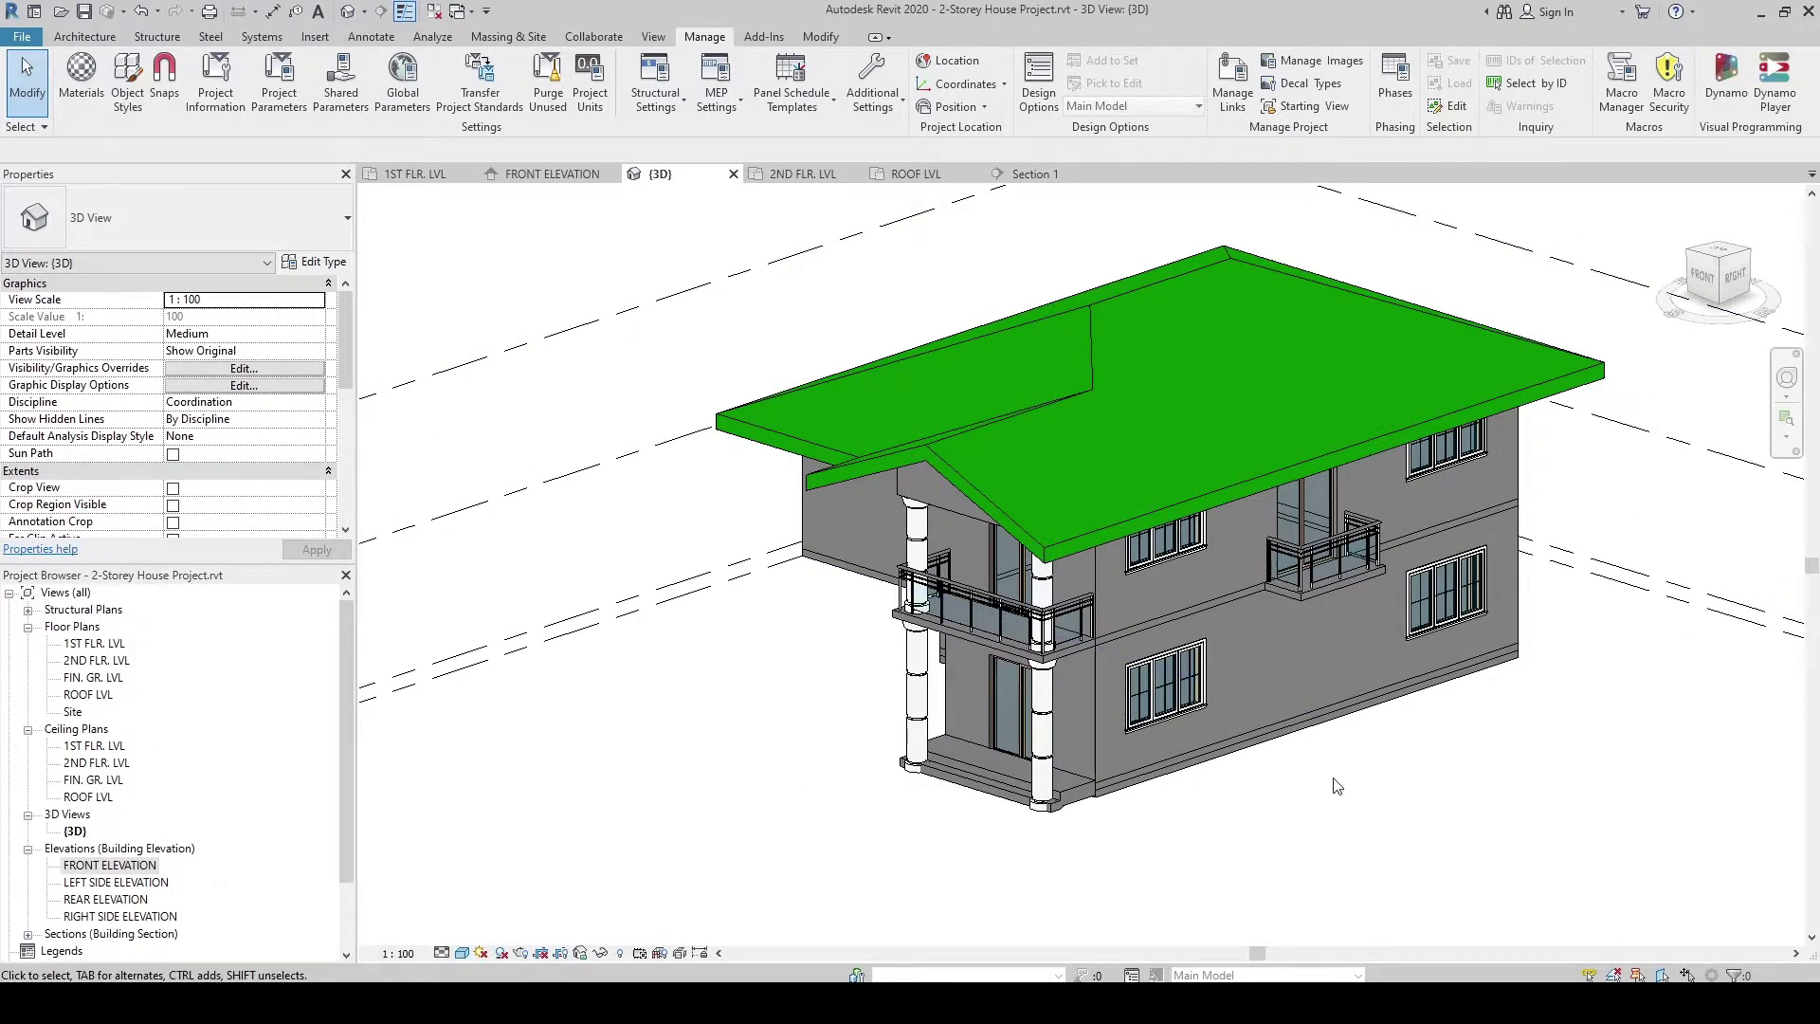
left_click(1308, 668)
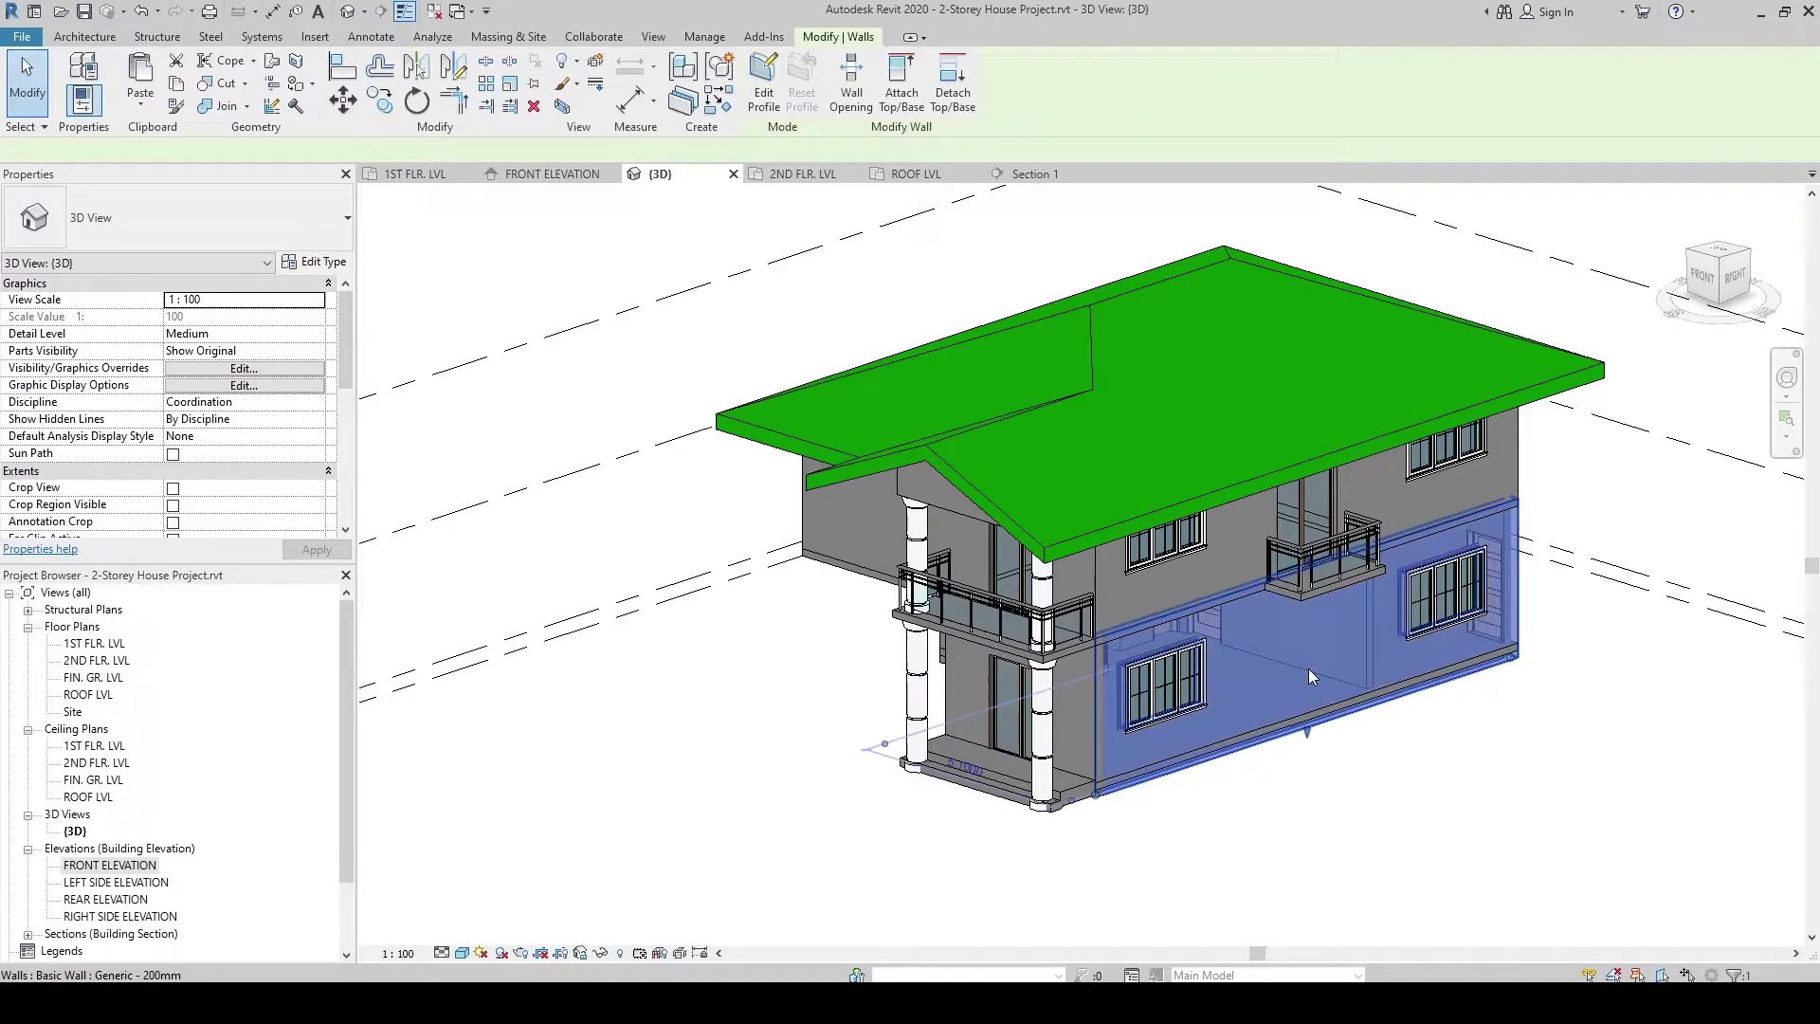
key("Escape")
left_click(1212, 396)
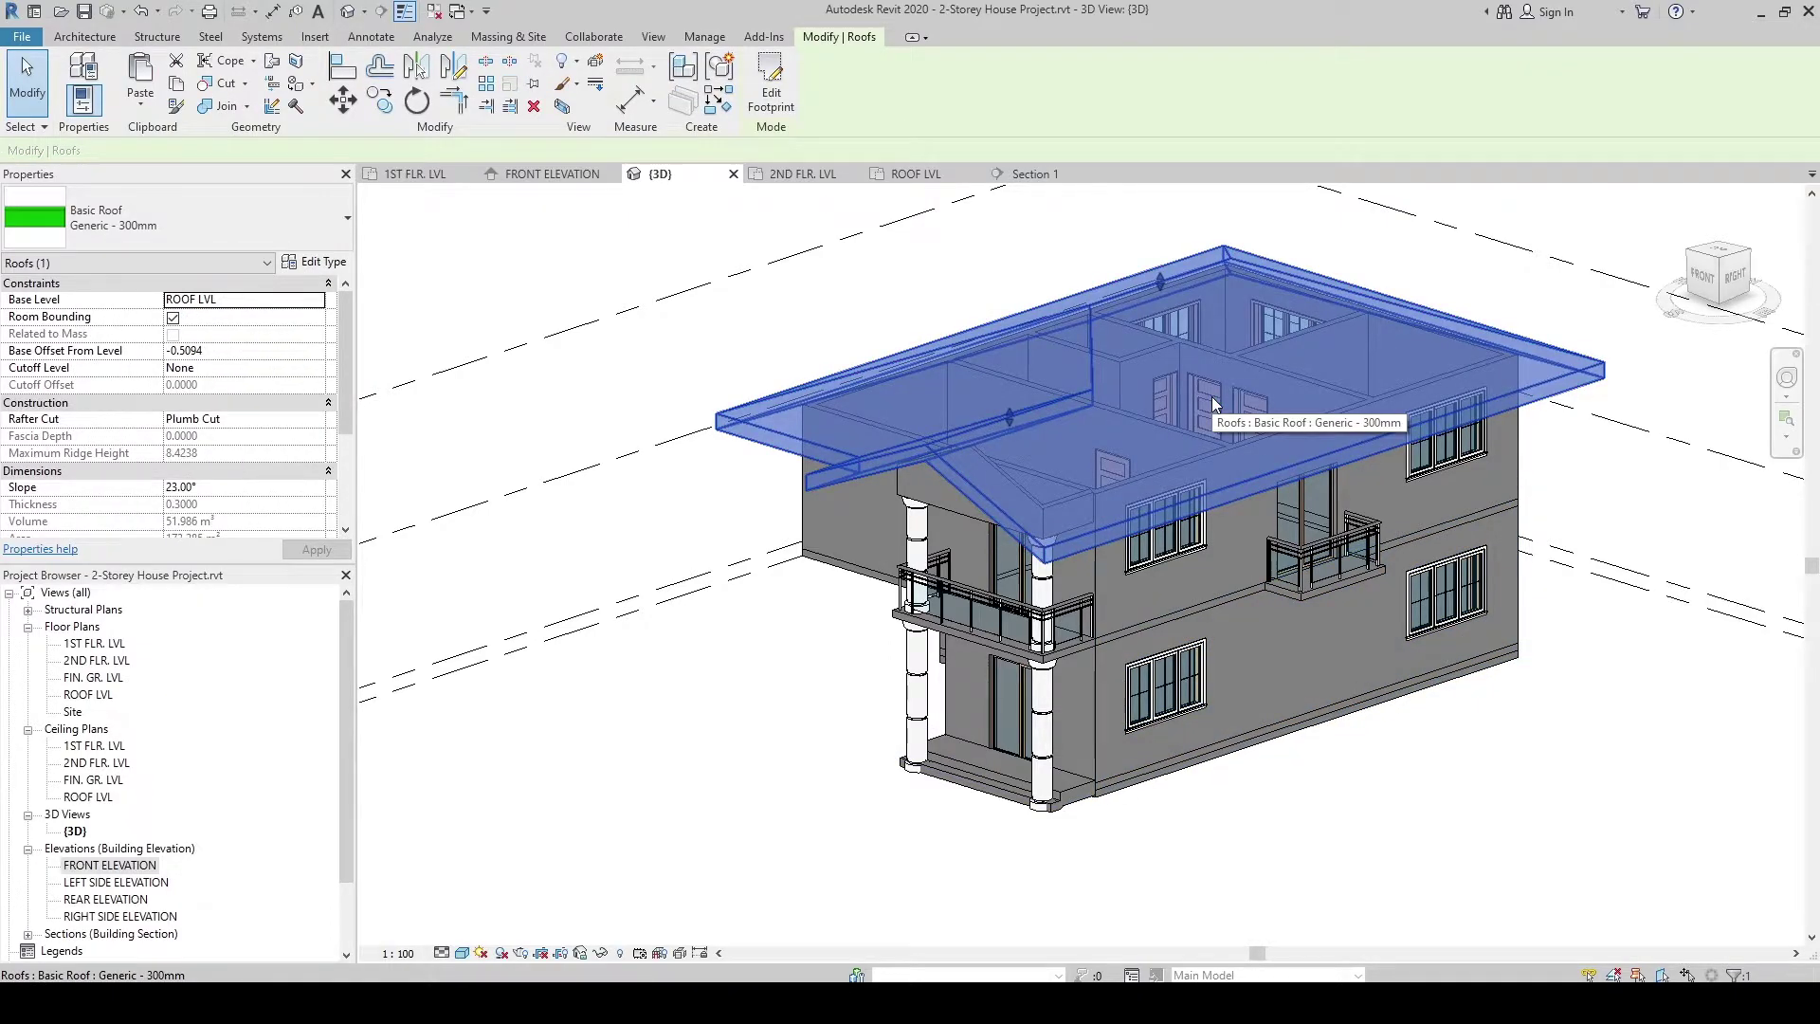
left_click(649, 390)
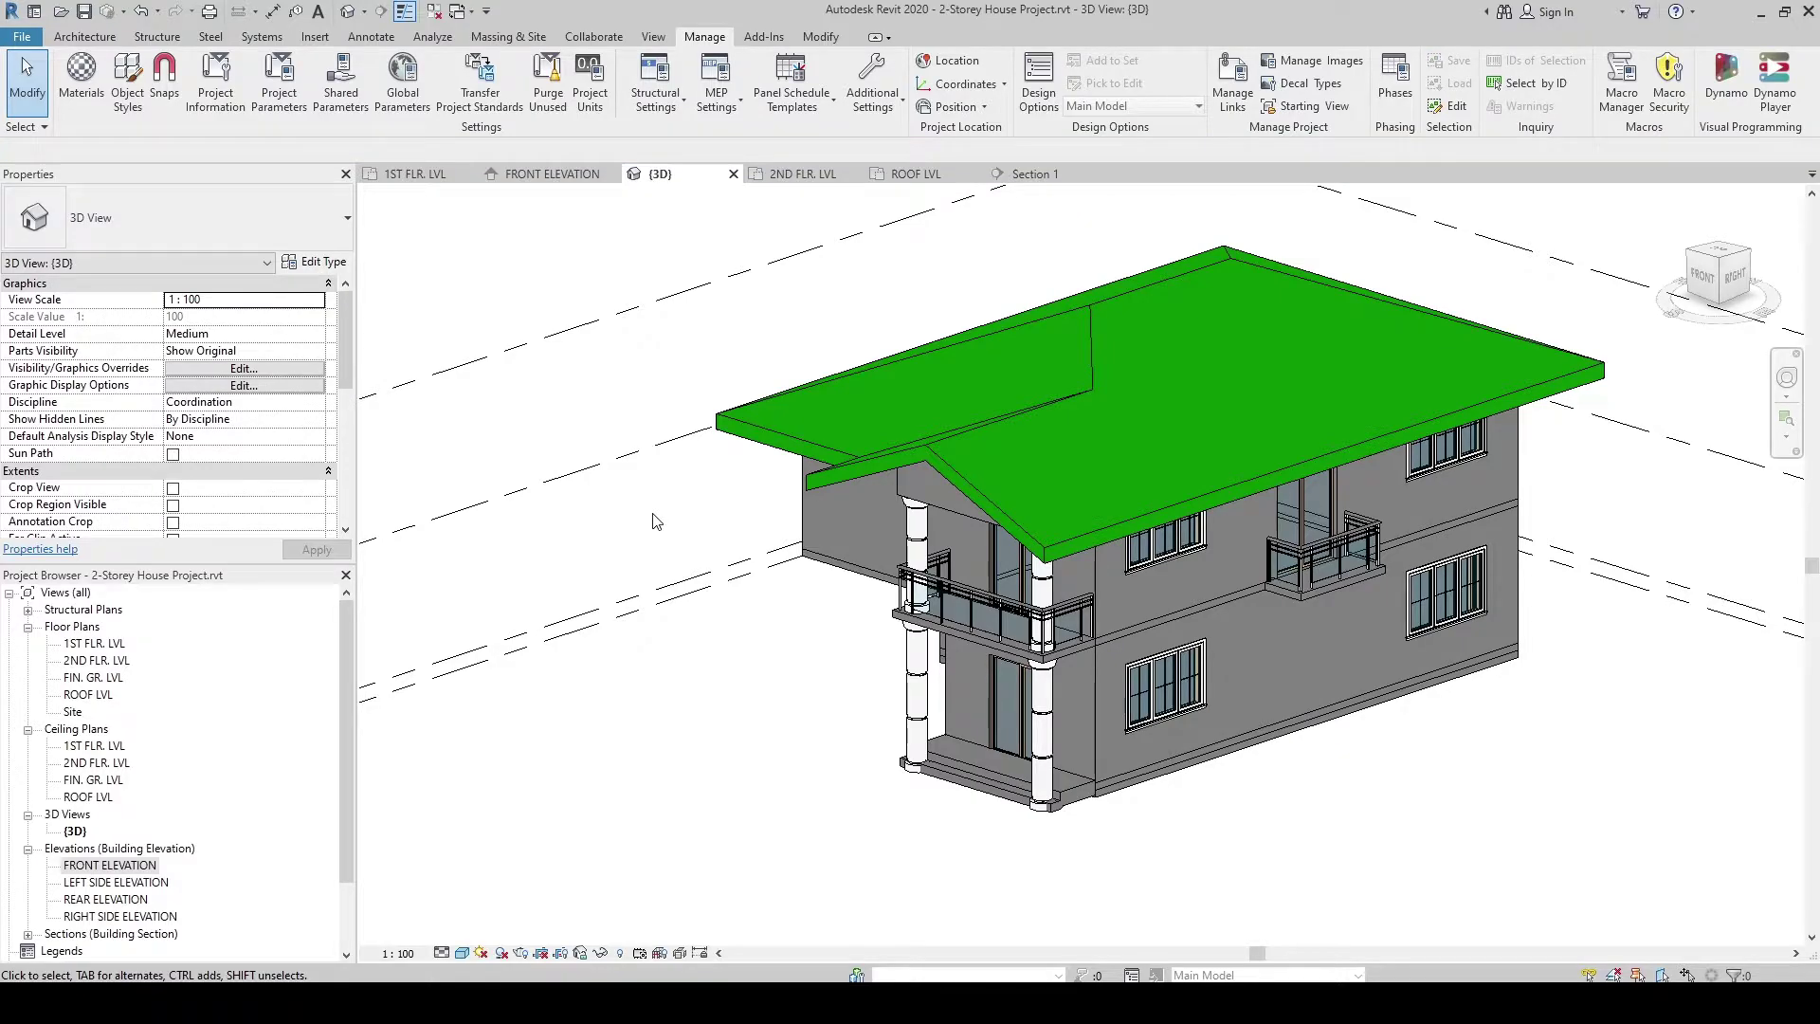
Step: Assign Material - Color White to the structure layer of the Generic - 200mm wall type
left_click(861, 523)
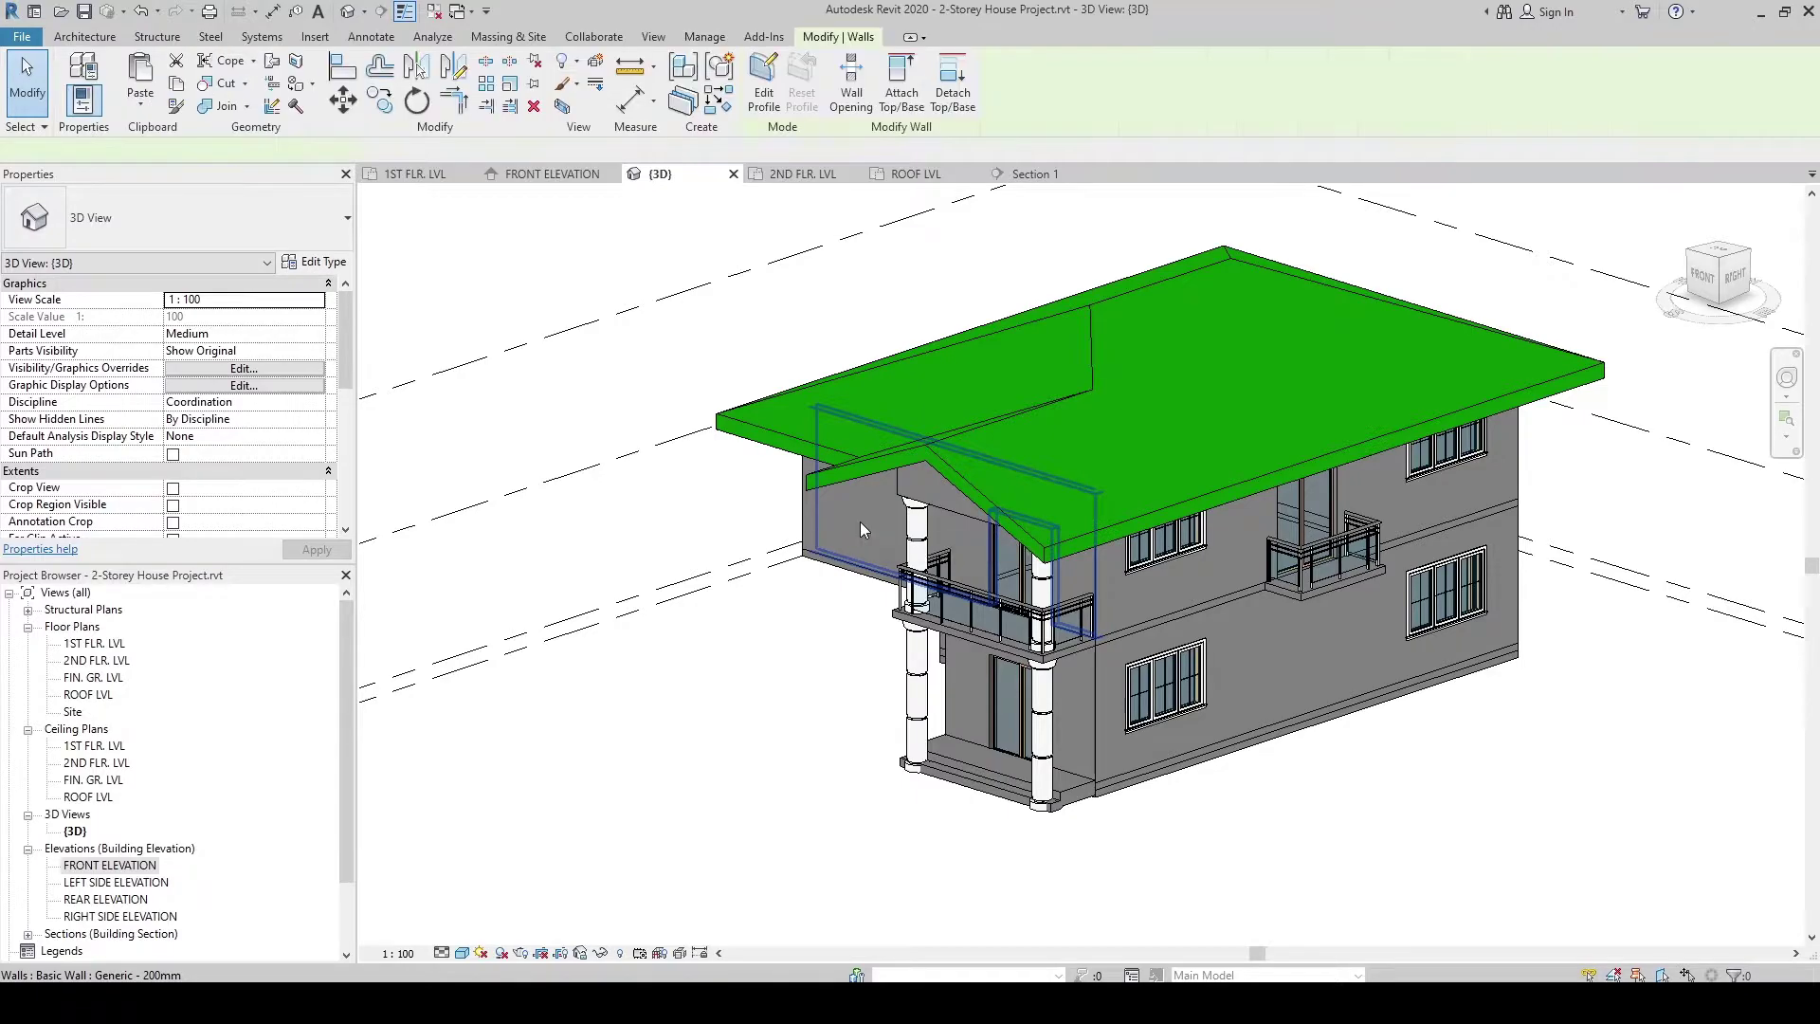
left_click(326, 269)
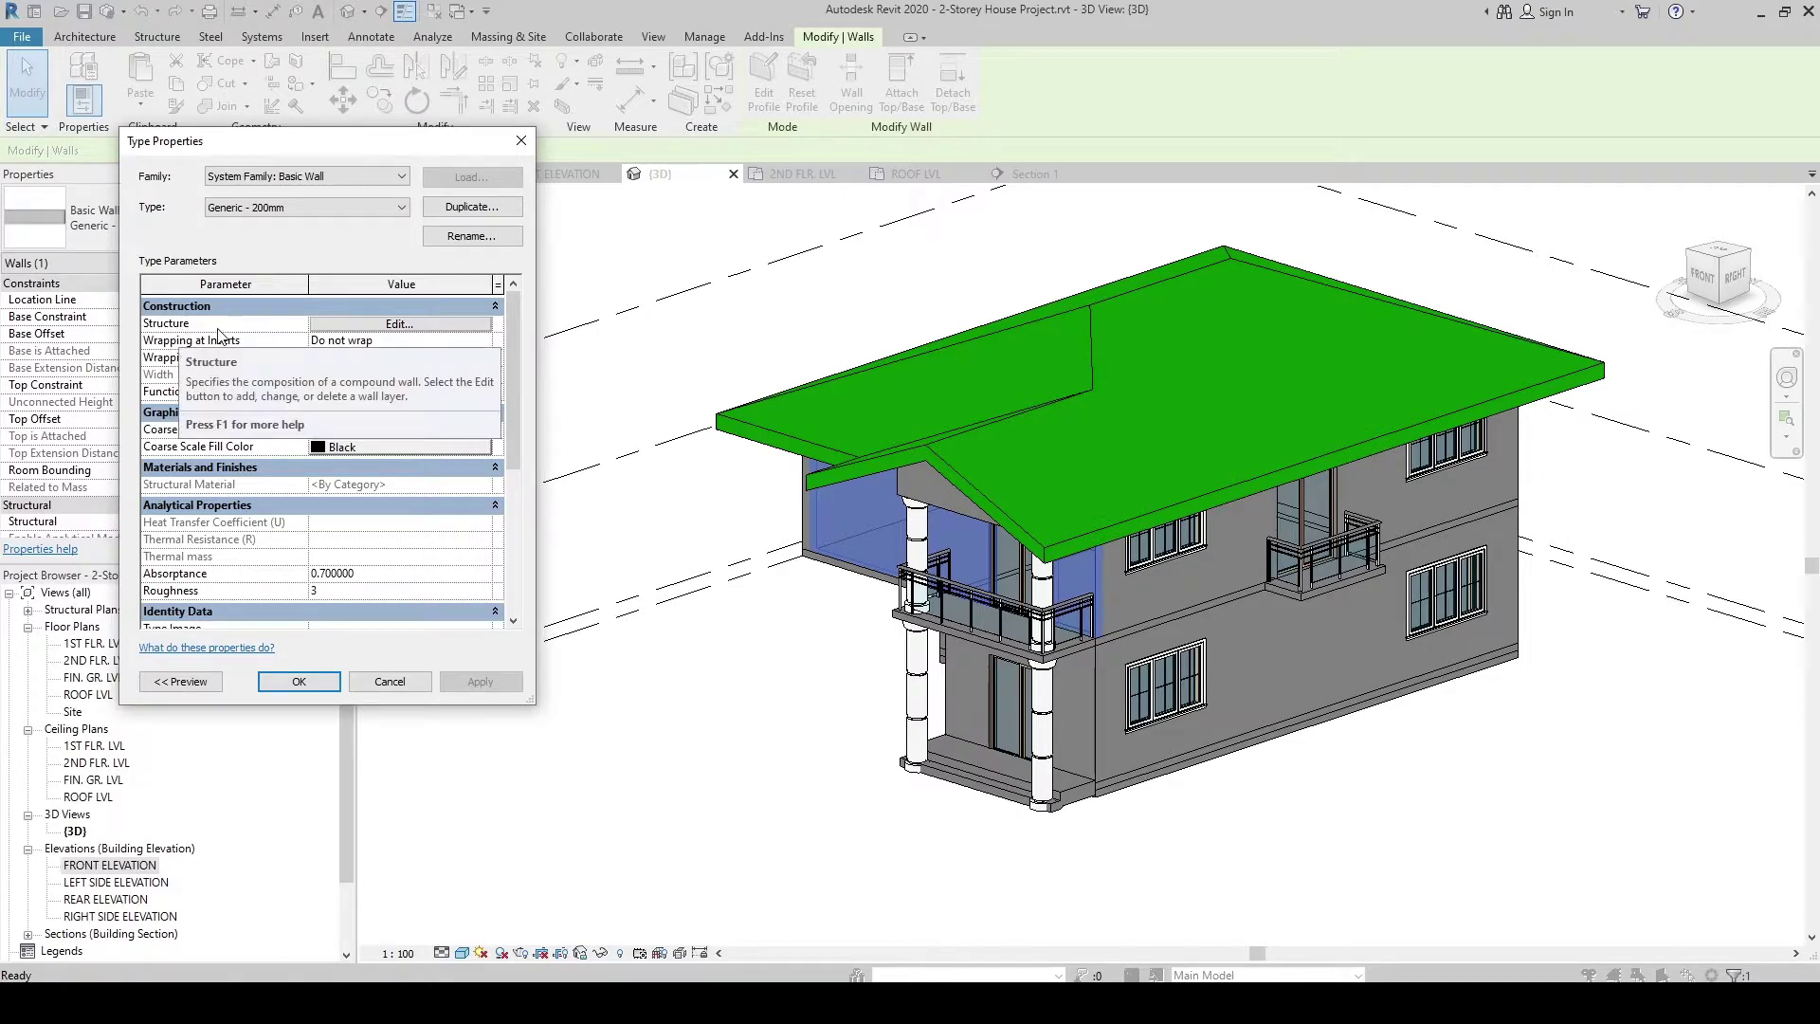
left_click(343, 325)
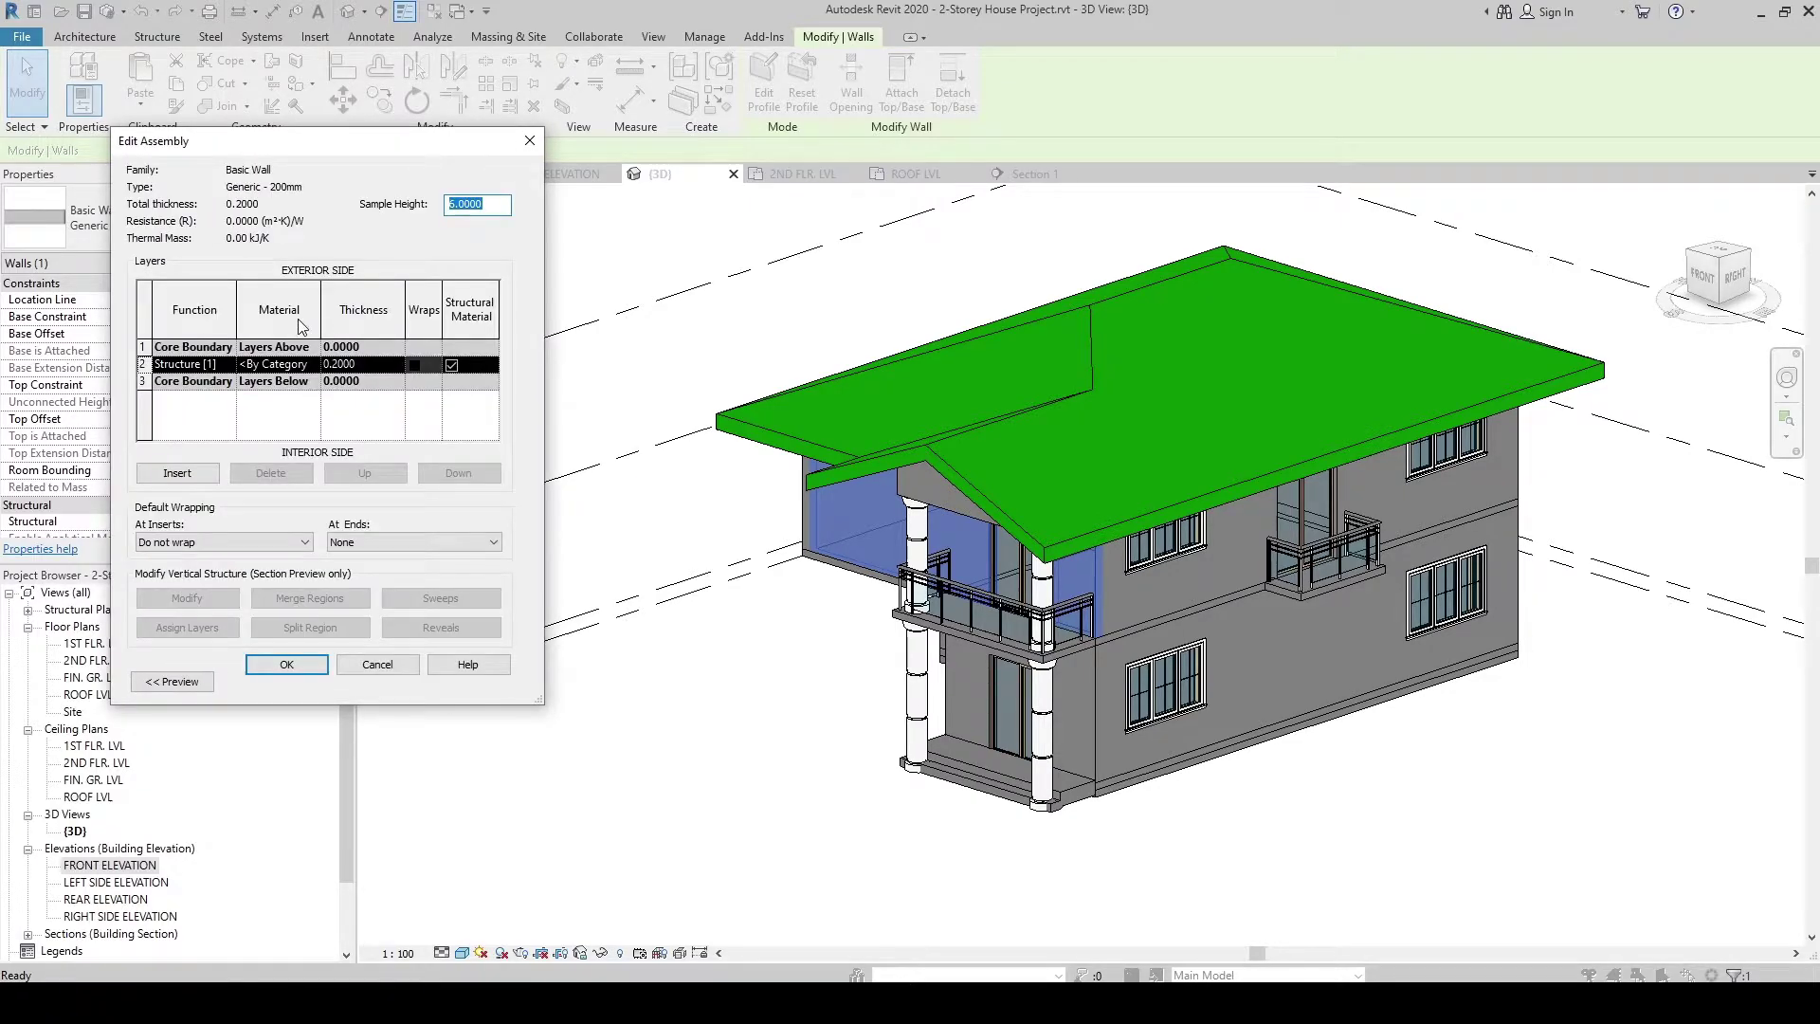
left_click(300, 365)
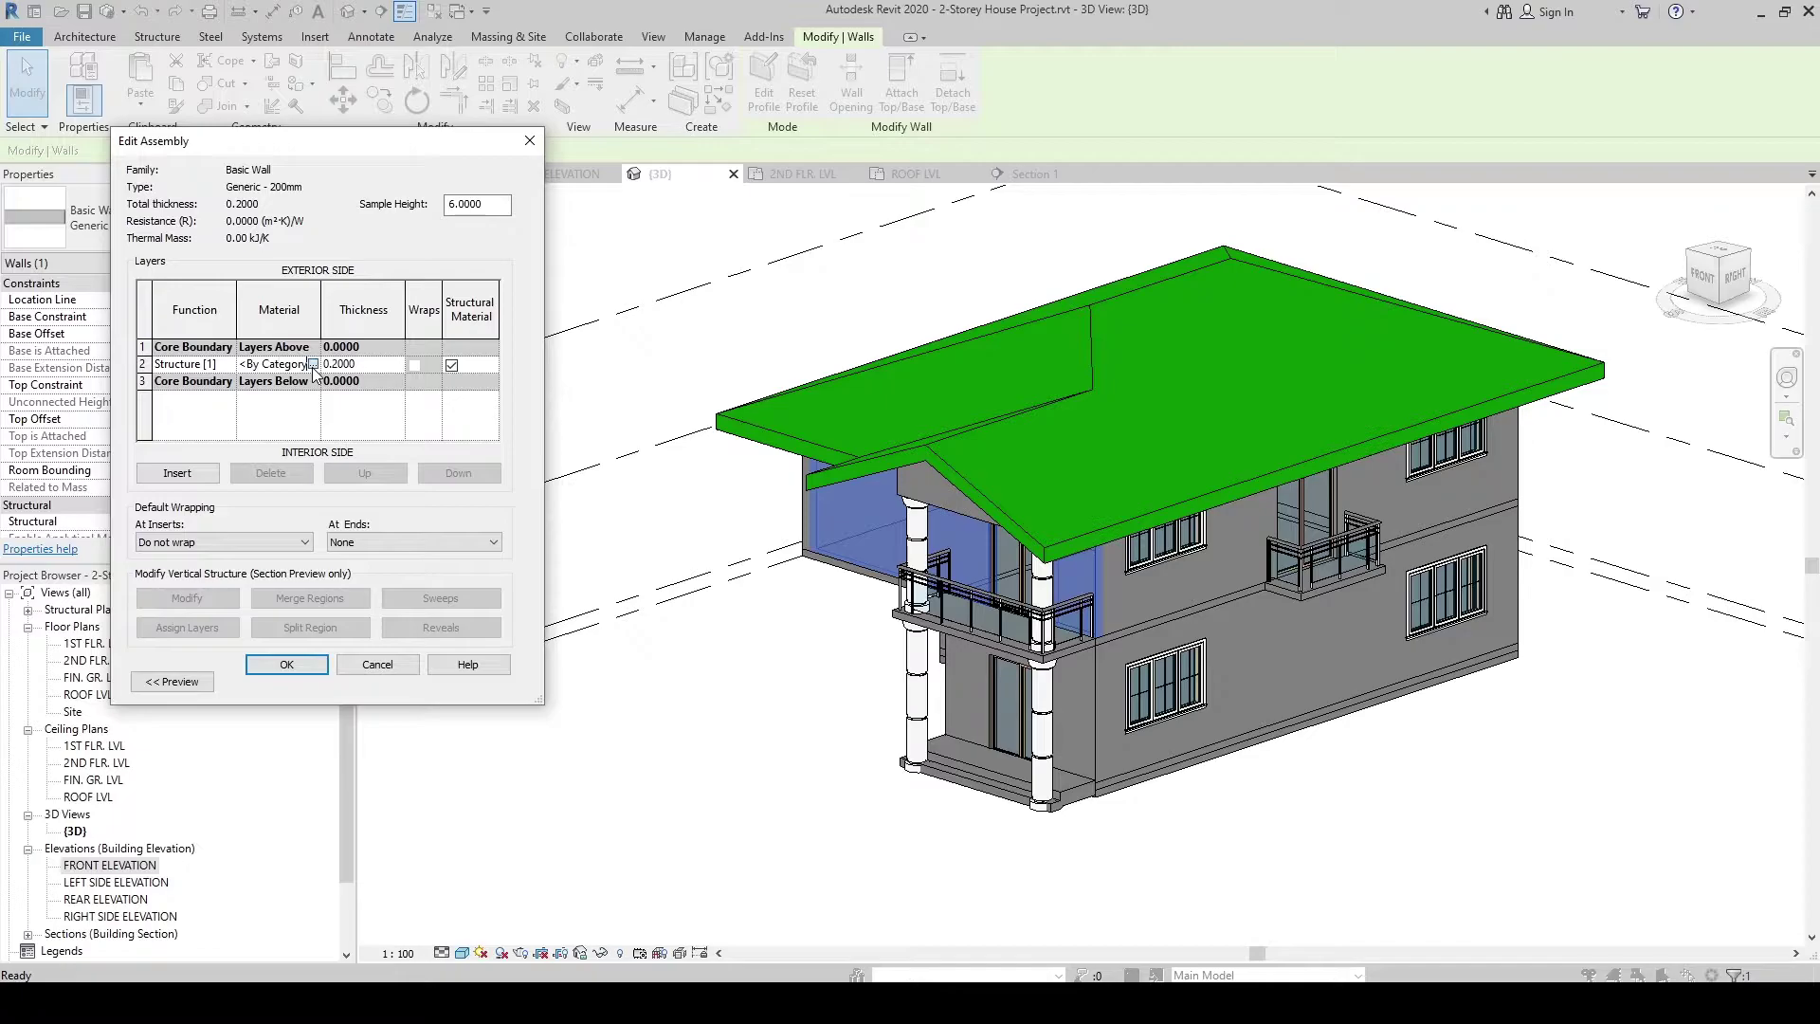
left_click(313, 365)
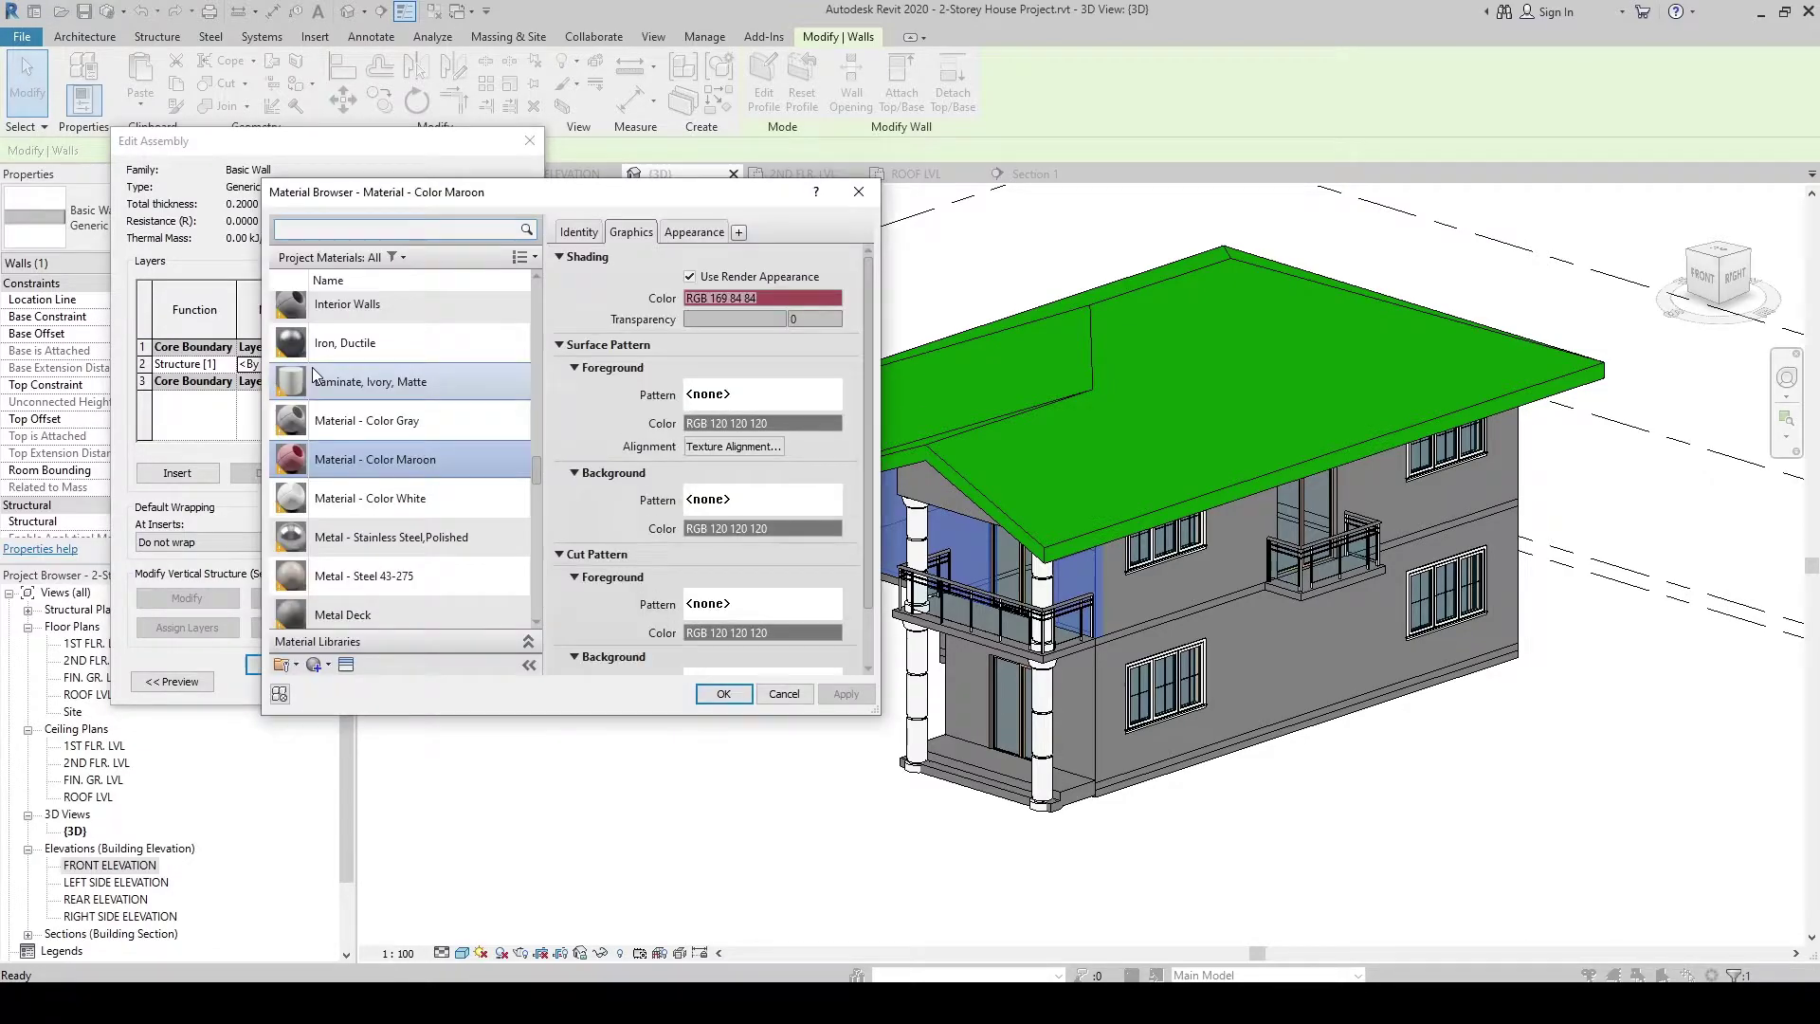
left_click(389, 510)
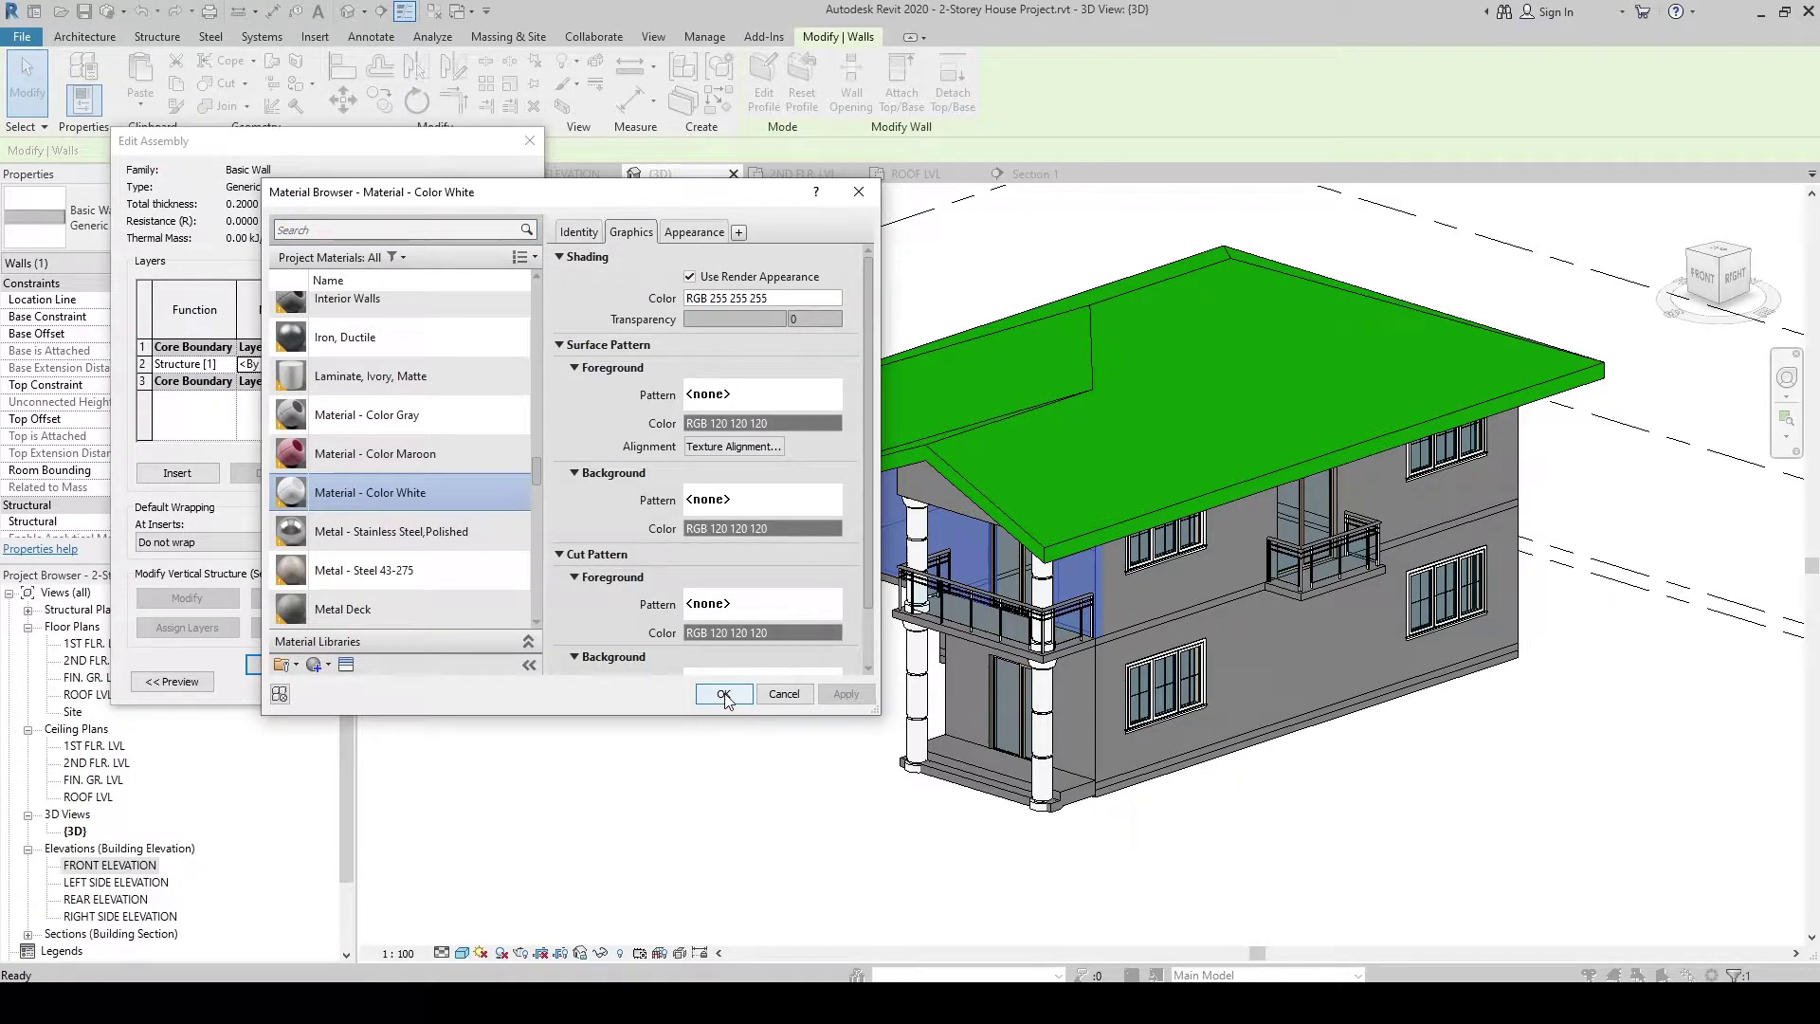
left_click(724, 695)
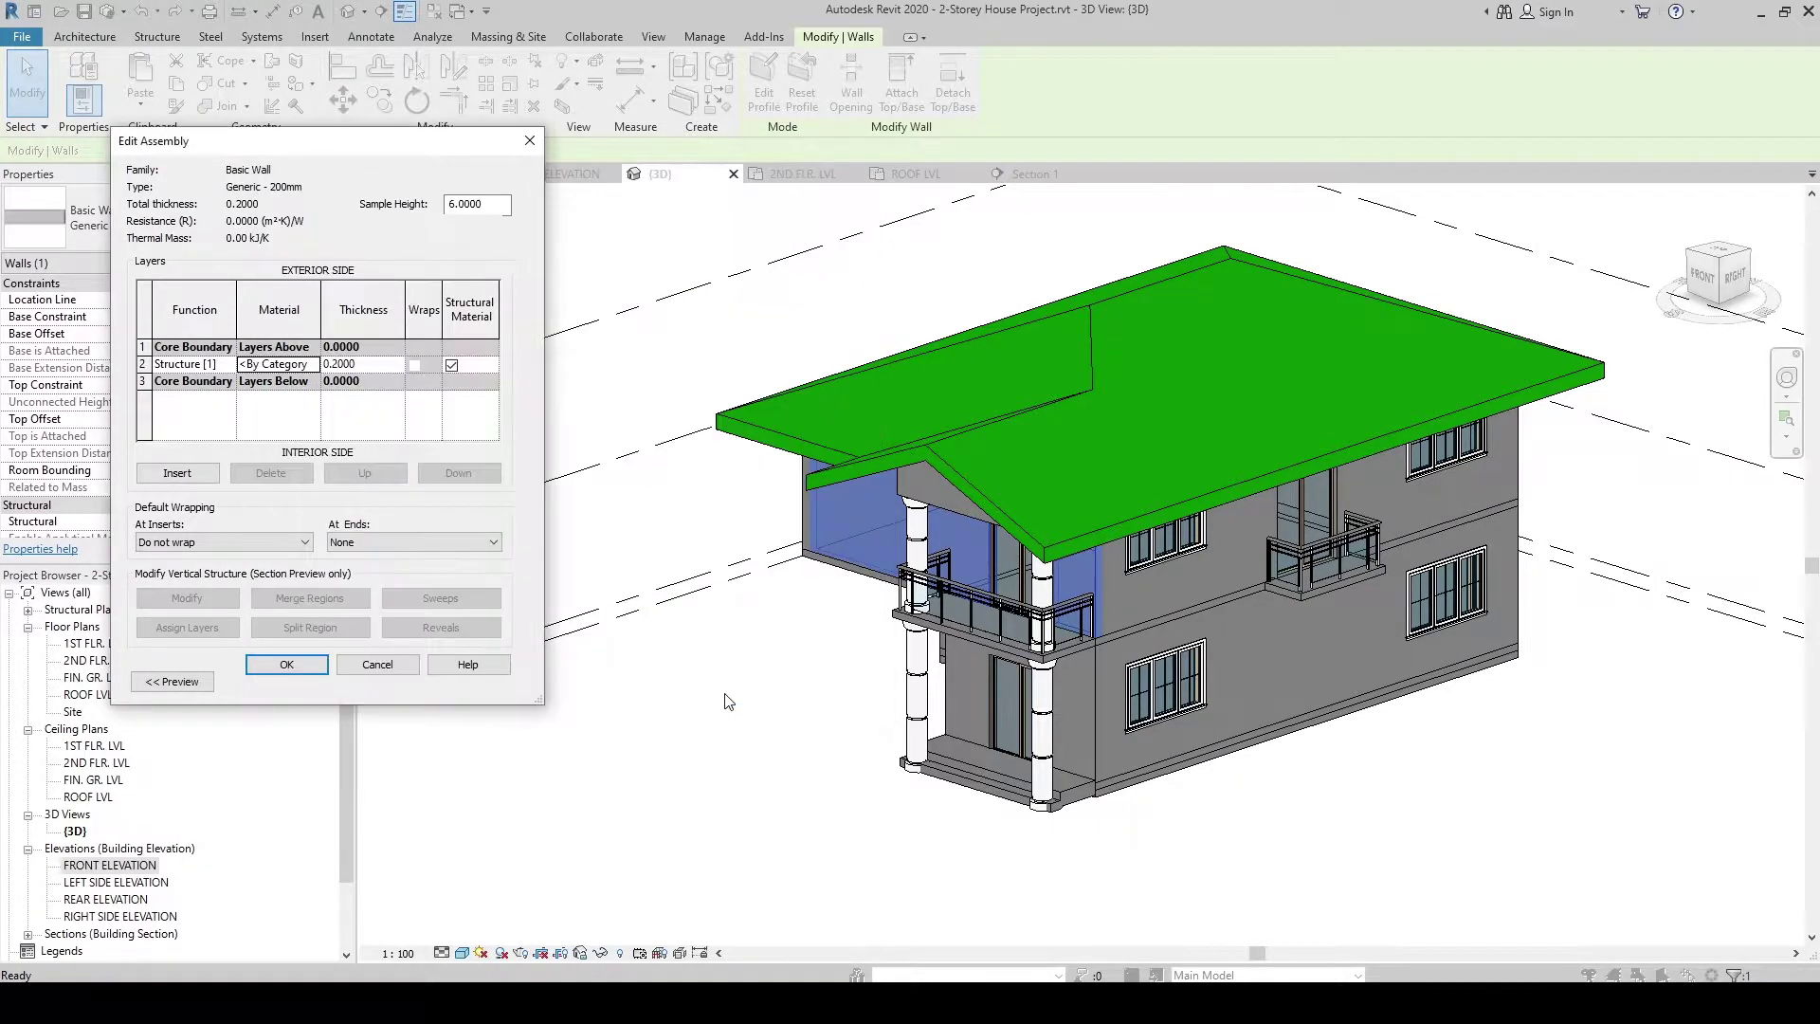
left_click(309, 669)
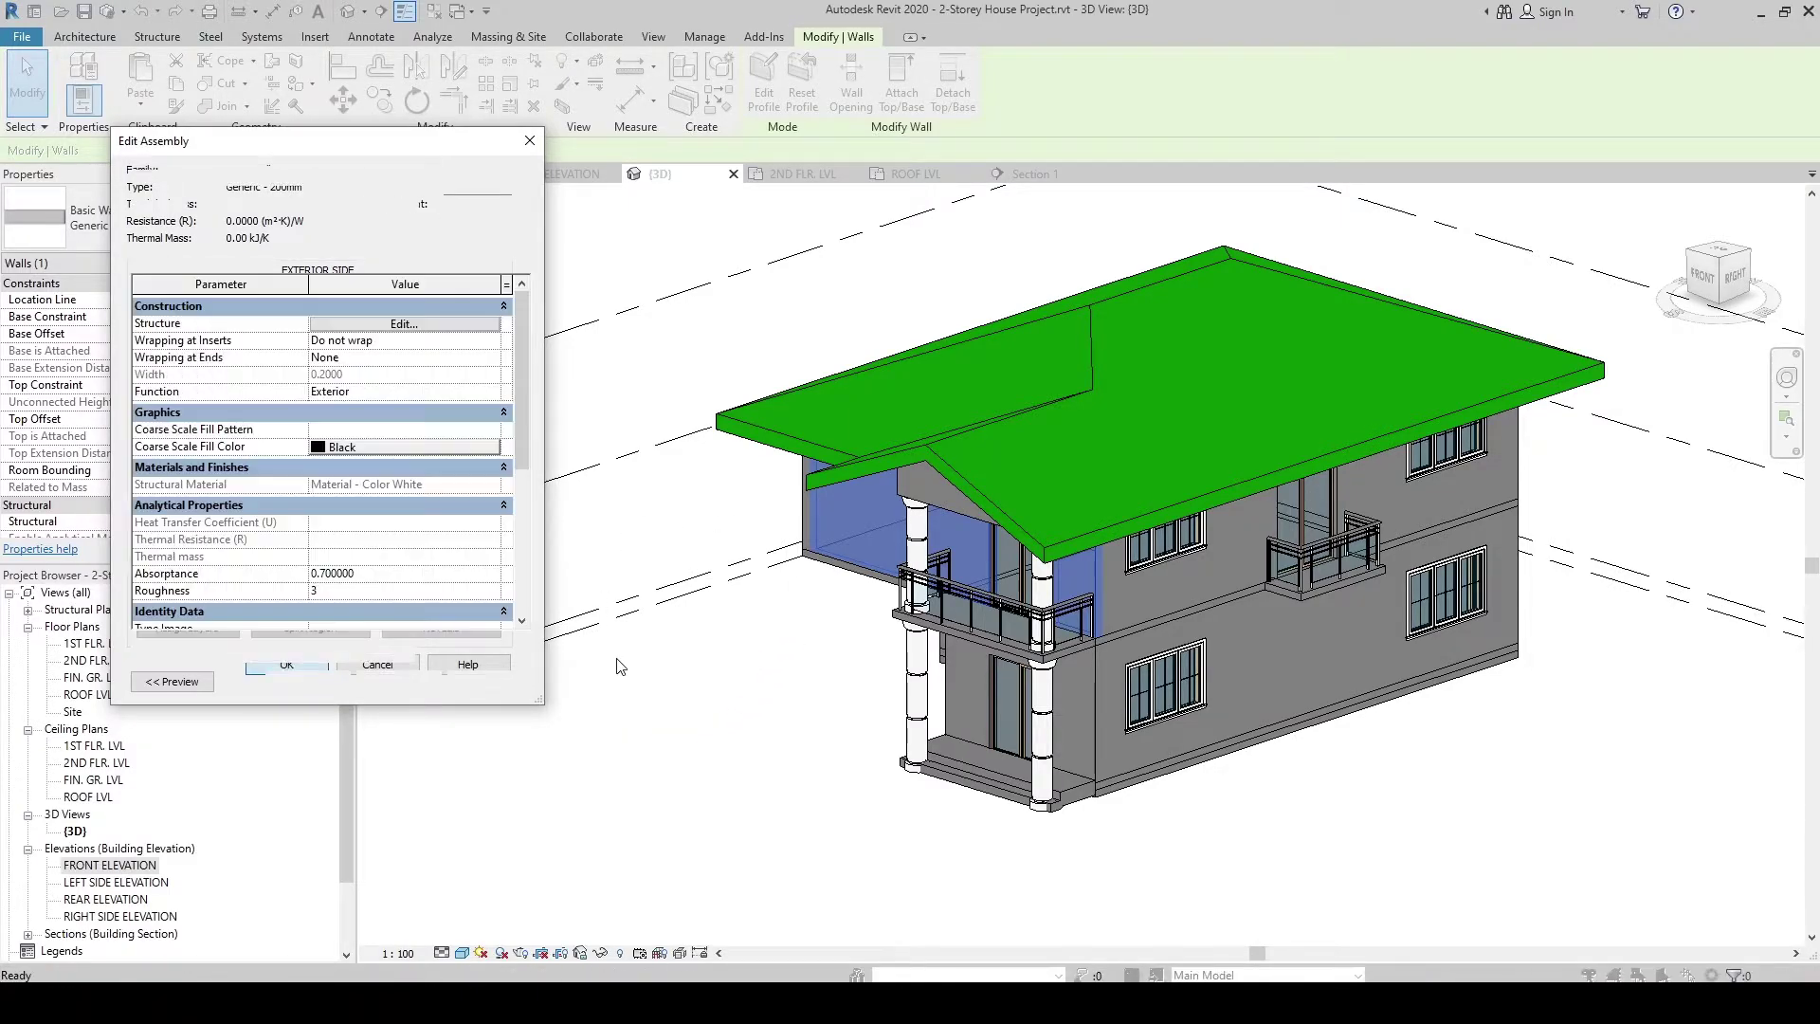
left_click(285, 683)
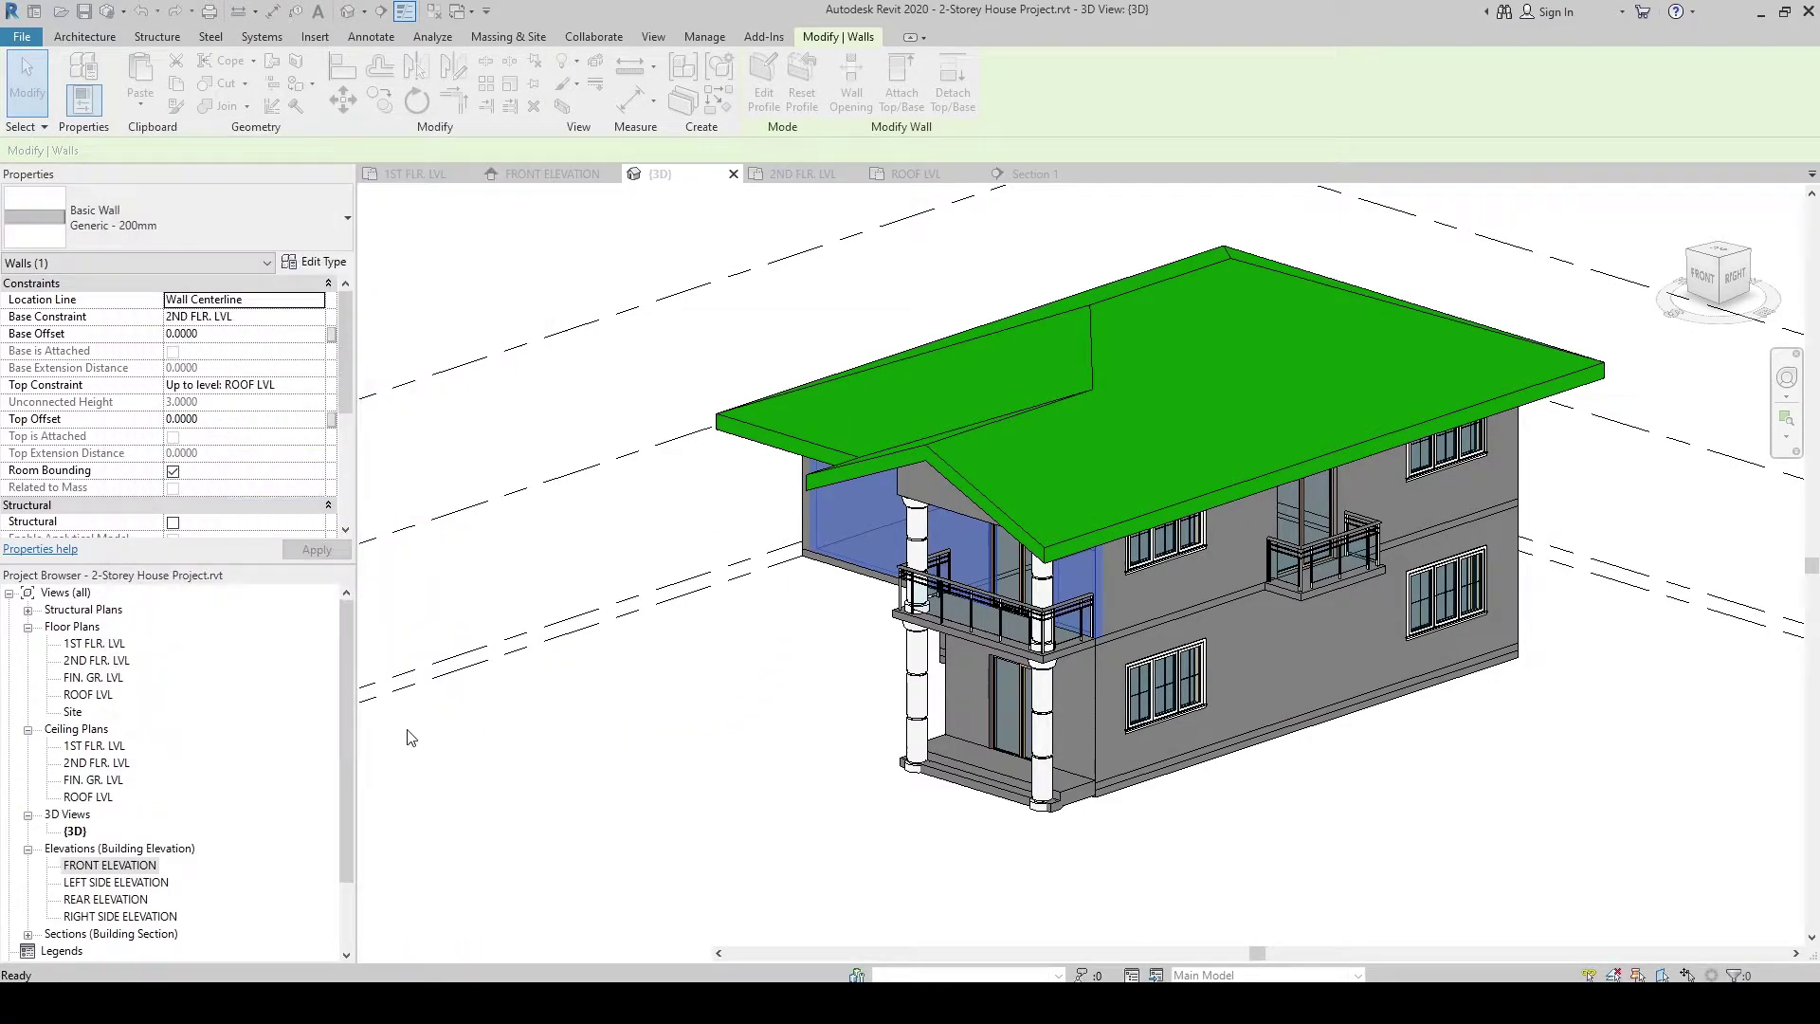
left_click(752, 706)
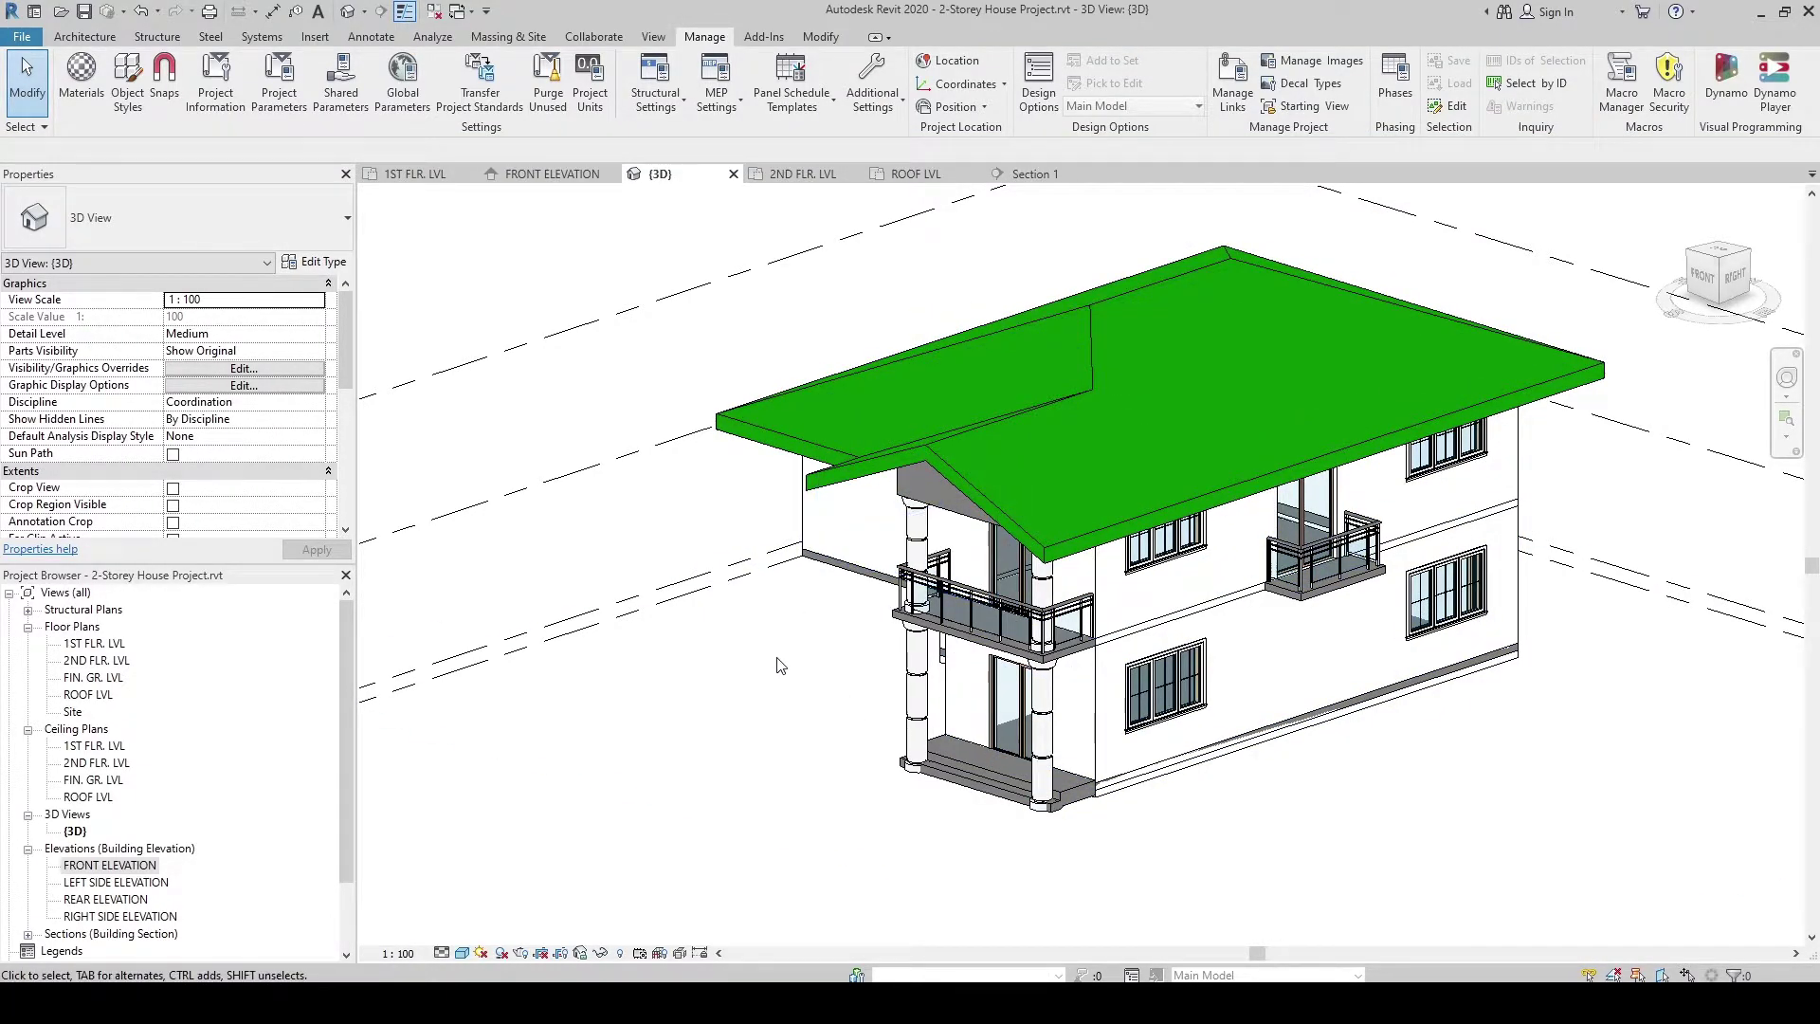
Step: Assign Material - Color White to the structure layer of the second floor's Generic 150mm floor type
left_click(842, 576)
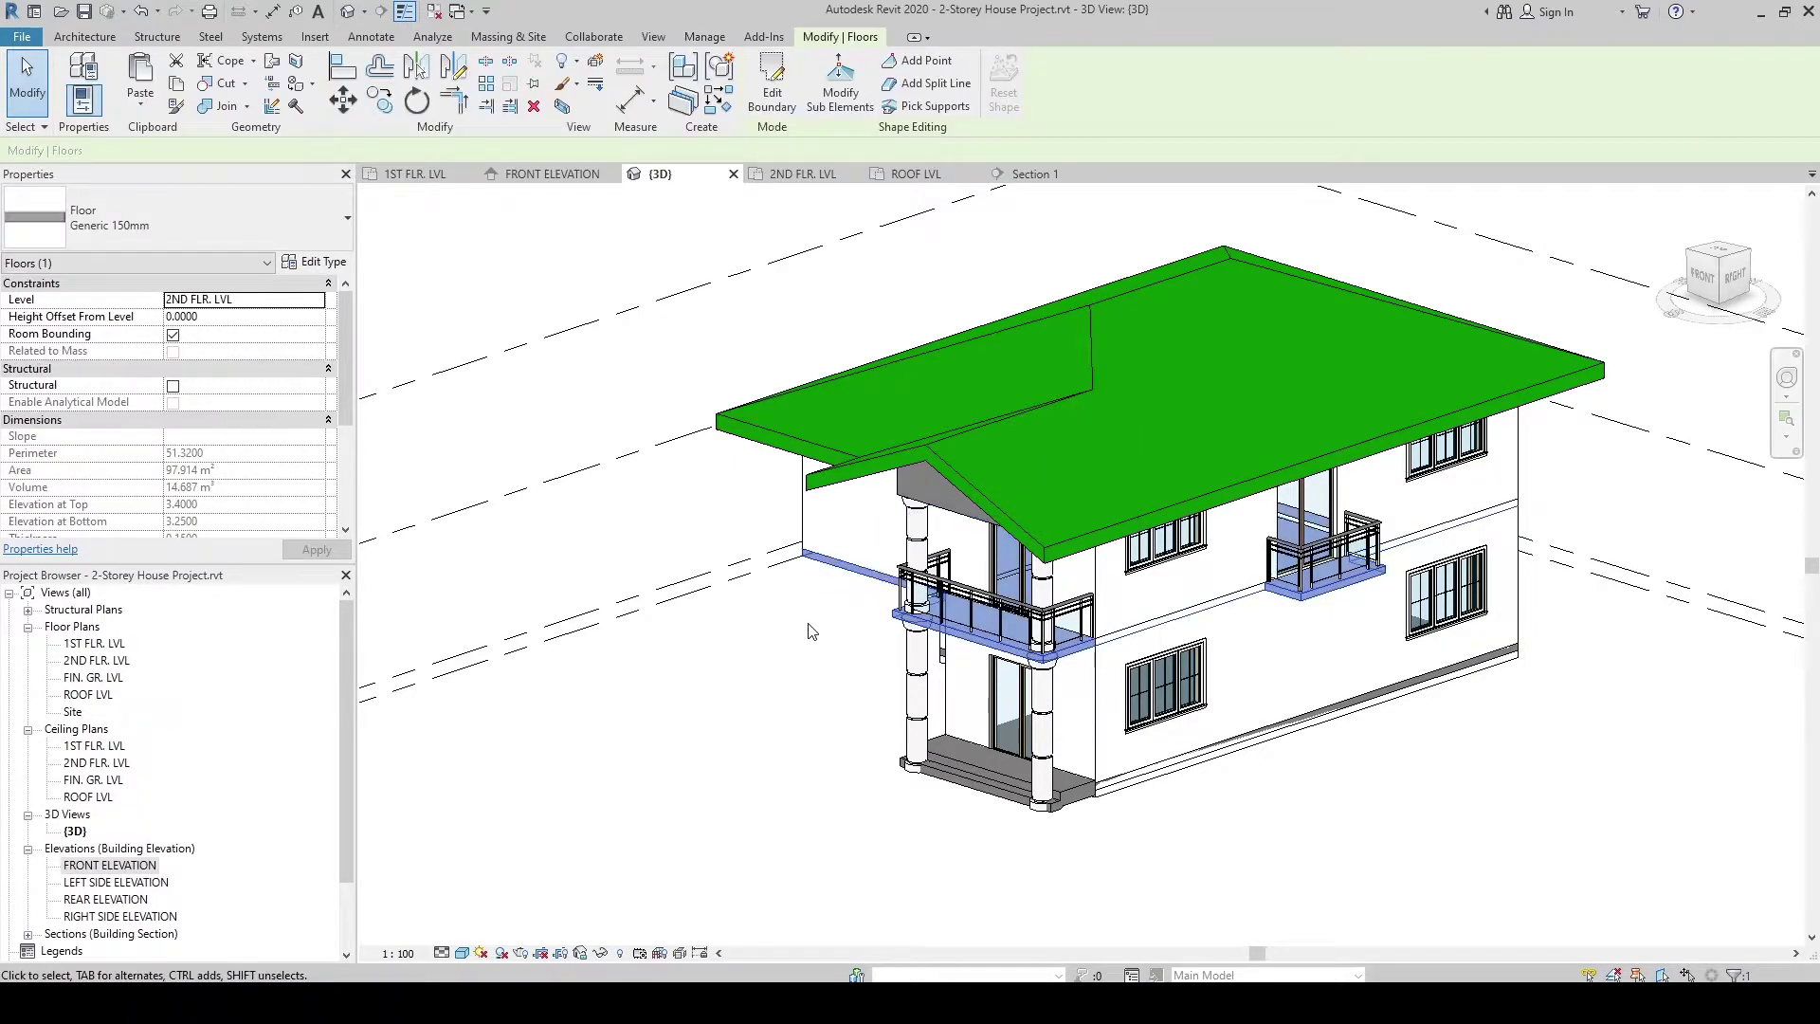
left_click(323, 264)
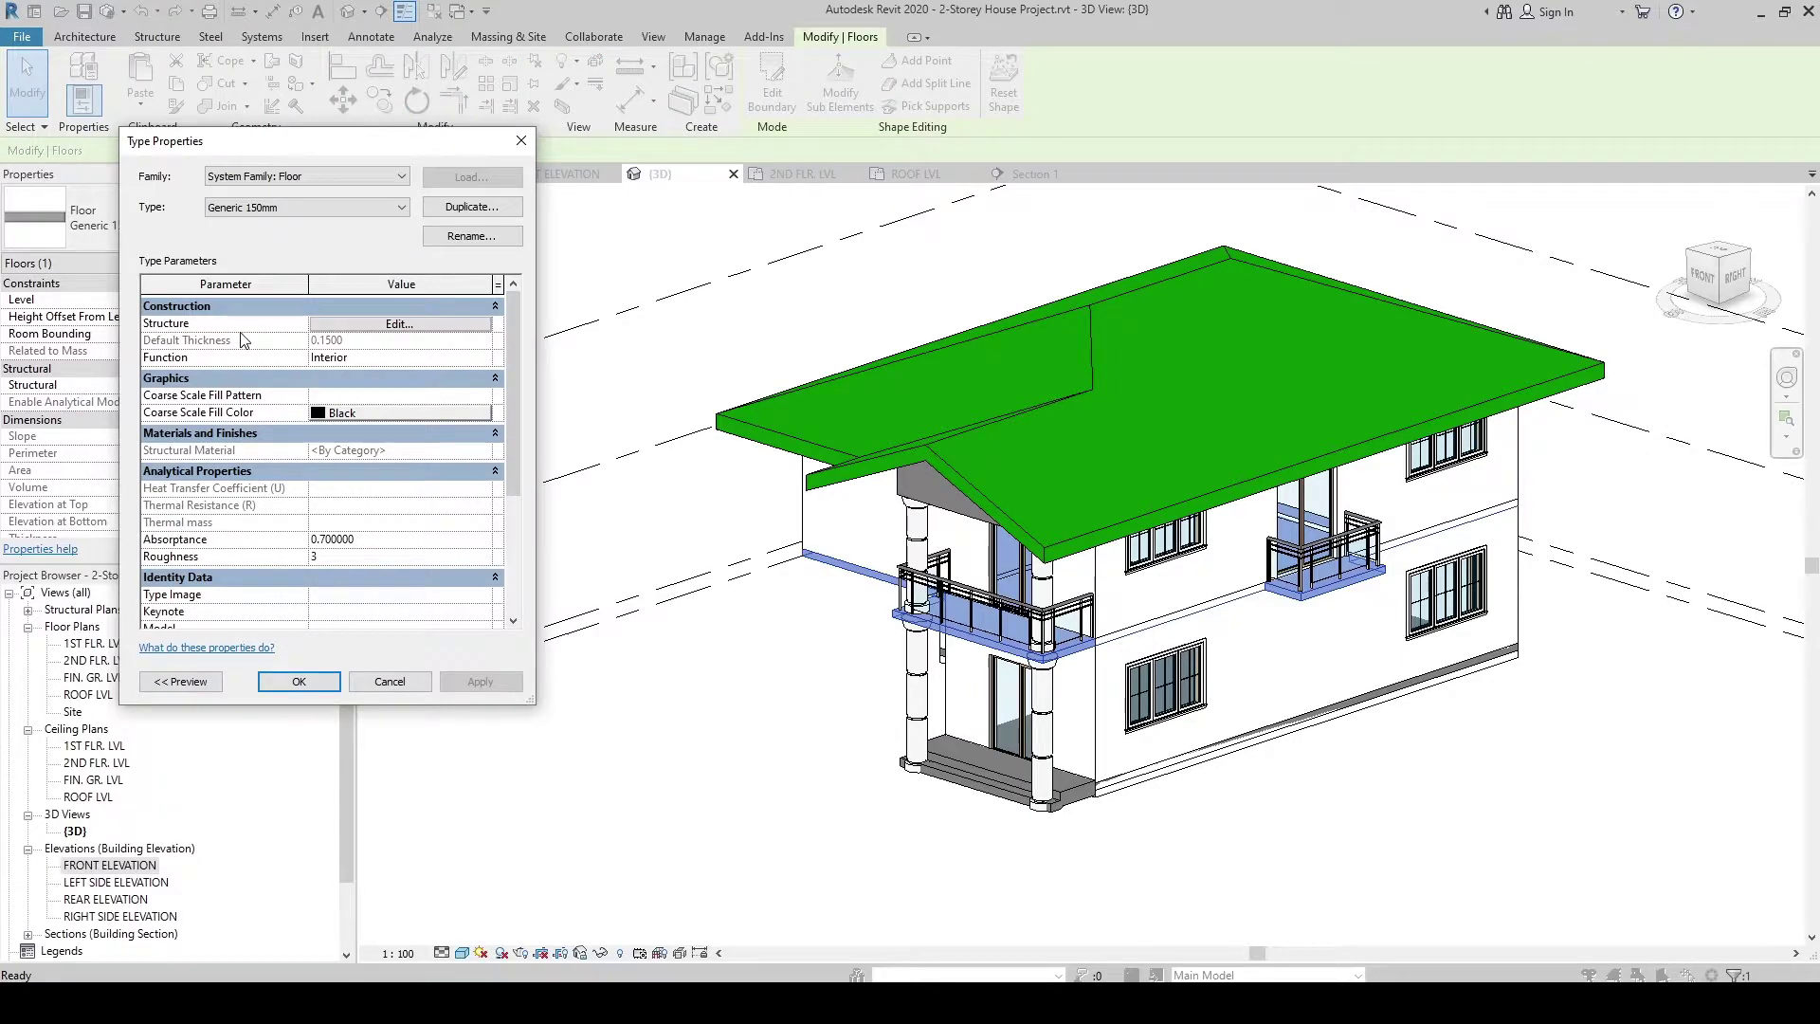
left_click(396, 324)
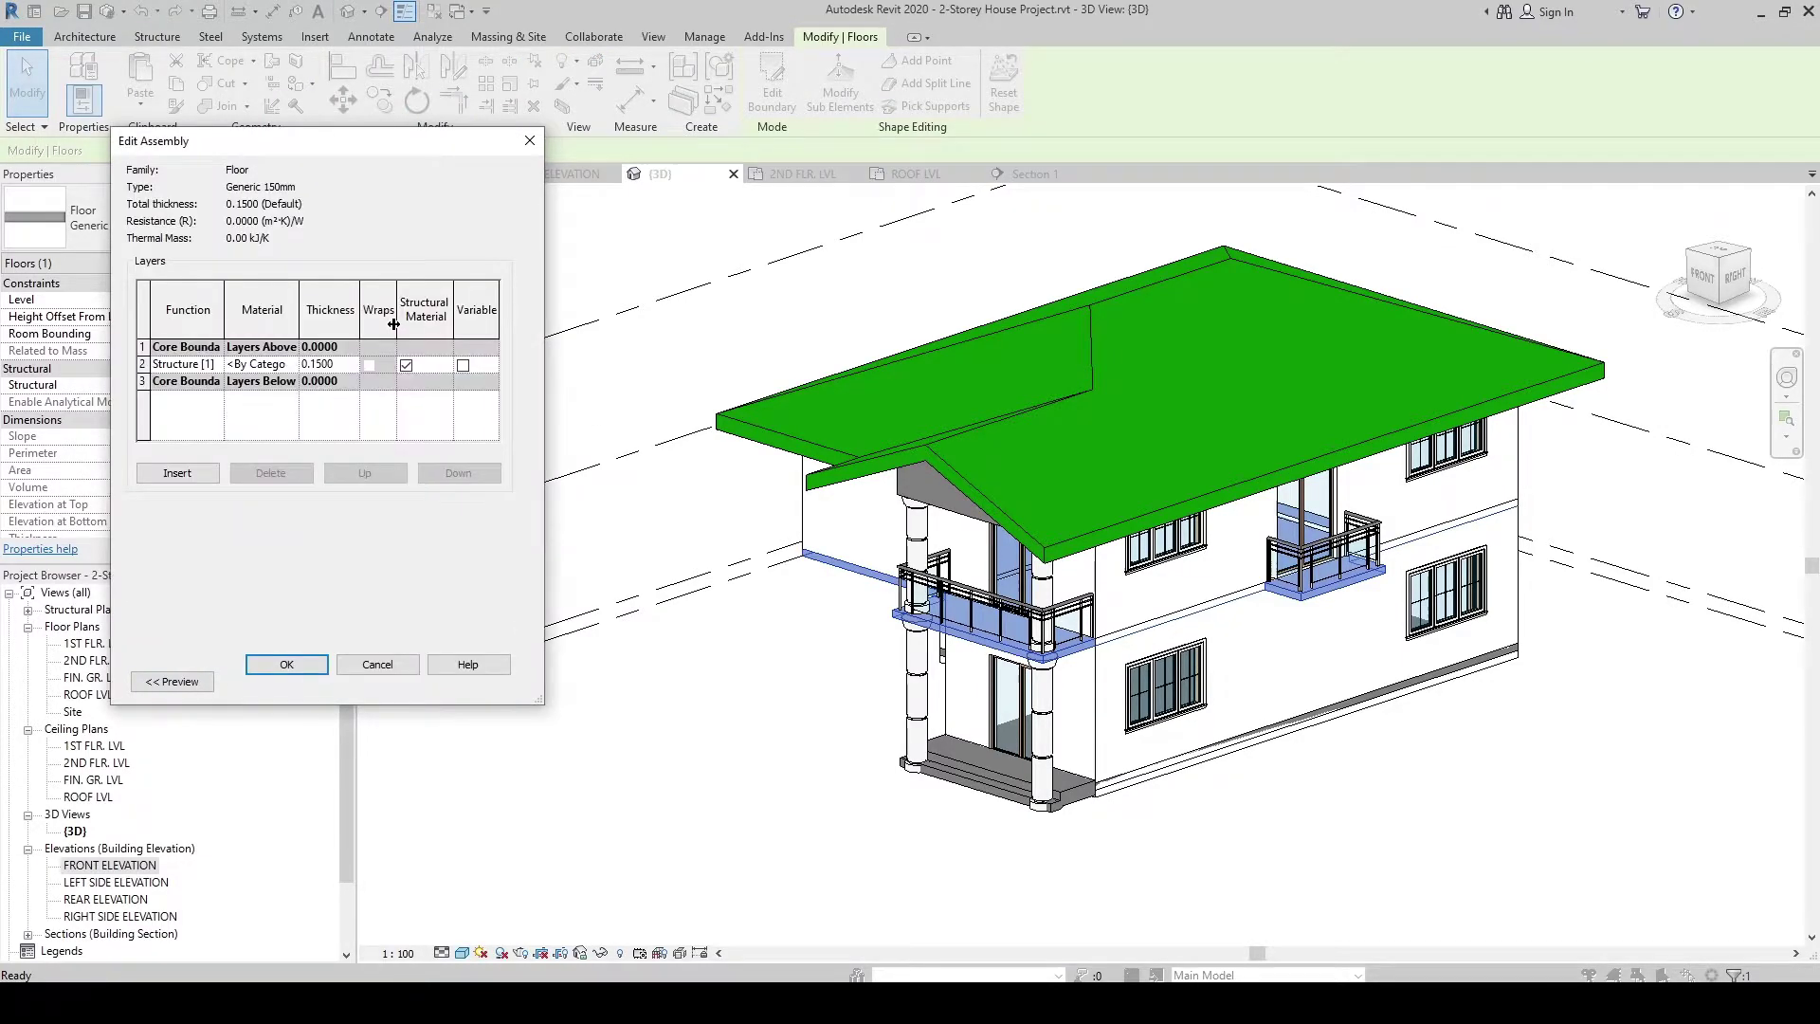
left_click(268, 366)
left_click(269, 367)
left_click(291, 365)
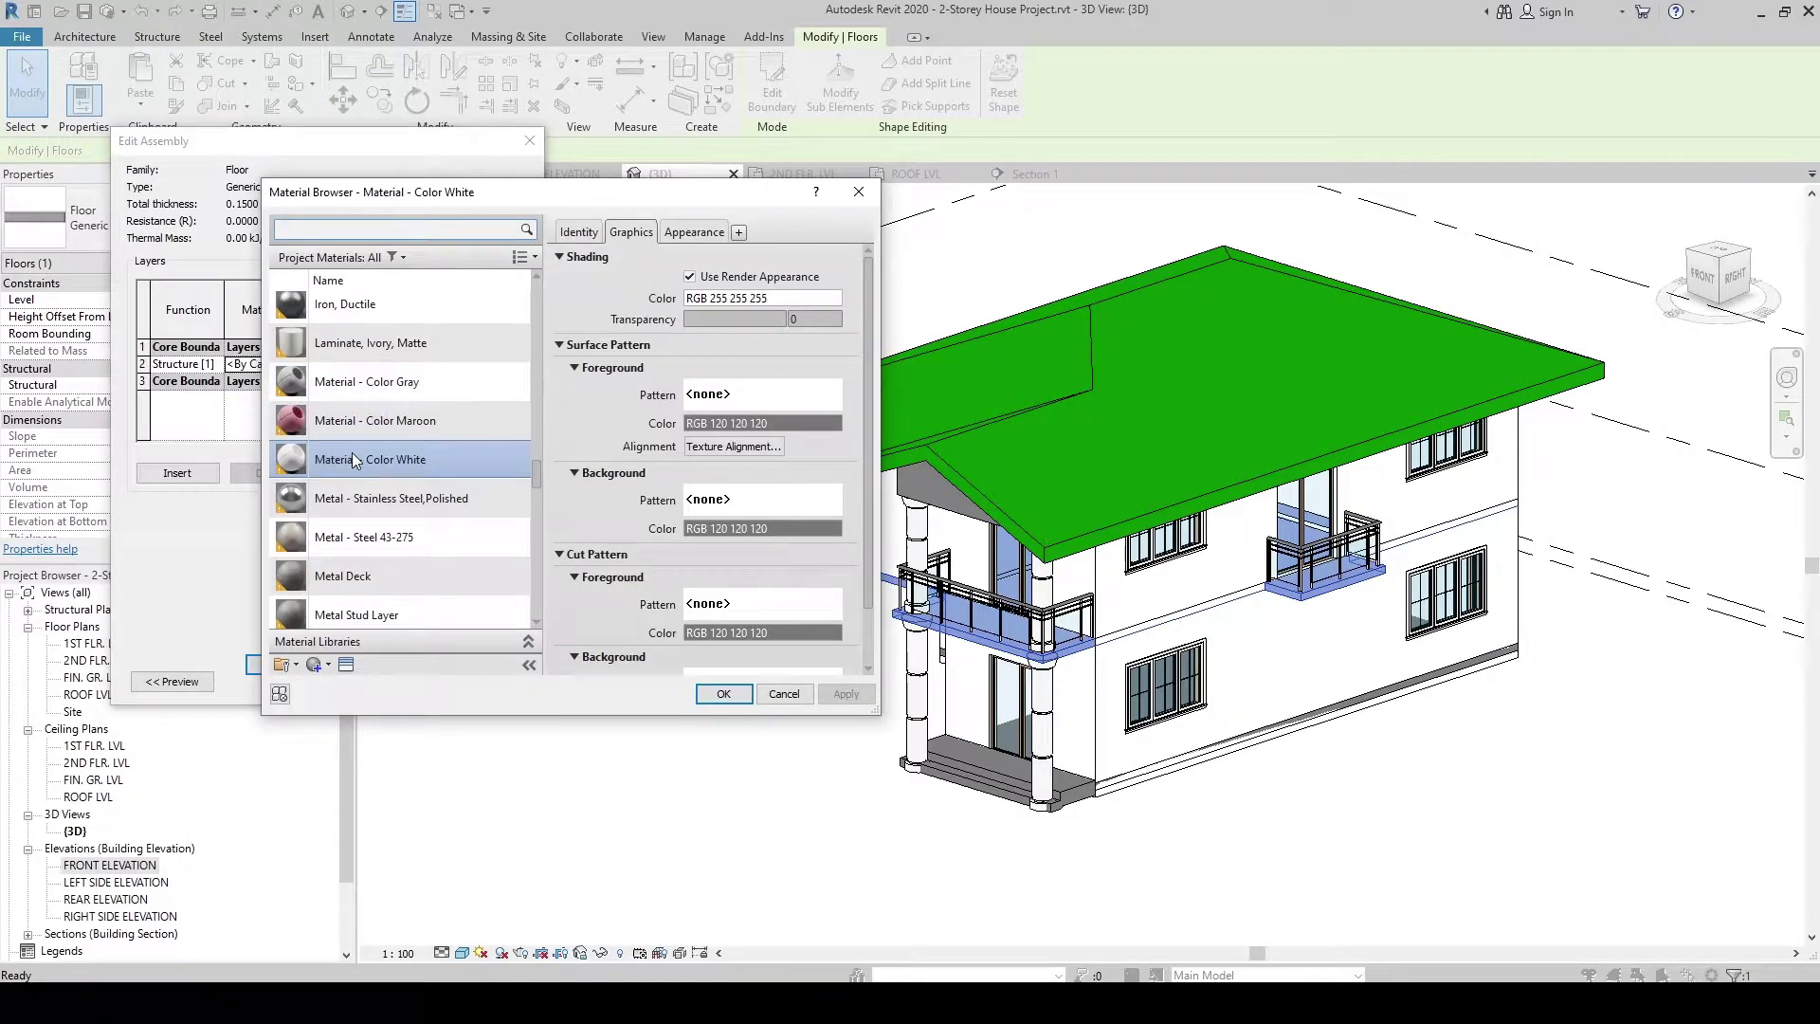
left_click(724, 694)
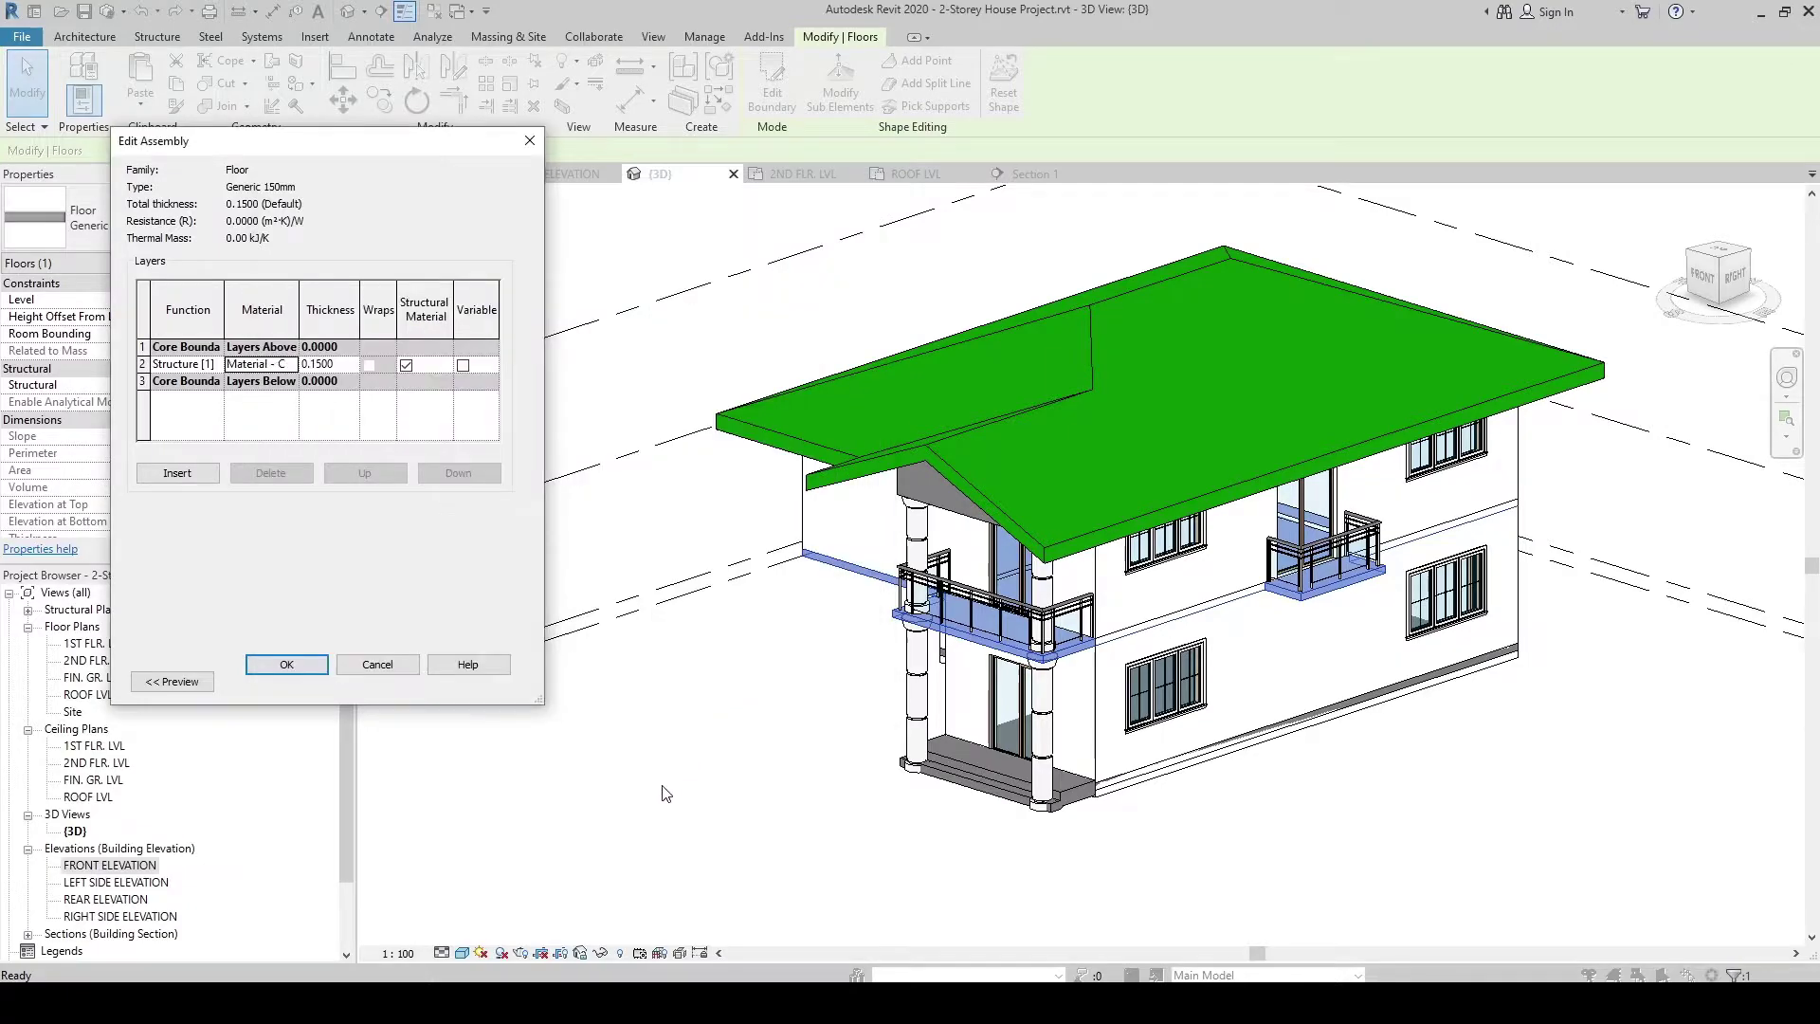
key("Return")
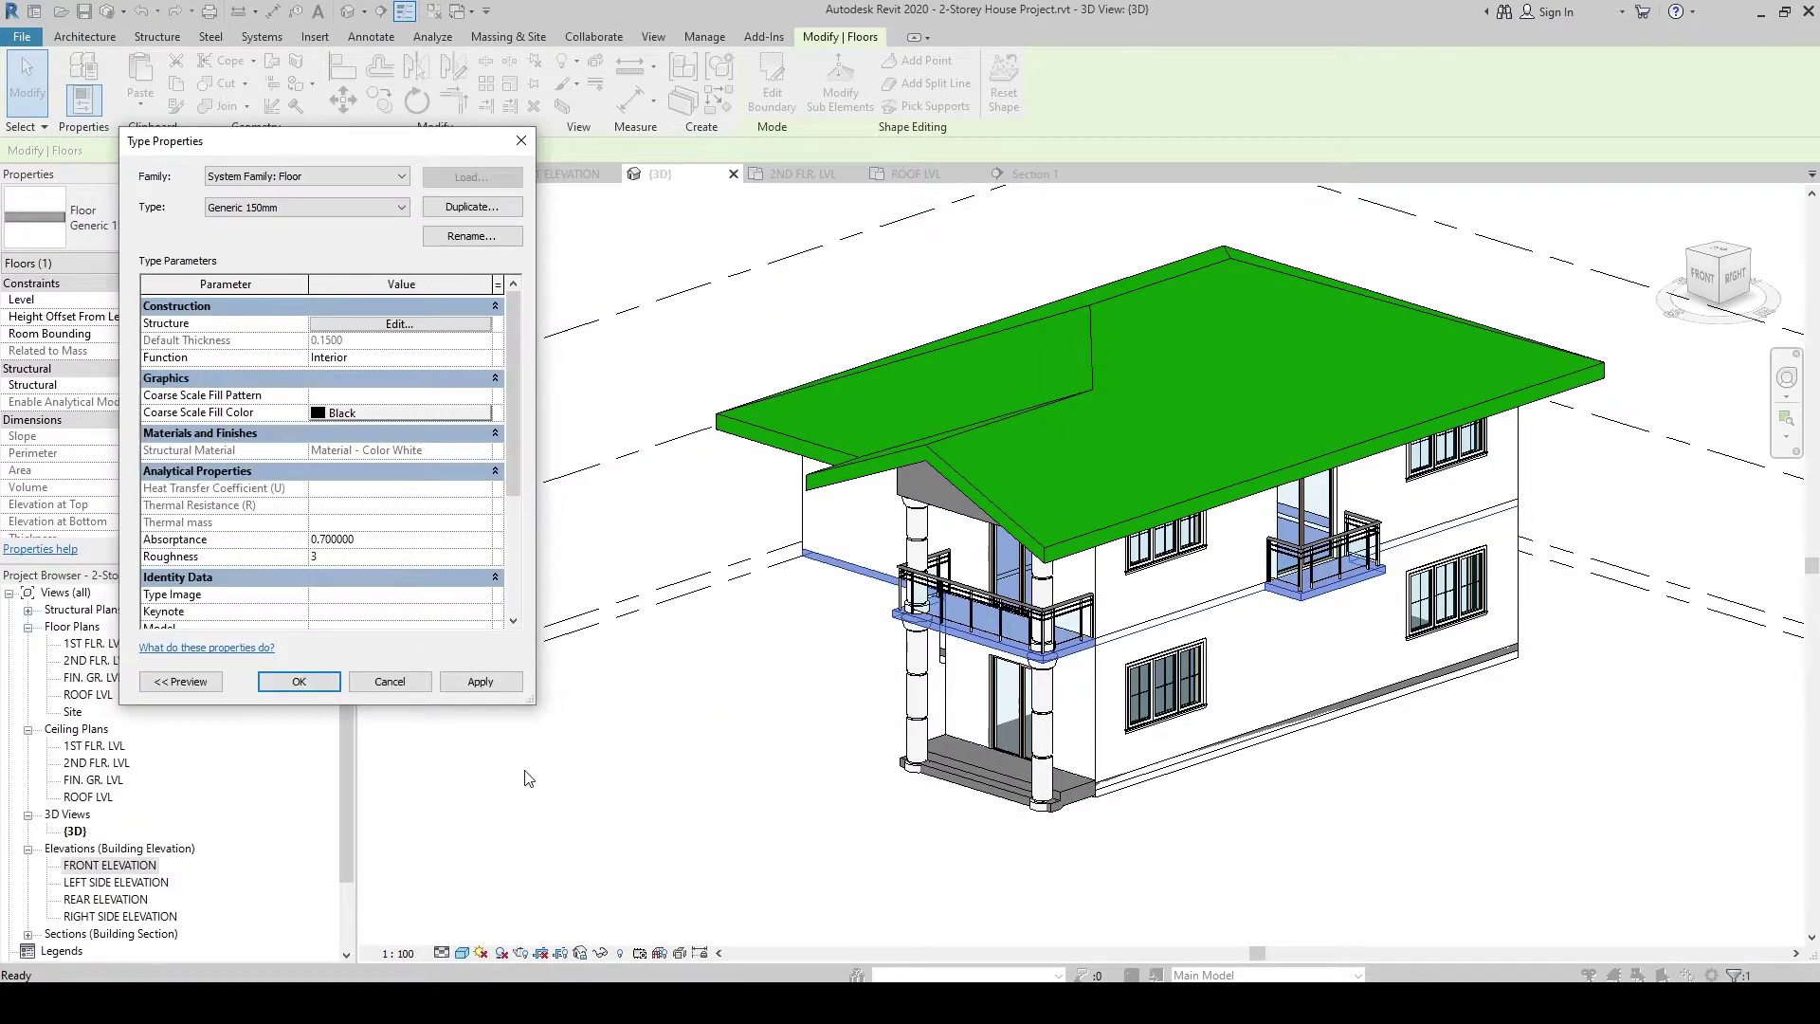
left_click(298, 682)
left_click(759, 726)
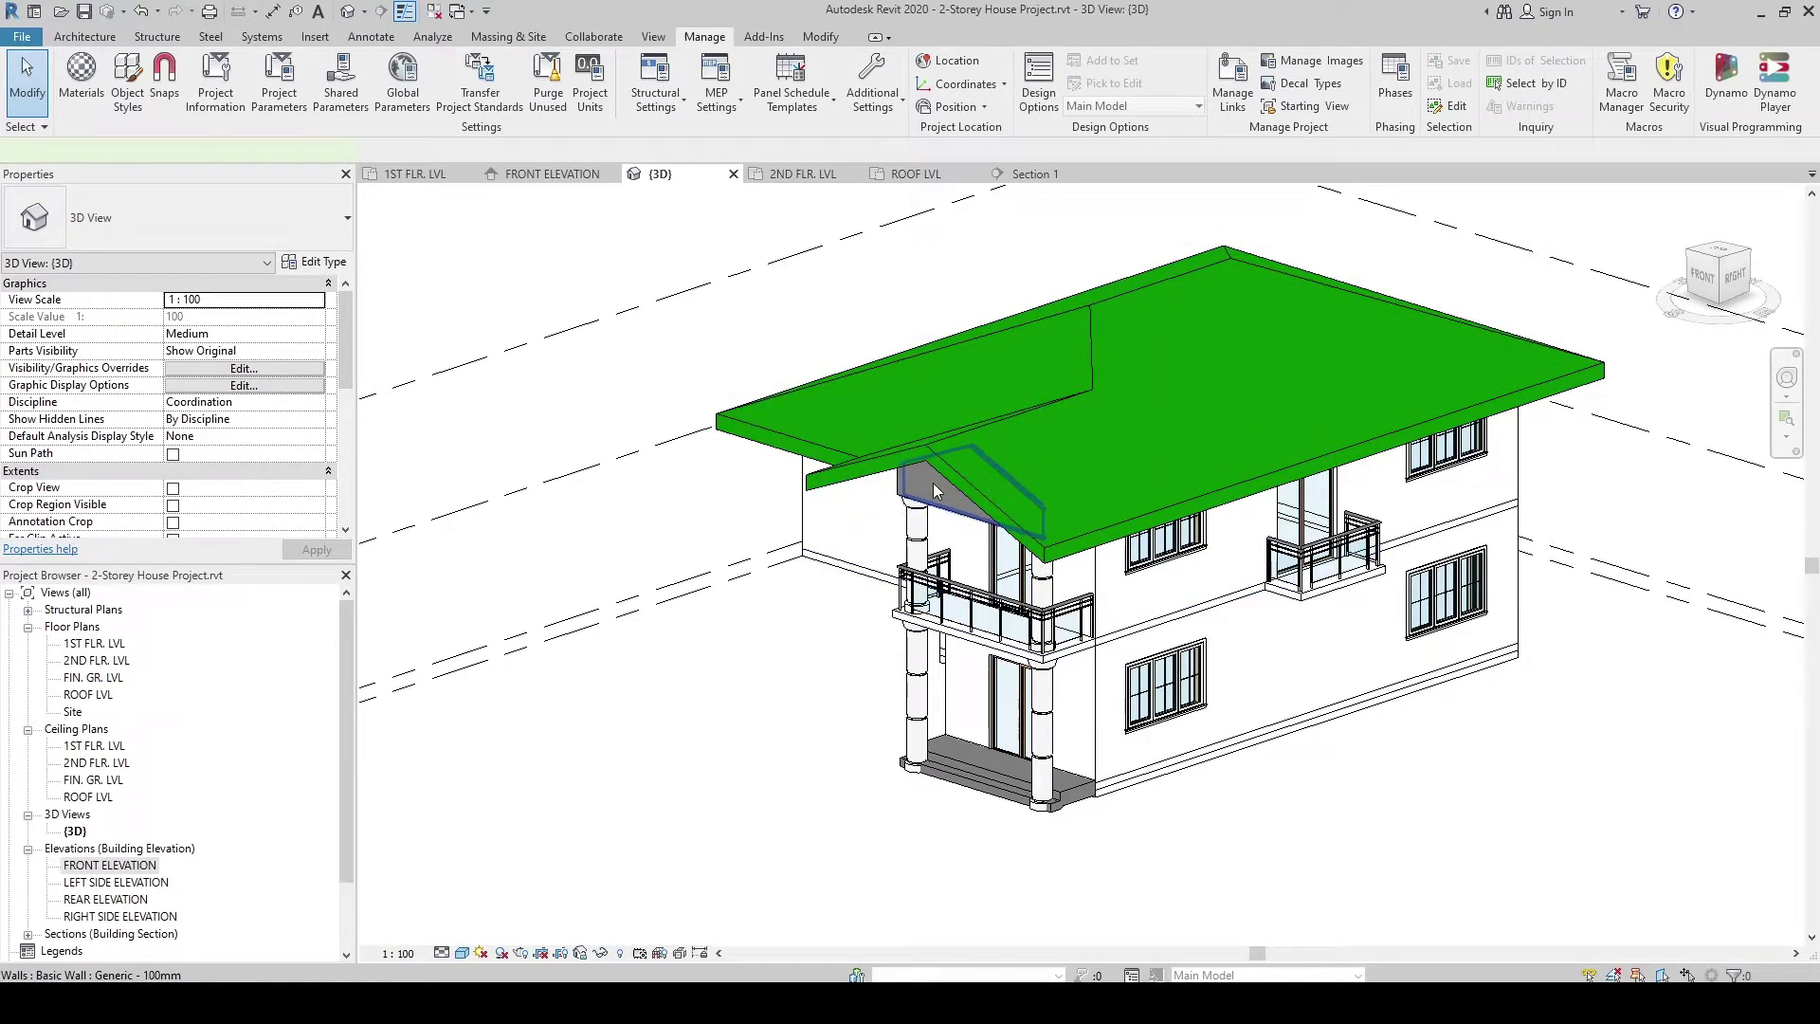
Step: Assign Material - Color White to the structure layer of the front gable's Generic - 100mm wall type
left_click(935, 490)
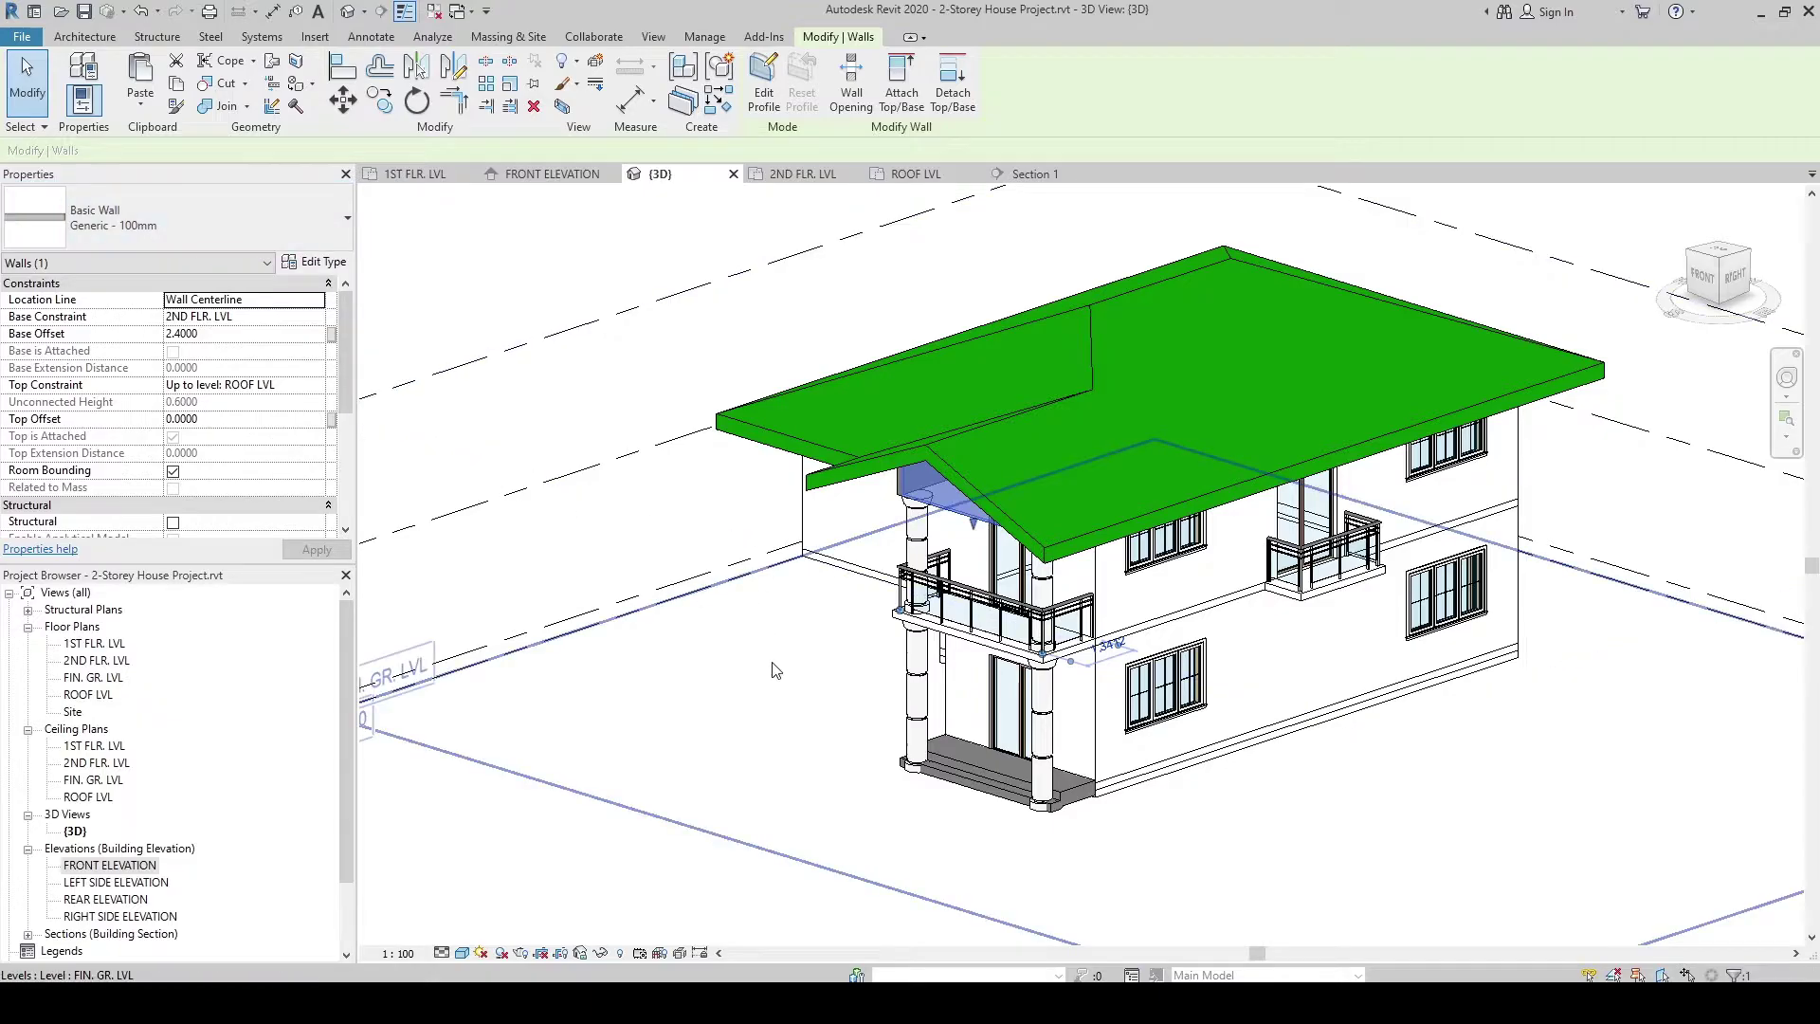
left_click(313, 262)
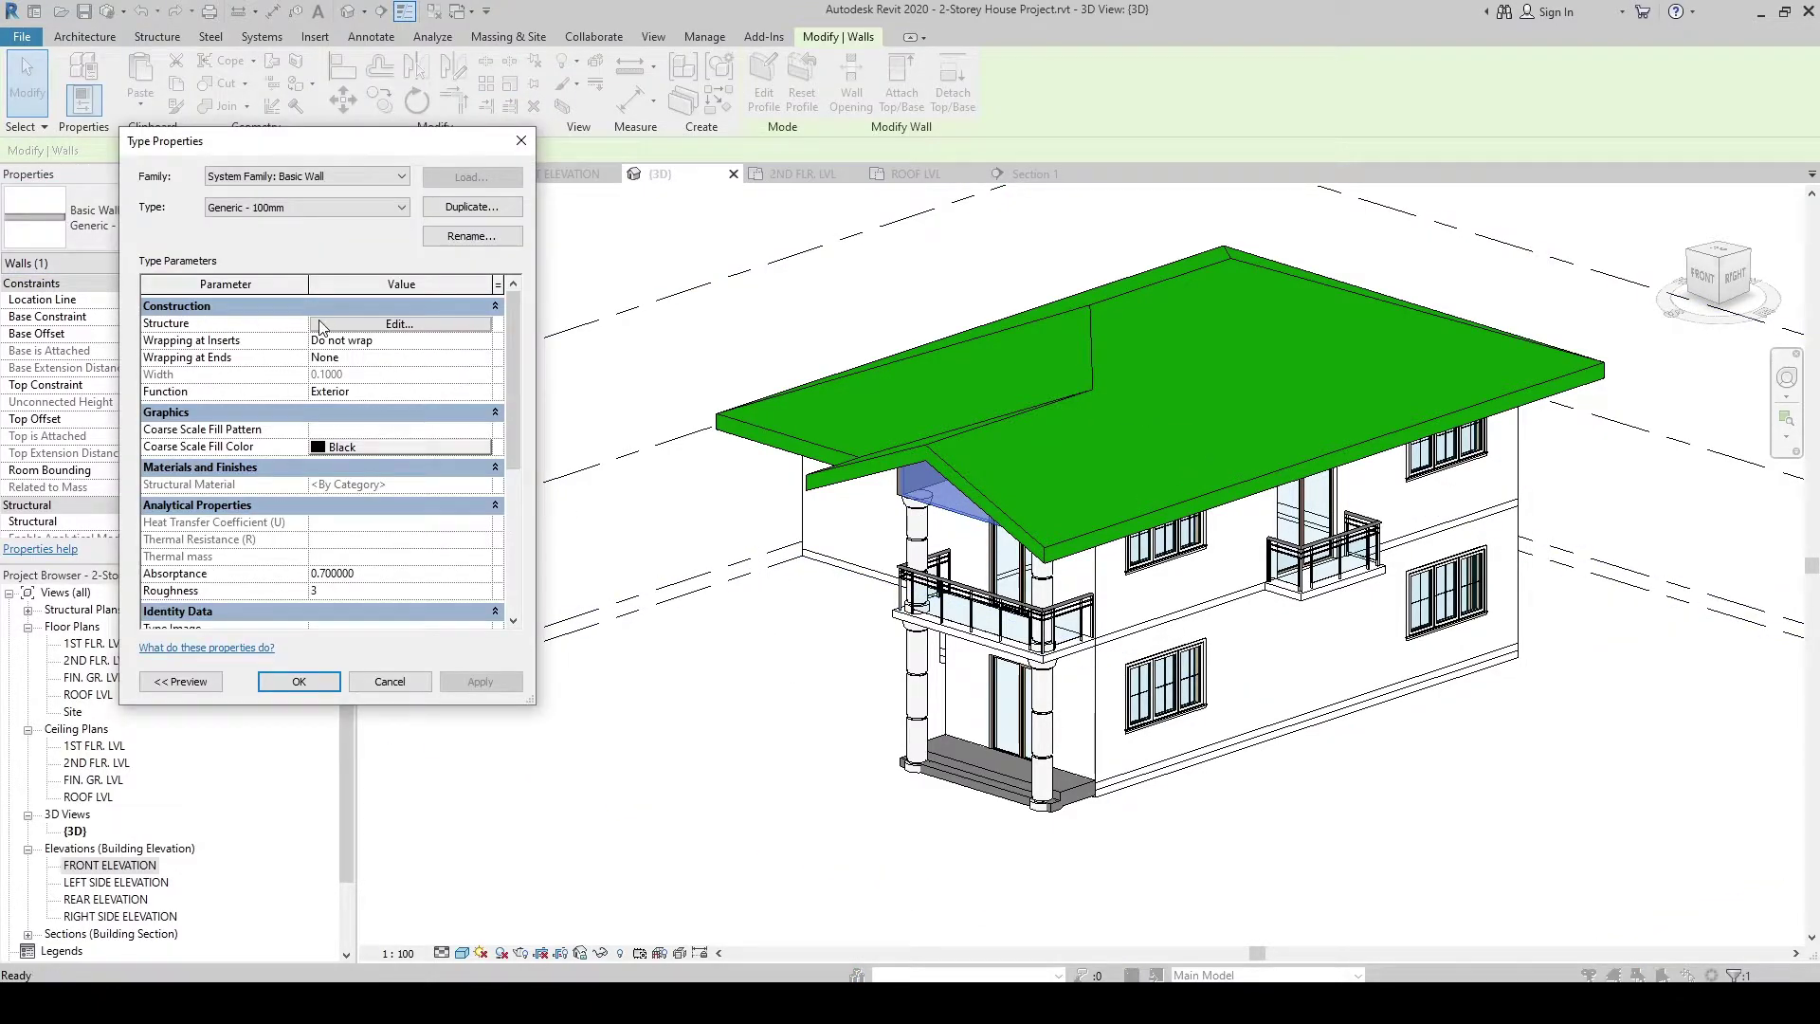
left_click(369, 326)
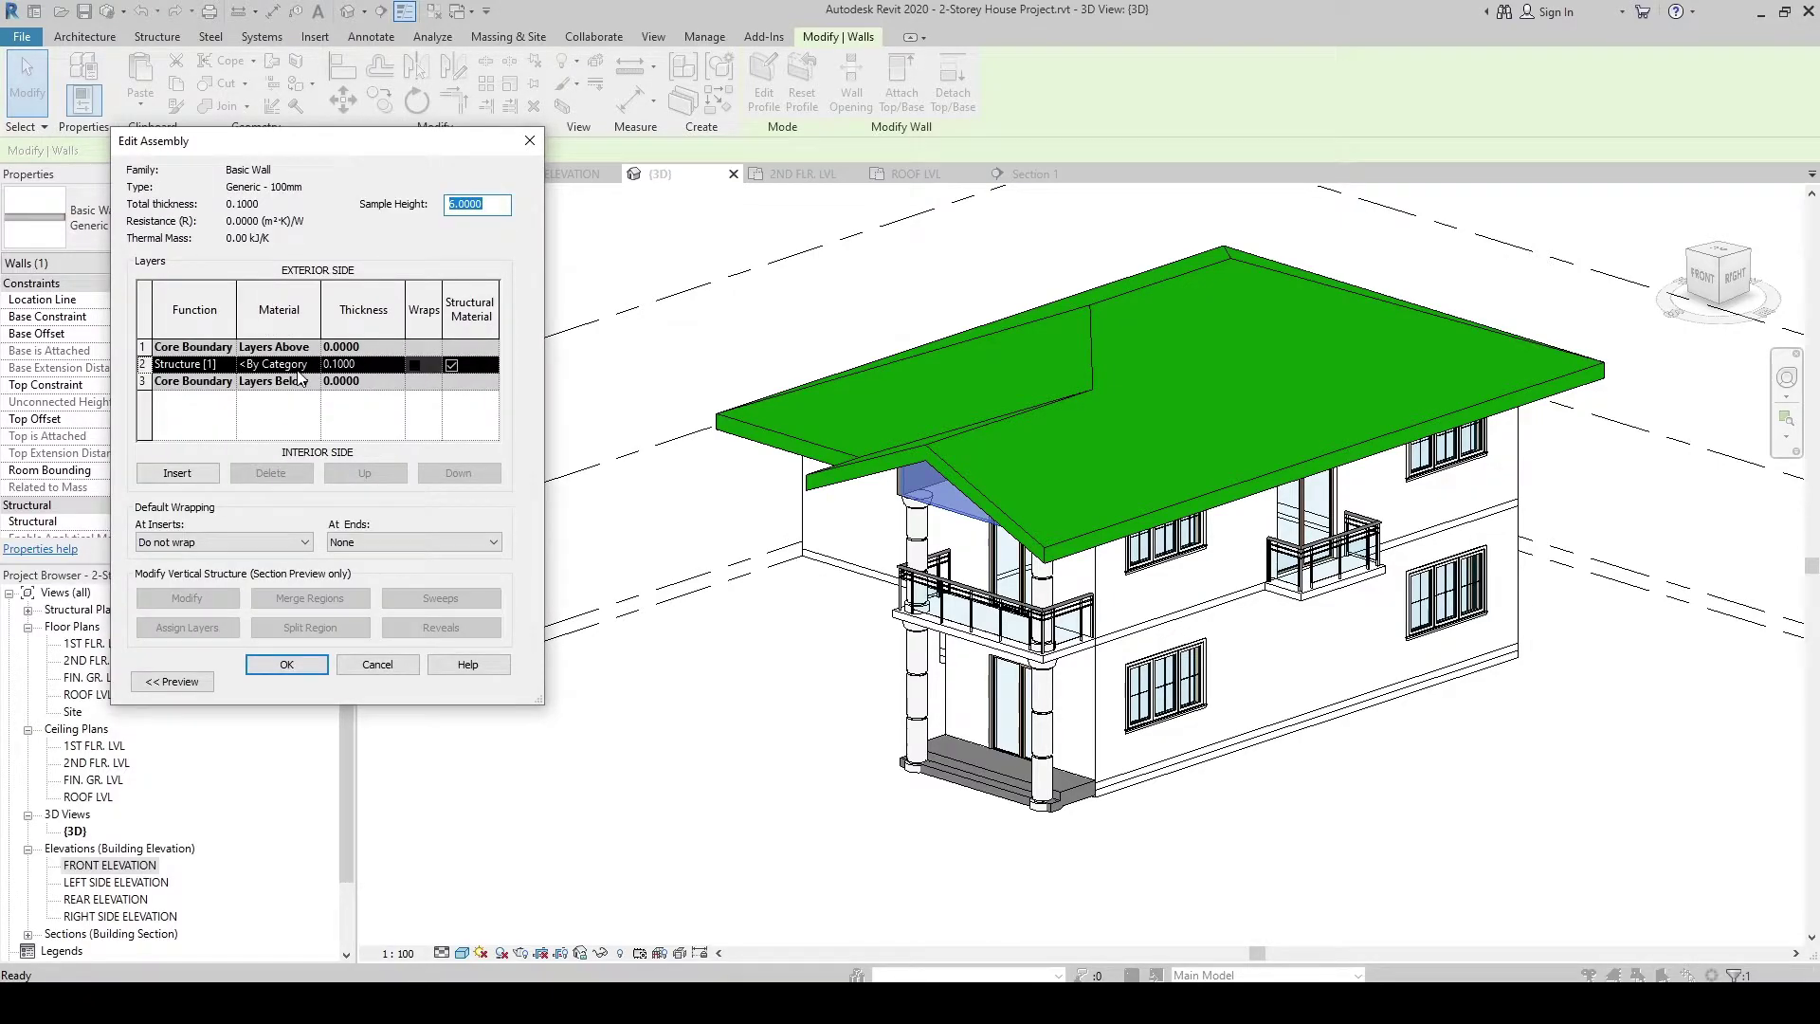
left_click(310, 366)
left_click(313, 365)
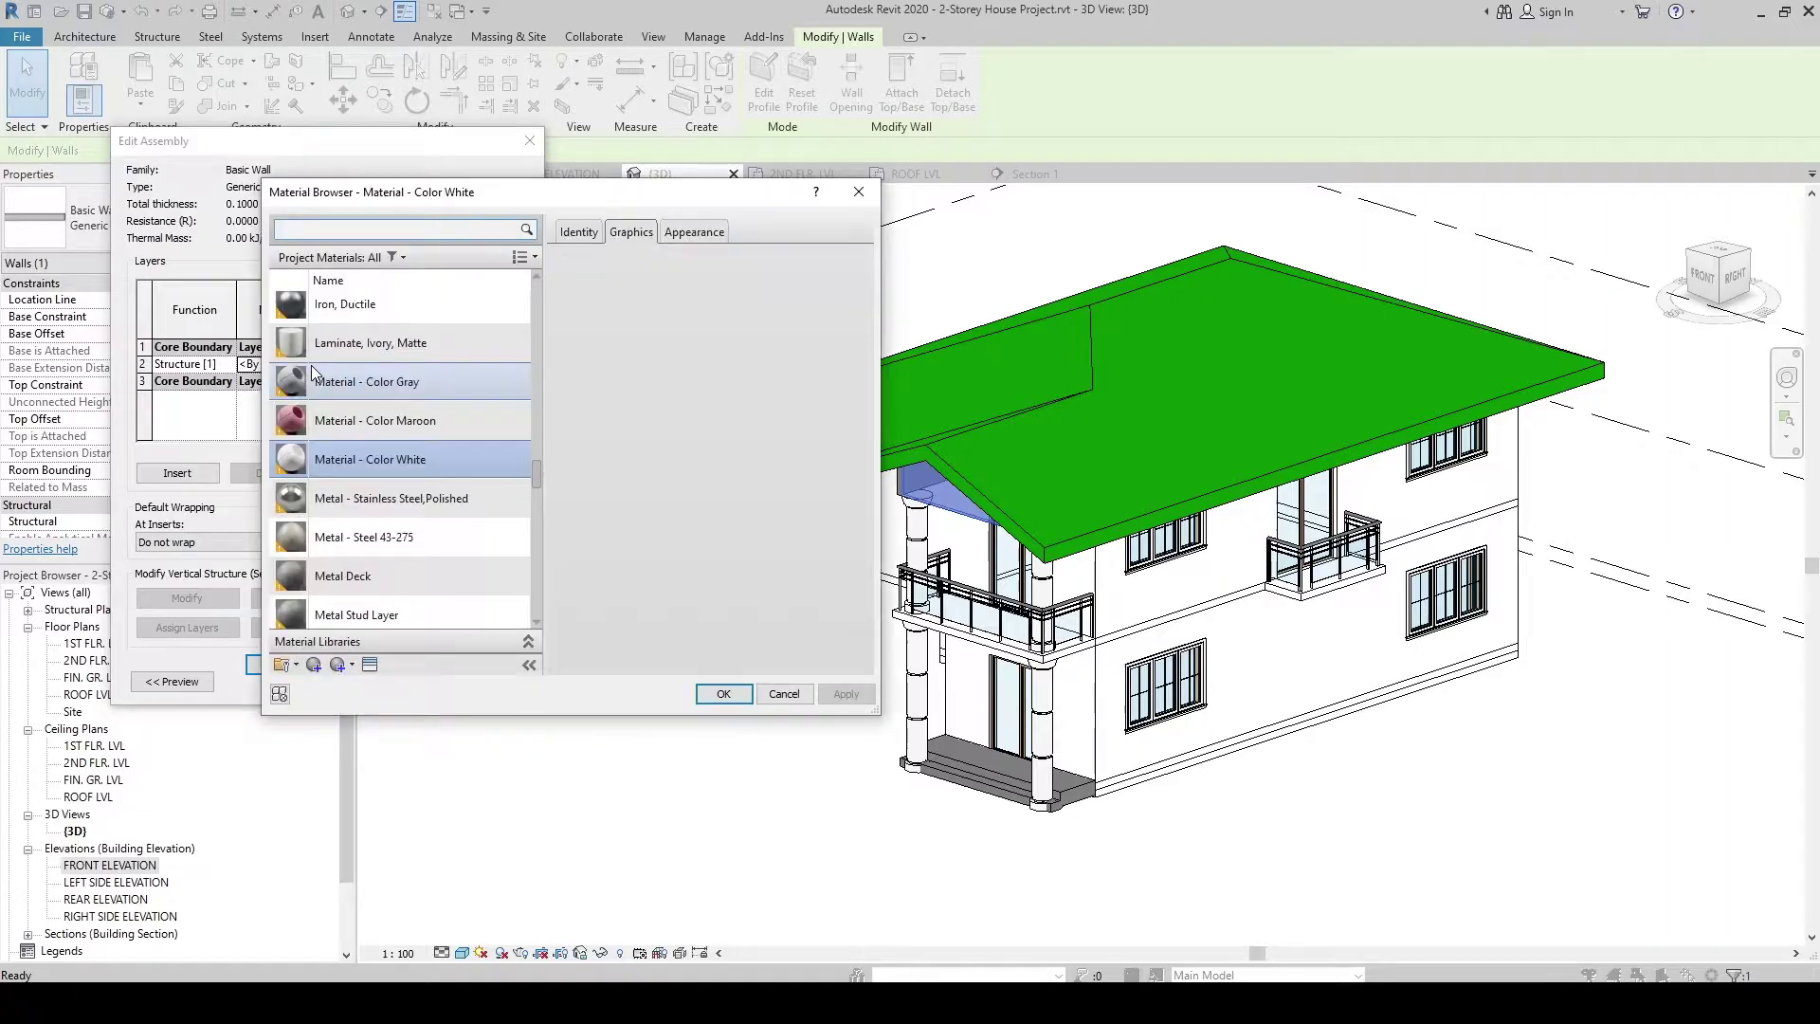
left_click(726, 693)
left_click(303, 666)
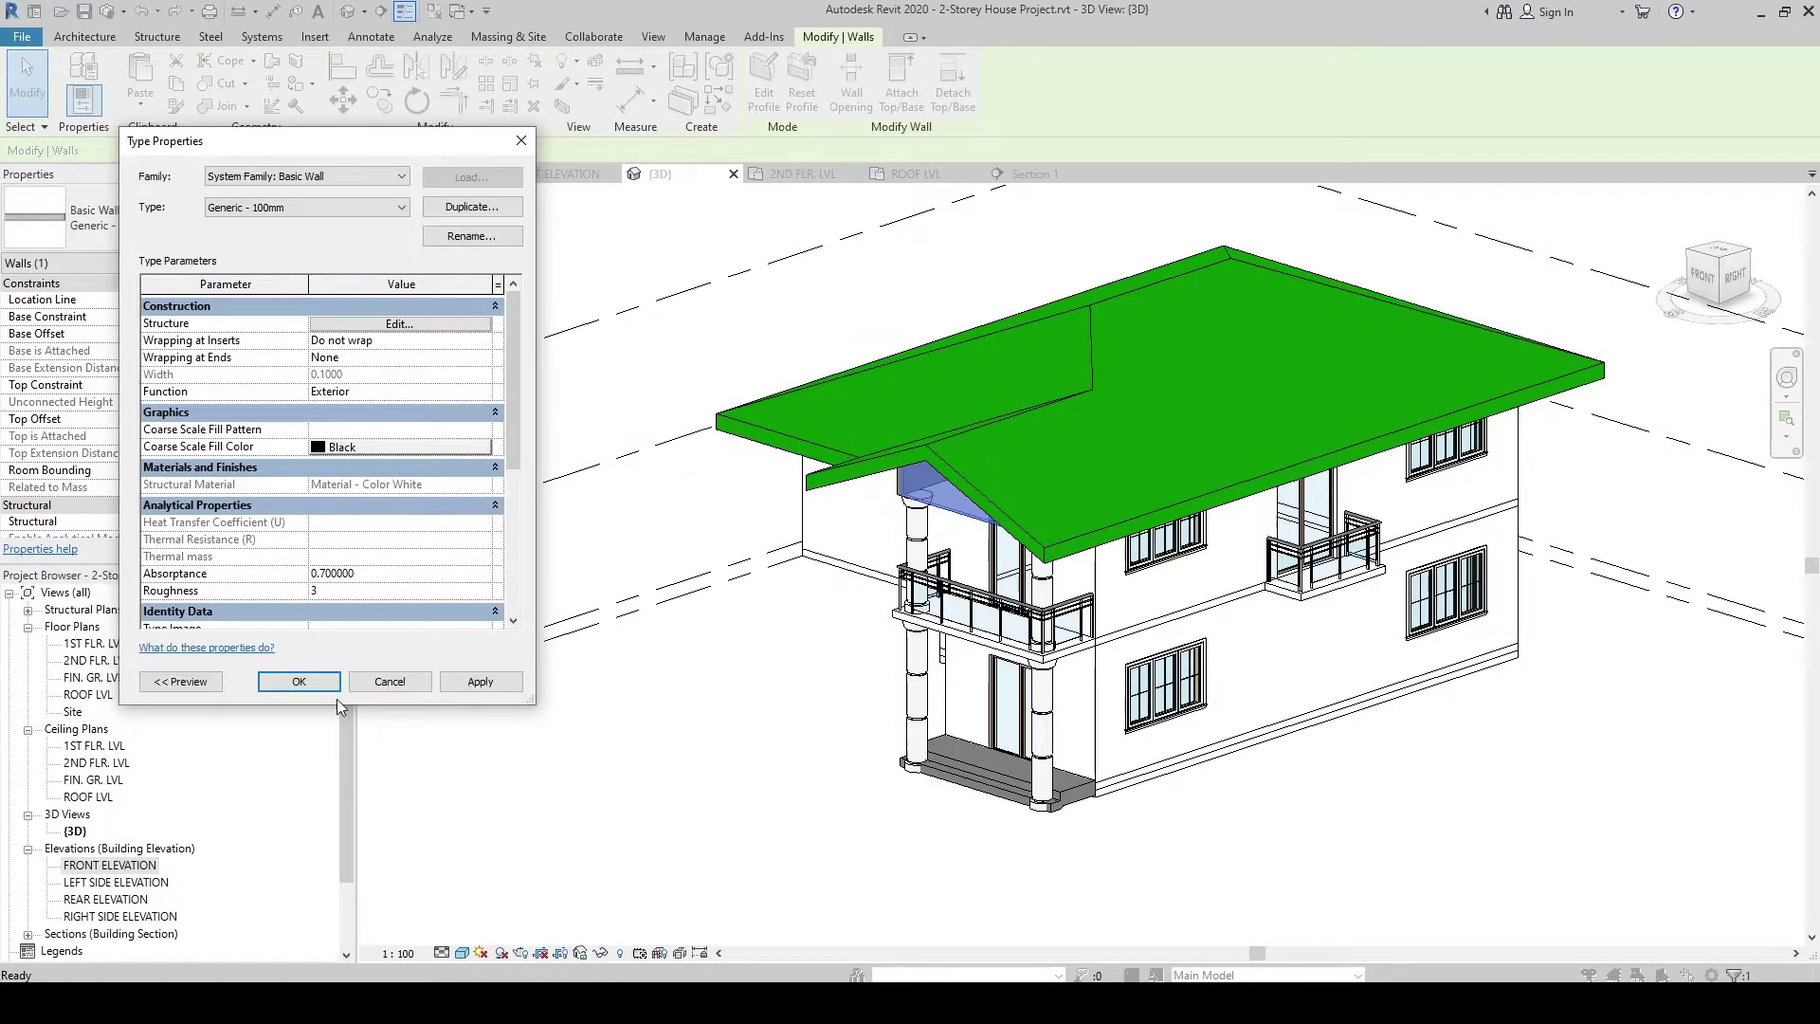
left_click(298, 682)
left_click(751, 712)
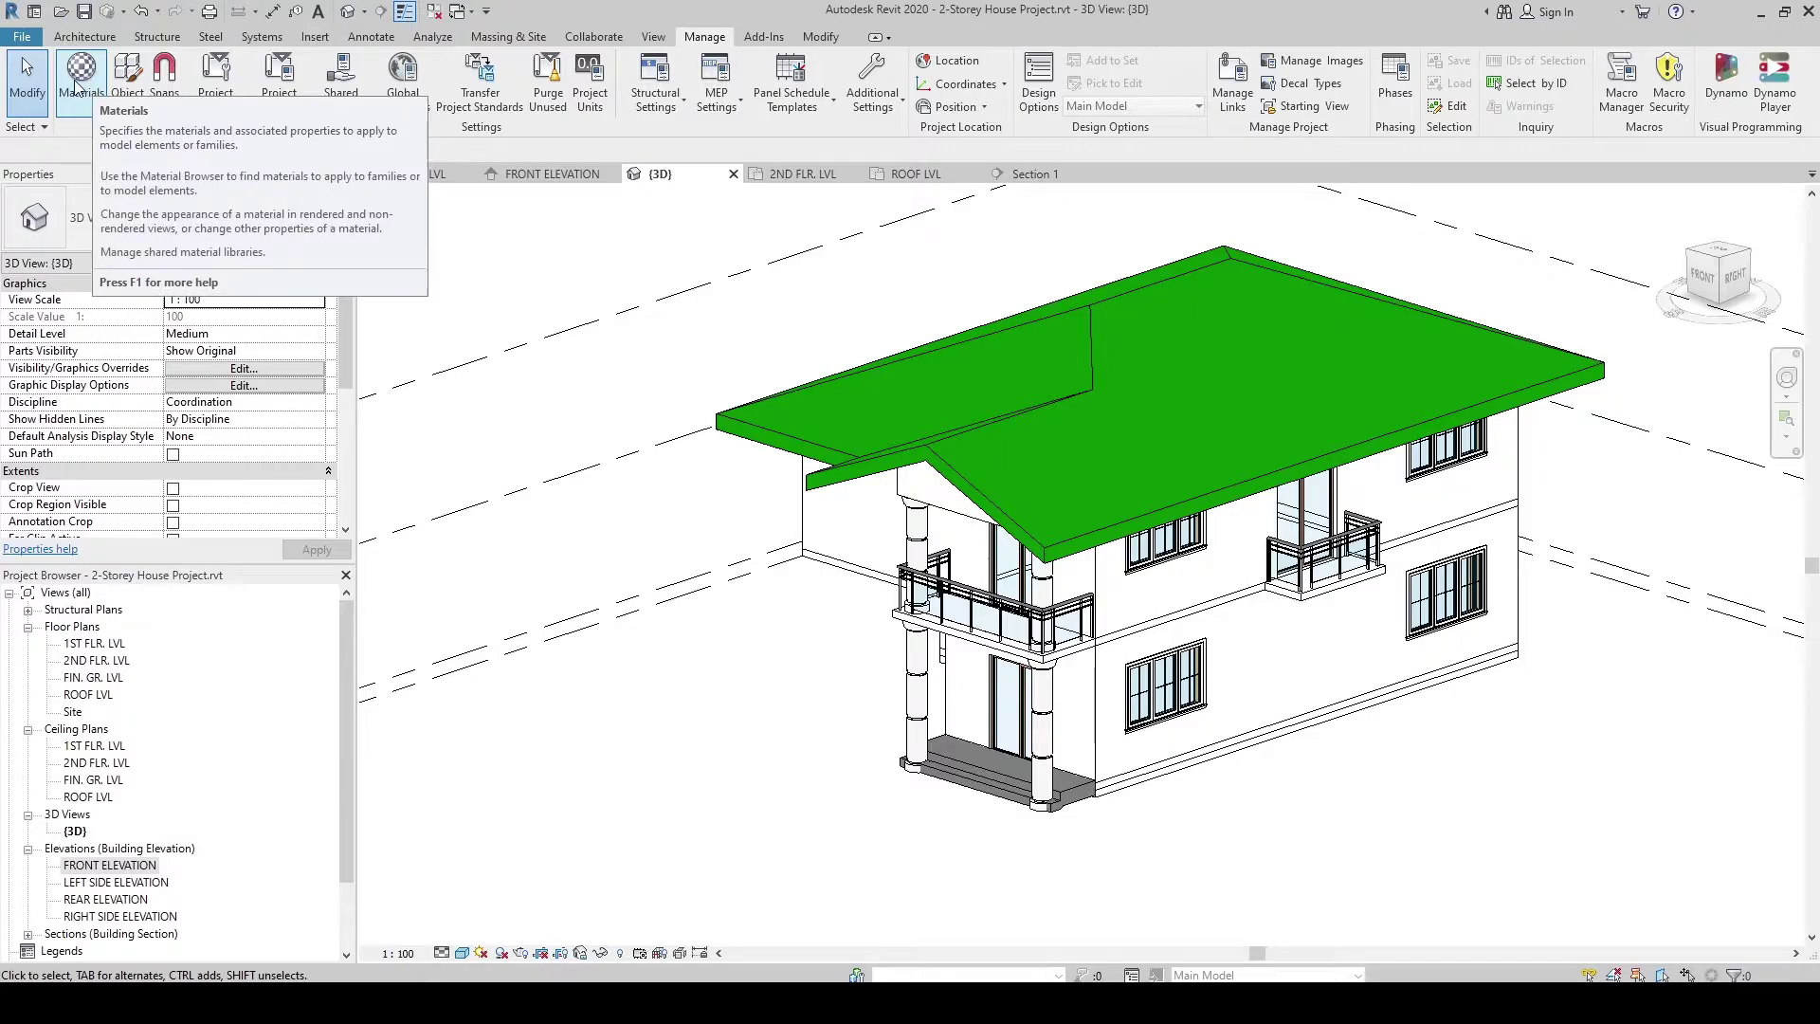
Step: Look through the project's material list around the white, gray and maroon color materials
left_click(86, 101)
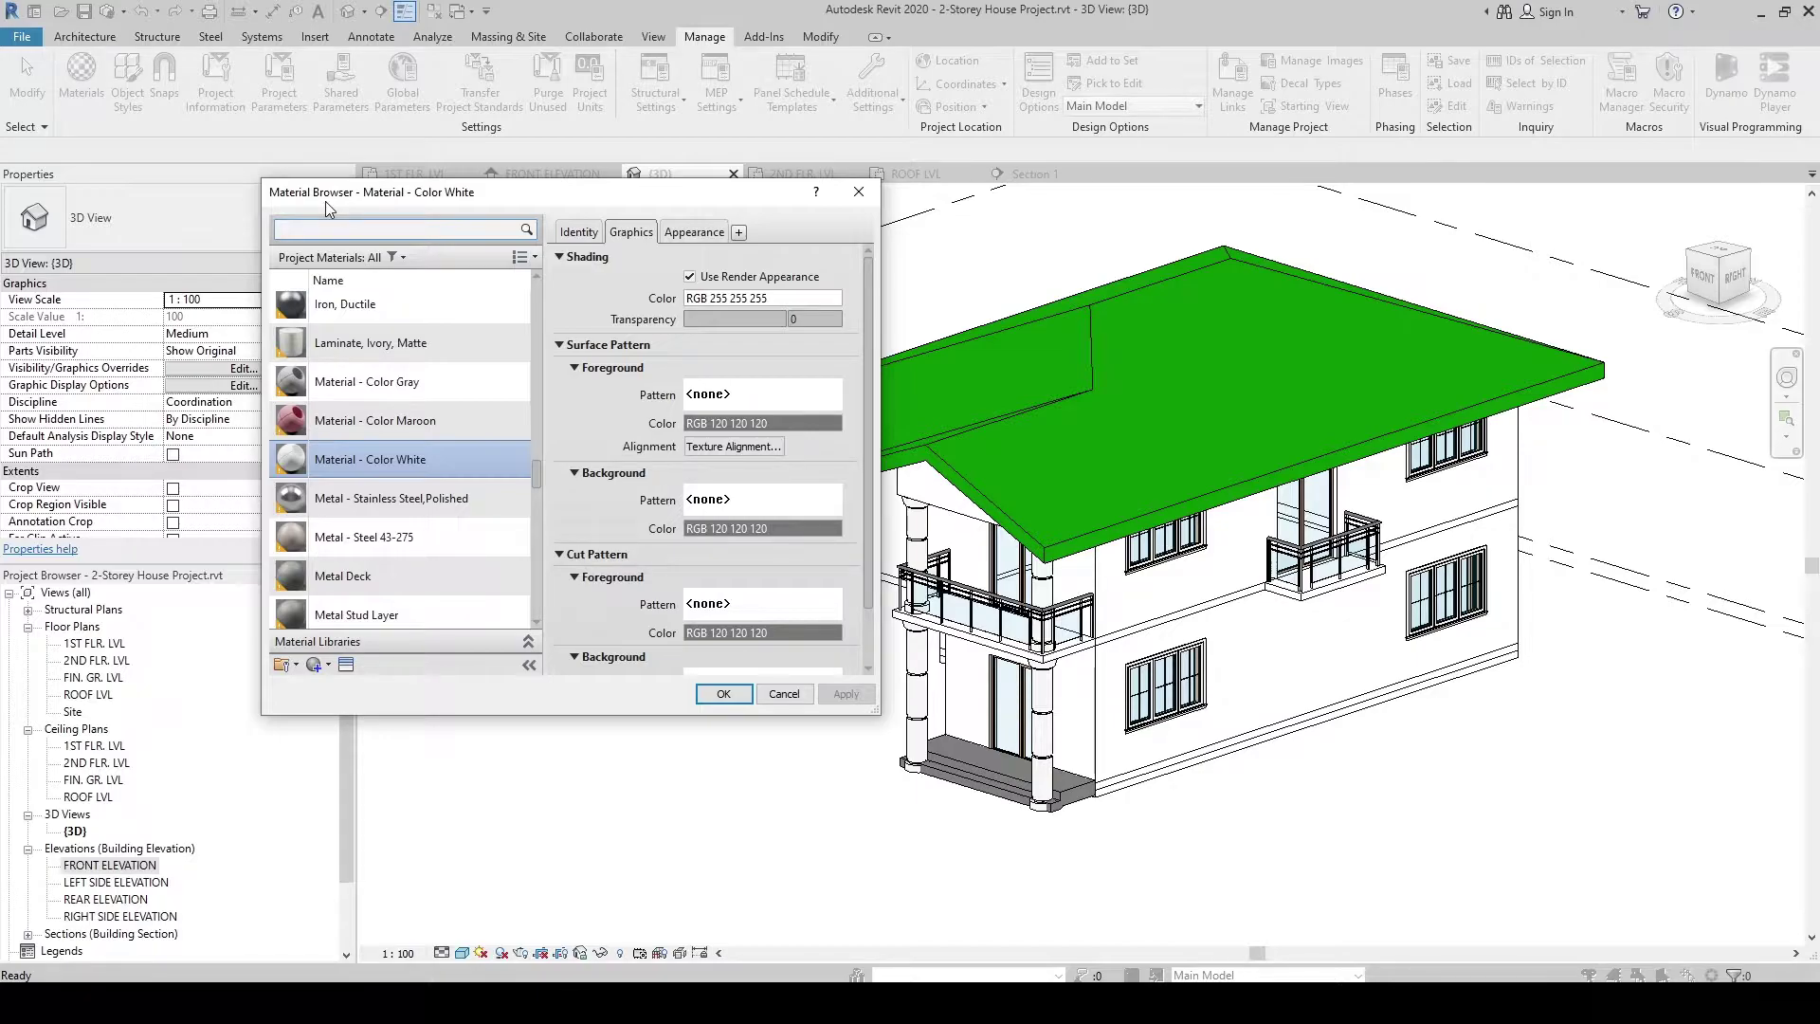
scroll(474, 426, "down", 1)
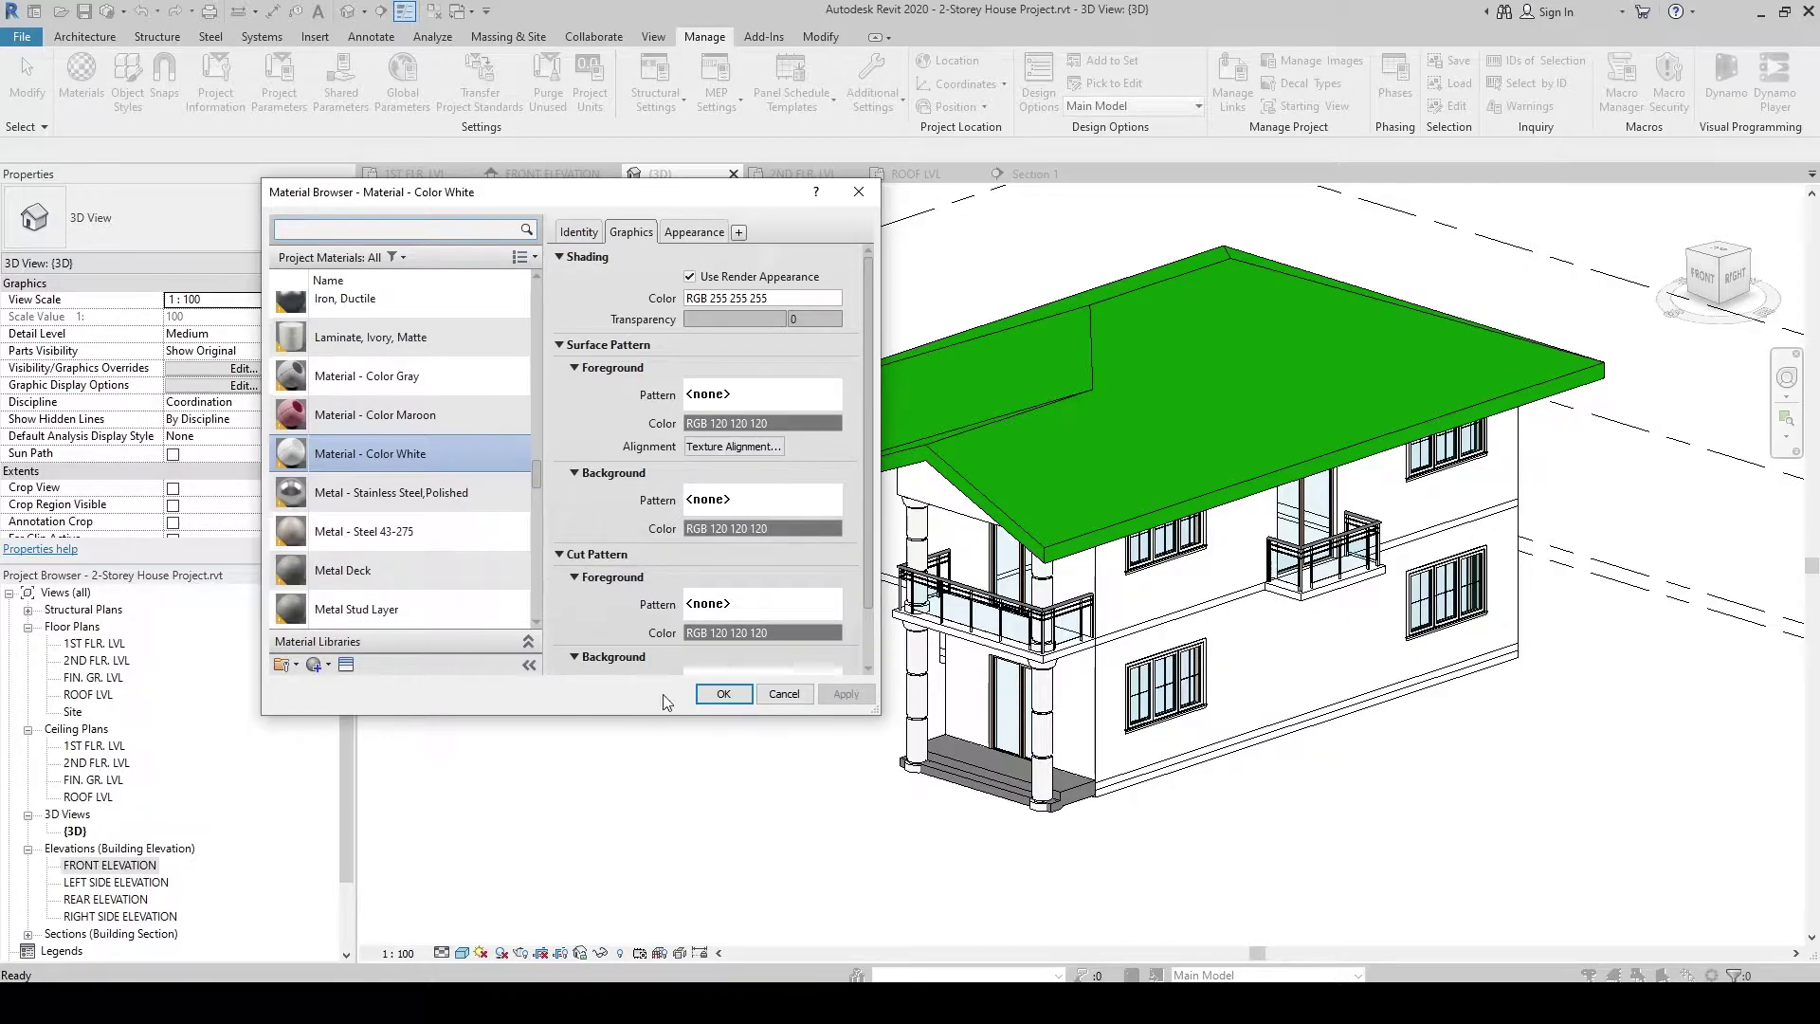
left_click(741, 702)
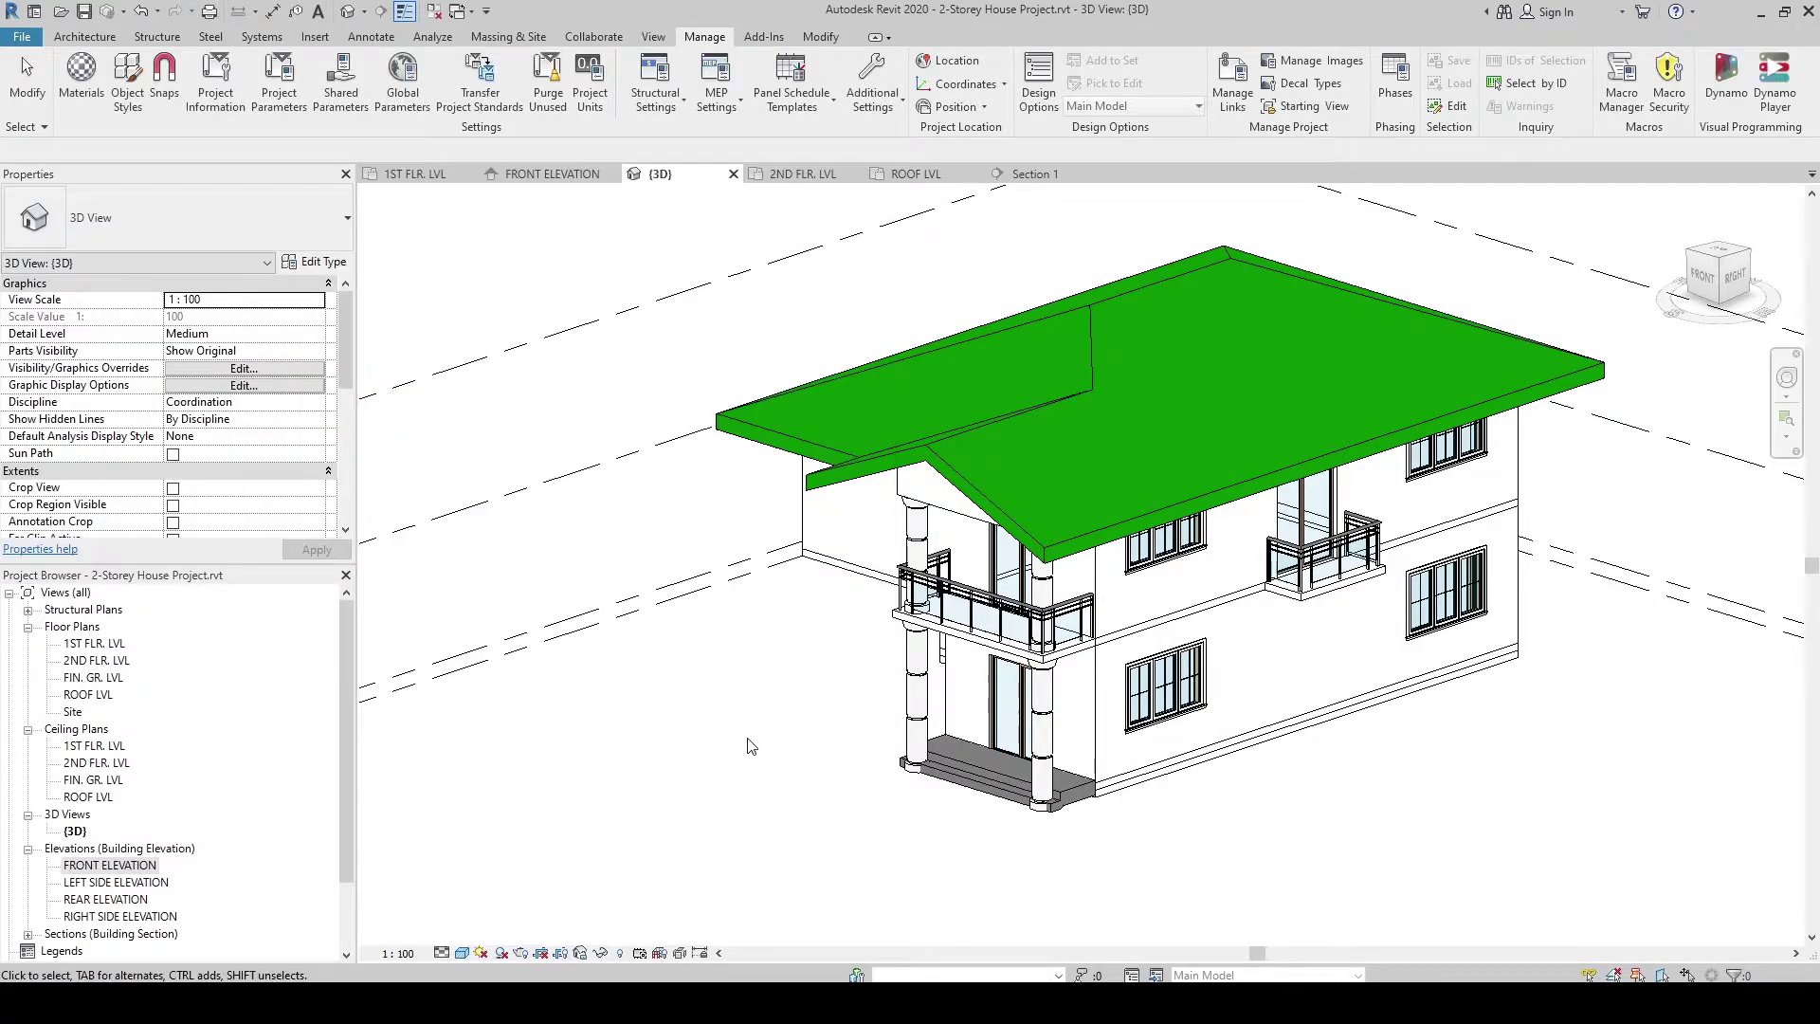
Step: Assign the Structure, Steel Bar Joist Layer material to the structure layer of the Generic - 300mm roof type
left_click(1186, 350)
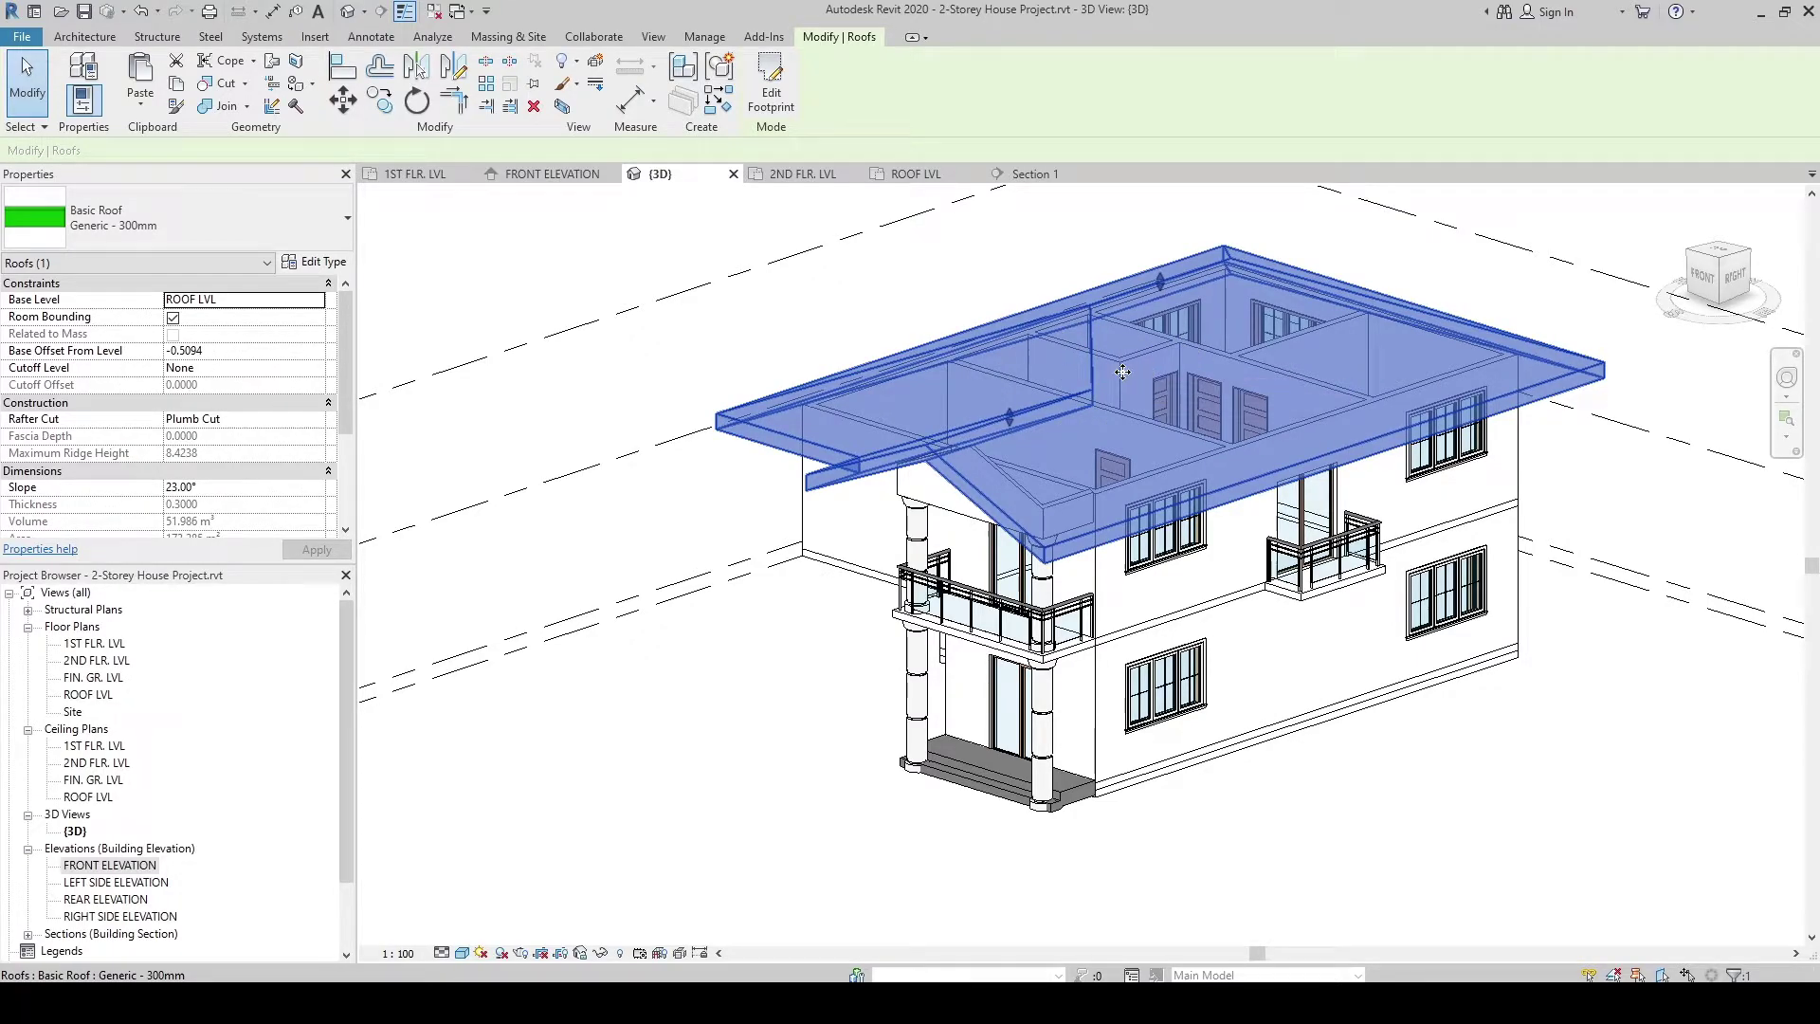
left_click(316, 263)
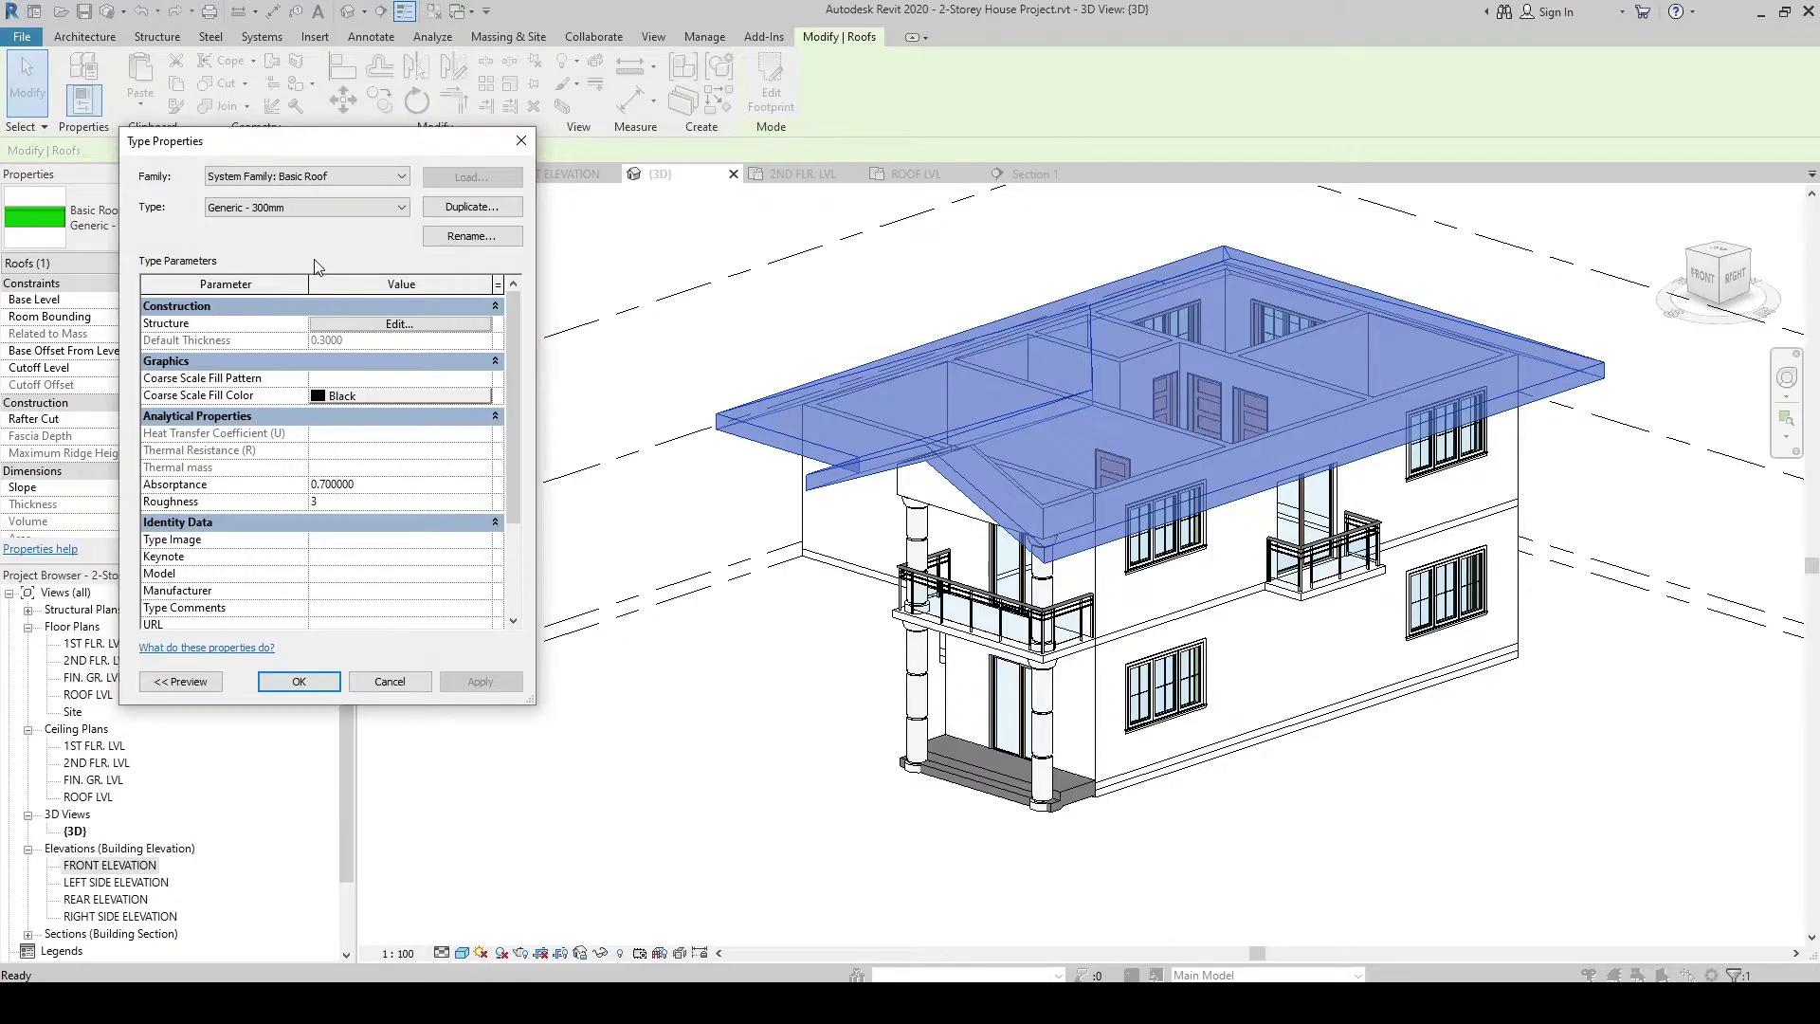
left_click(353, 325)
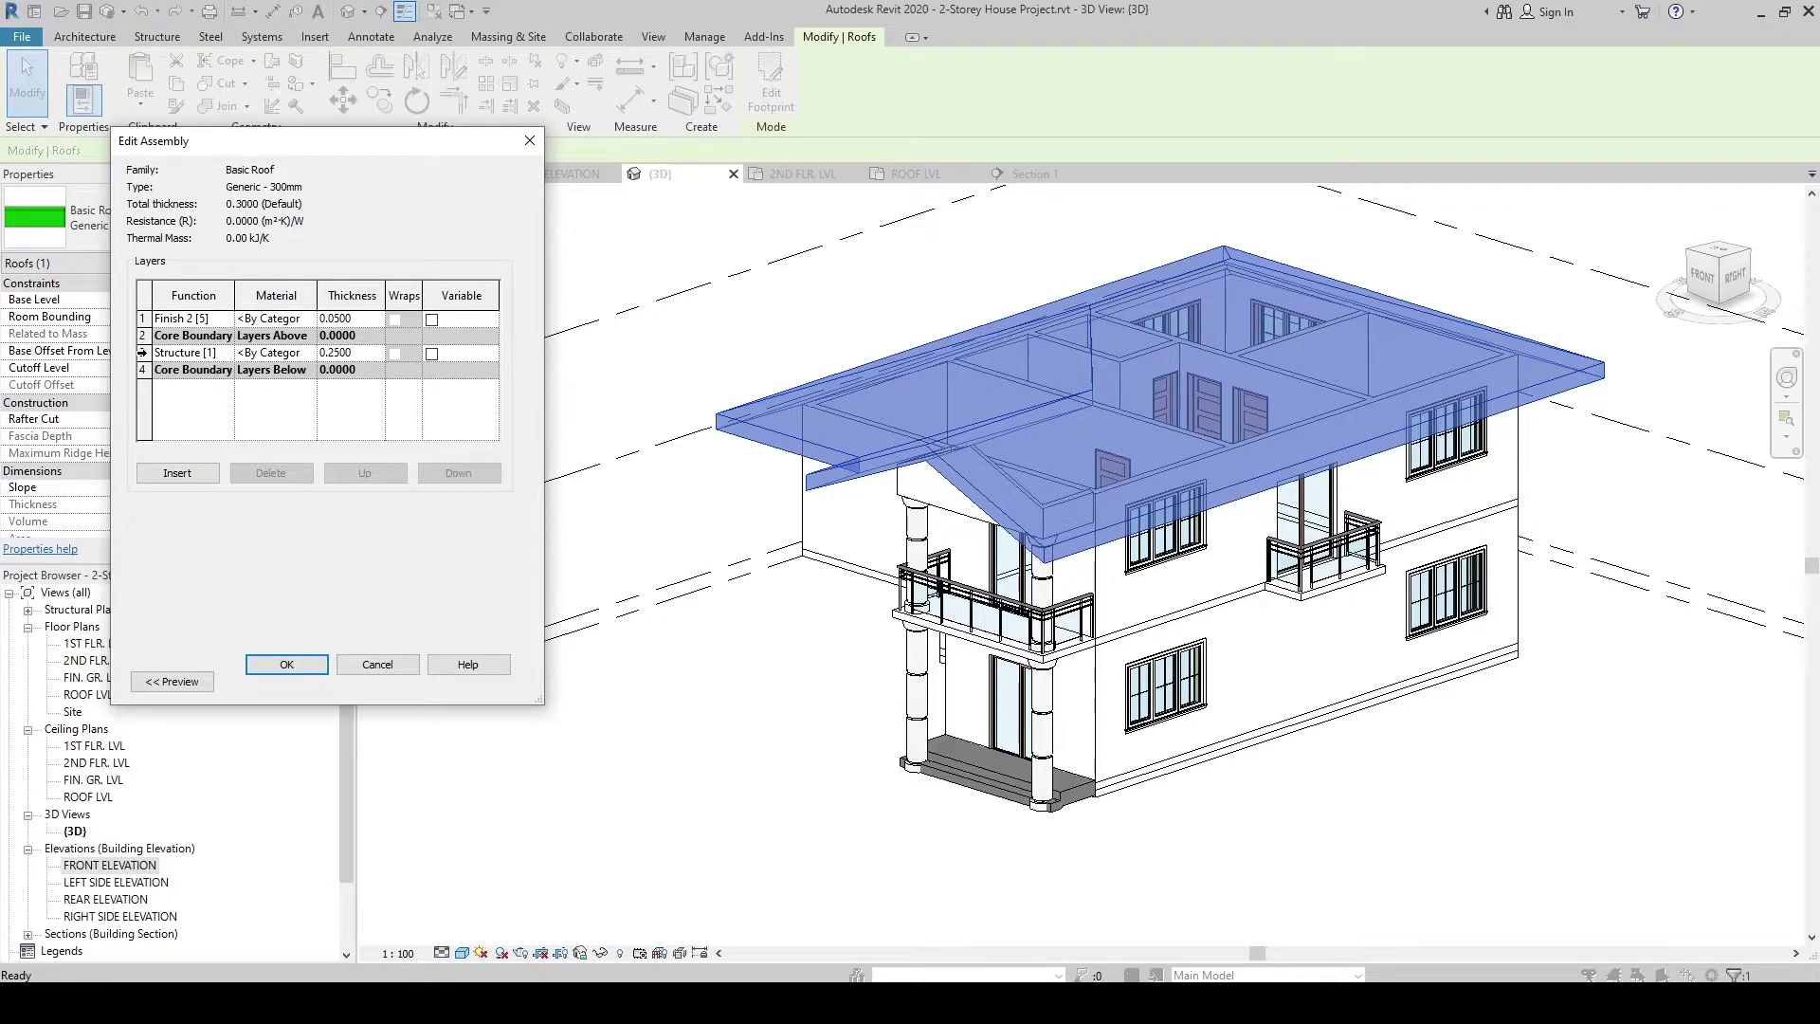
left_click(144, 353)
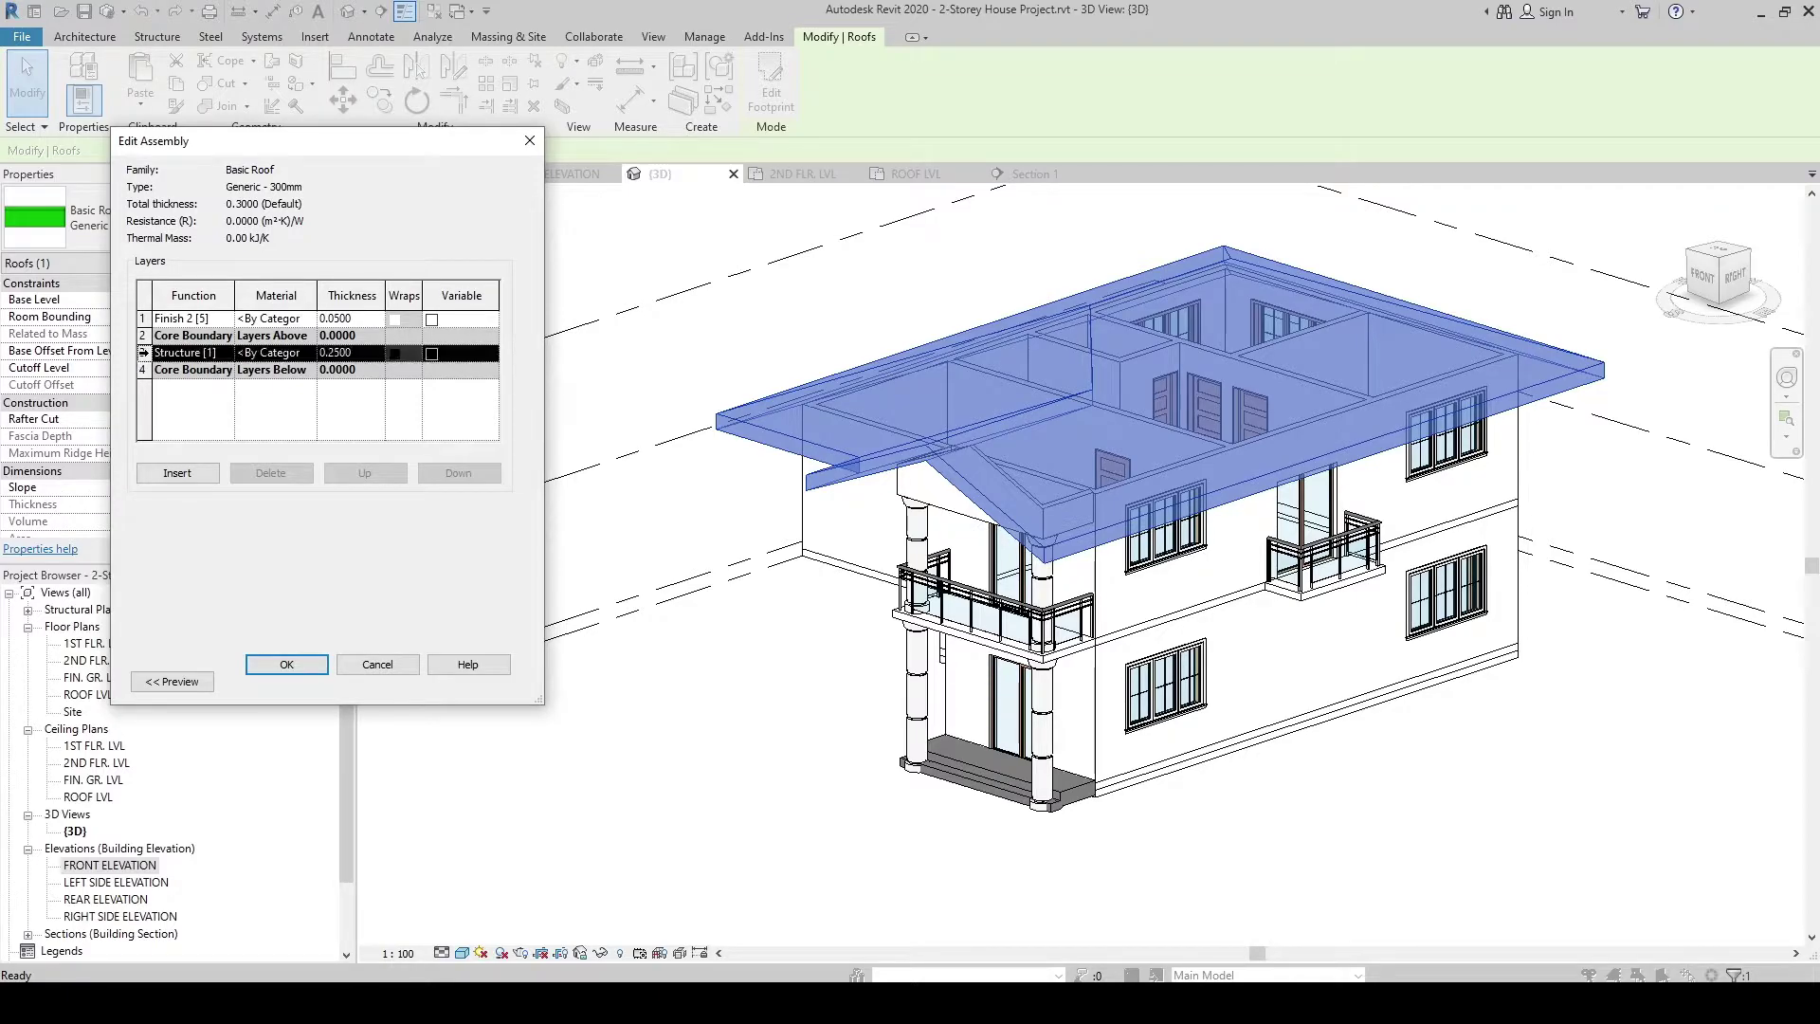
left_click(270, 354)
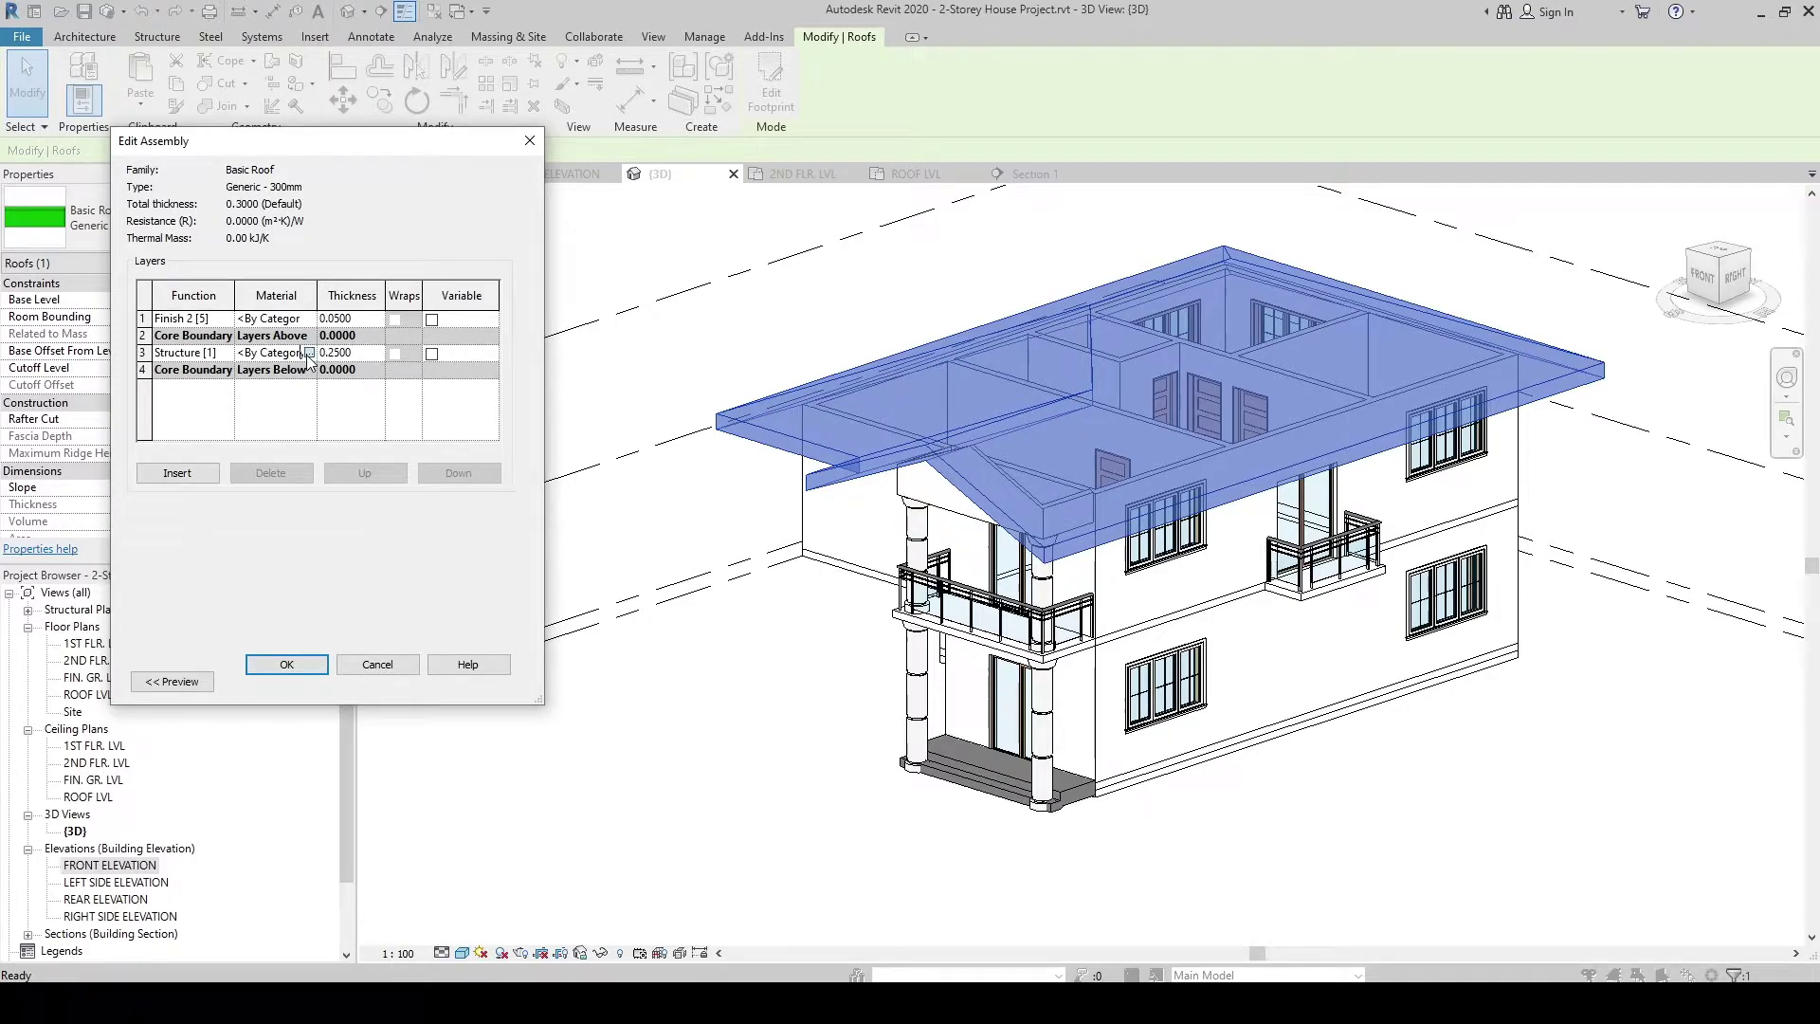
left_click(309, 353)
scroll(372, 366, "down", 5)
scroll(375, 441, "down", 2)
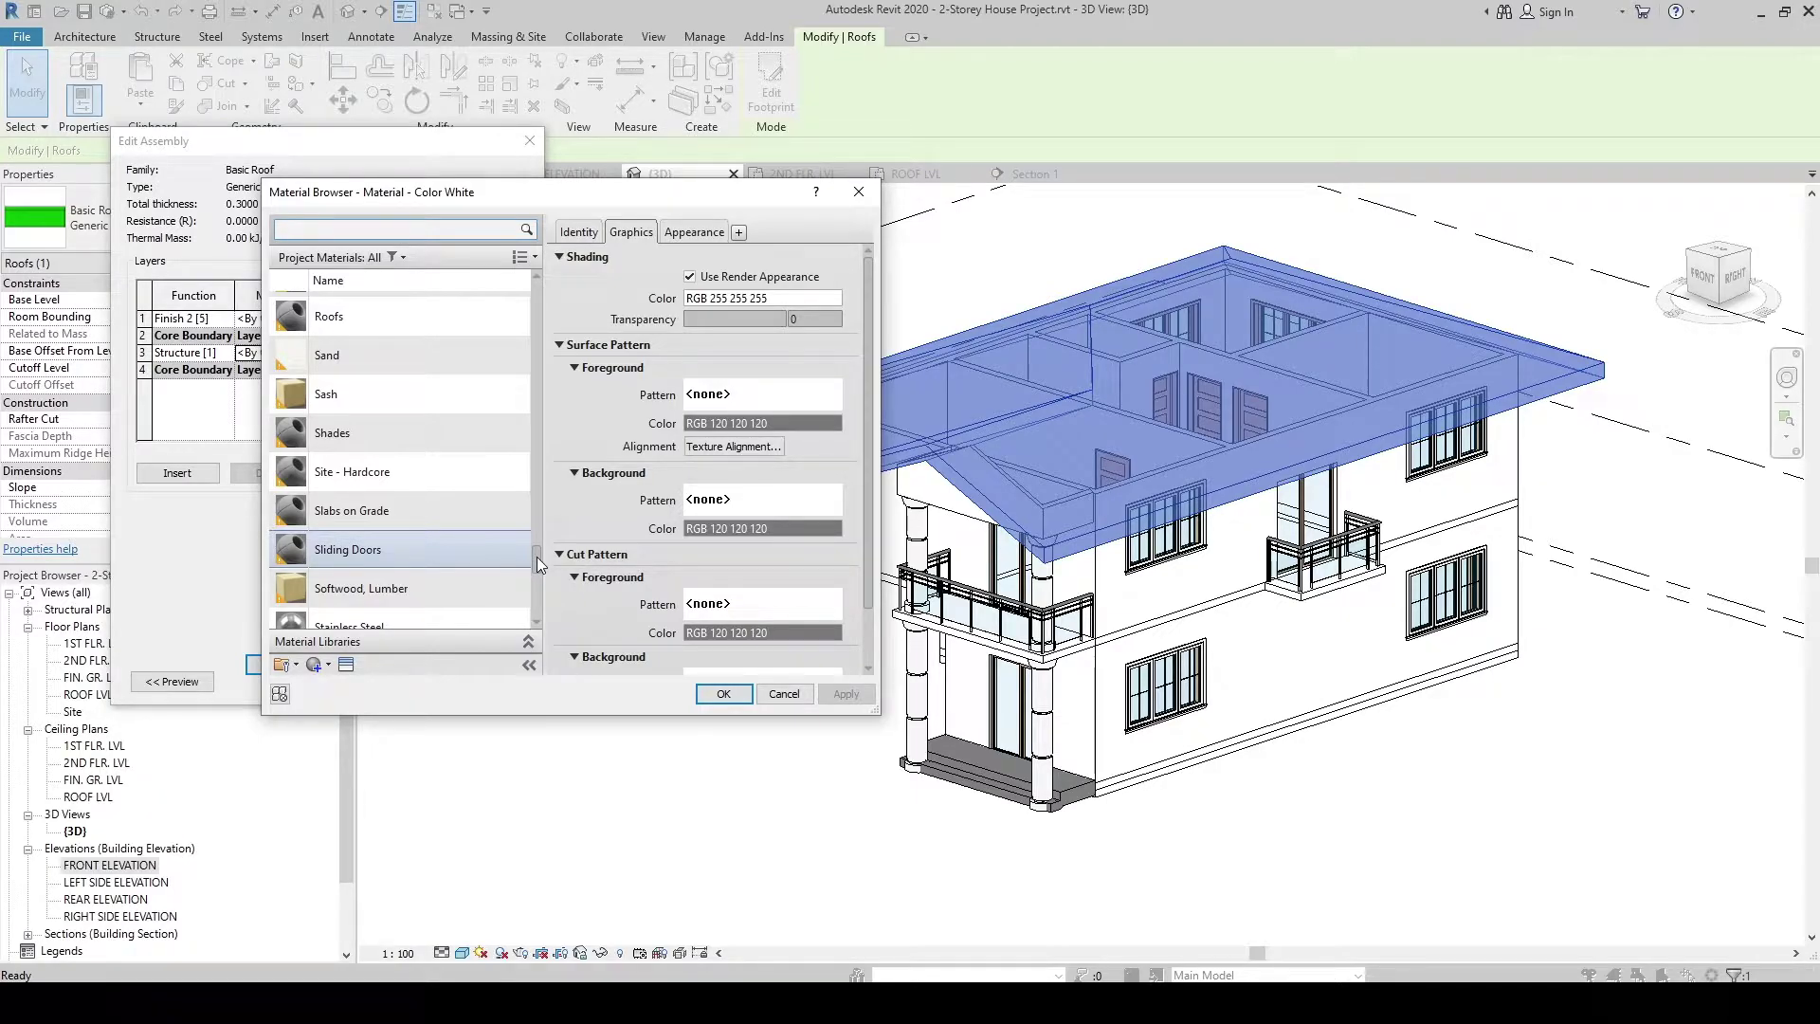
scroll(538, 564, "down", 3)
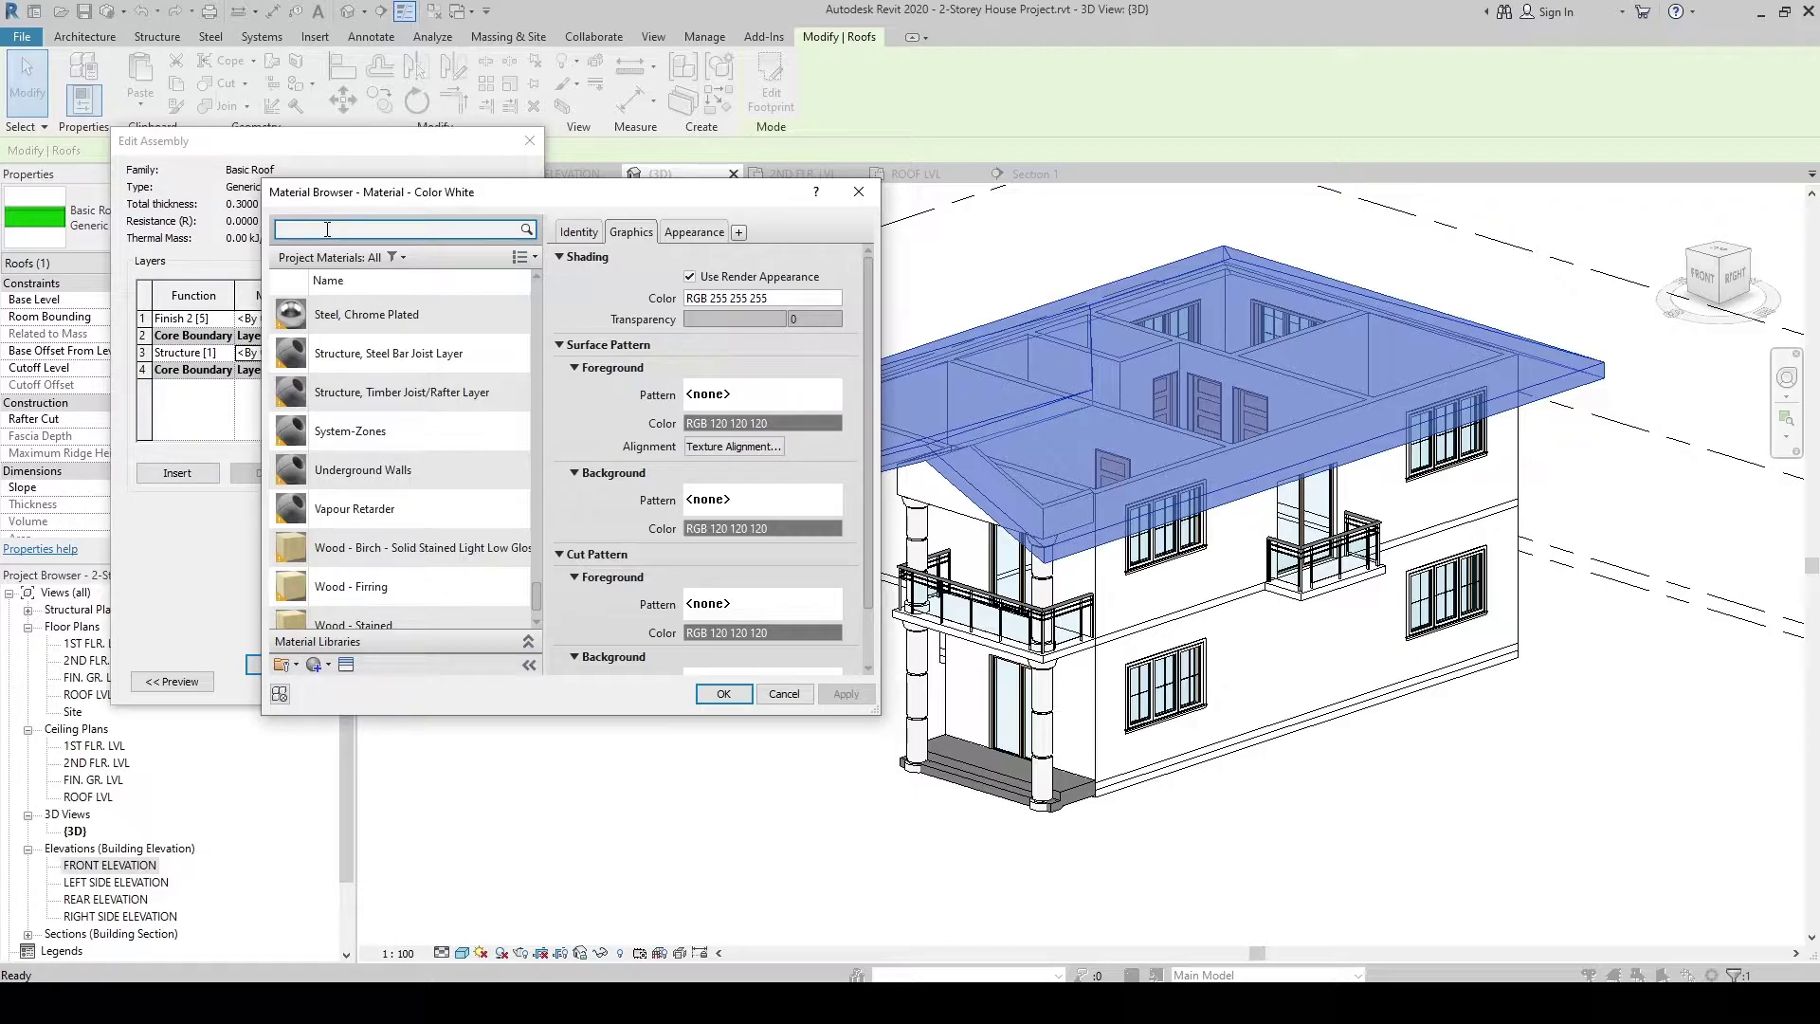
key("Escape")
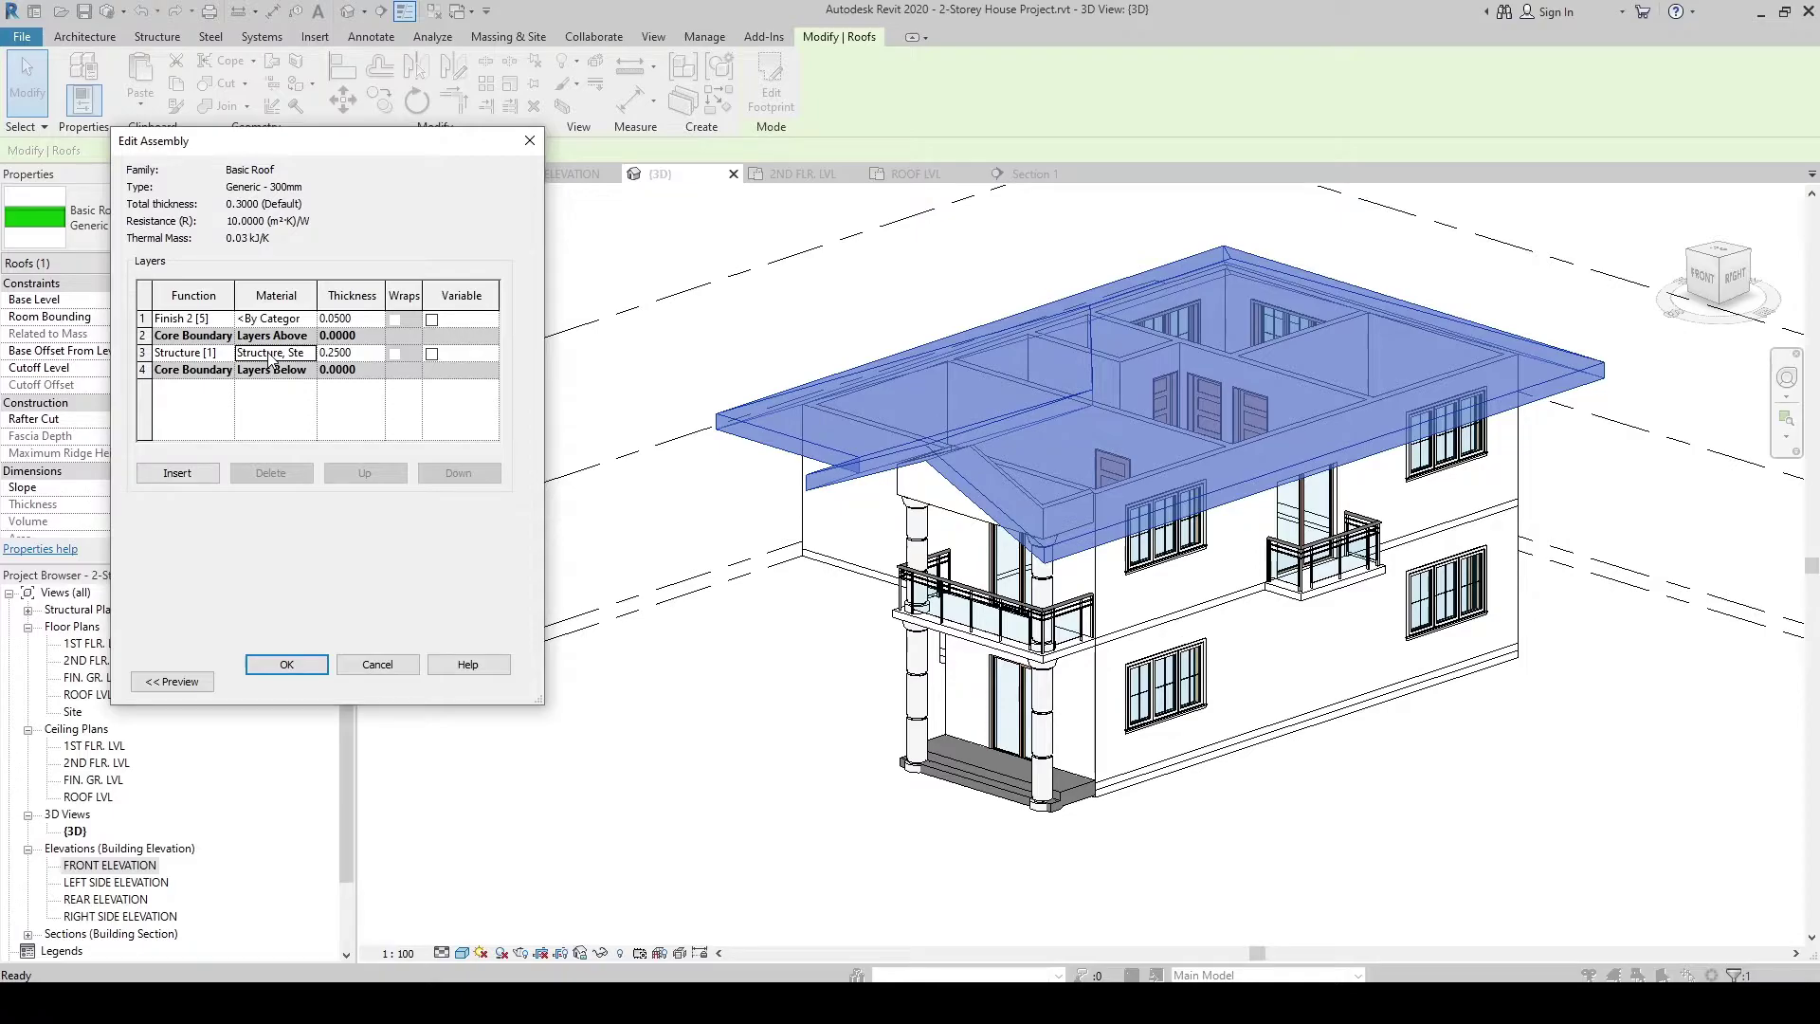
Step: Duplicate Material - Color Maroon for the roof's finish layer and rename the copy Roof Finish Material - Color Maroon
left_click(309, 353)
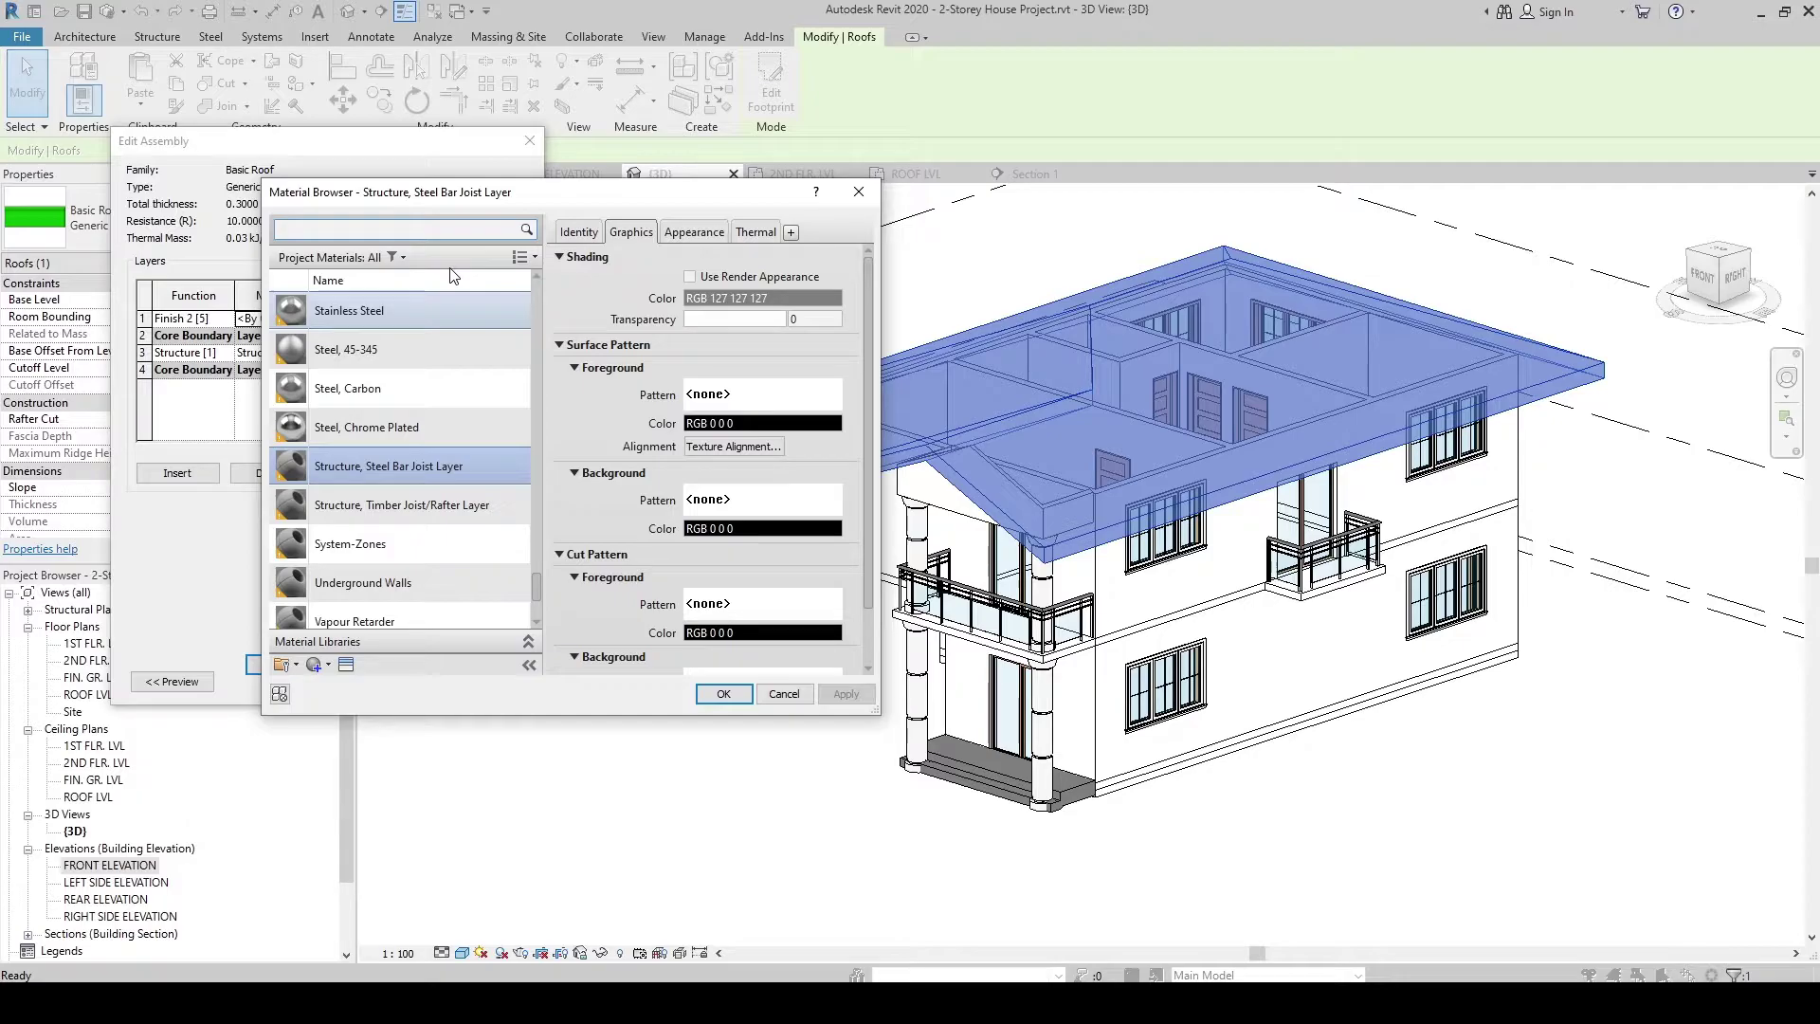
left_click(402, 230)
type("material")
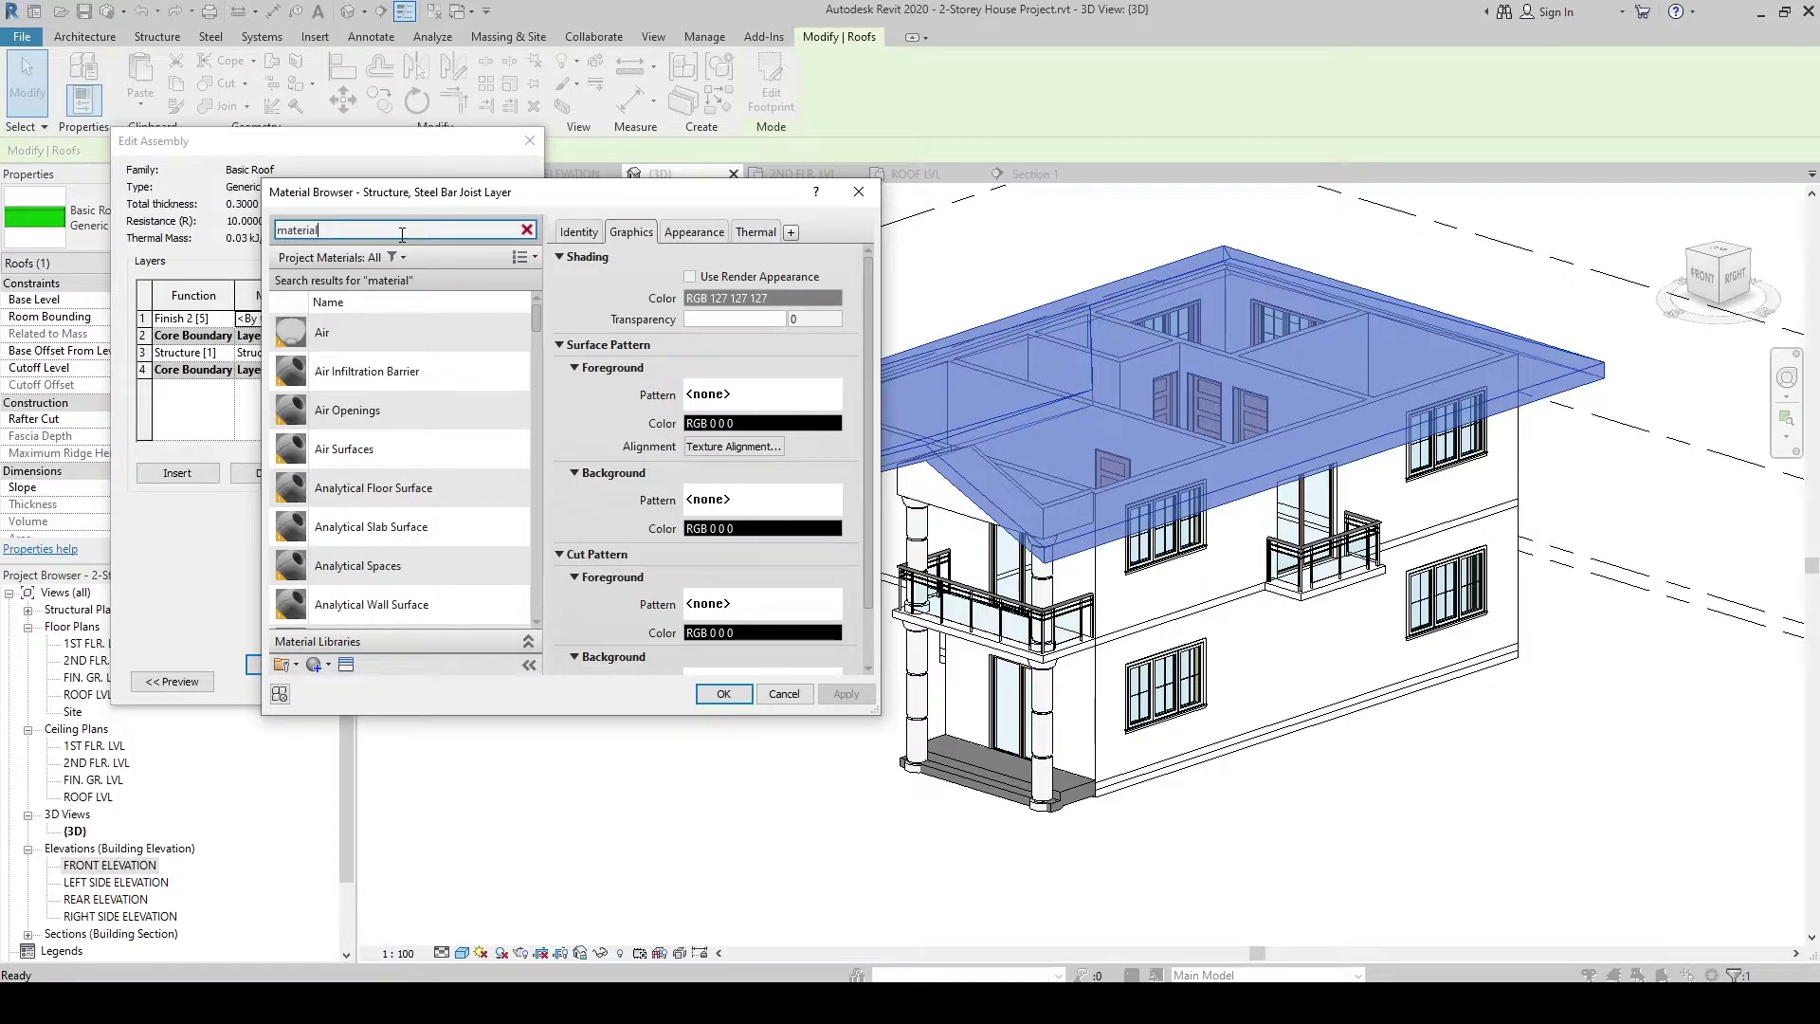
scroll(526, 394, "down", 5)
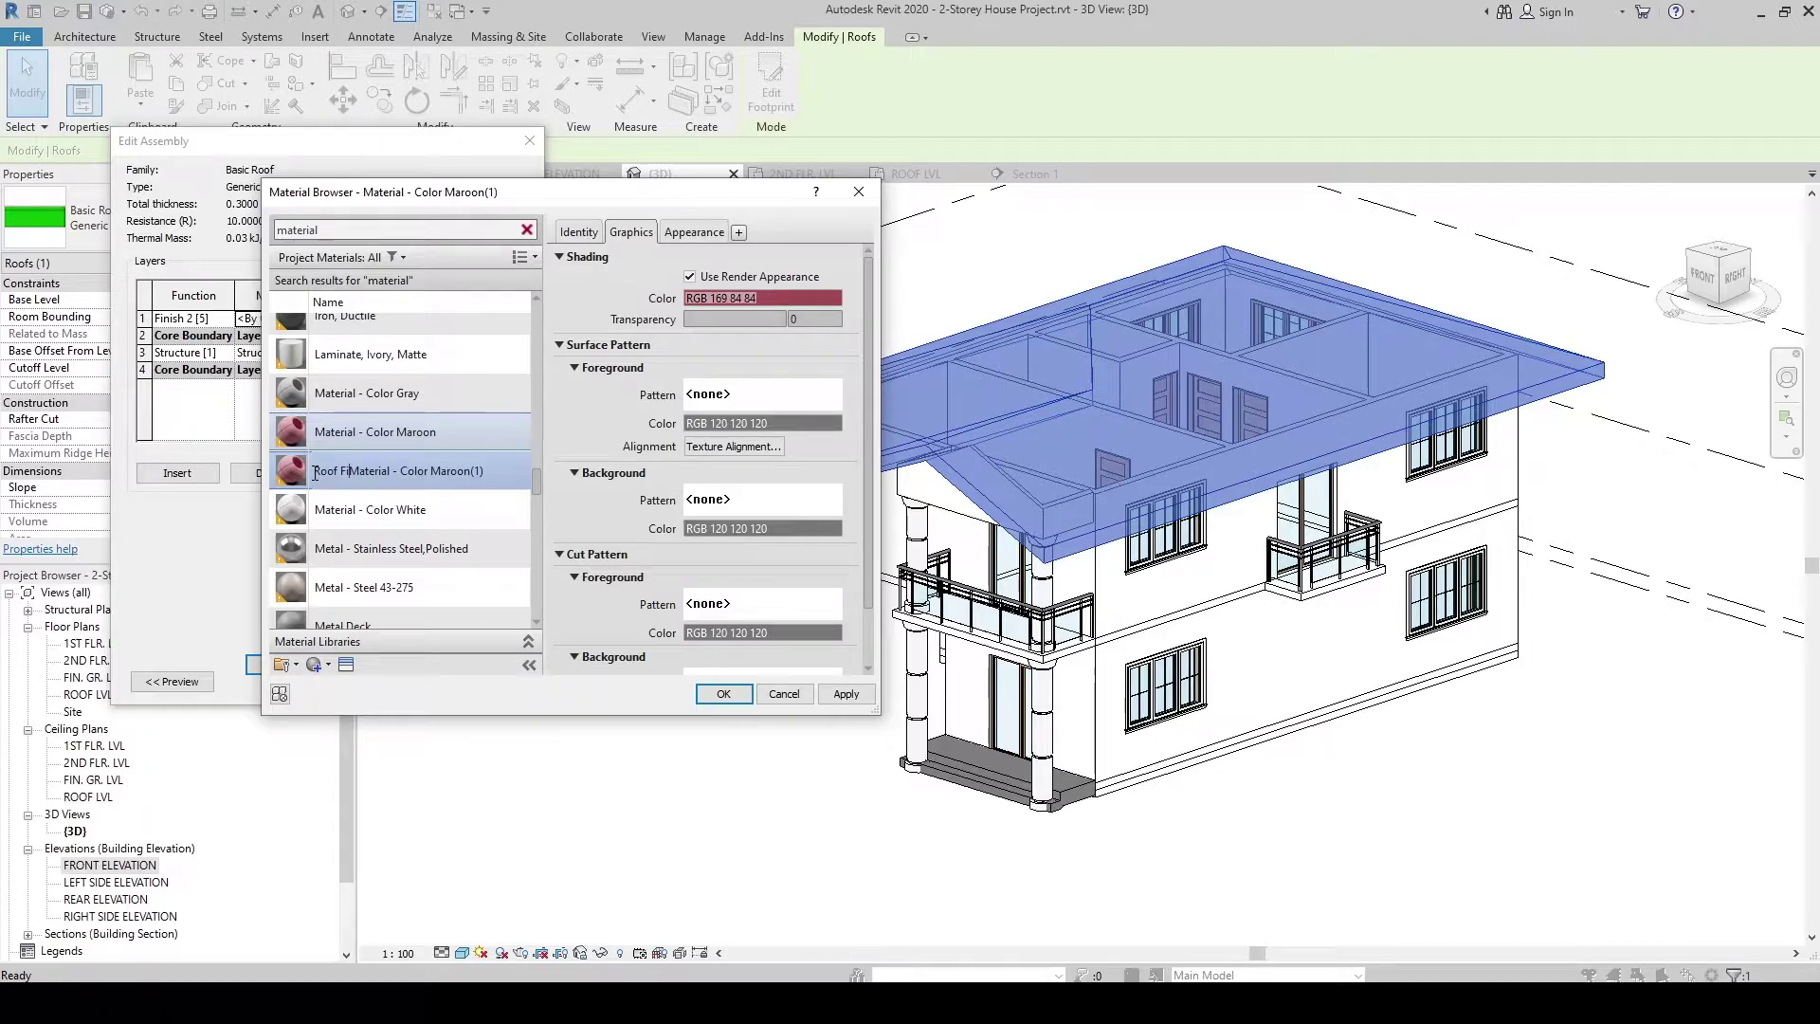
type("nish")
key("End")
key("BackSpace")
key("BackSpace")
key("BackSpace")
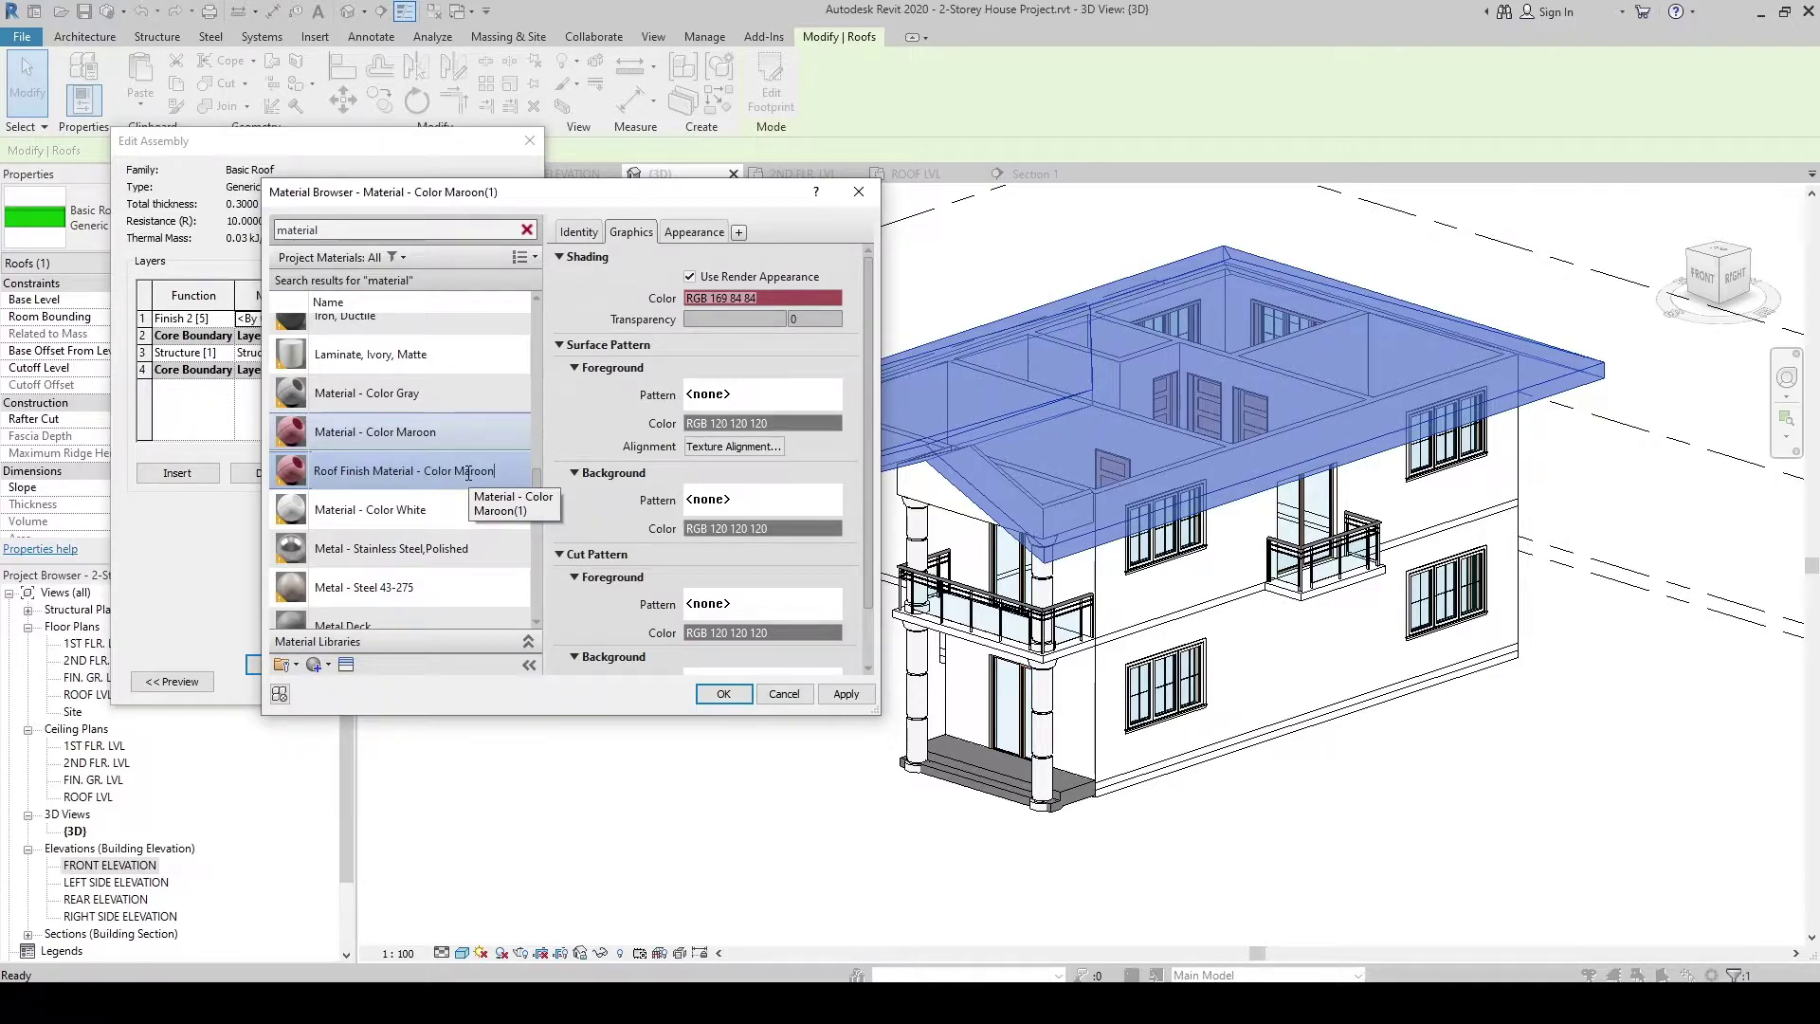
key("Return")
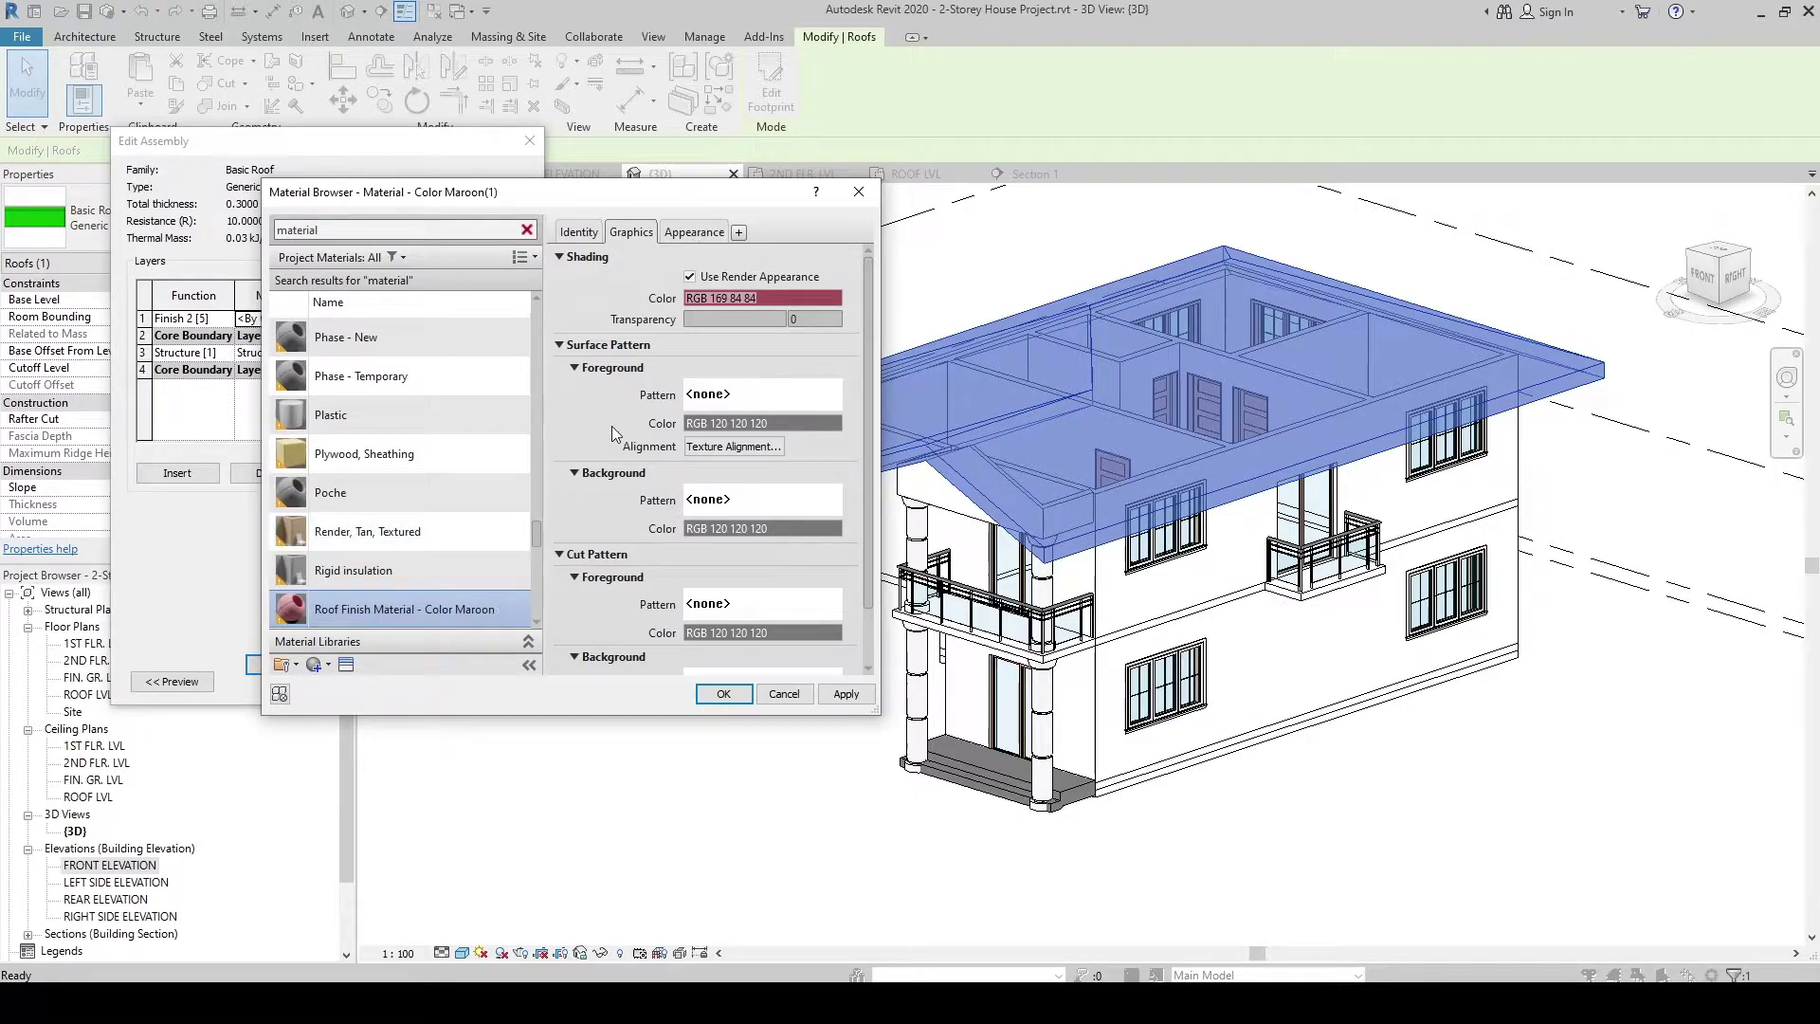
left_click(679, 233)
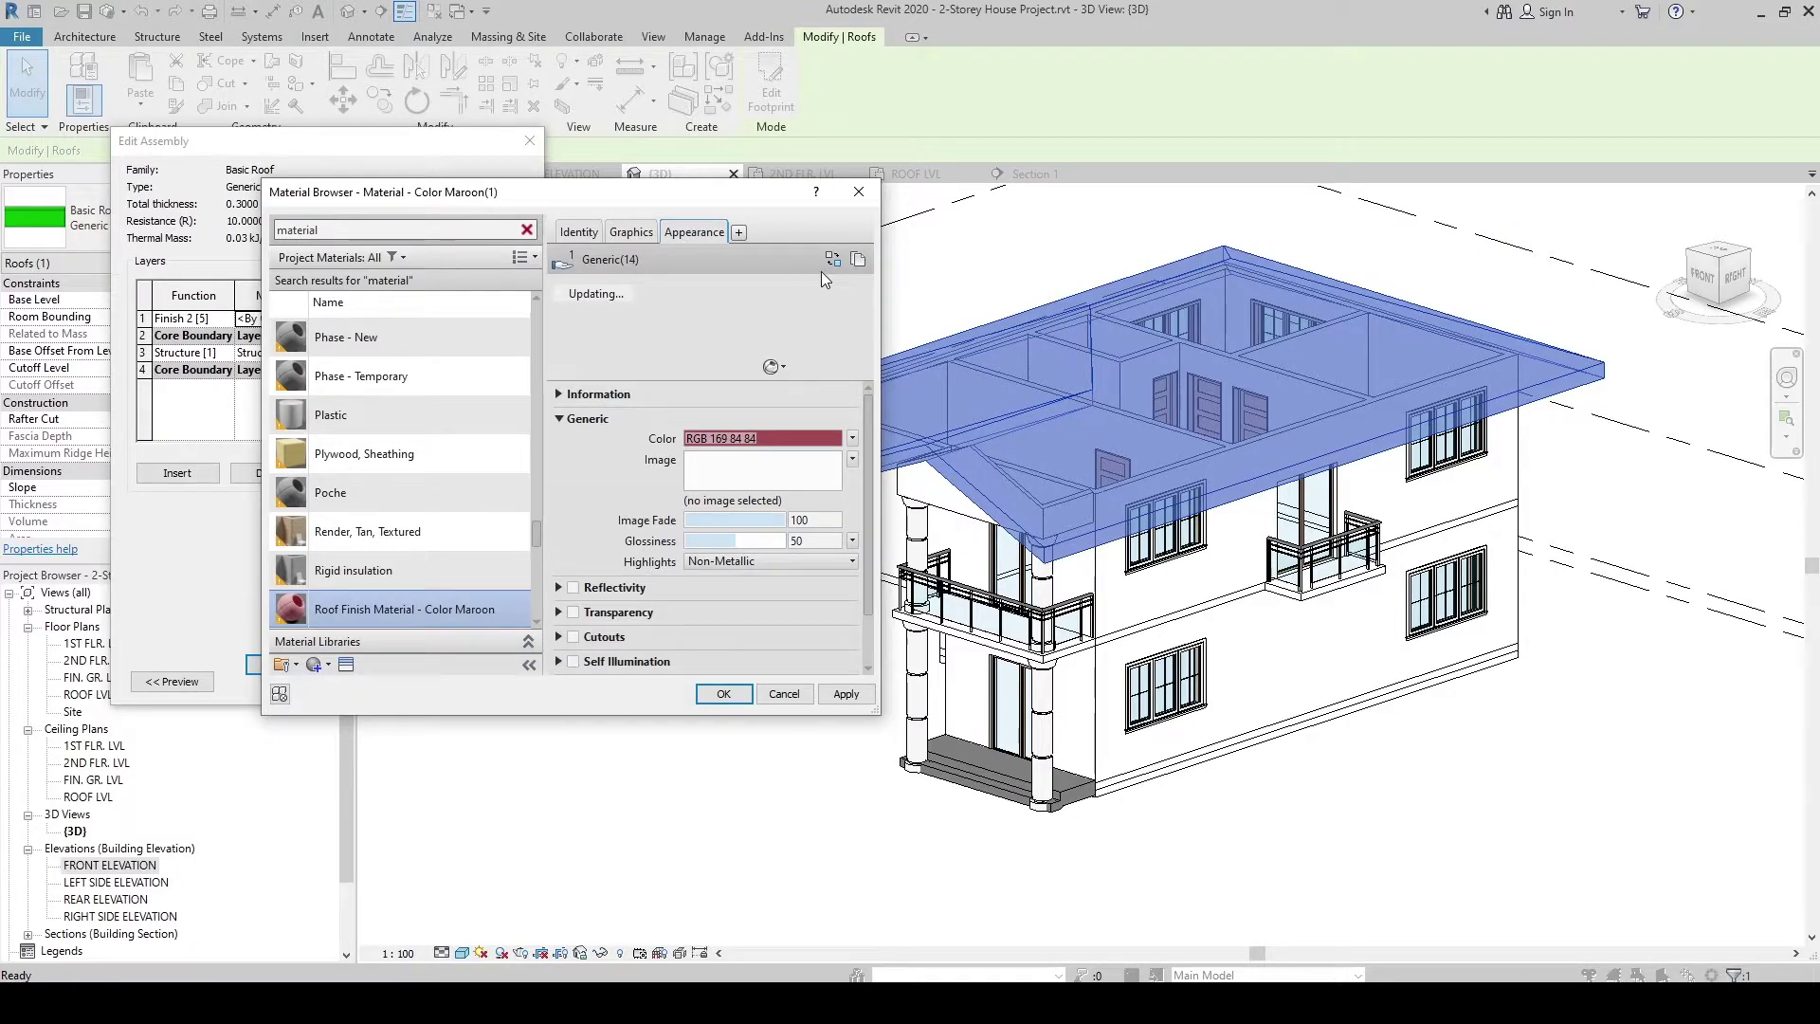
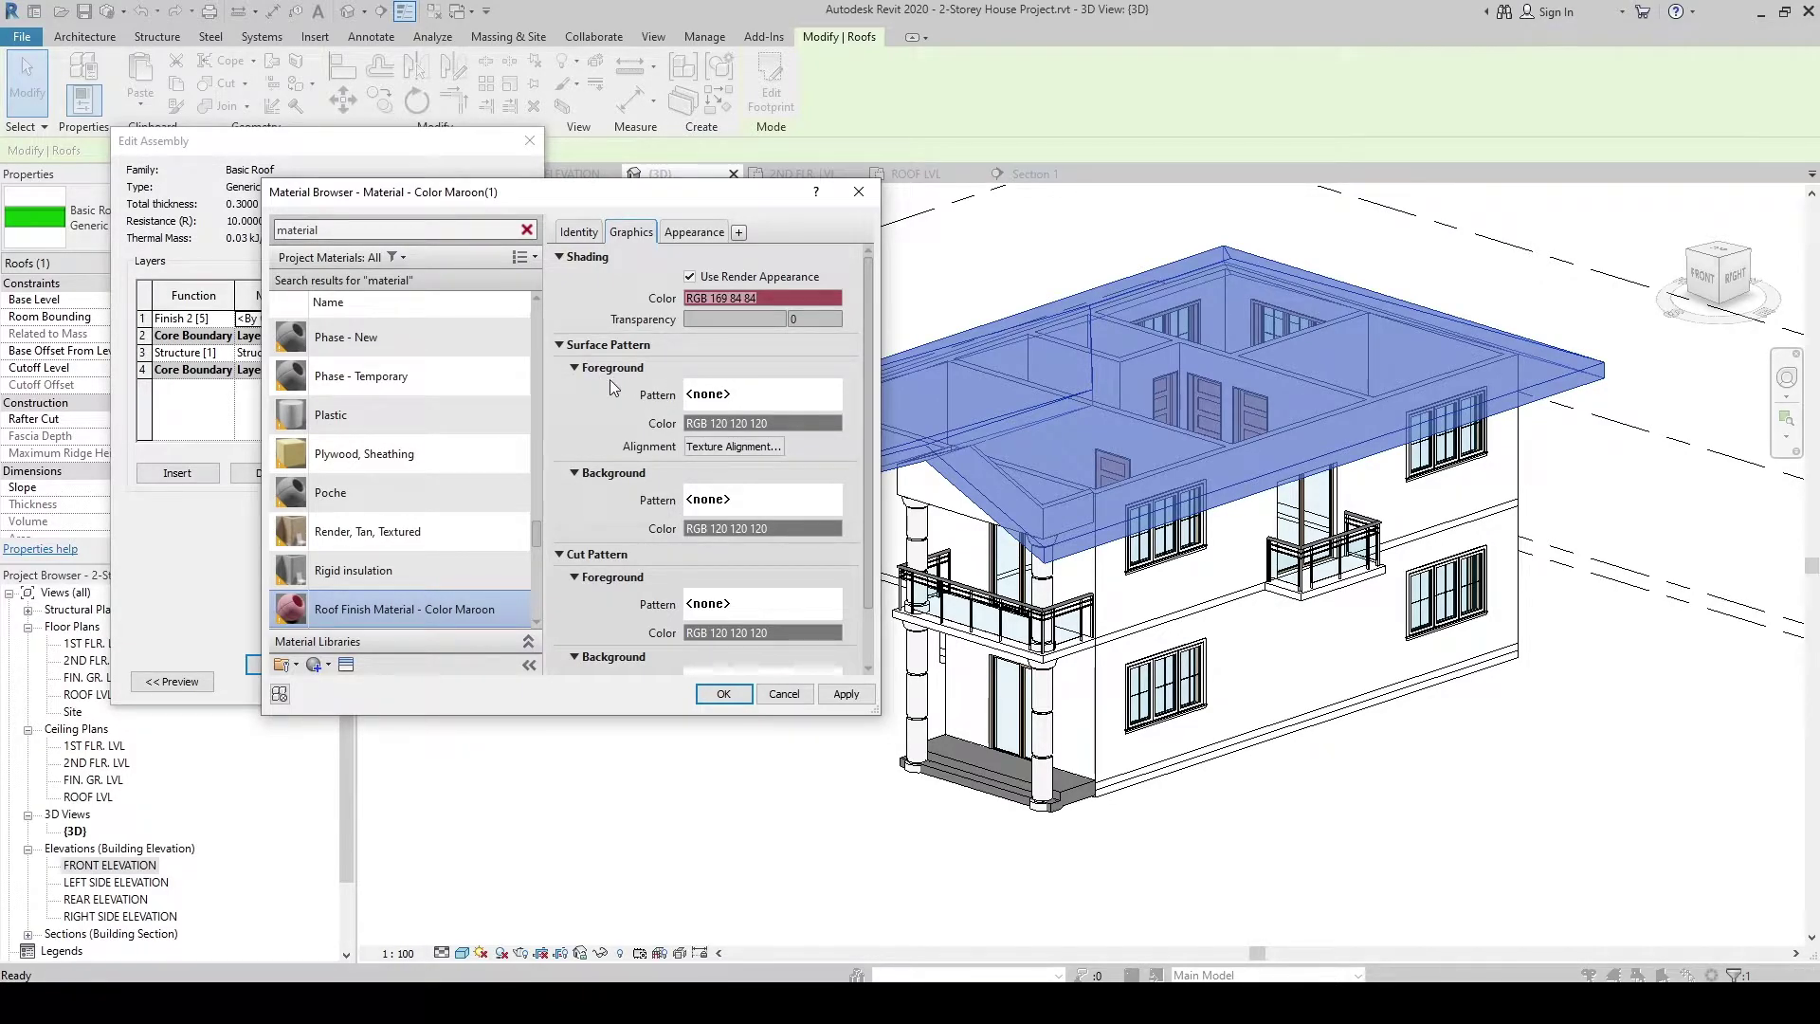
Step: Duplicate the 75mm vertical model fill pattern for the roof finish material's surface foreground and name it 300mm vertical
left_click(731, 398)
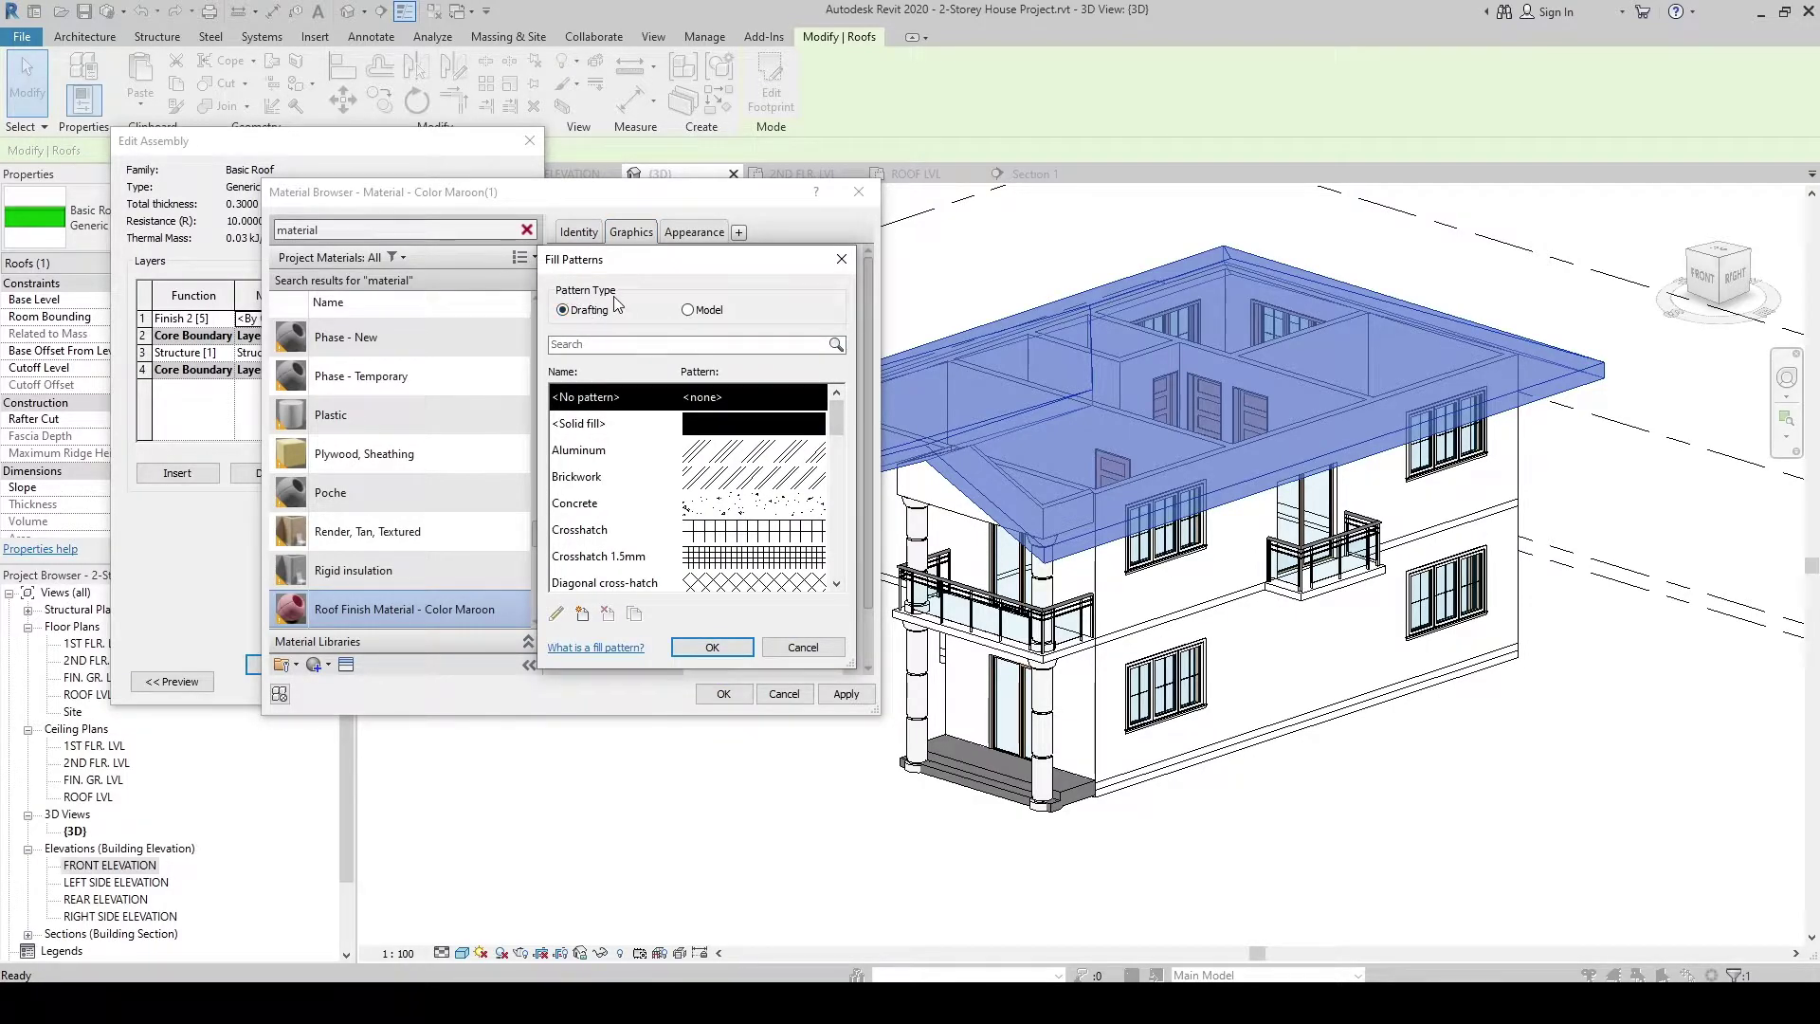
left_click(689, 312)
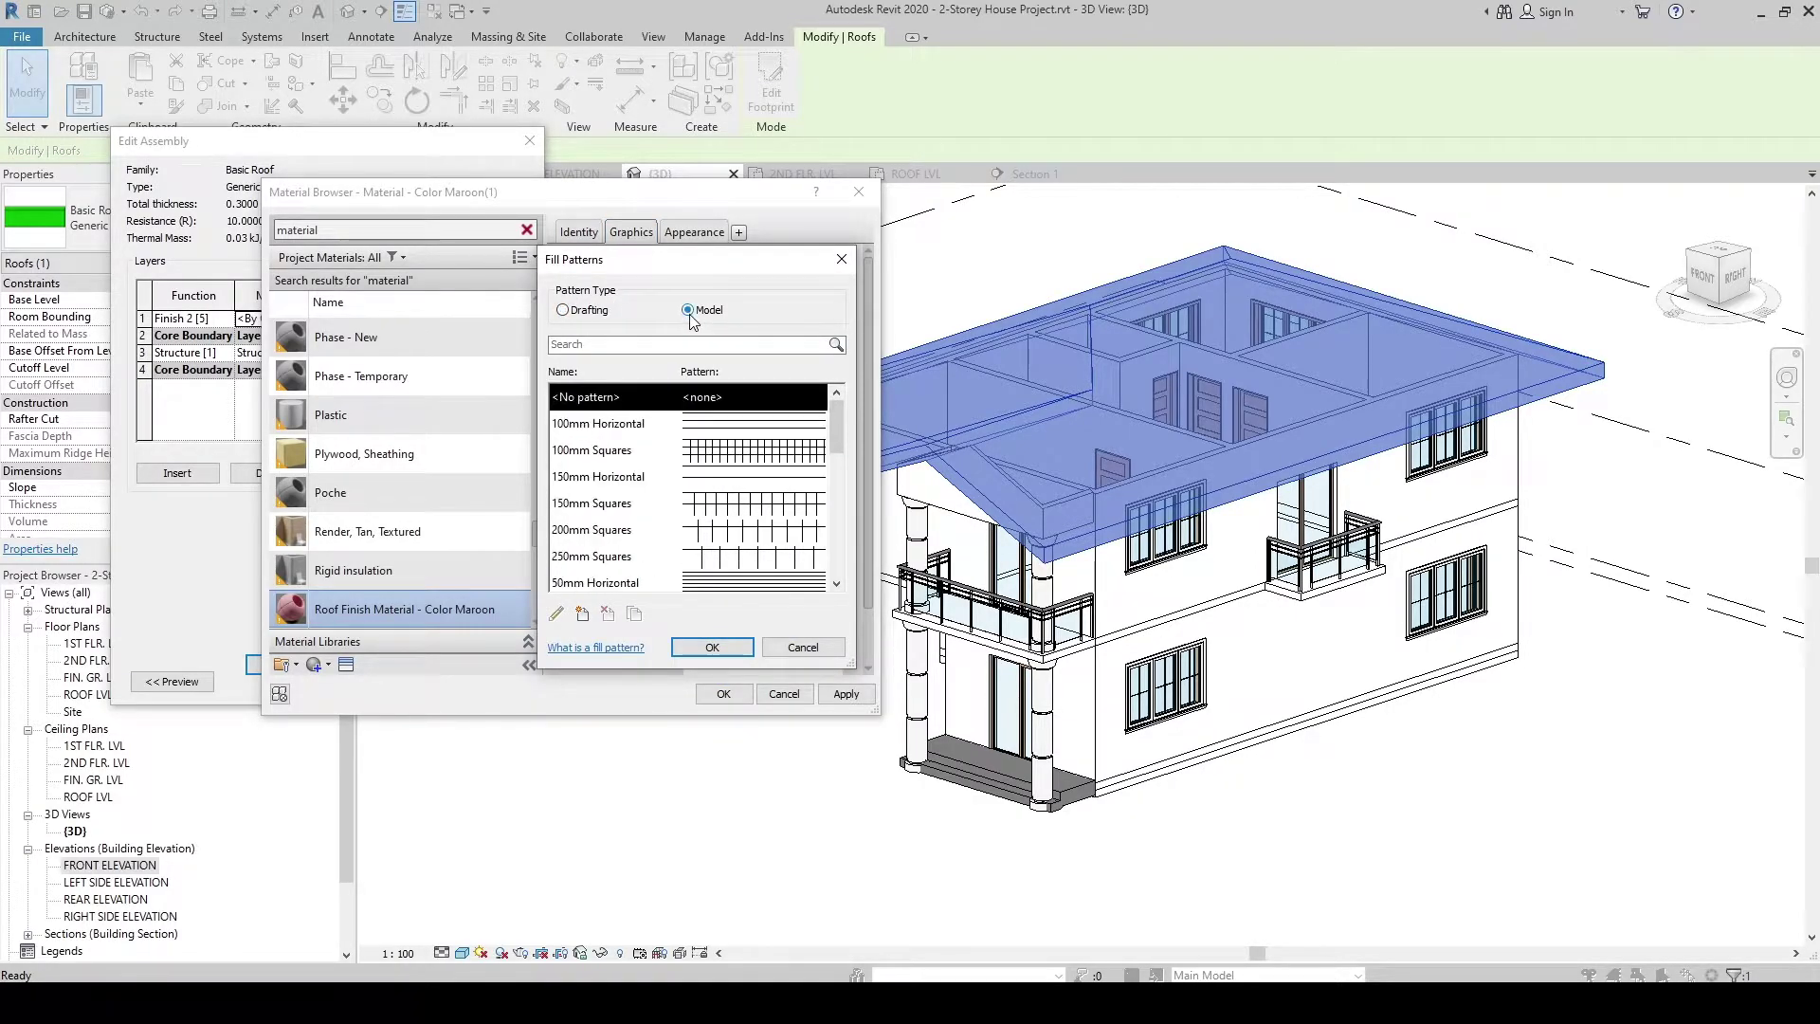
mouse_move(838, 414)
left_mouse_down()
mouse_move(833, 538)
mouse_move(832, 491)
left_mouse_up()
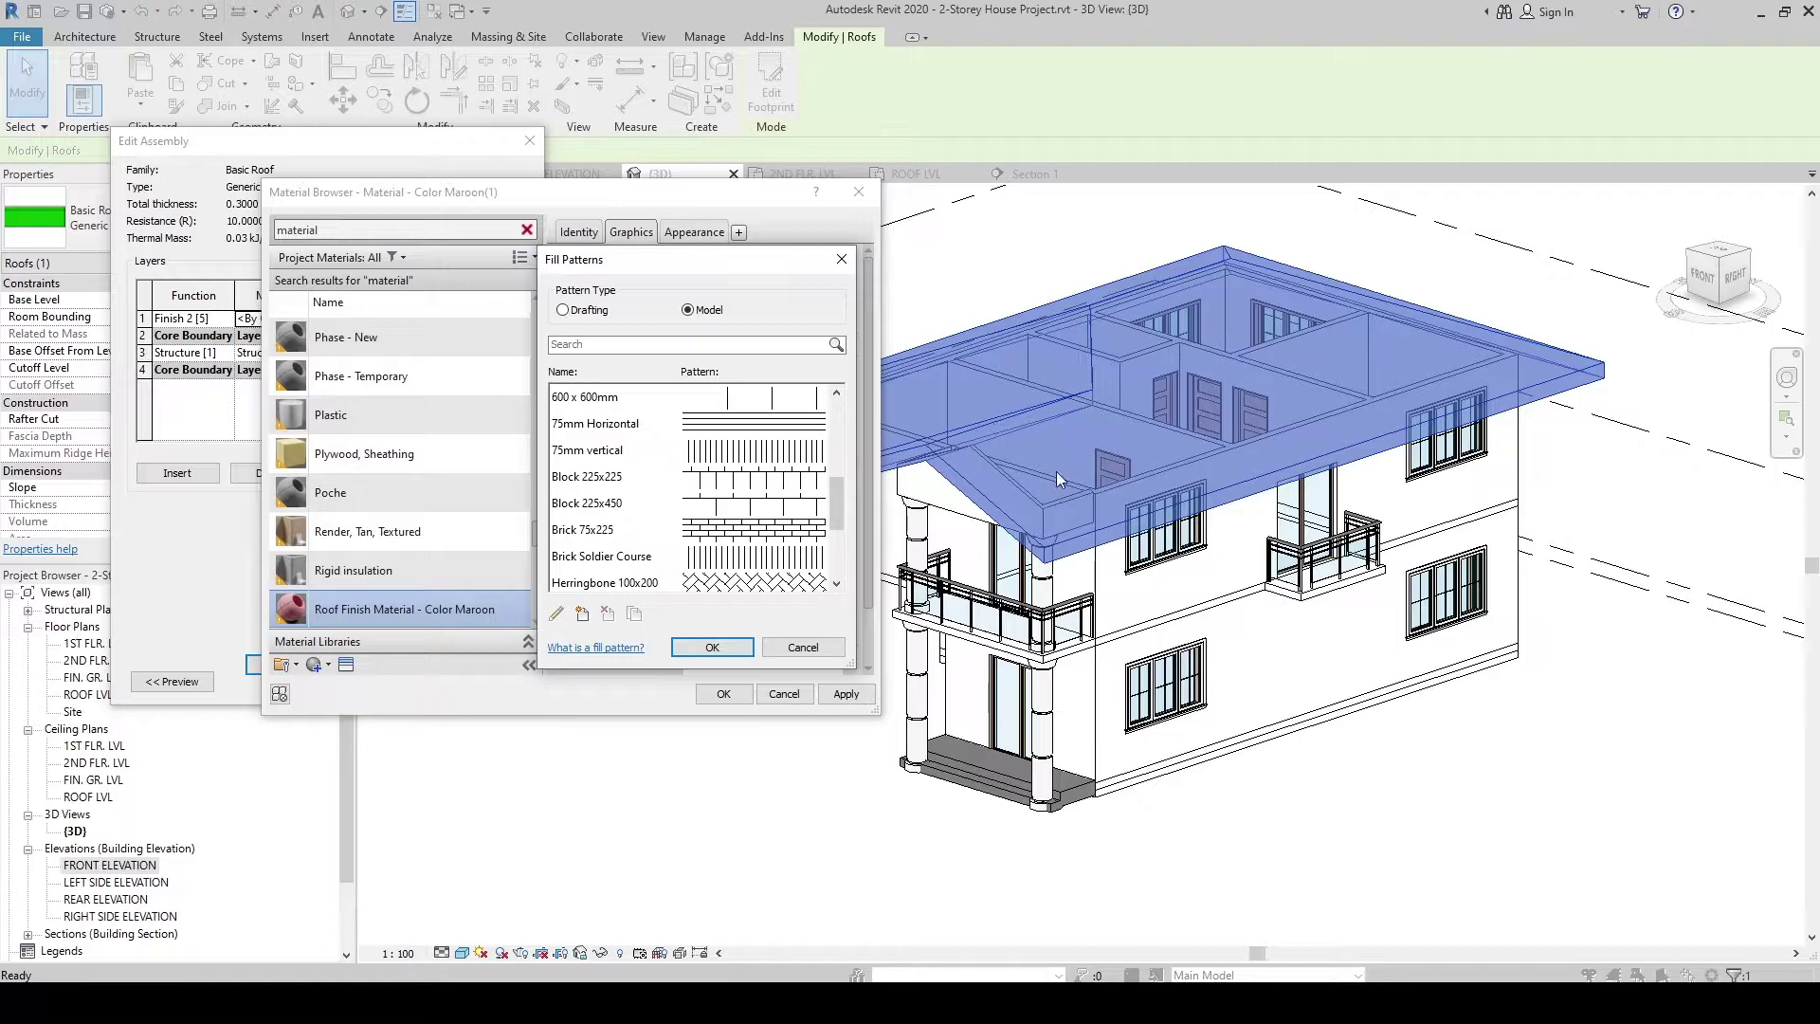
left_click(619, 456)
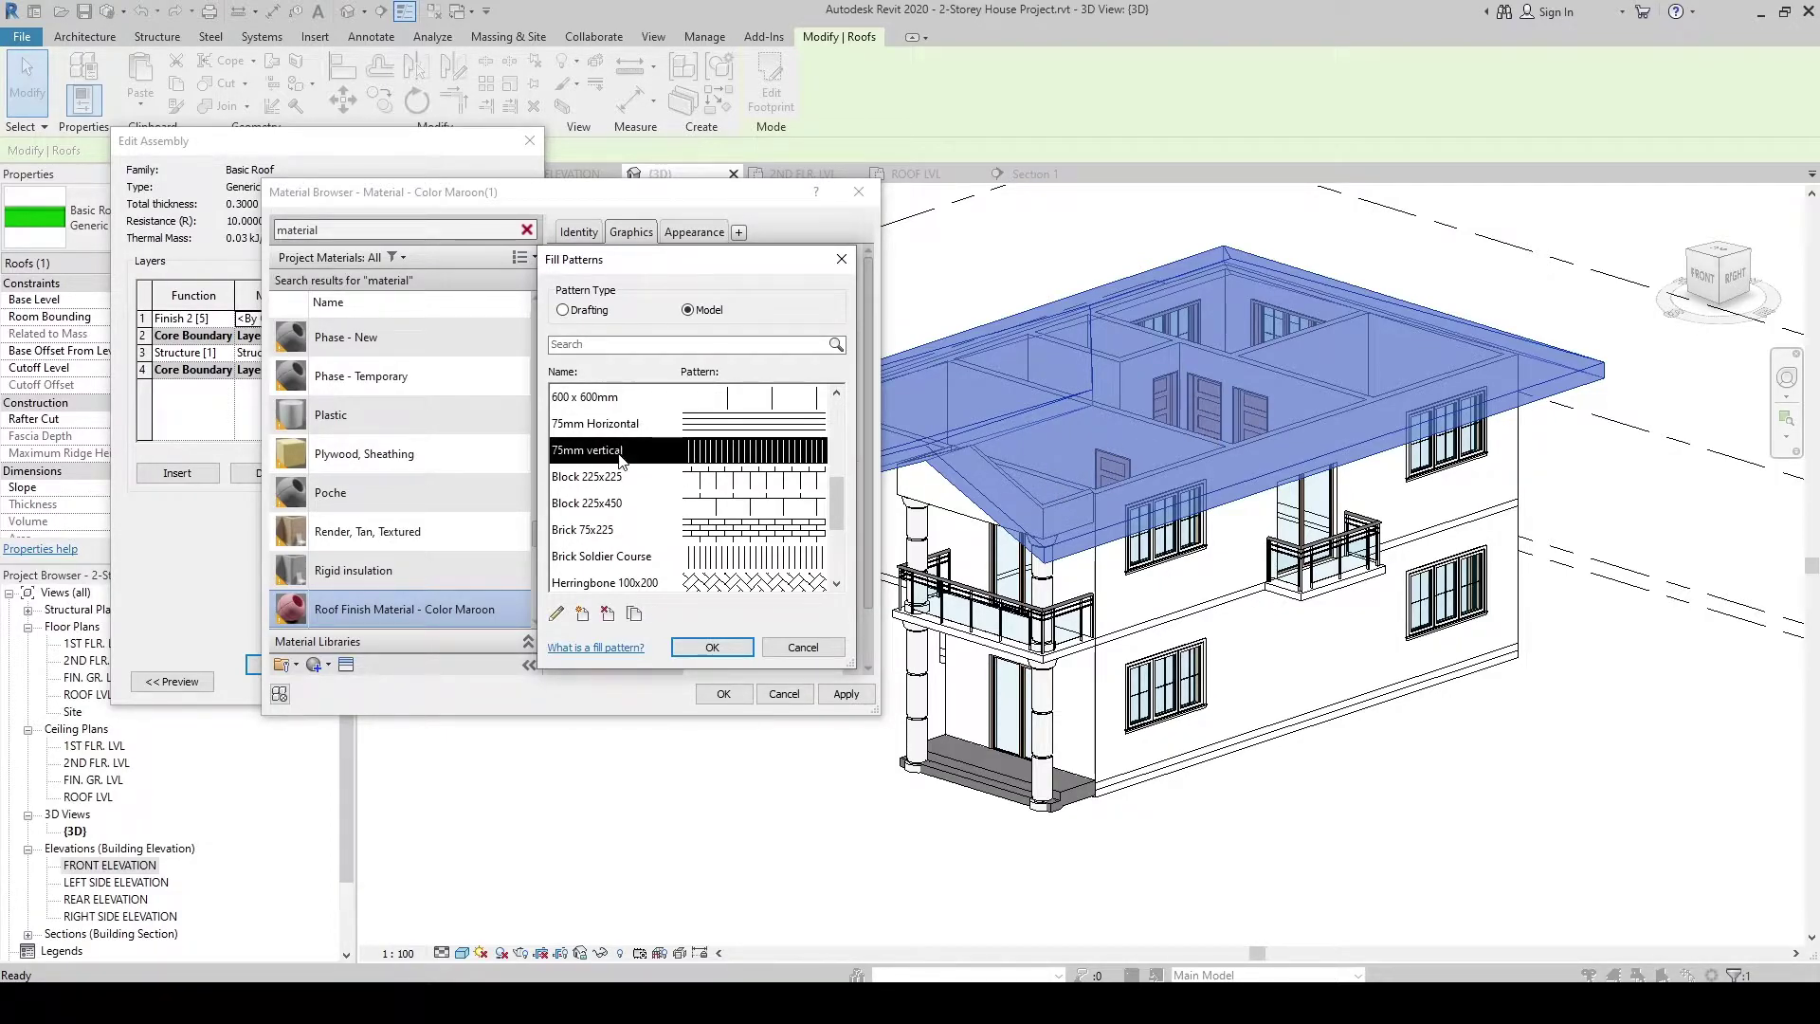
left_click(634, 615)
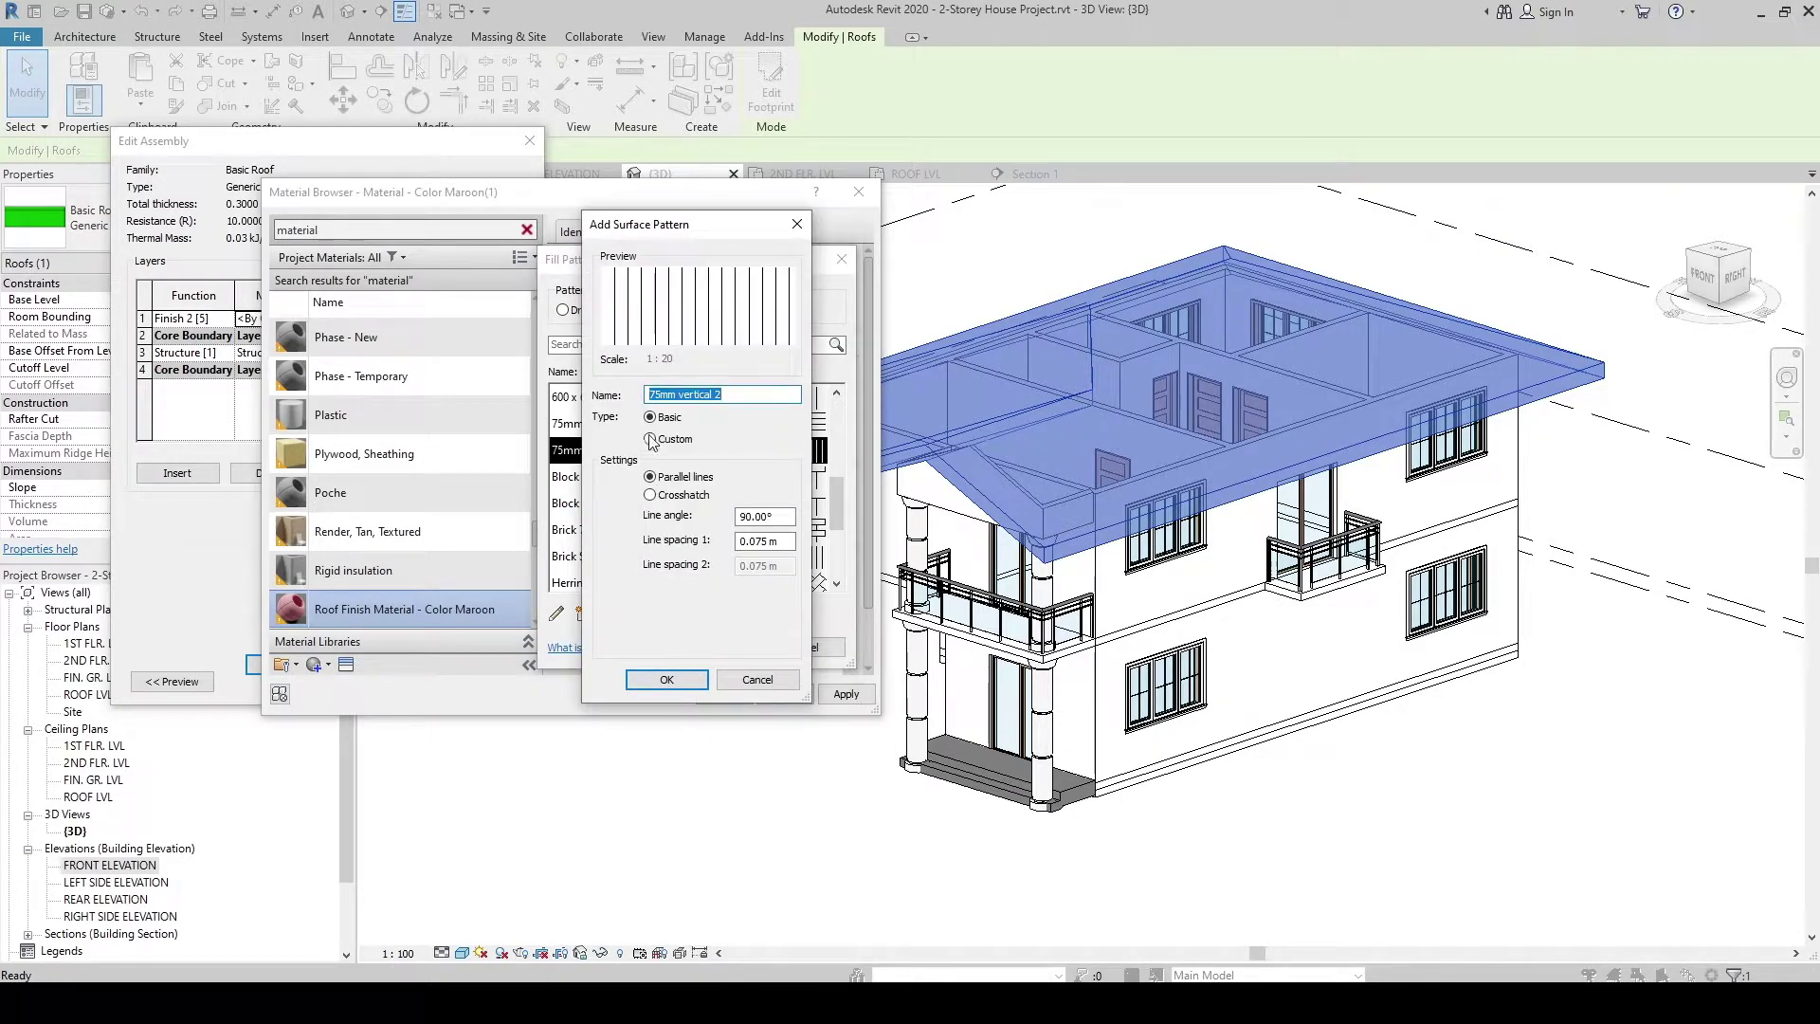
left_click(662, 394)
key("BackSpace")
key("BackSpace")
type("300")
Step: Set the new vertical pattern's line spacing 1 to 0.3 m
left_click(757, 541)
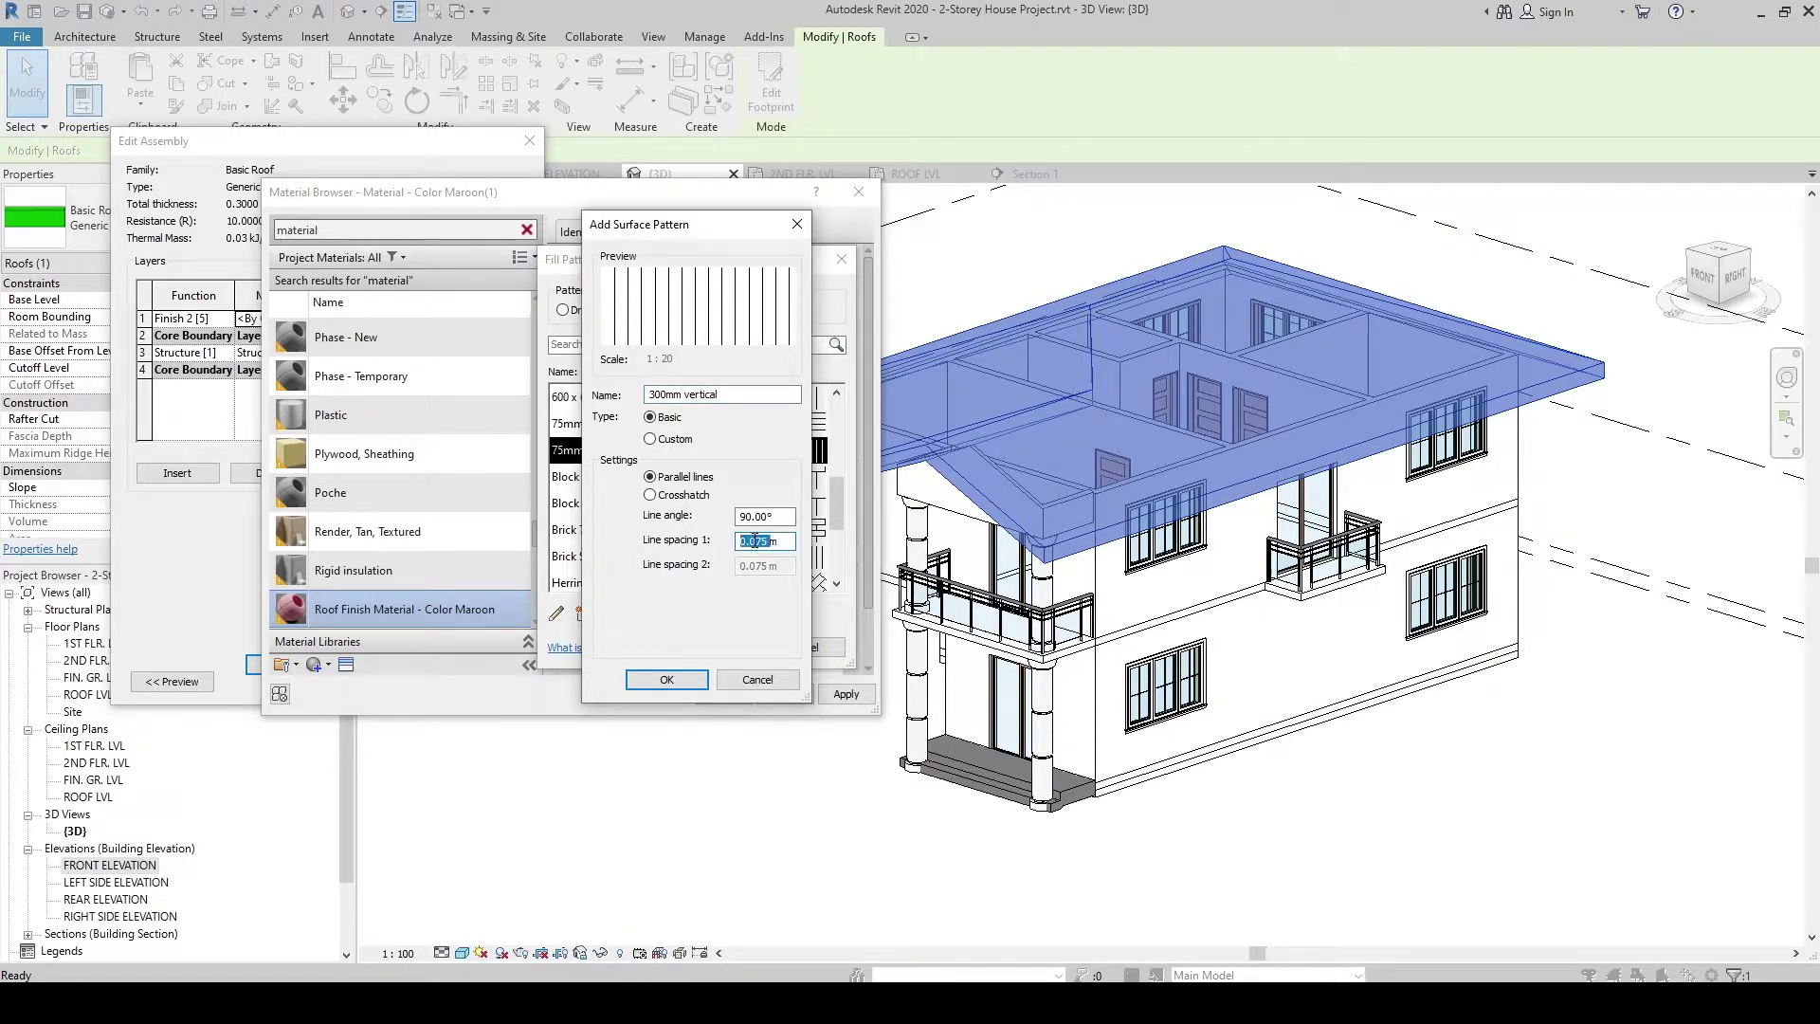
left_click(784, 543)
key("BackSpace")
key("BackSpace")
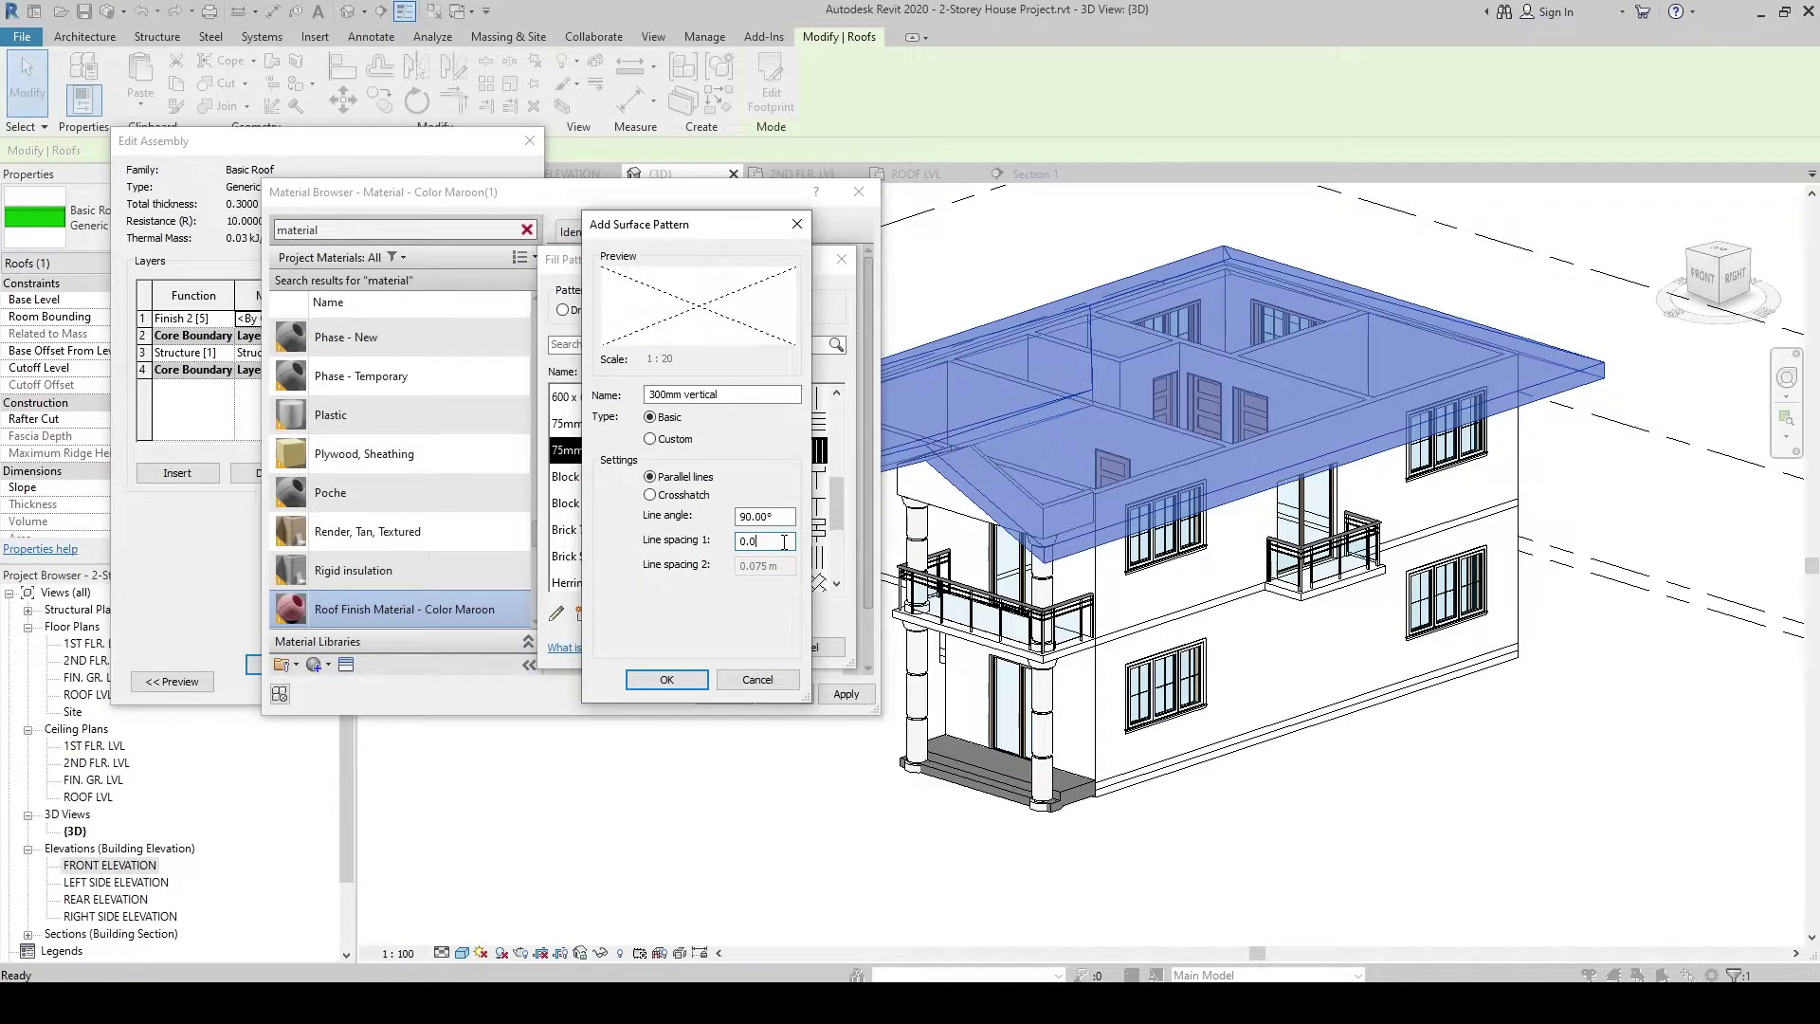
type("3")
left_click(667, 679)
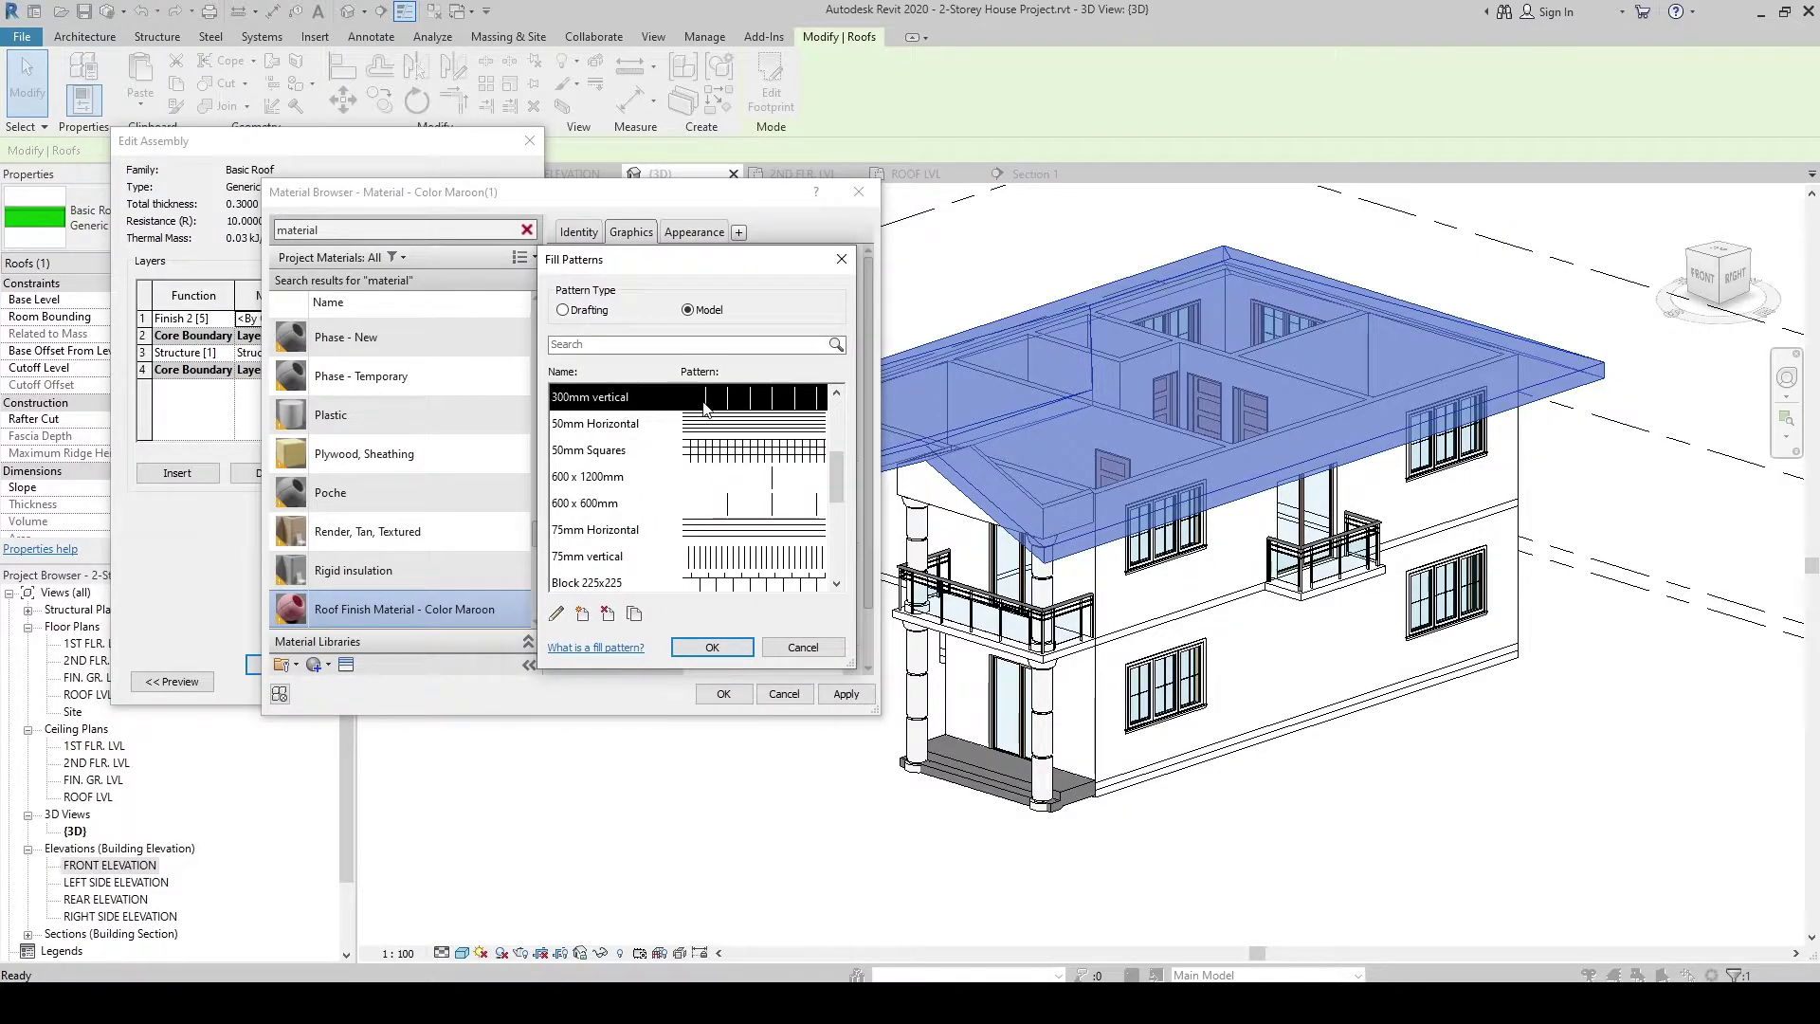
Step: Apply the 300mm vertical pattern to the maroon roof finish material and assign the material to the roof's finish layer
left_click(726, 646)
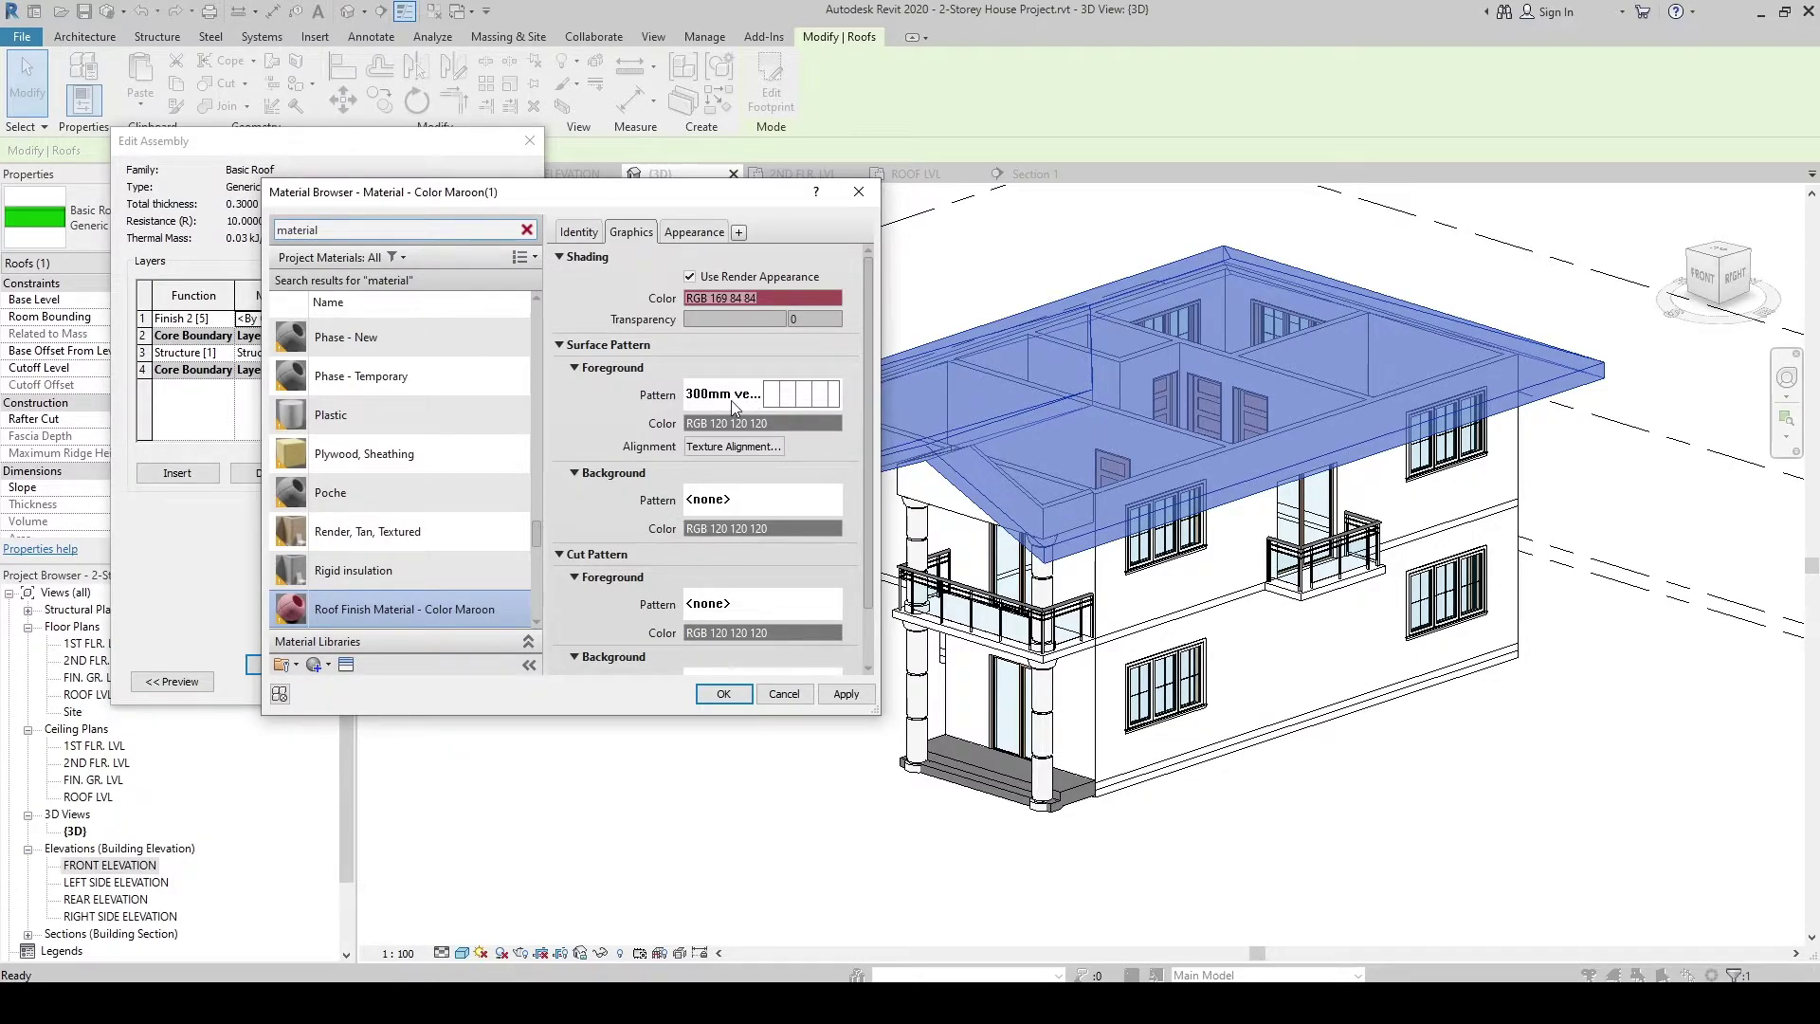
left_click(837, 696)
left_click(723, 700)
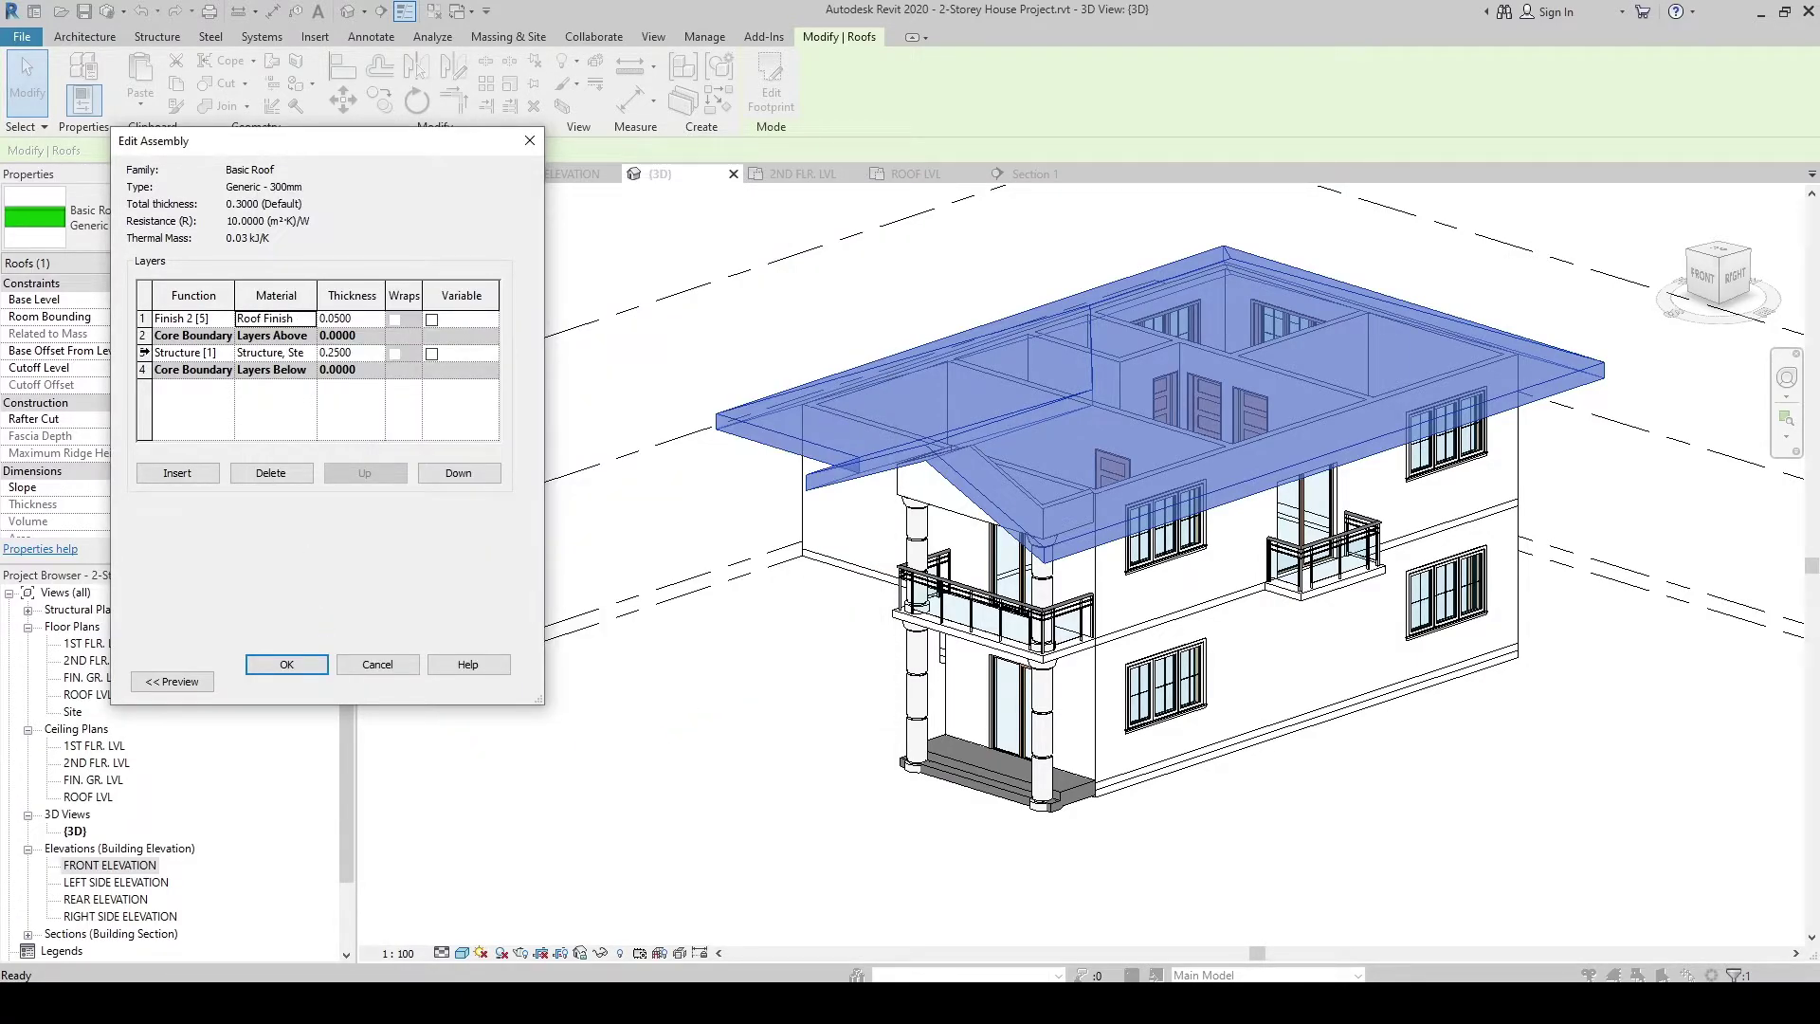
left_click(145, 353)
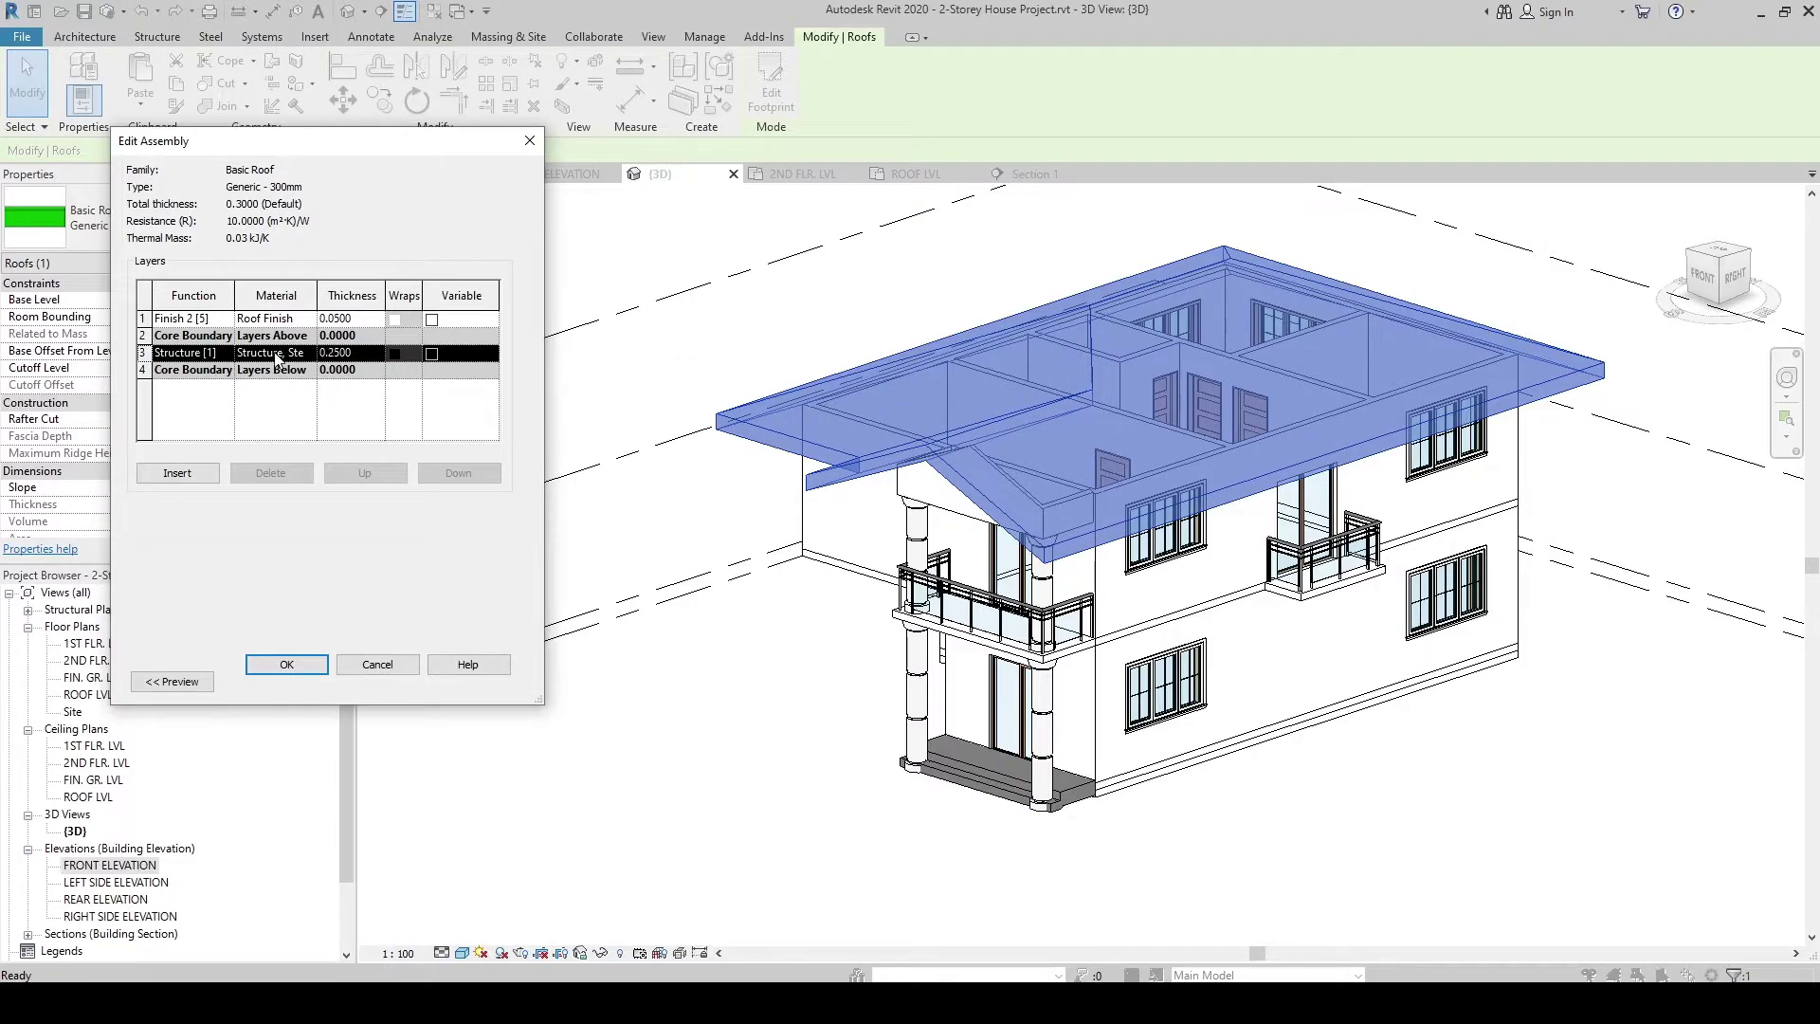
Step: Apply the edited layer assembly to the roof type, deselect the roof and examine its maroon surface pattern up close
left_click(142, 320)
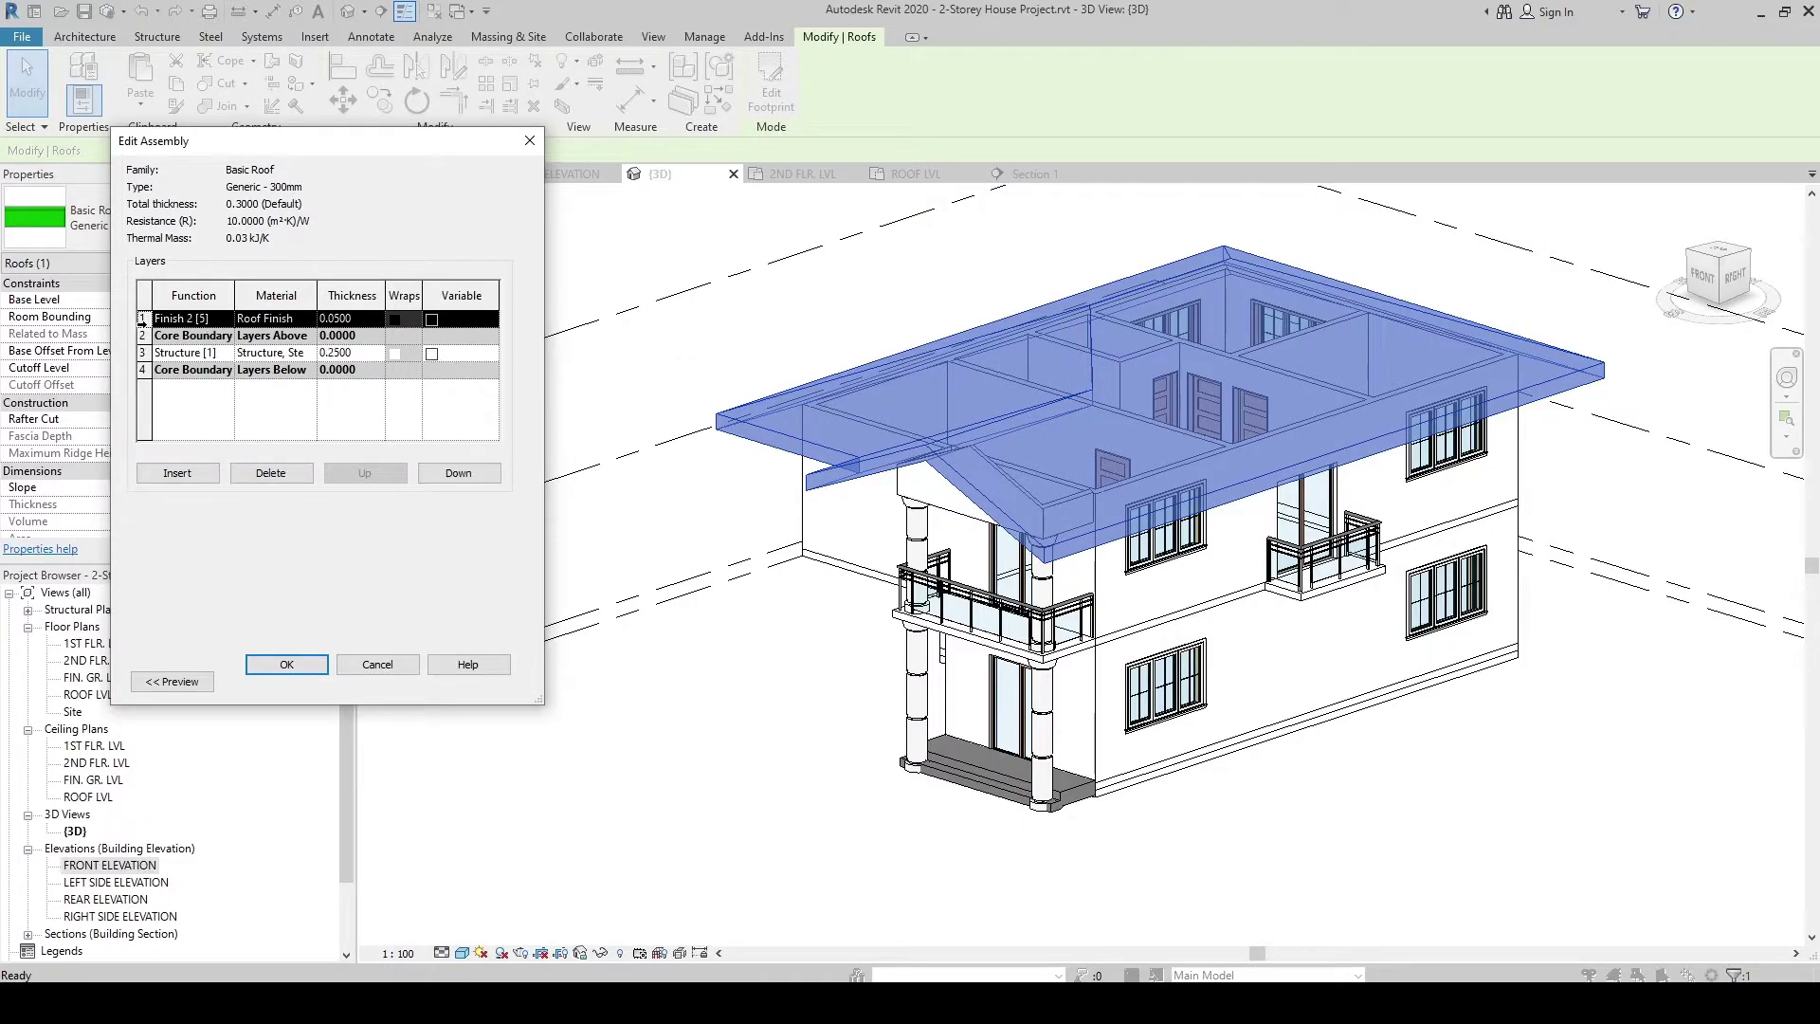
left_click(287, 663)
left_click(289, 680)
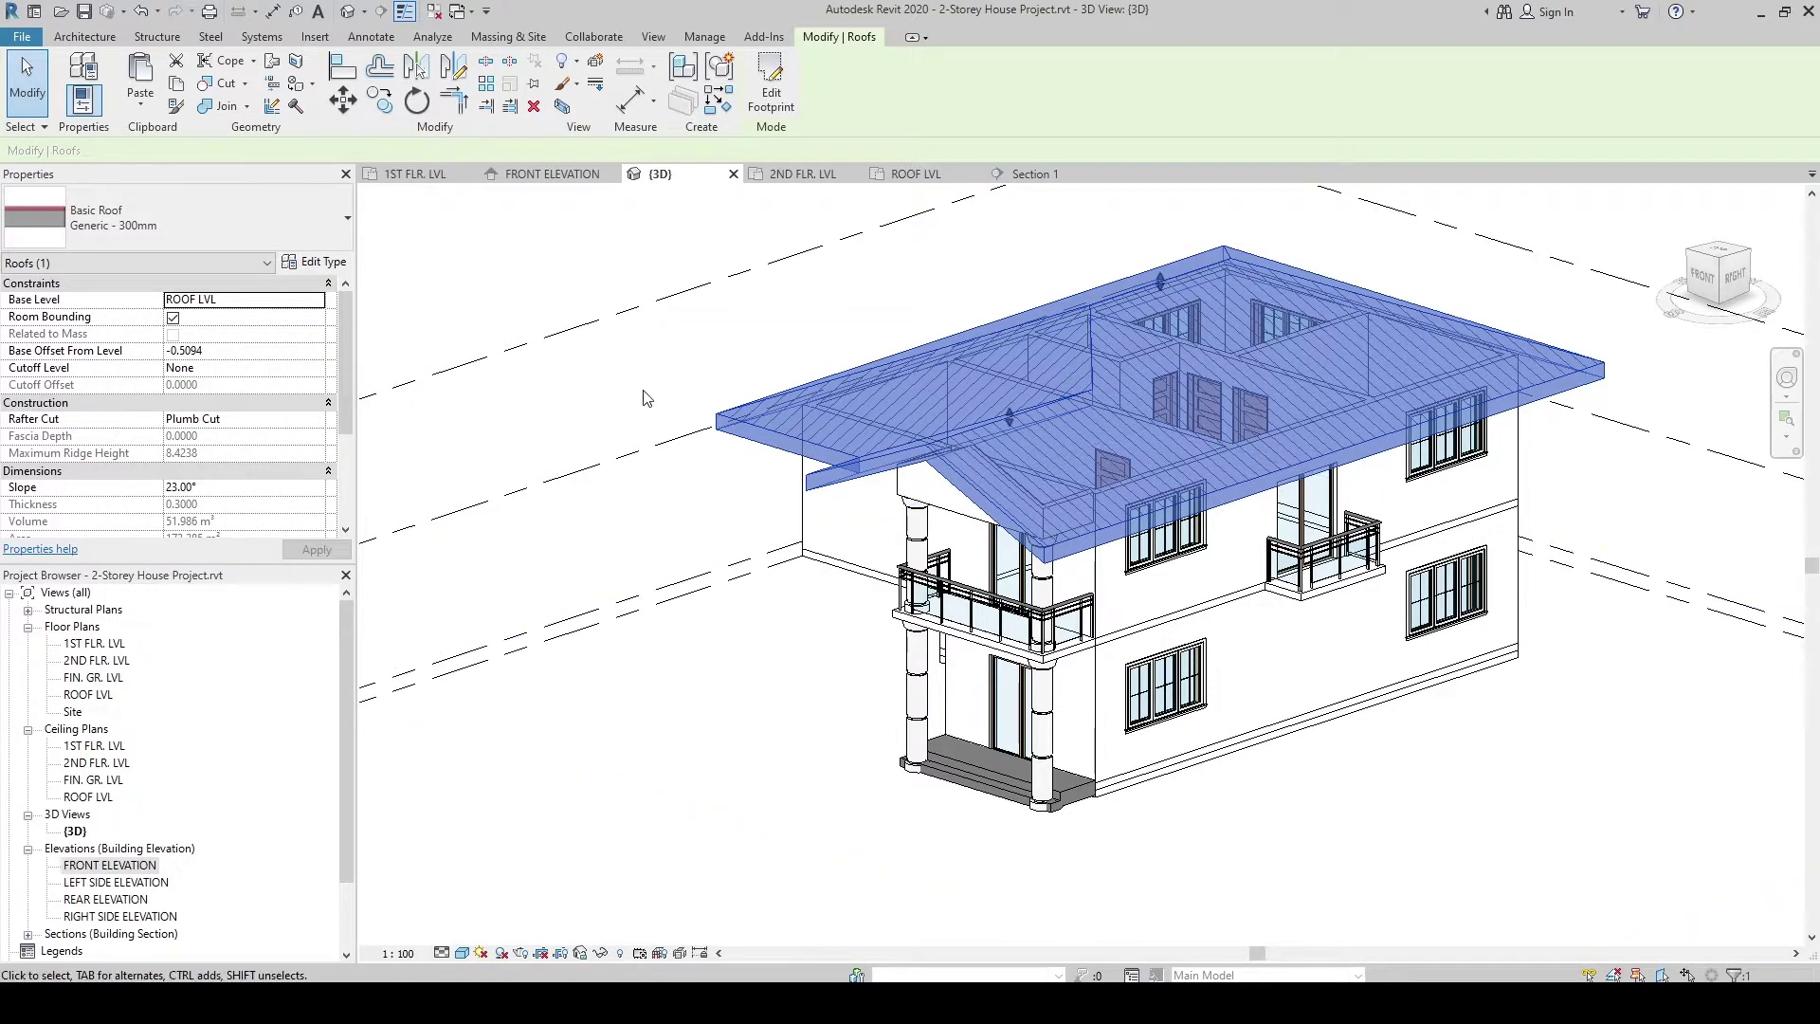
left_click(478, 268)
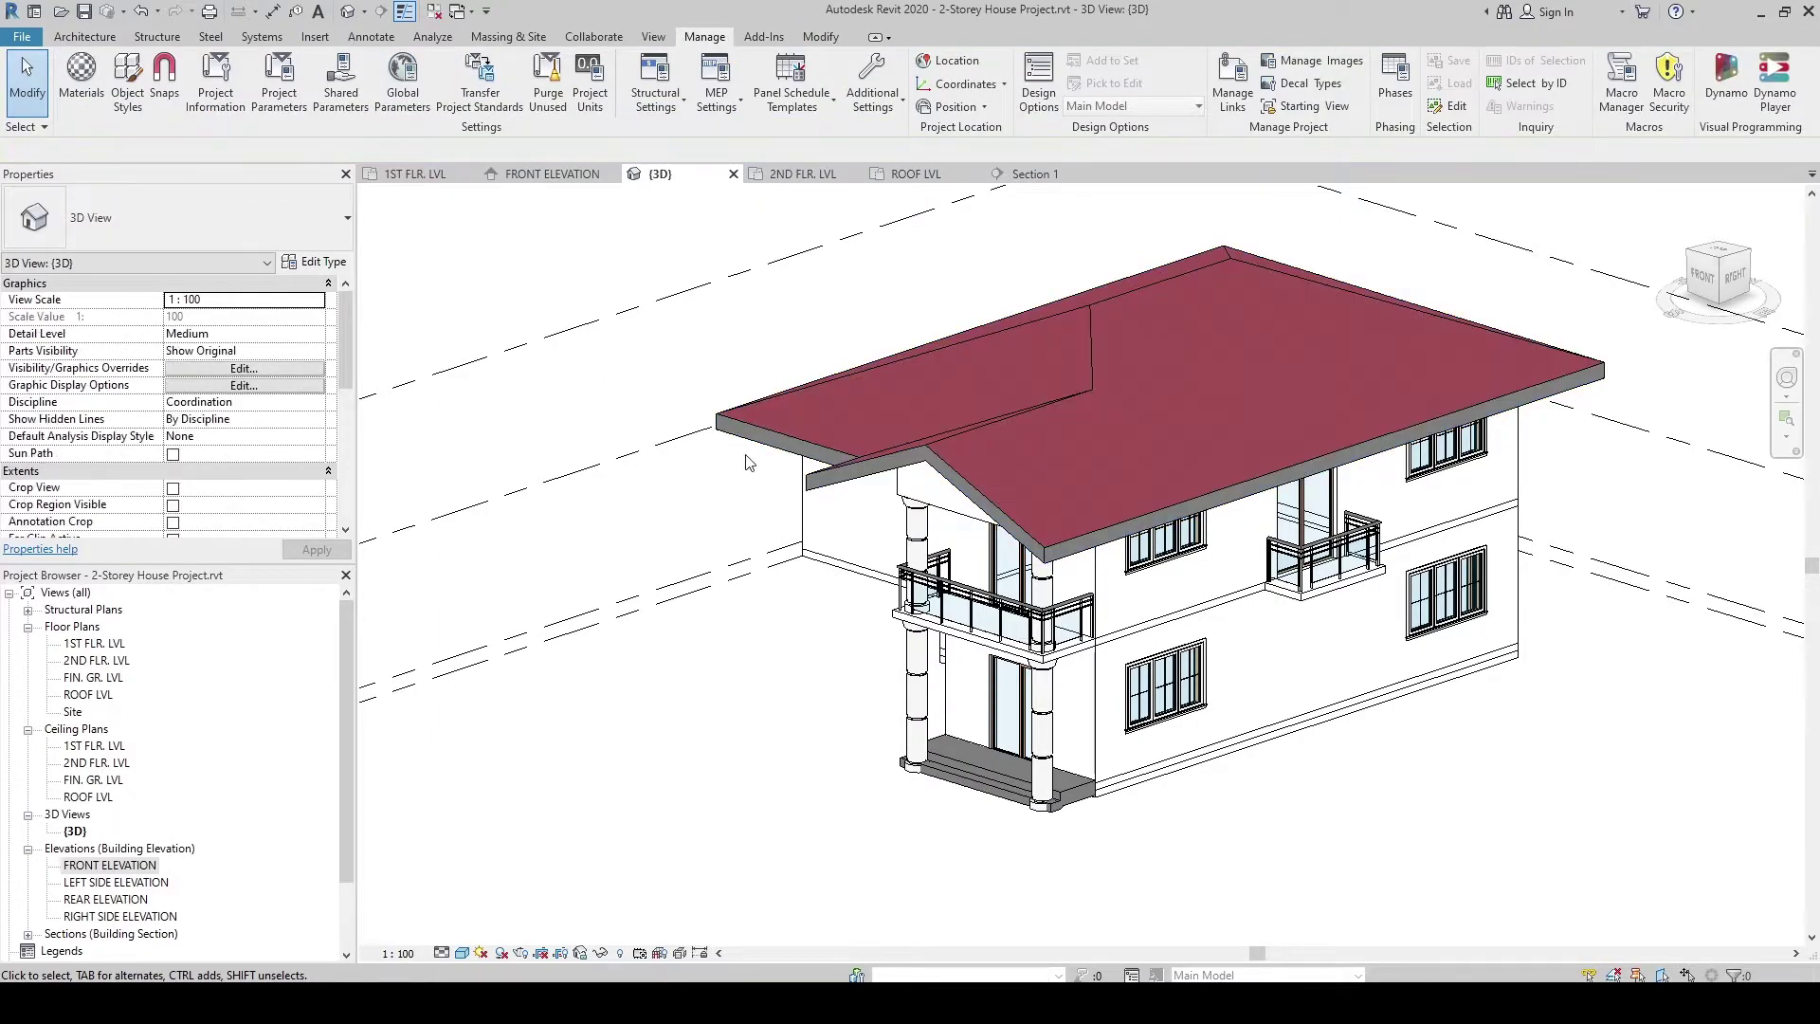
scroll(1260, 424, "up", 4)
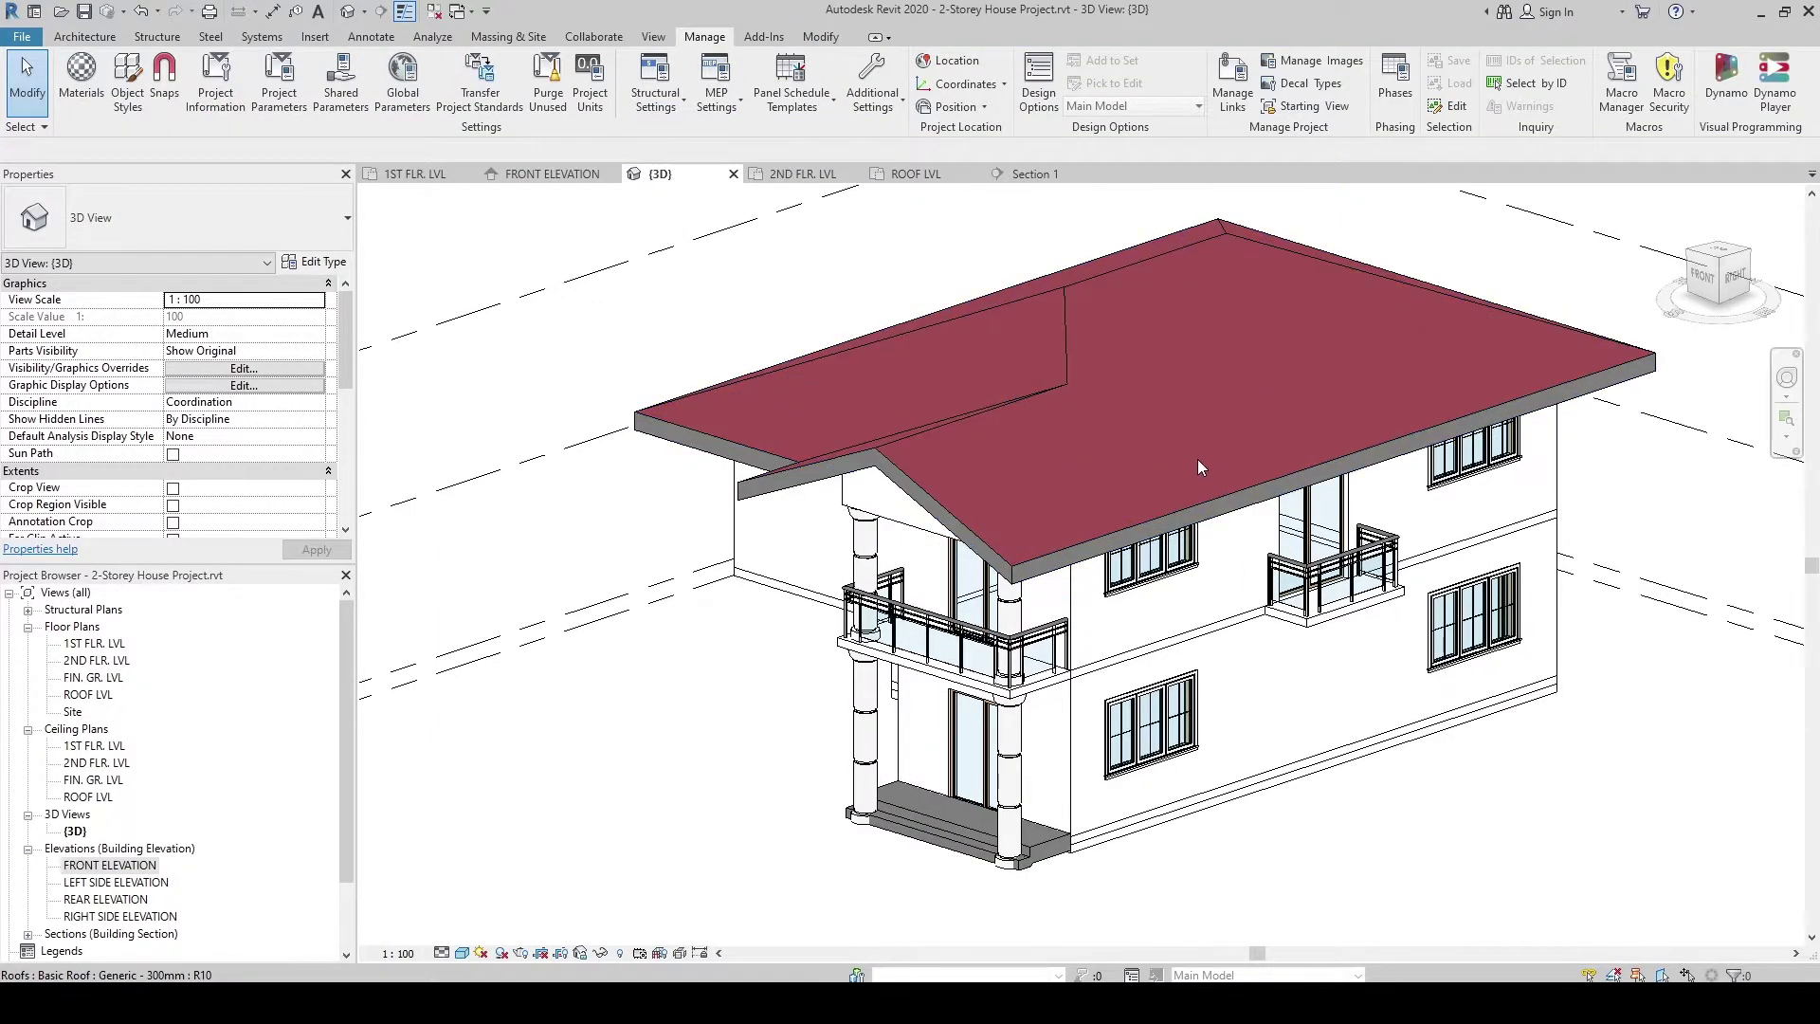
scroll(913, 497, "up", 3)
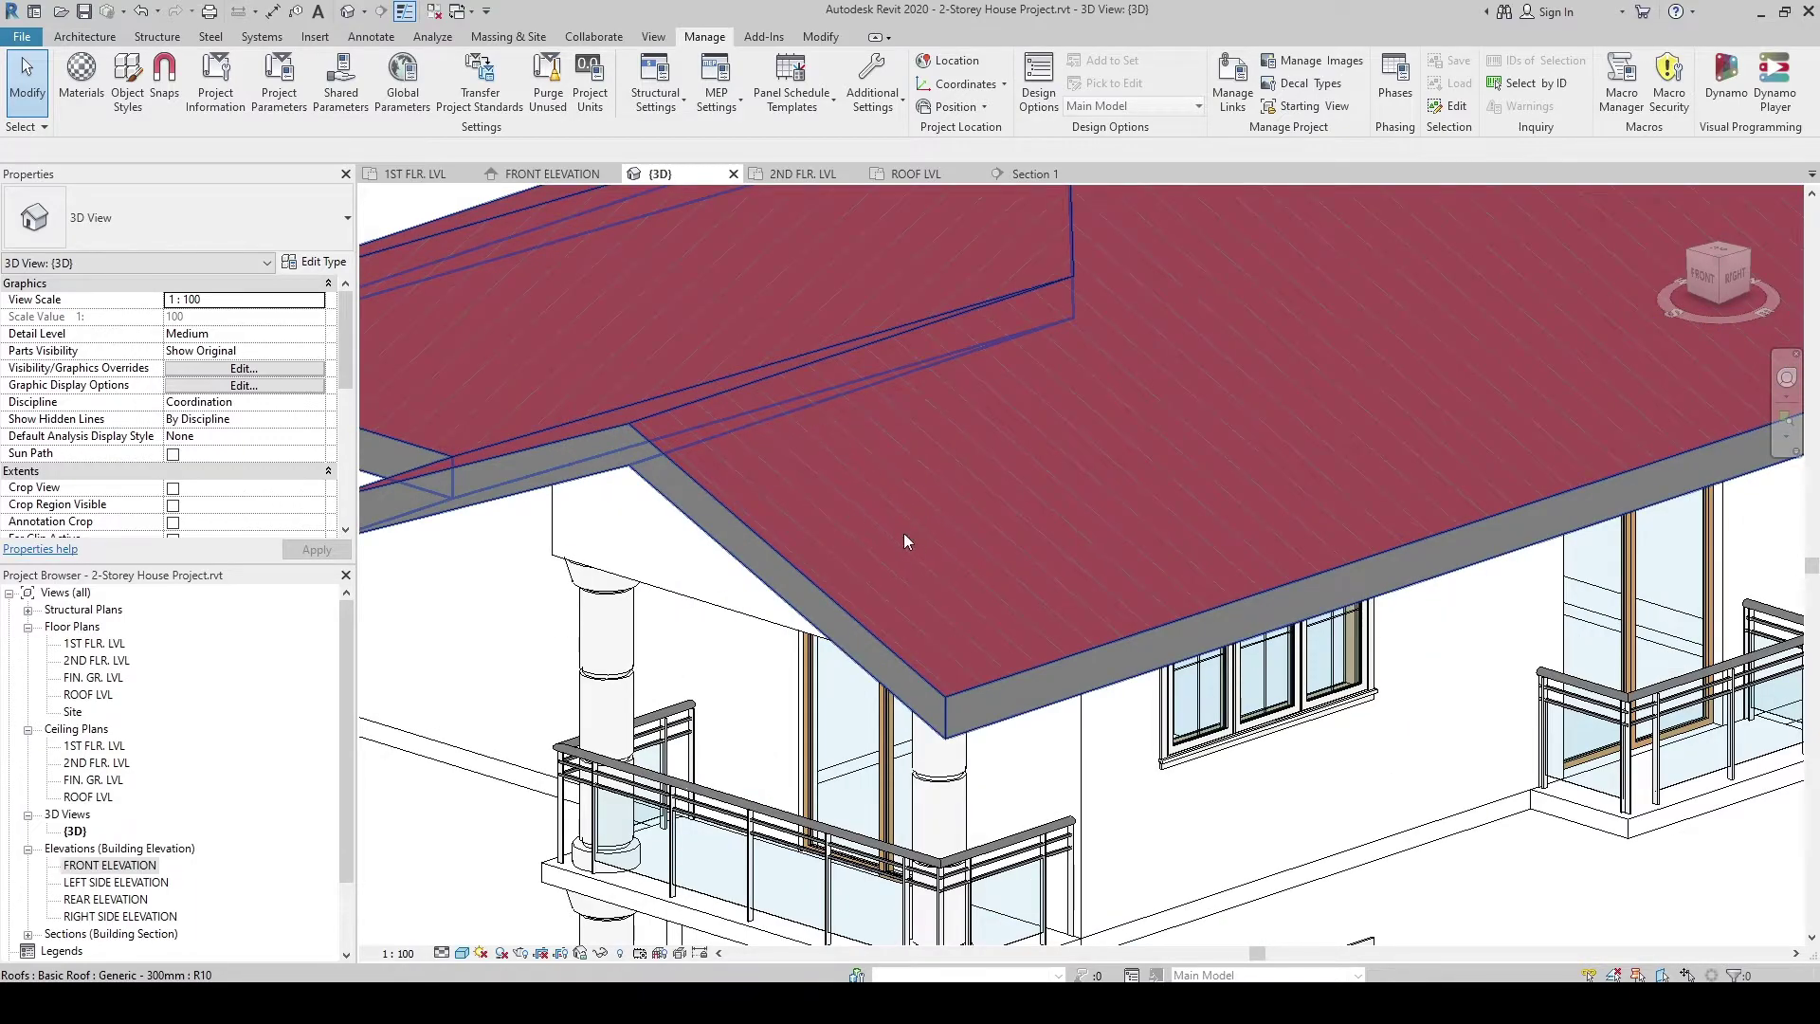
scroll(820, 445, "down", 2)
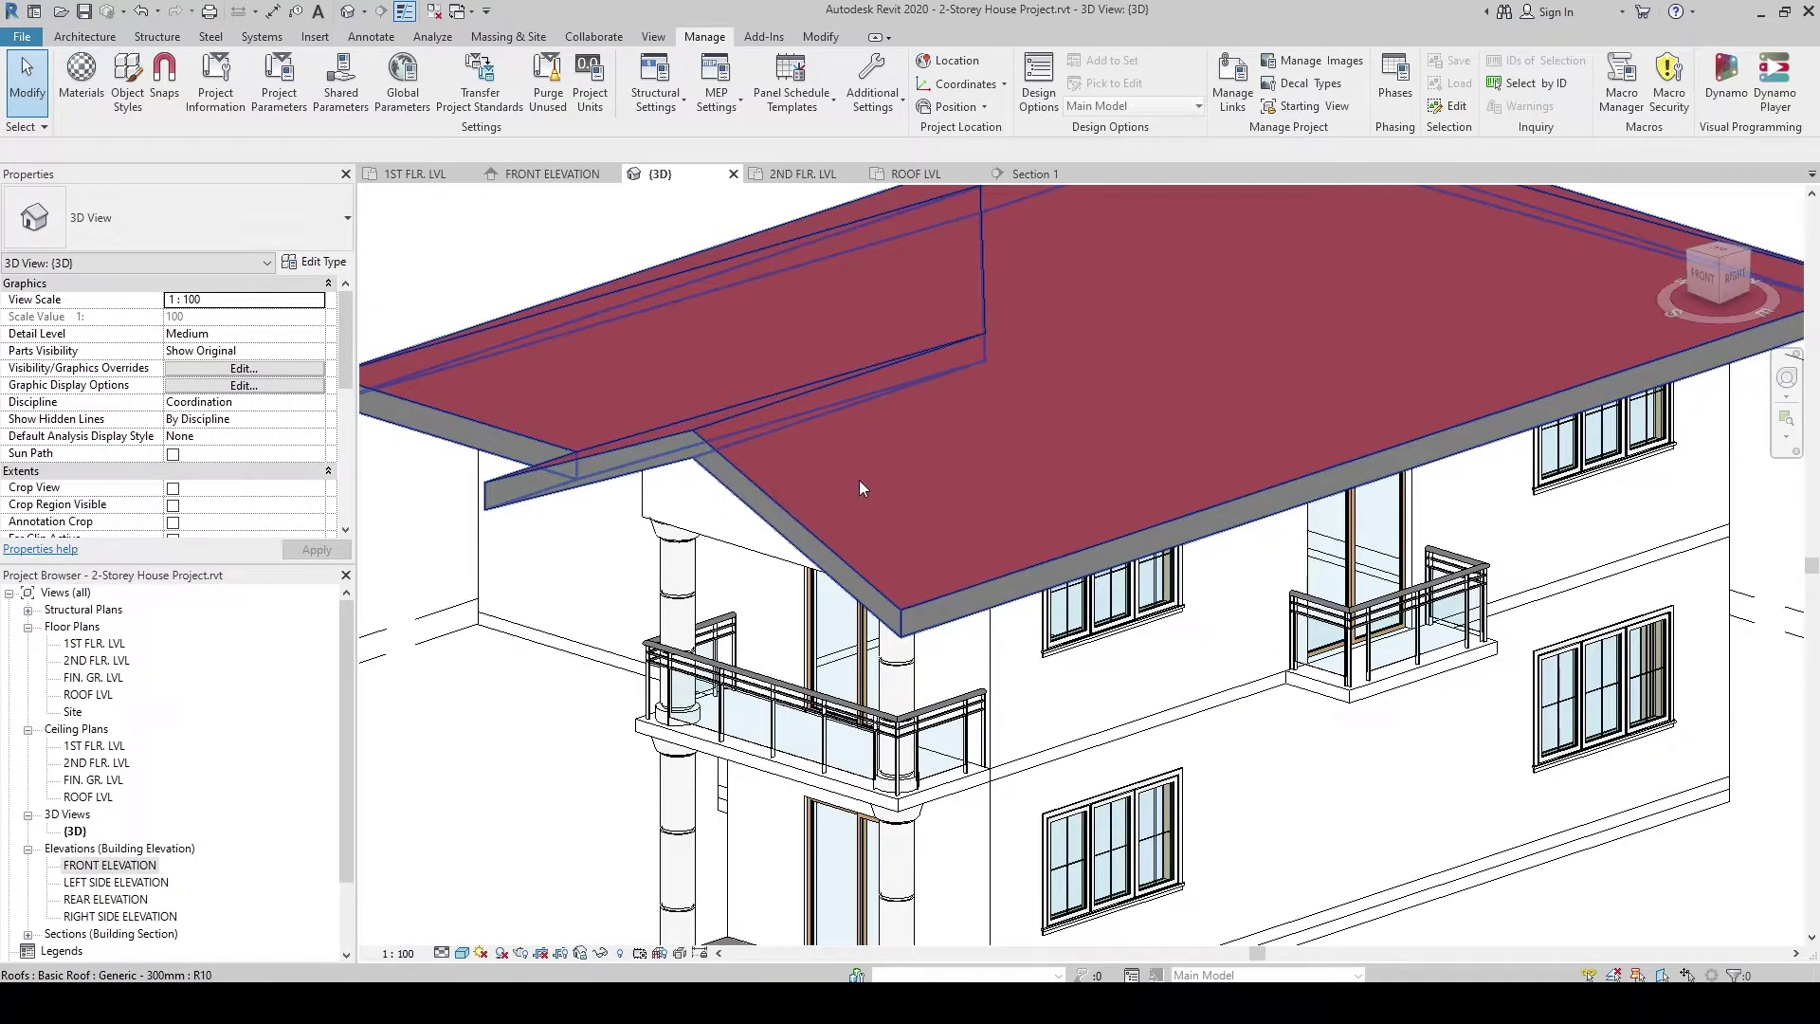
scroll(859, 480, "up", 3)
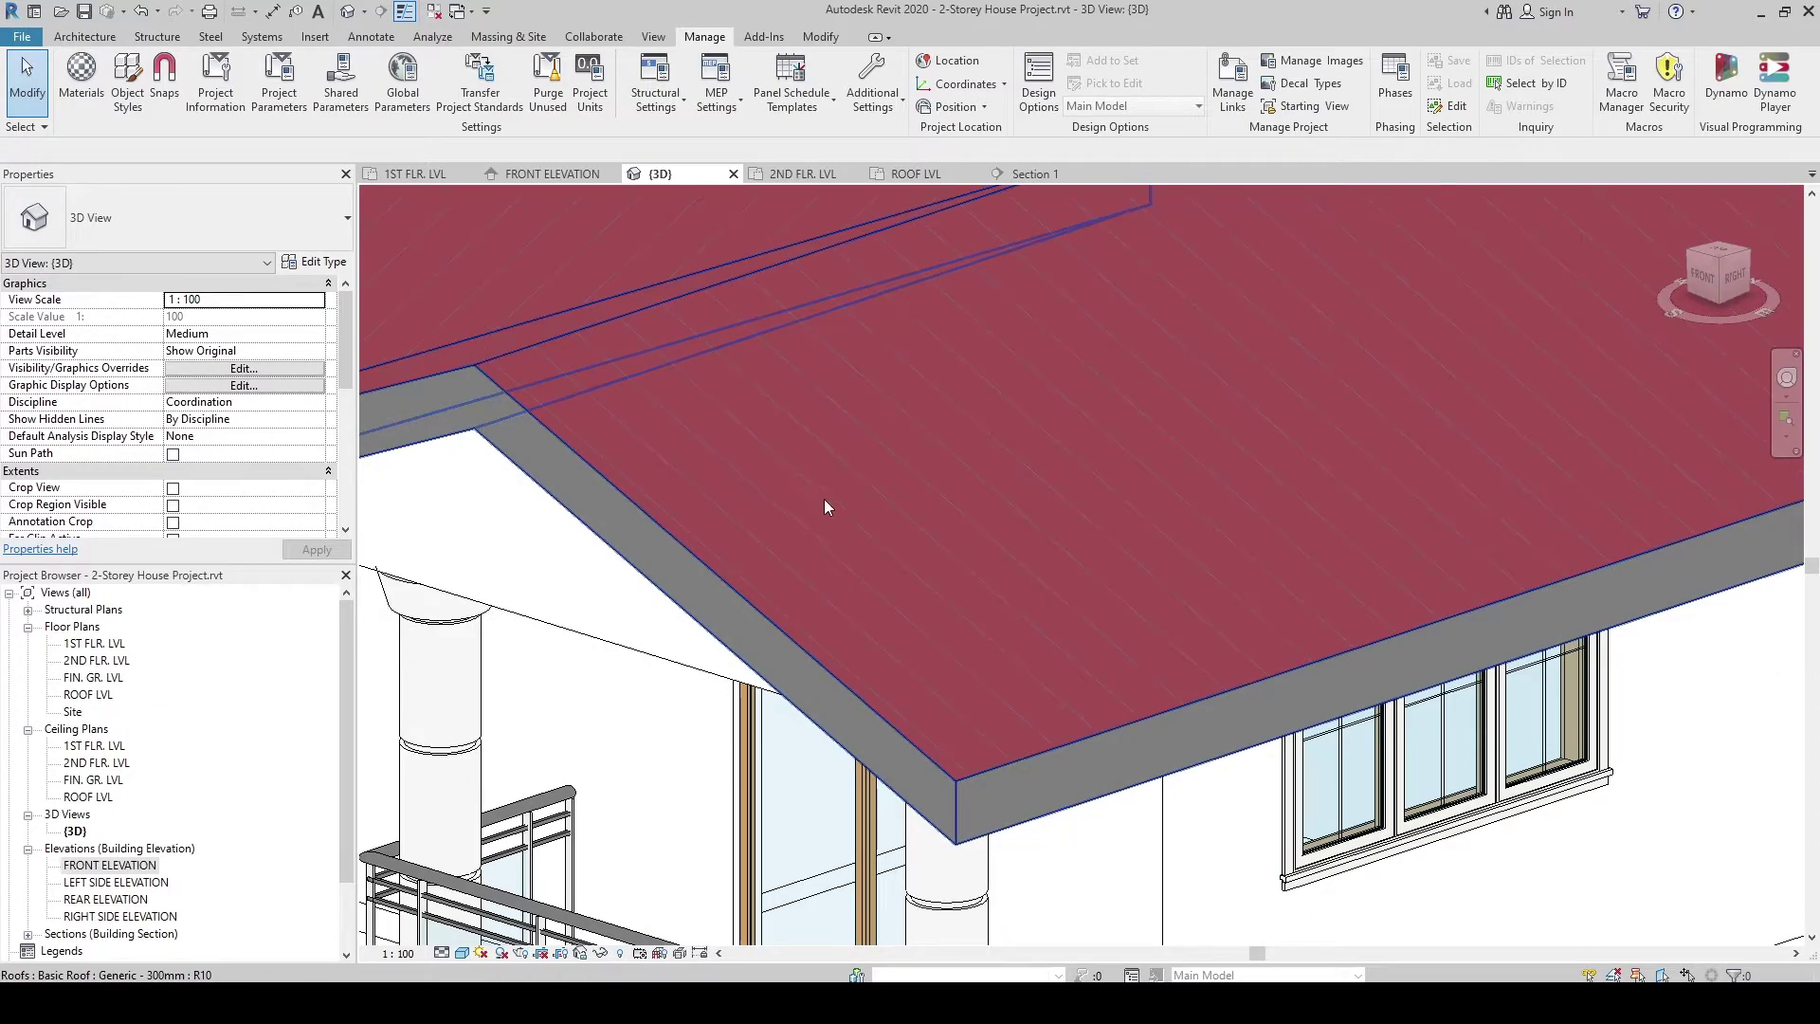
Step: Set the surface foreground pattern color of Roof Finish Material - Color Maroon to black and apply it to the roof type
left_click(823, 498)
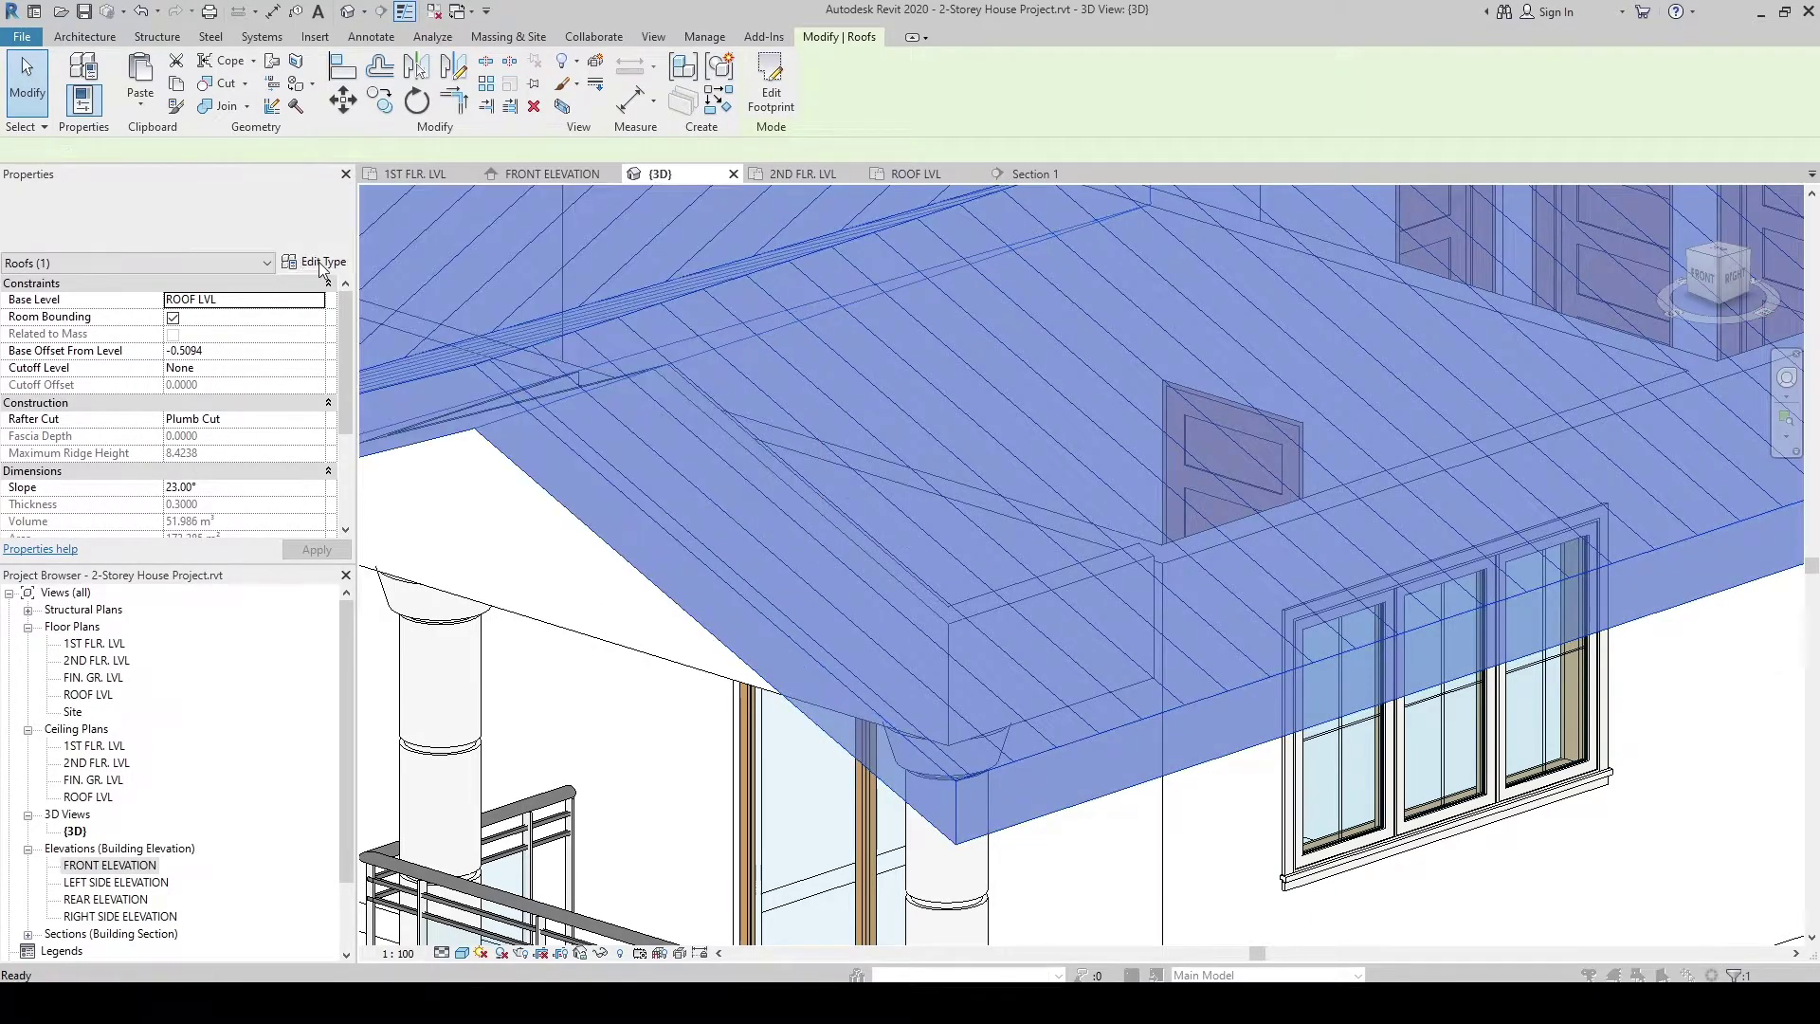
left_click(320, 264)
left_click(358, 331)
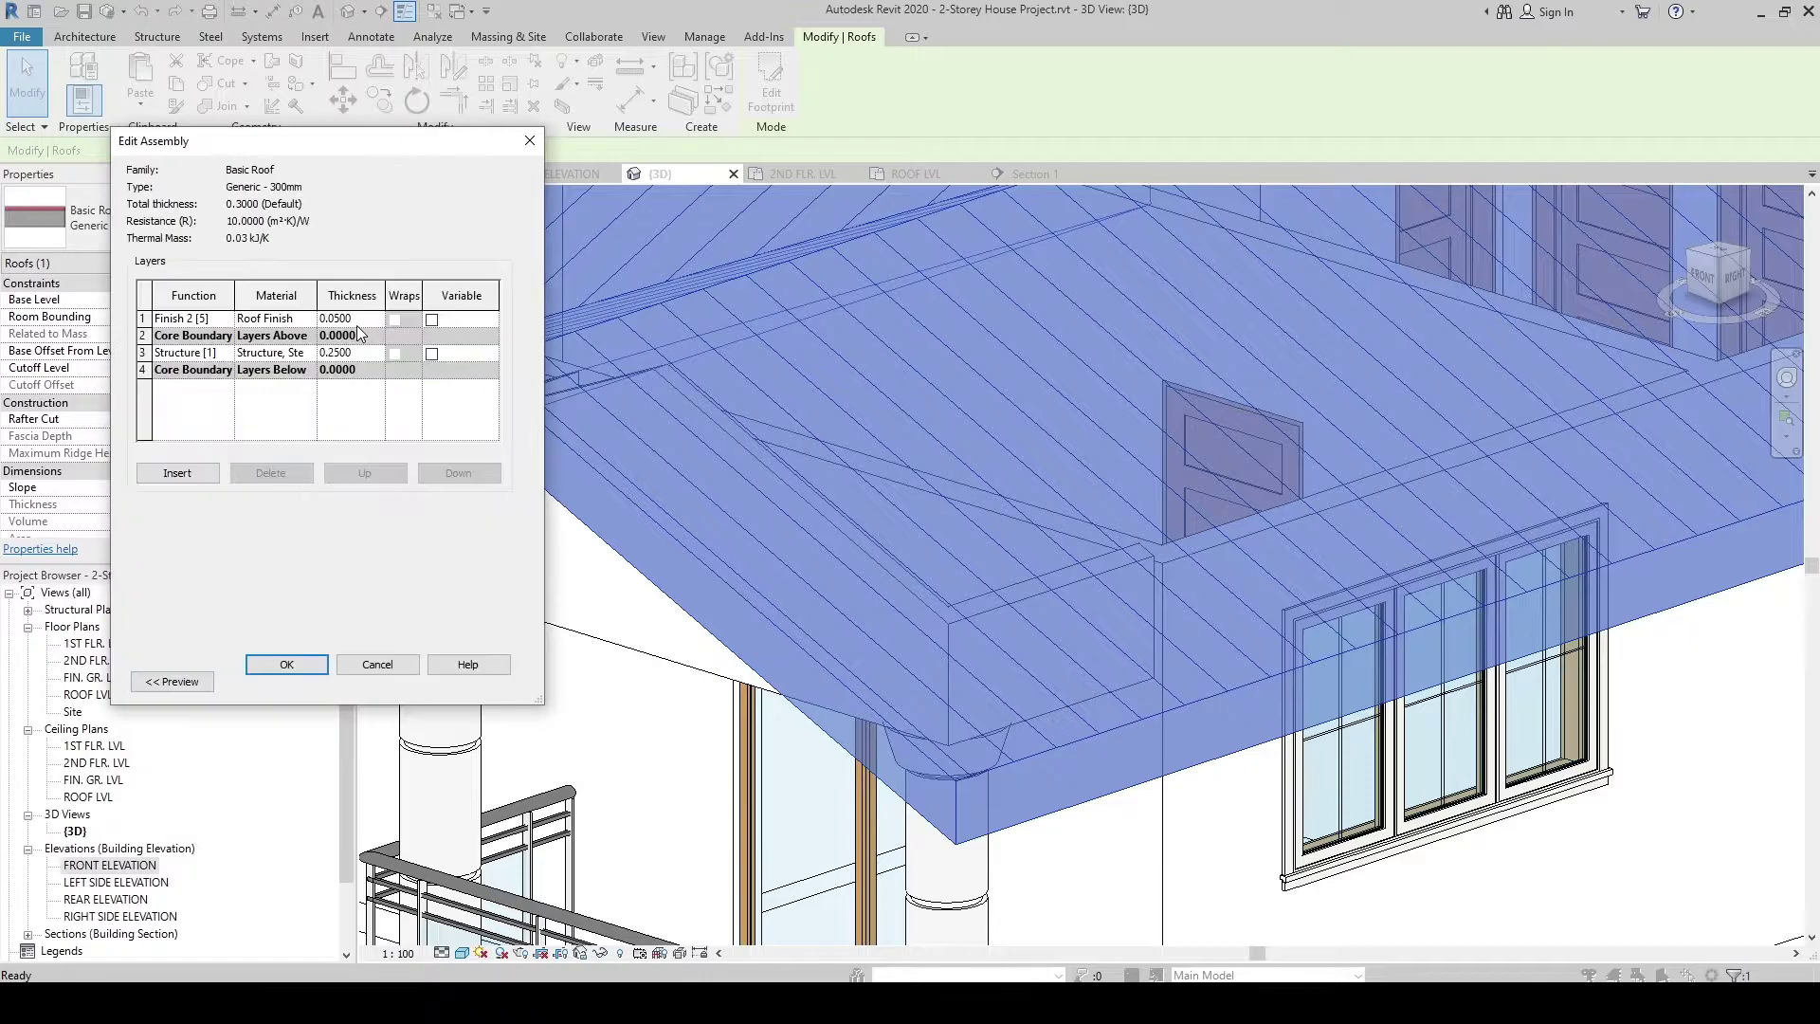
left_click(277, 322)
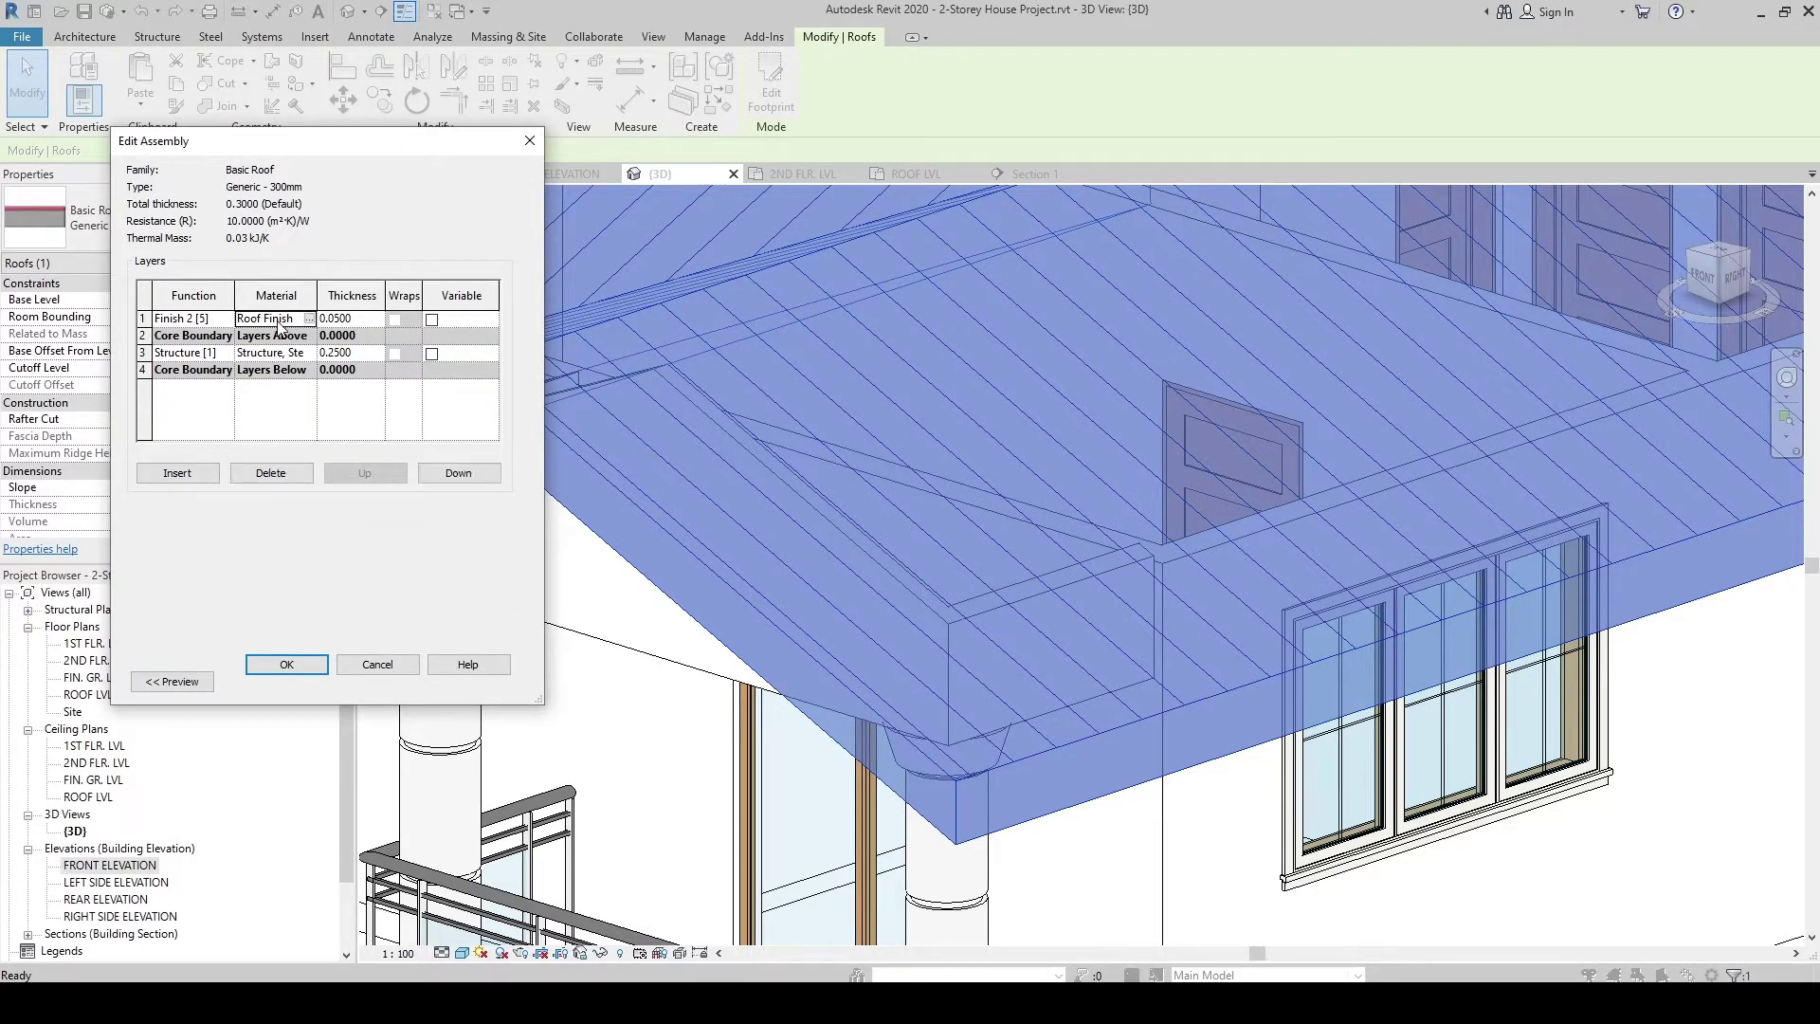
left_click(309, 320)
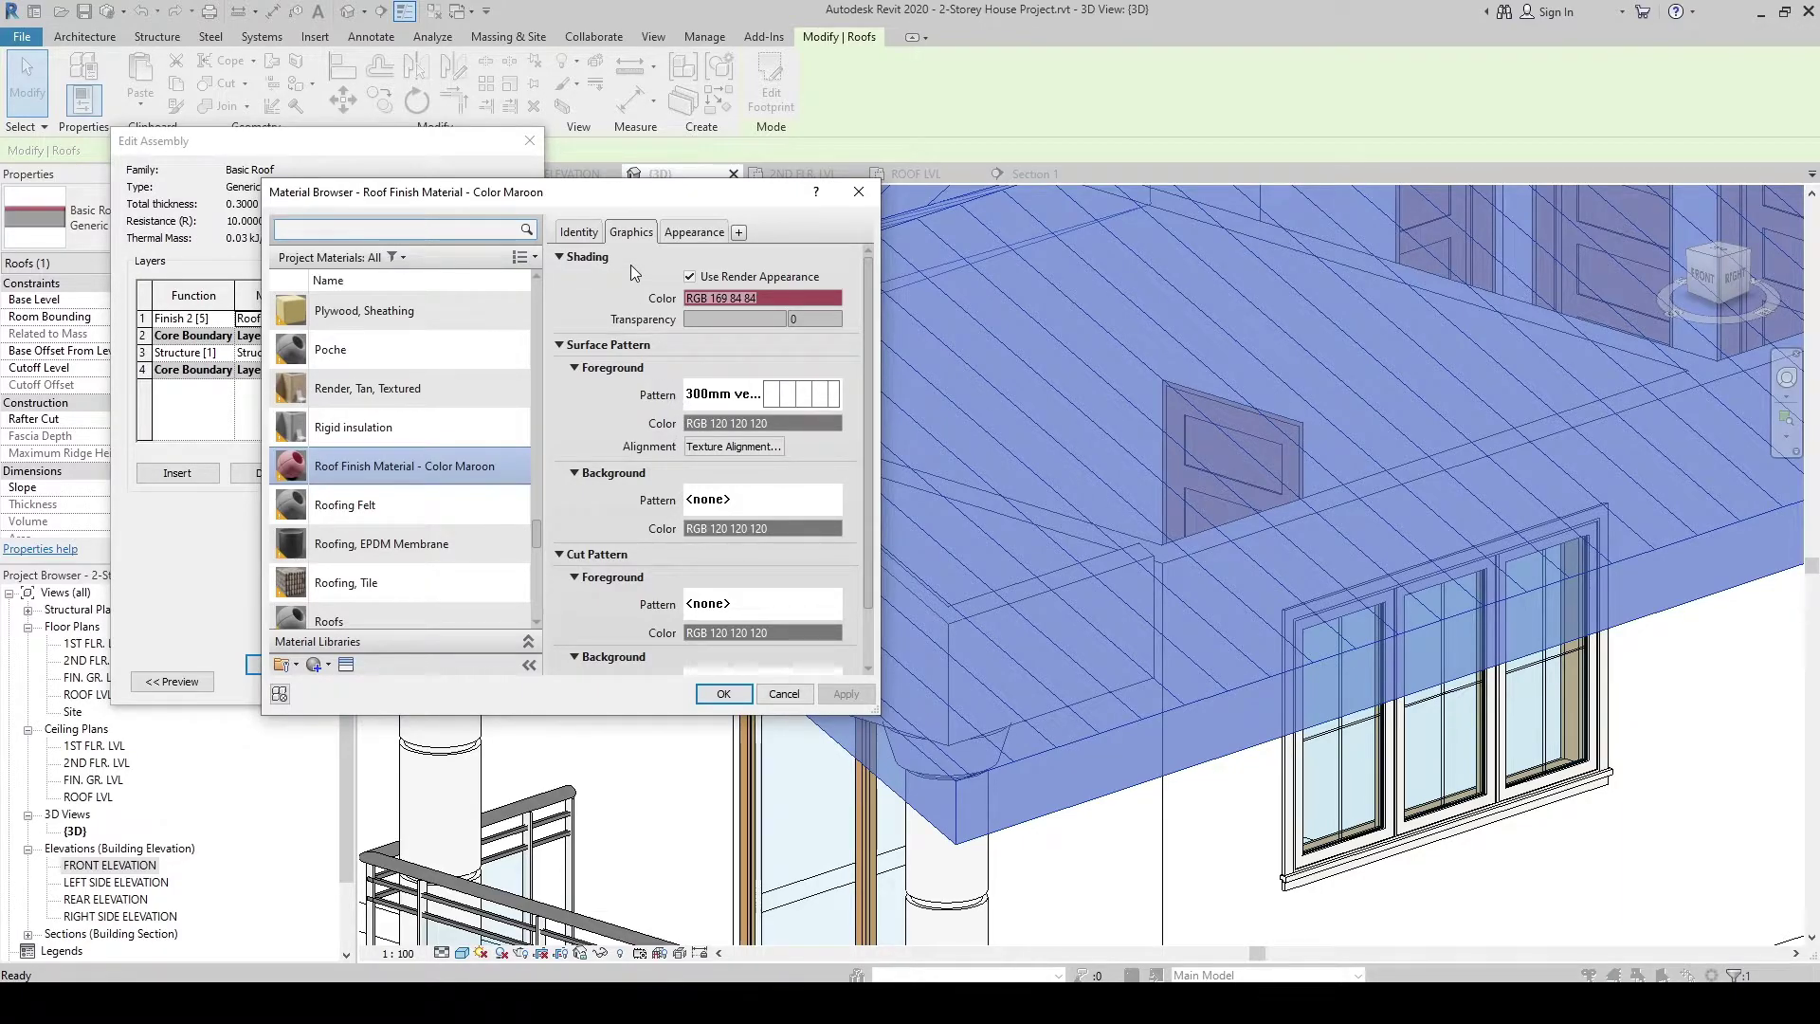
left_click(724, 423)
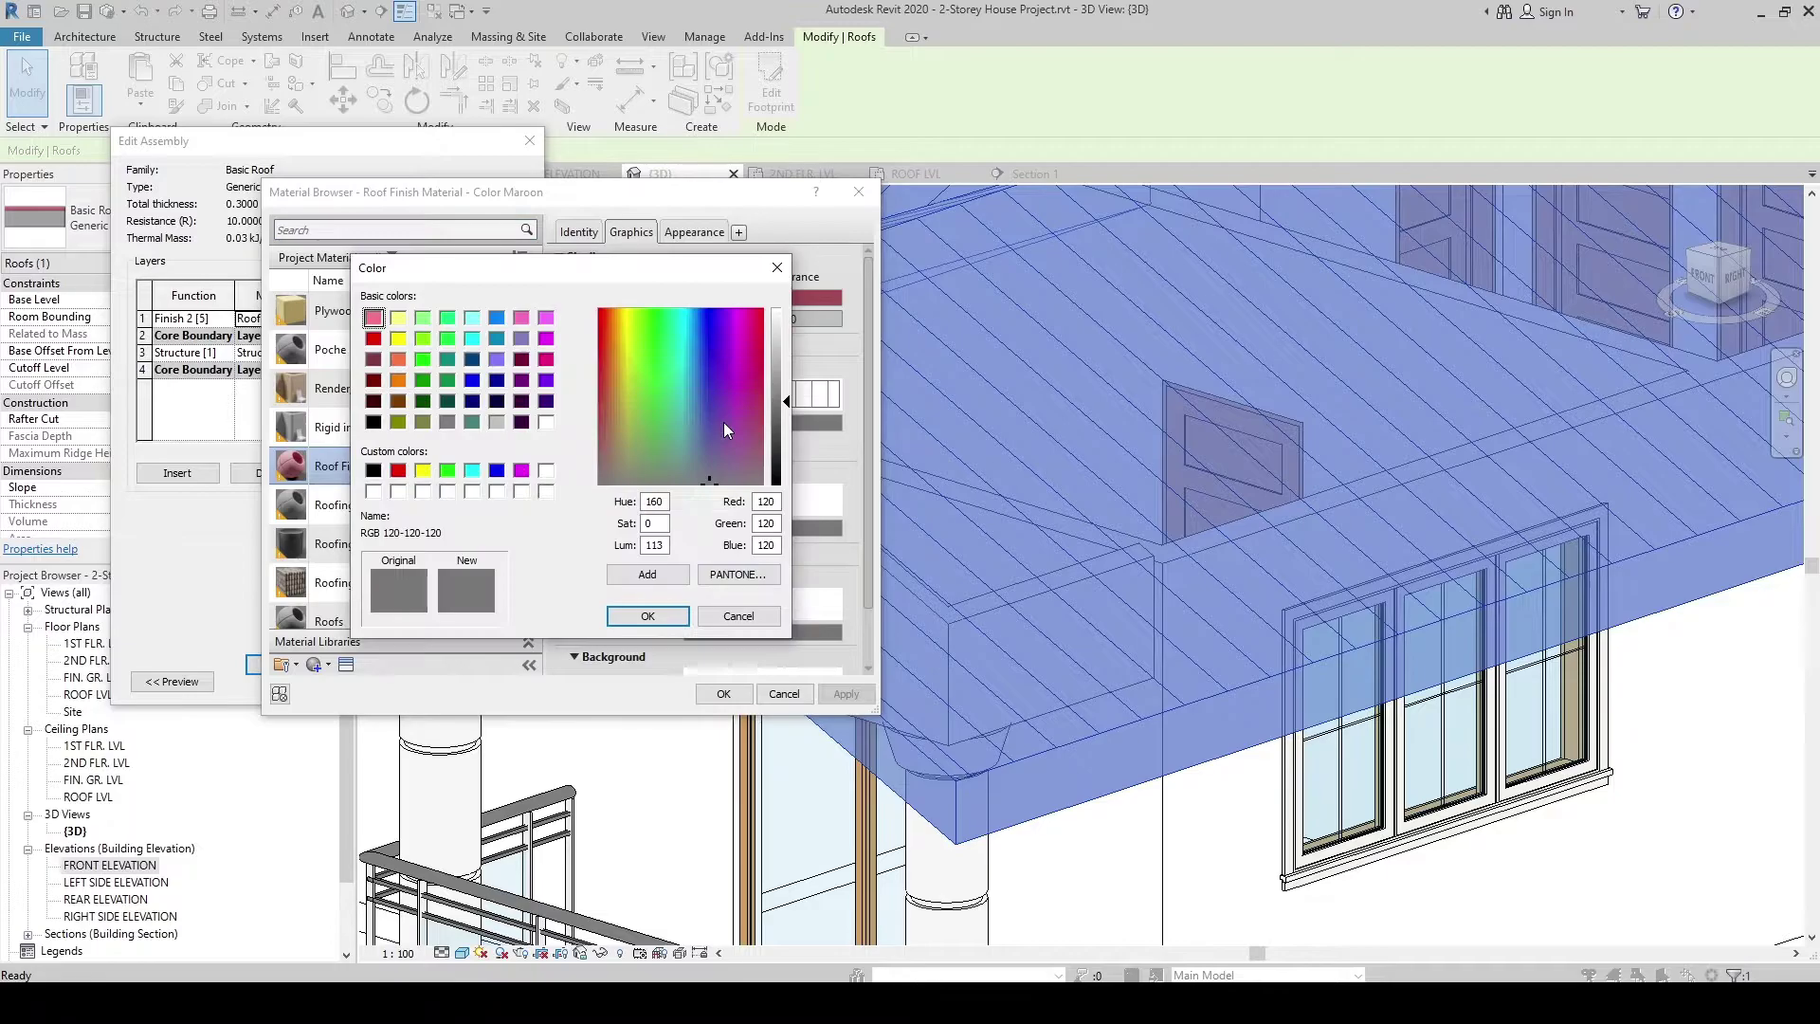
left_click(376, 422)
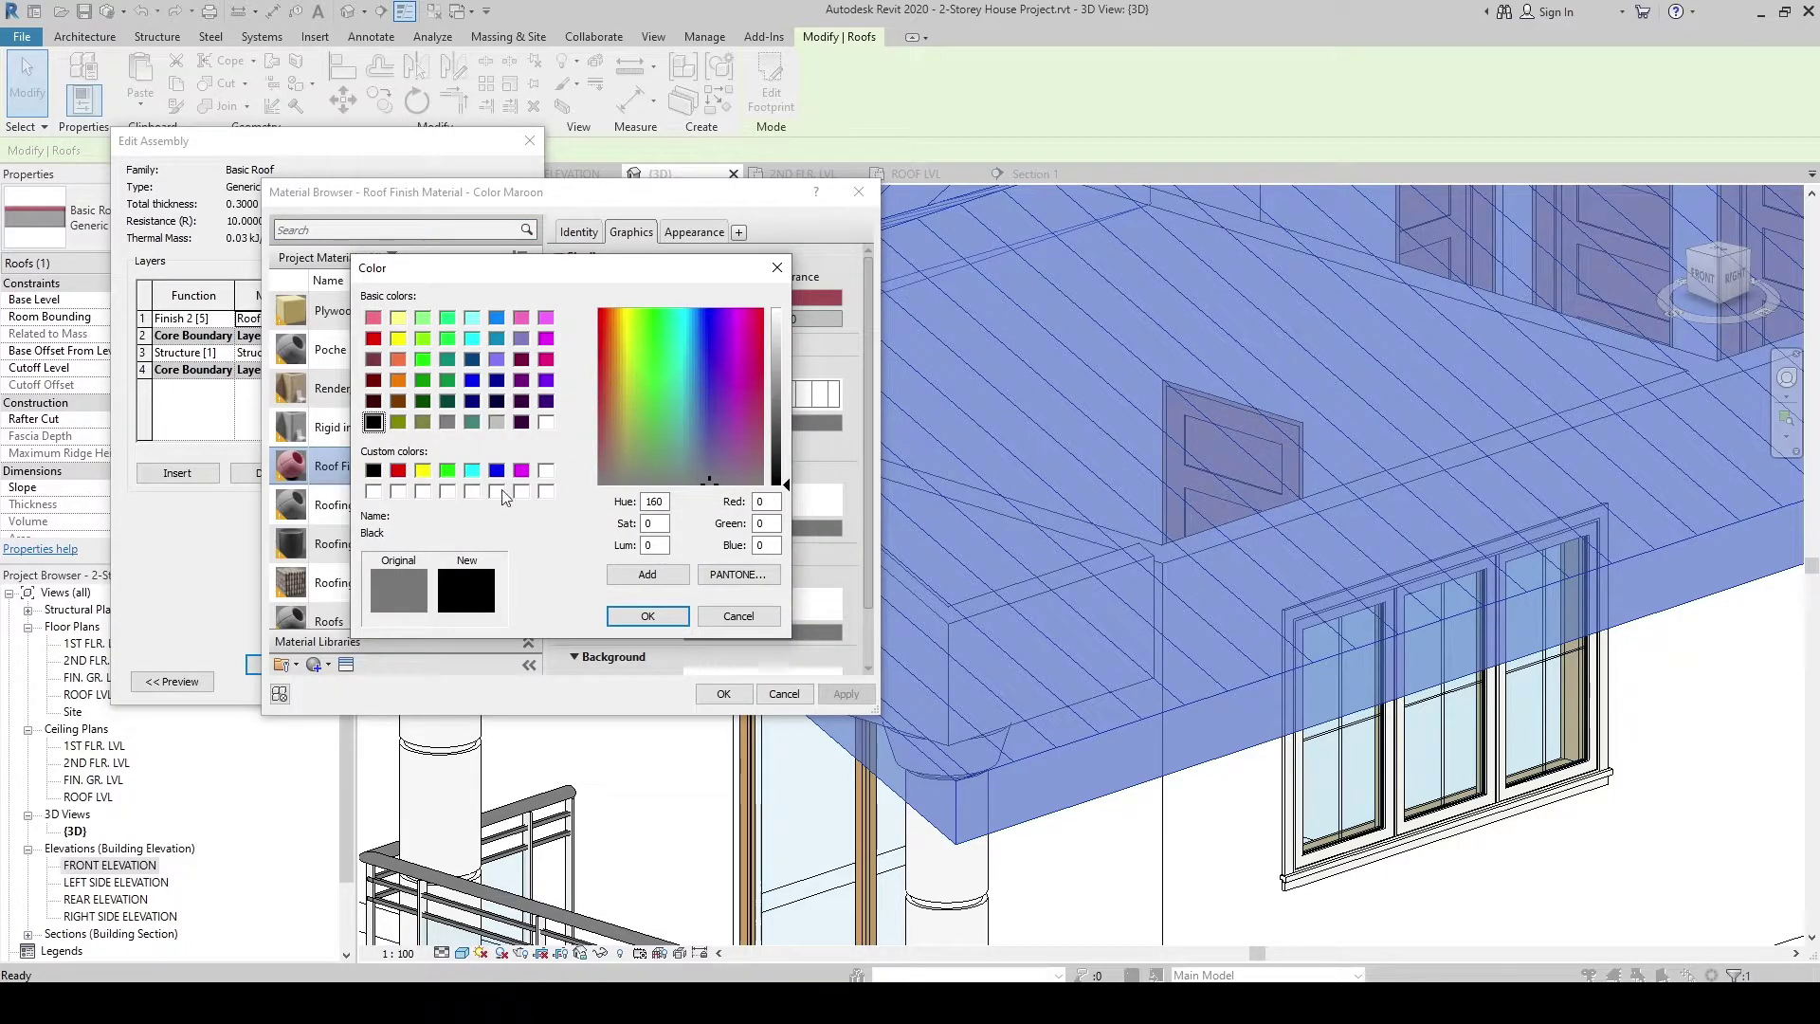
left_click(647, 616)
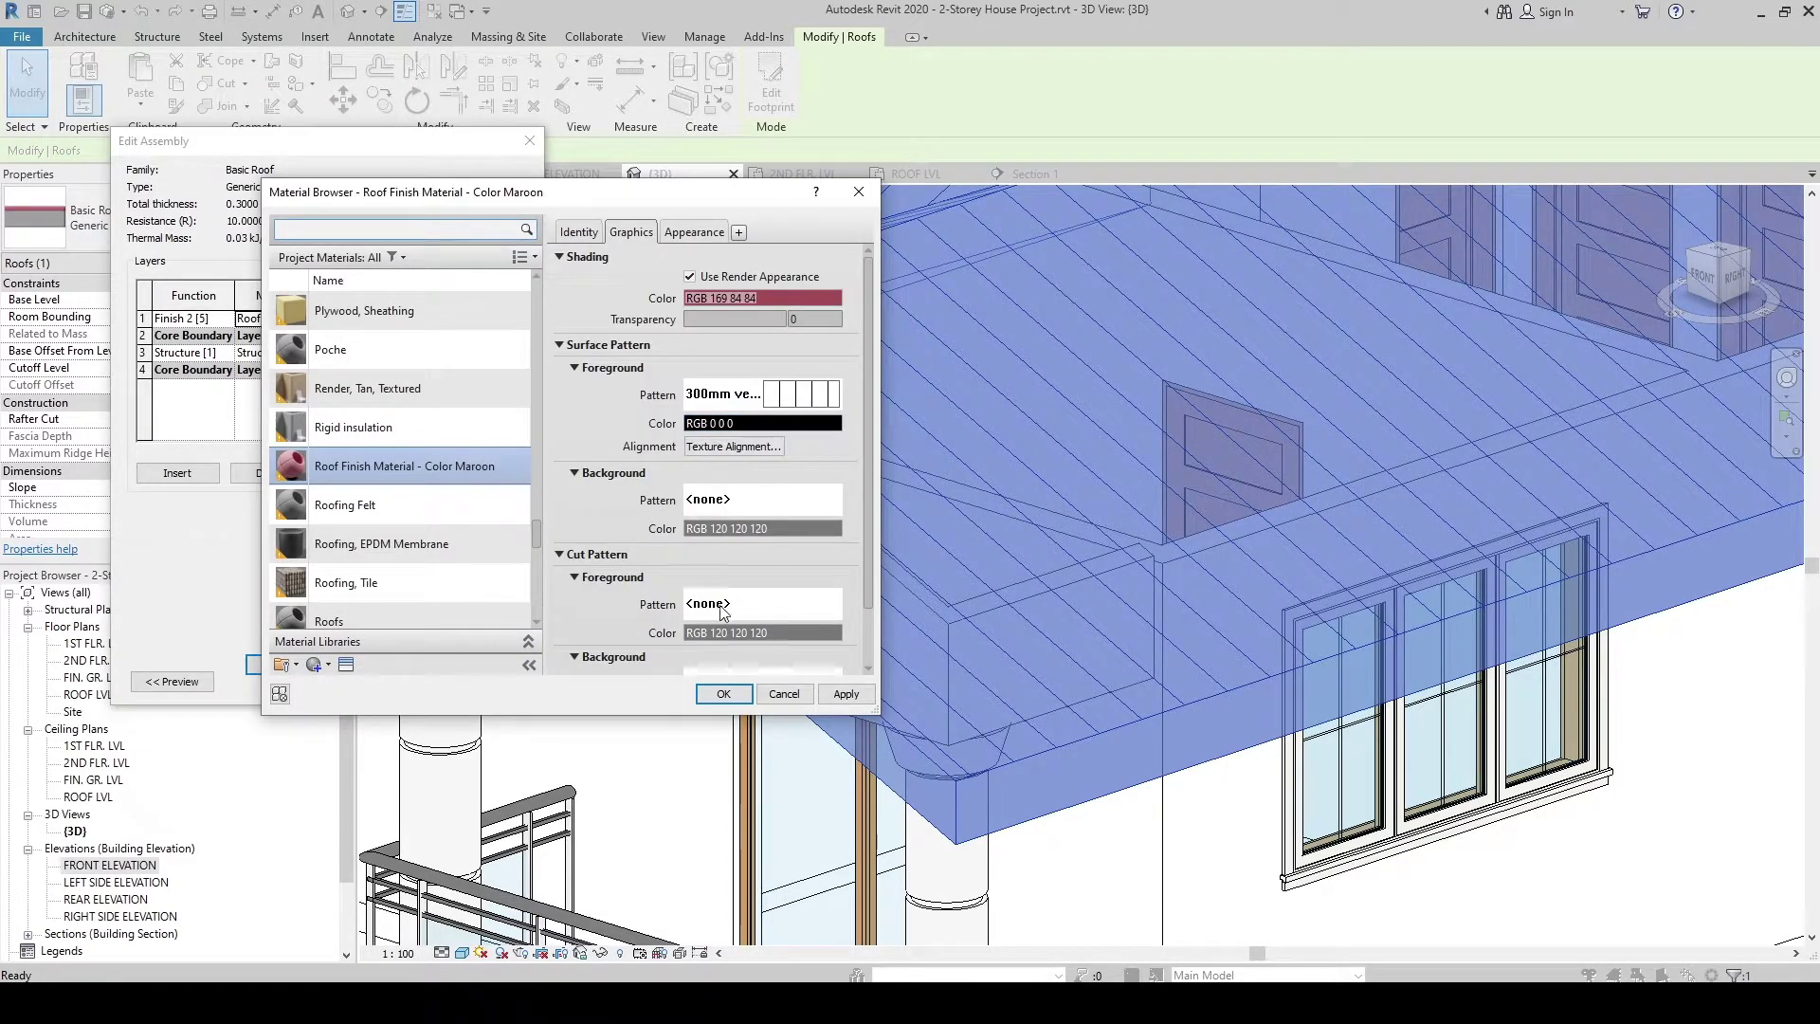
left_click(723, 693)
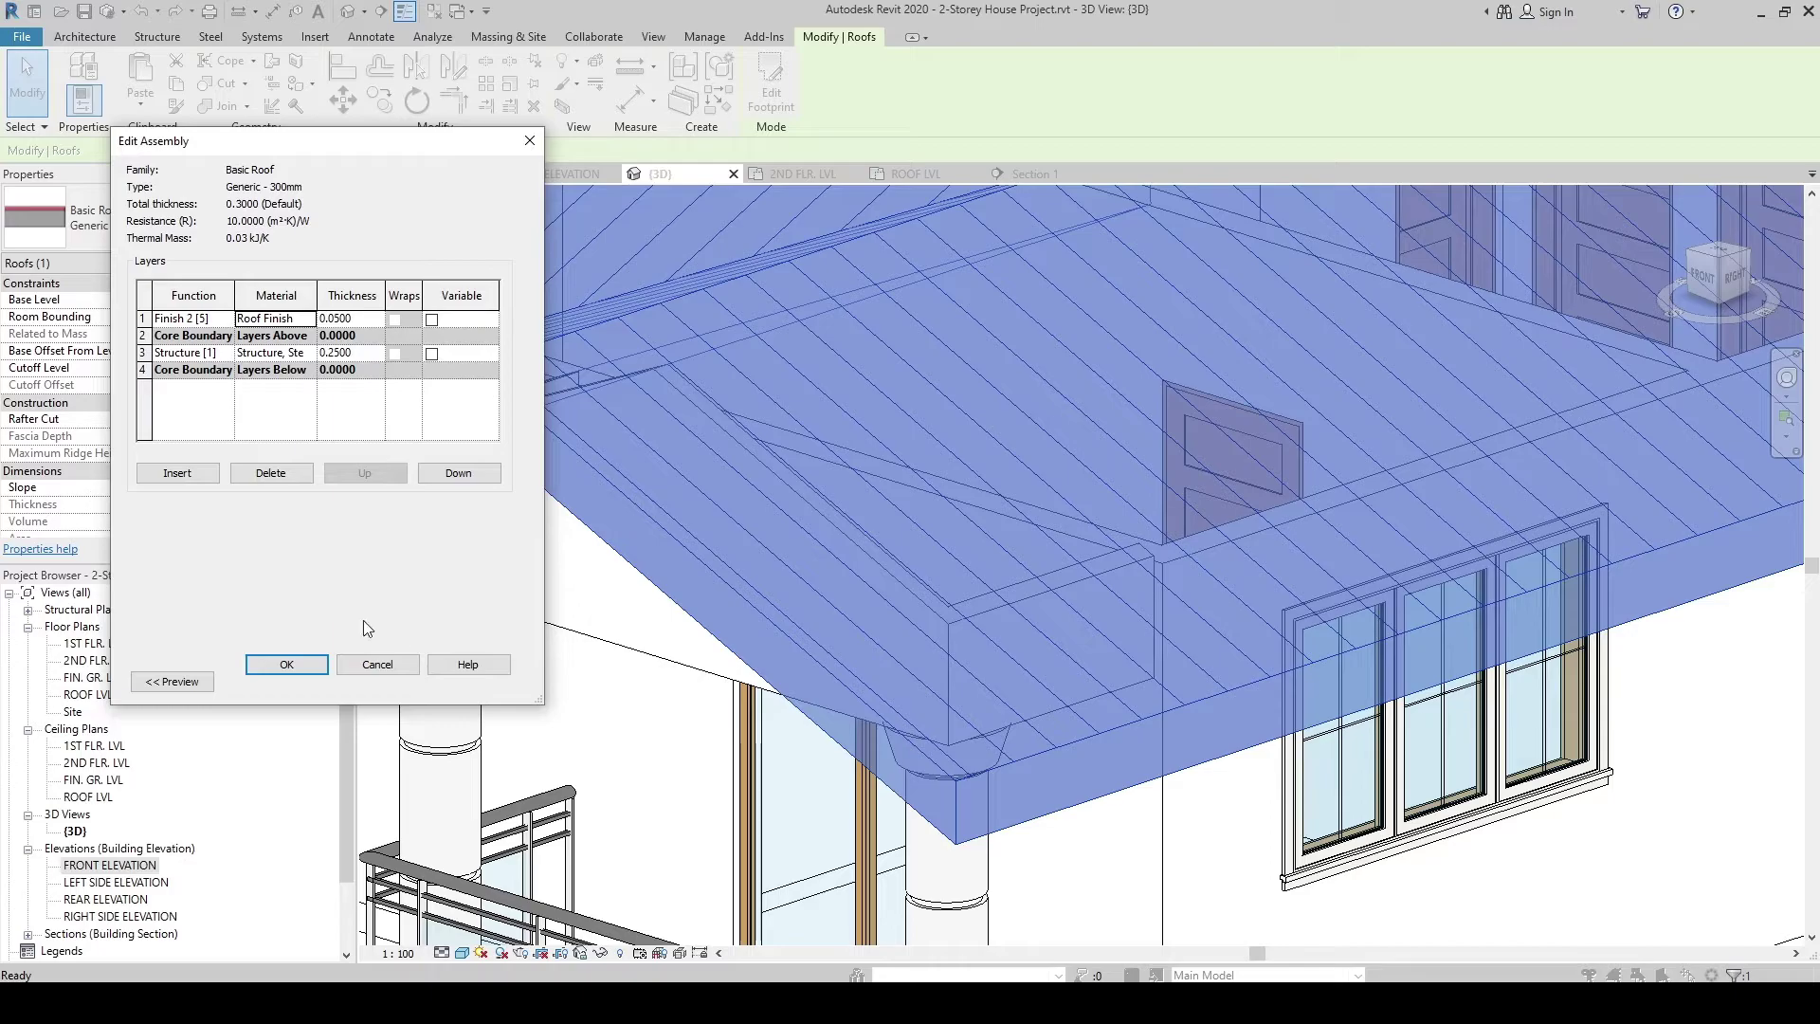
left_click(294, 670)
left_click(296, 684)
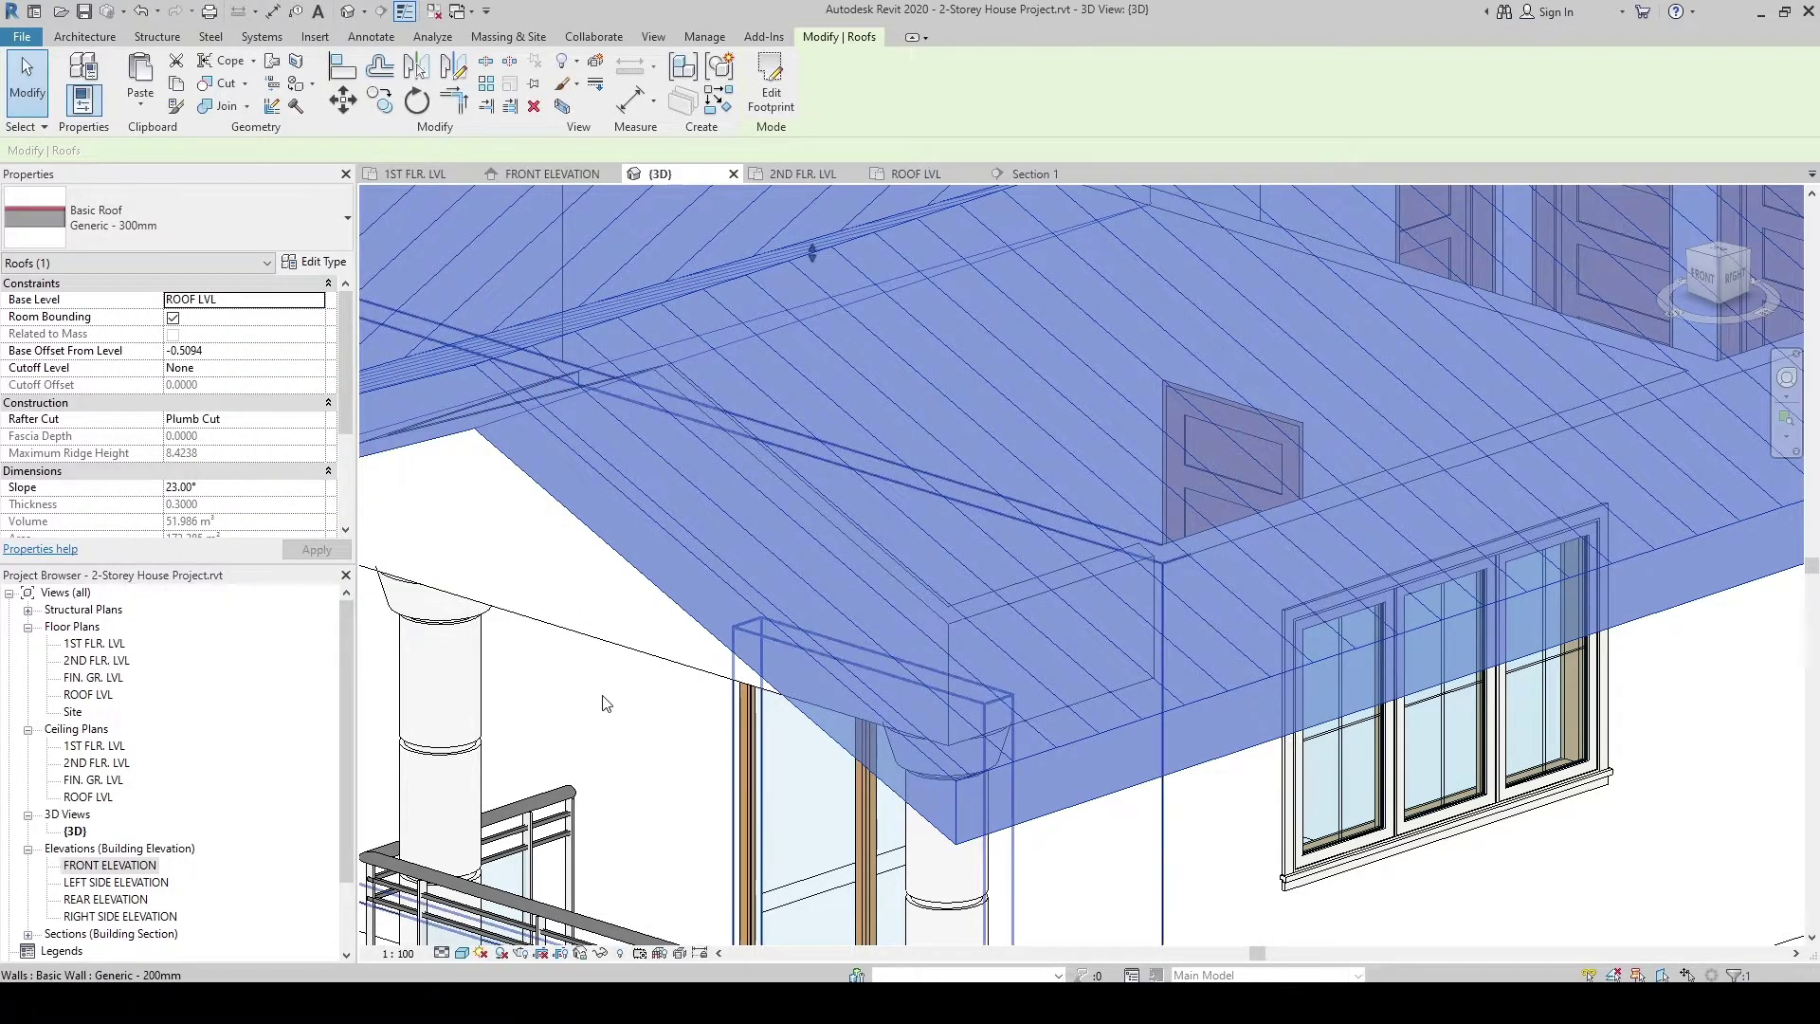
Step: Clear the roof selection and examine the roof's line pattern in the 3D view from near and far
left_click(599, 703)
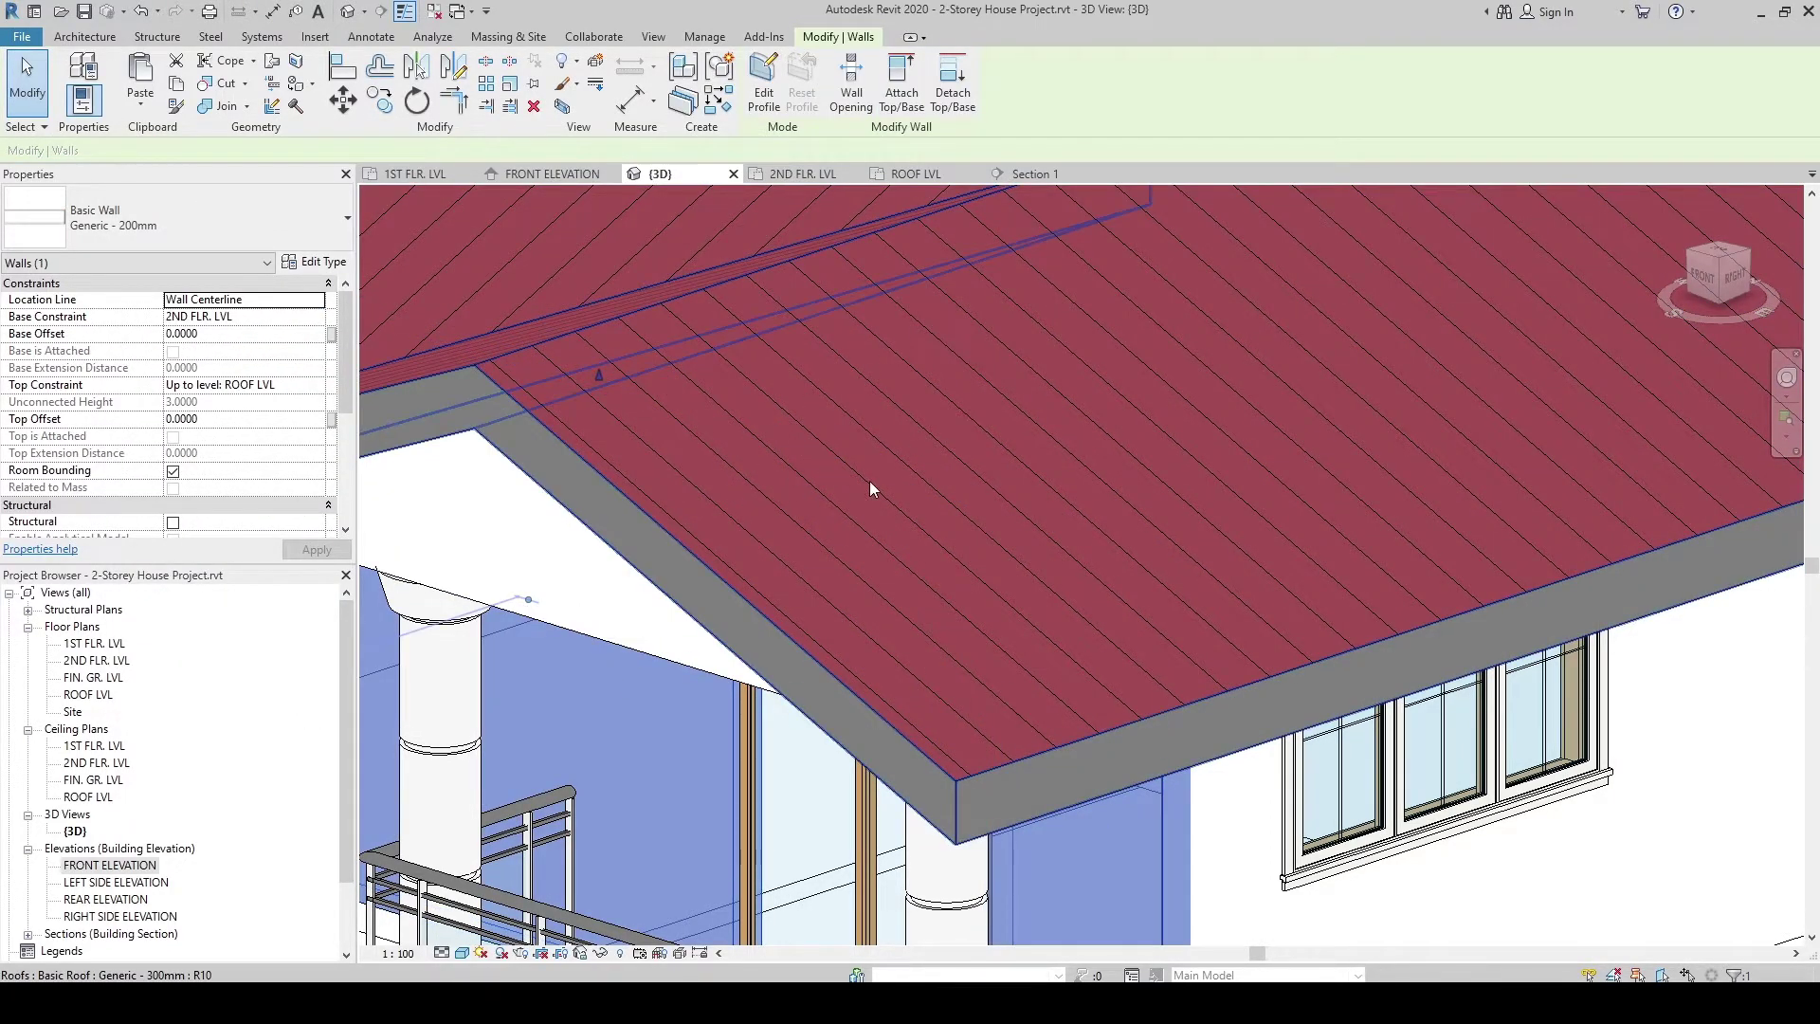
scroll(870, 480, "down", 6)
left_click(704, 36)
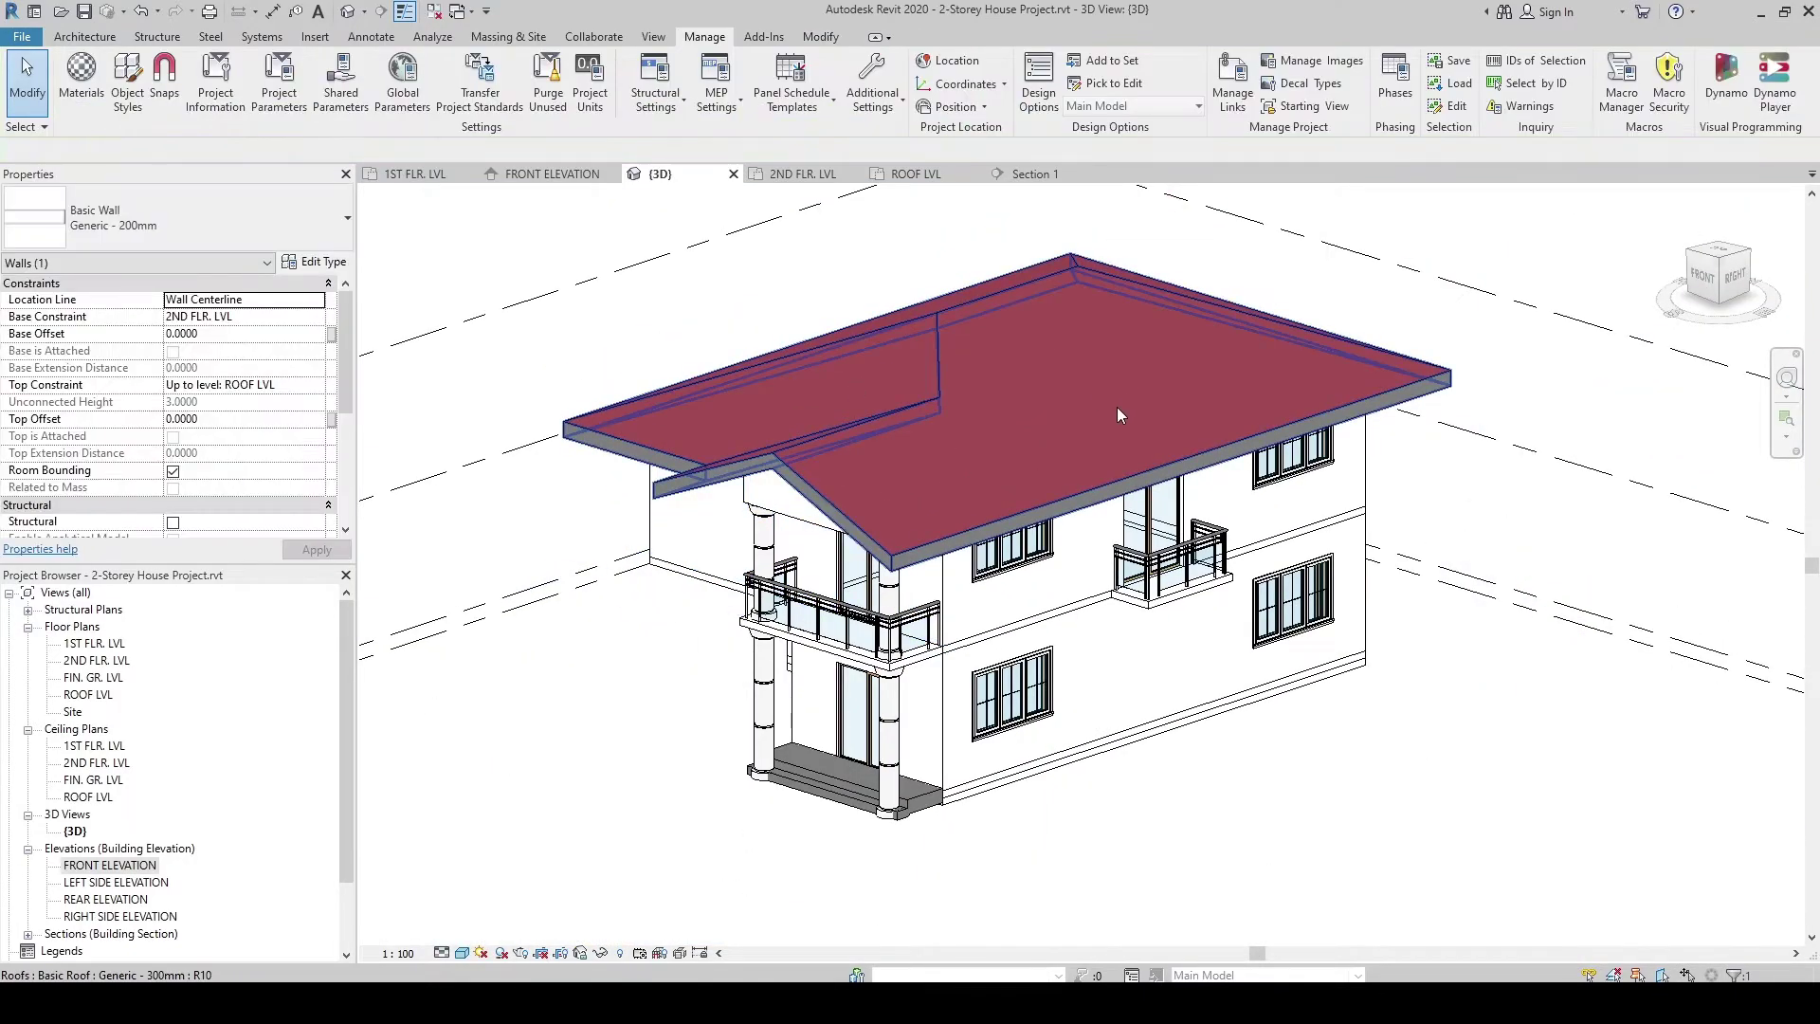
scroll(1117, 415, "up", 5)
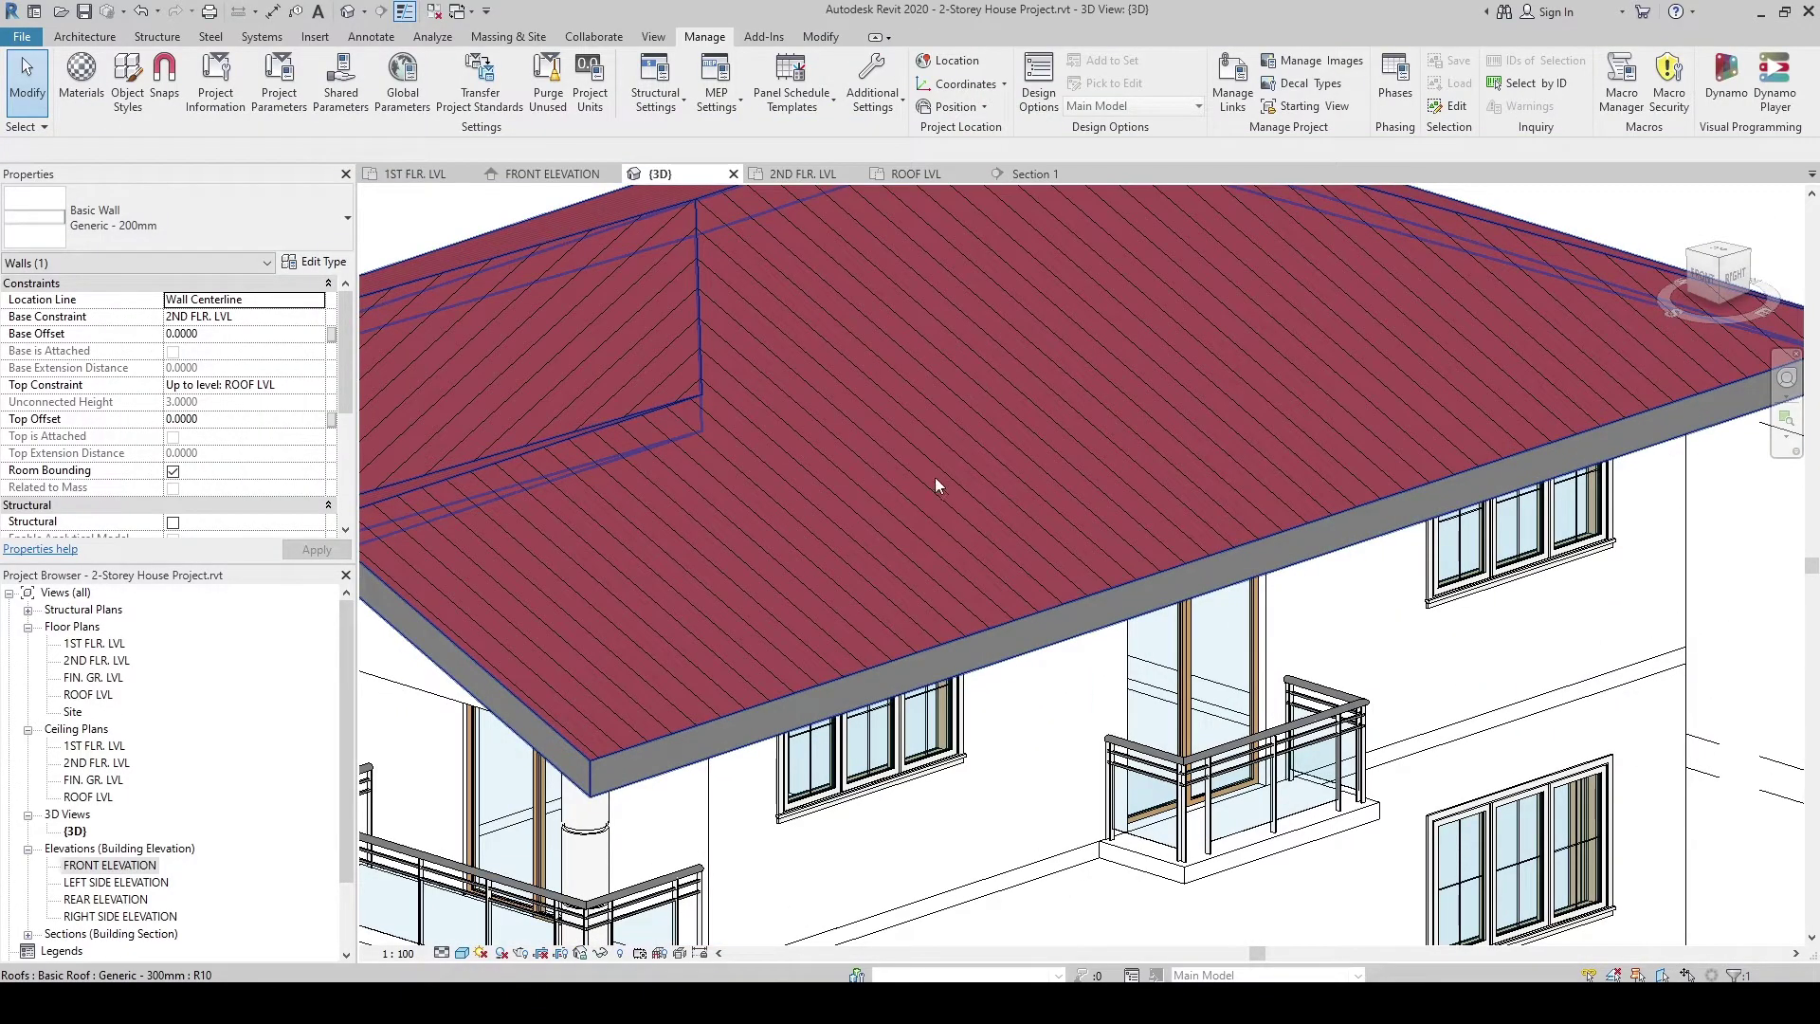
key("Escape")
middle_click_drag(660, 548, 764, 529)
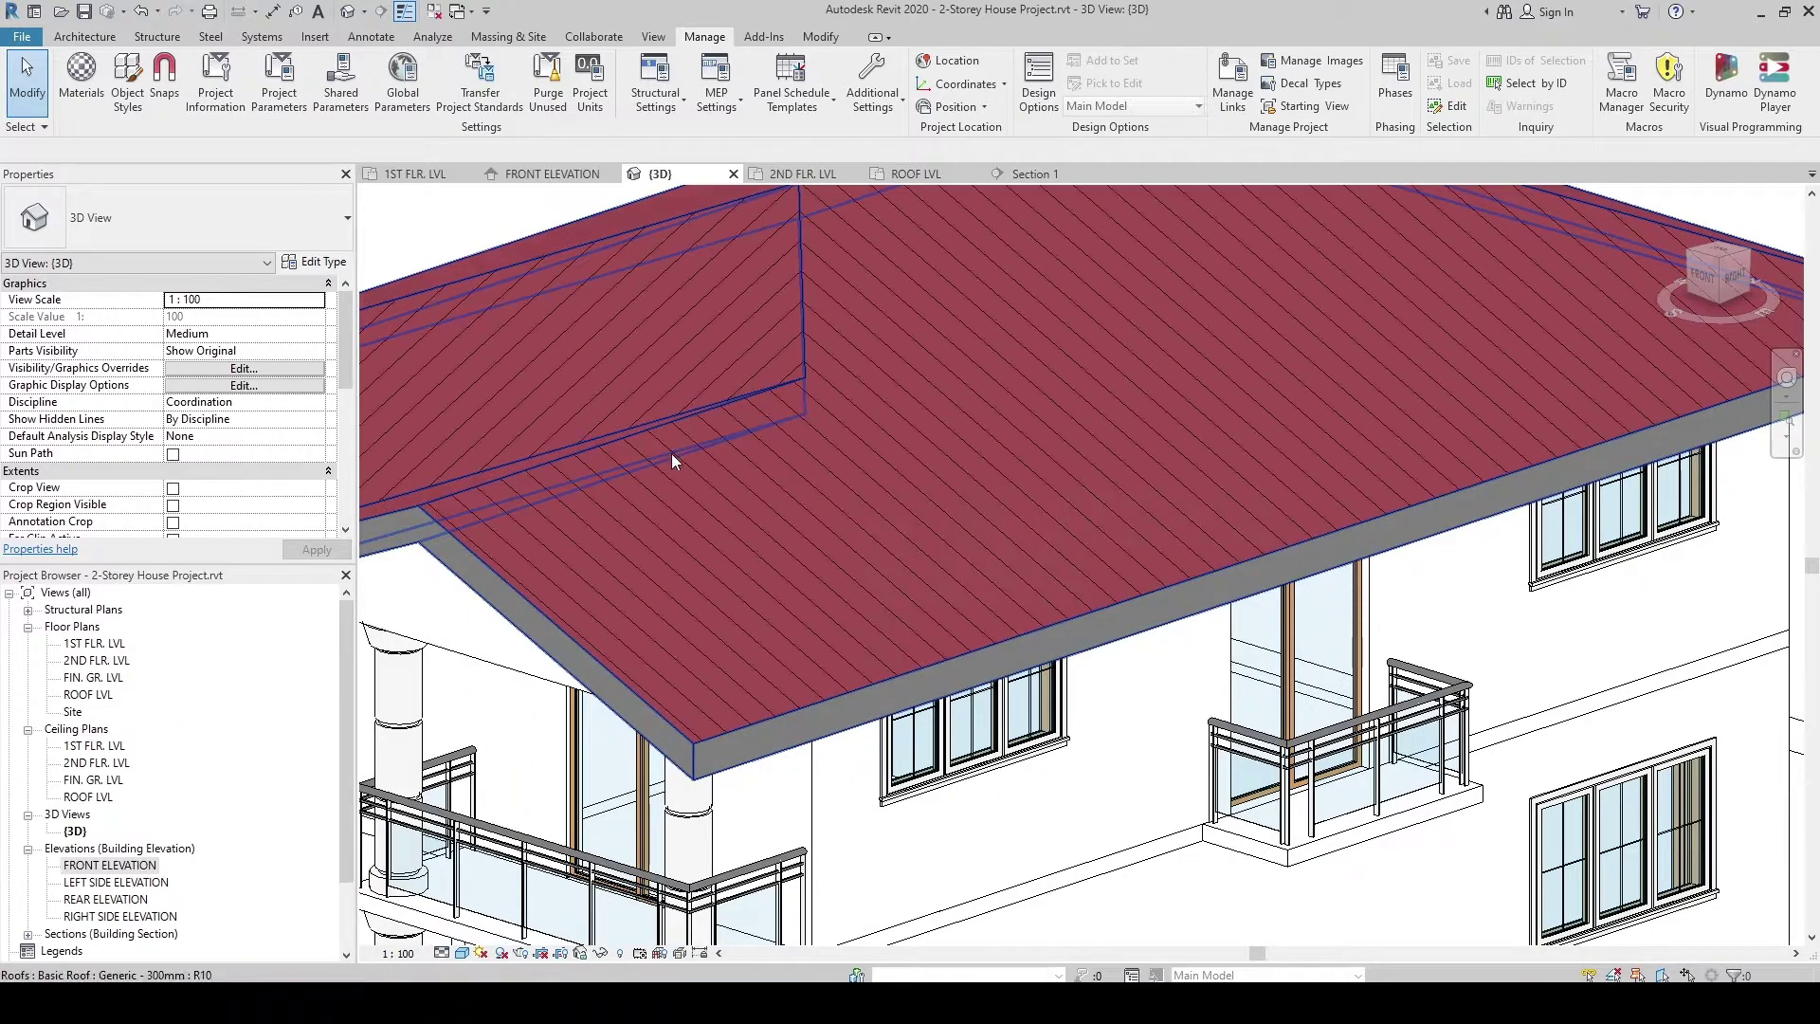
scroll(860, 487, "down", 4)
middle_click_drag(860, 487, 998, 497)
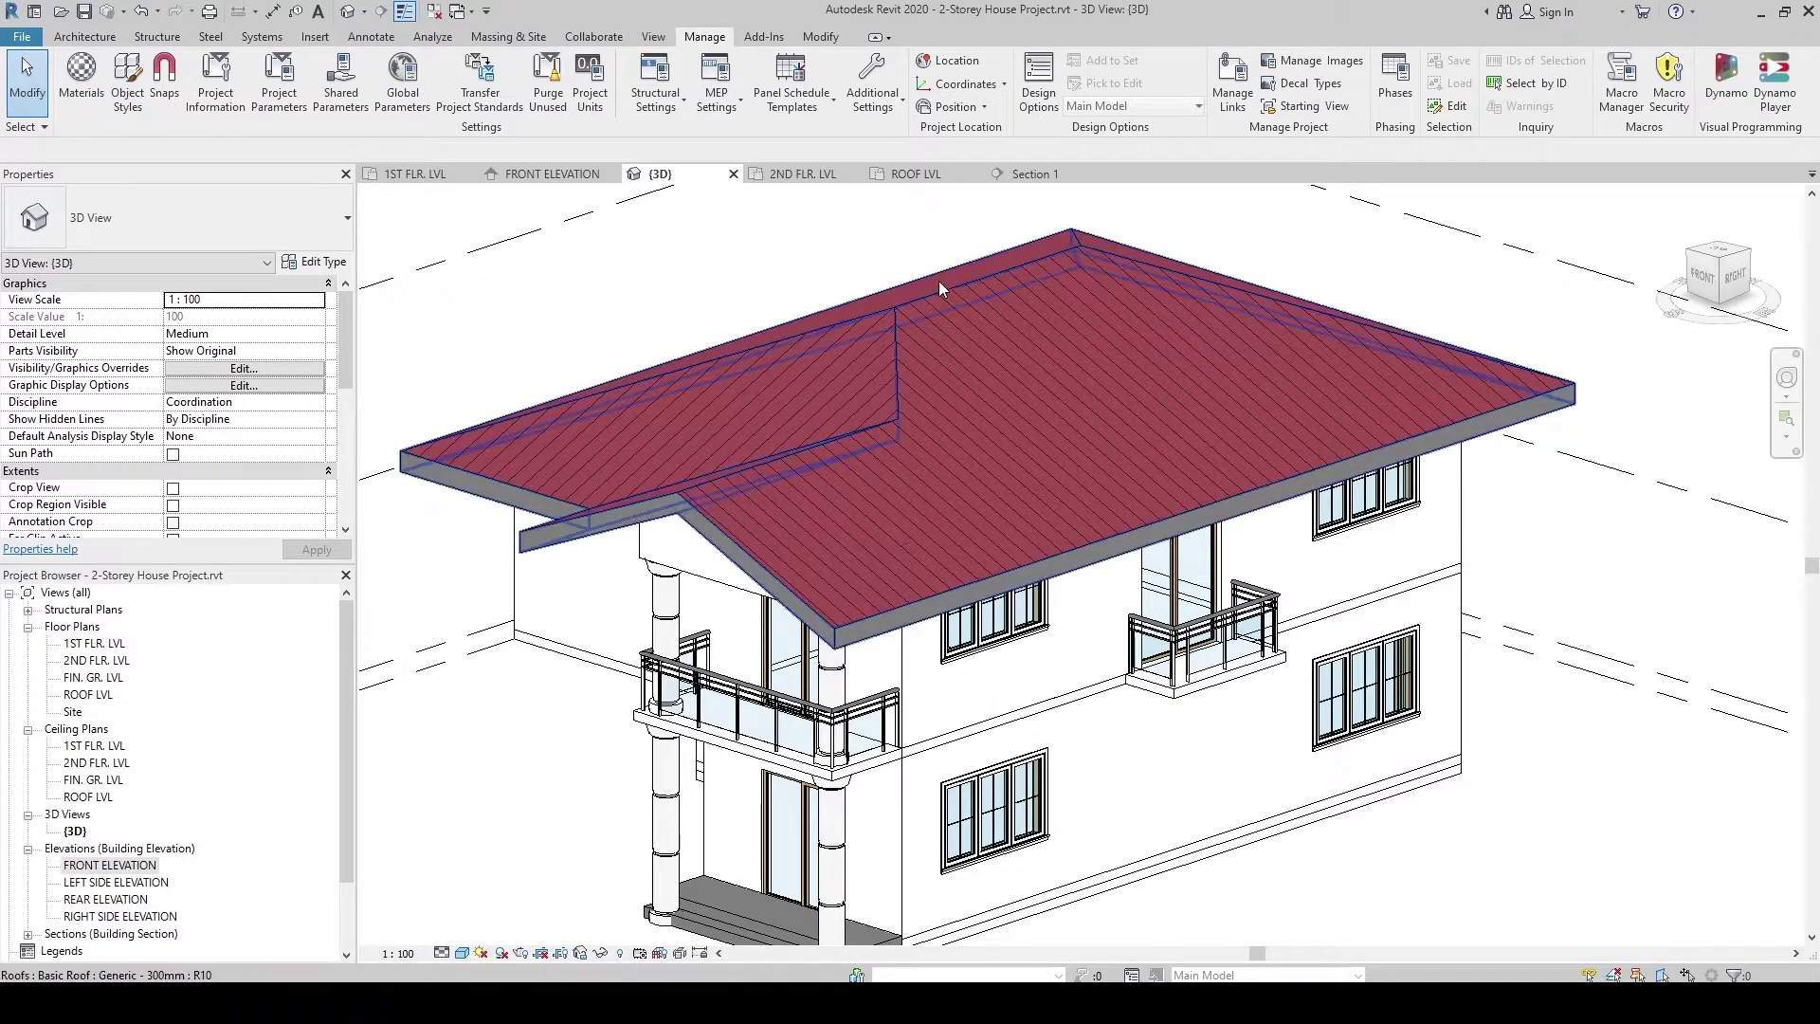
middle_click_drag(697, 246, 701, 250)
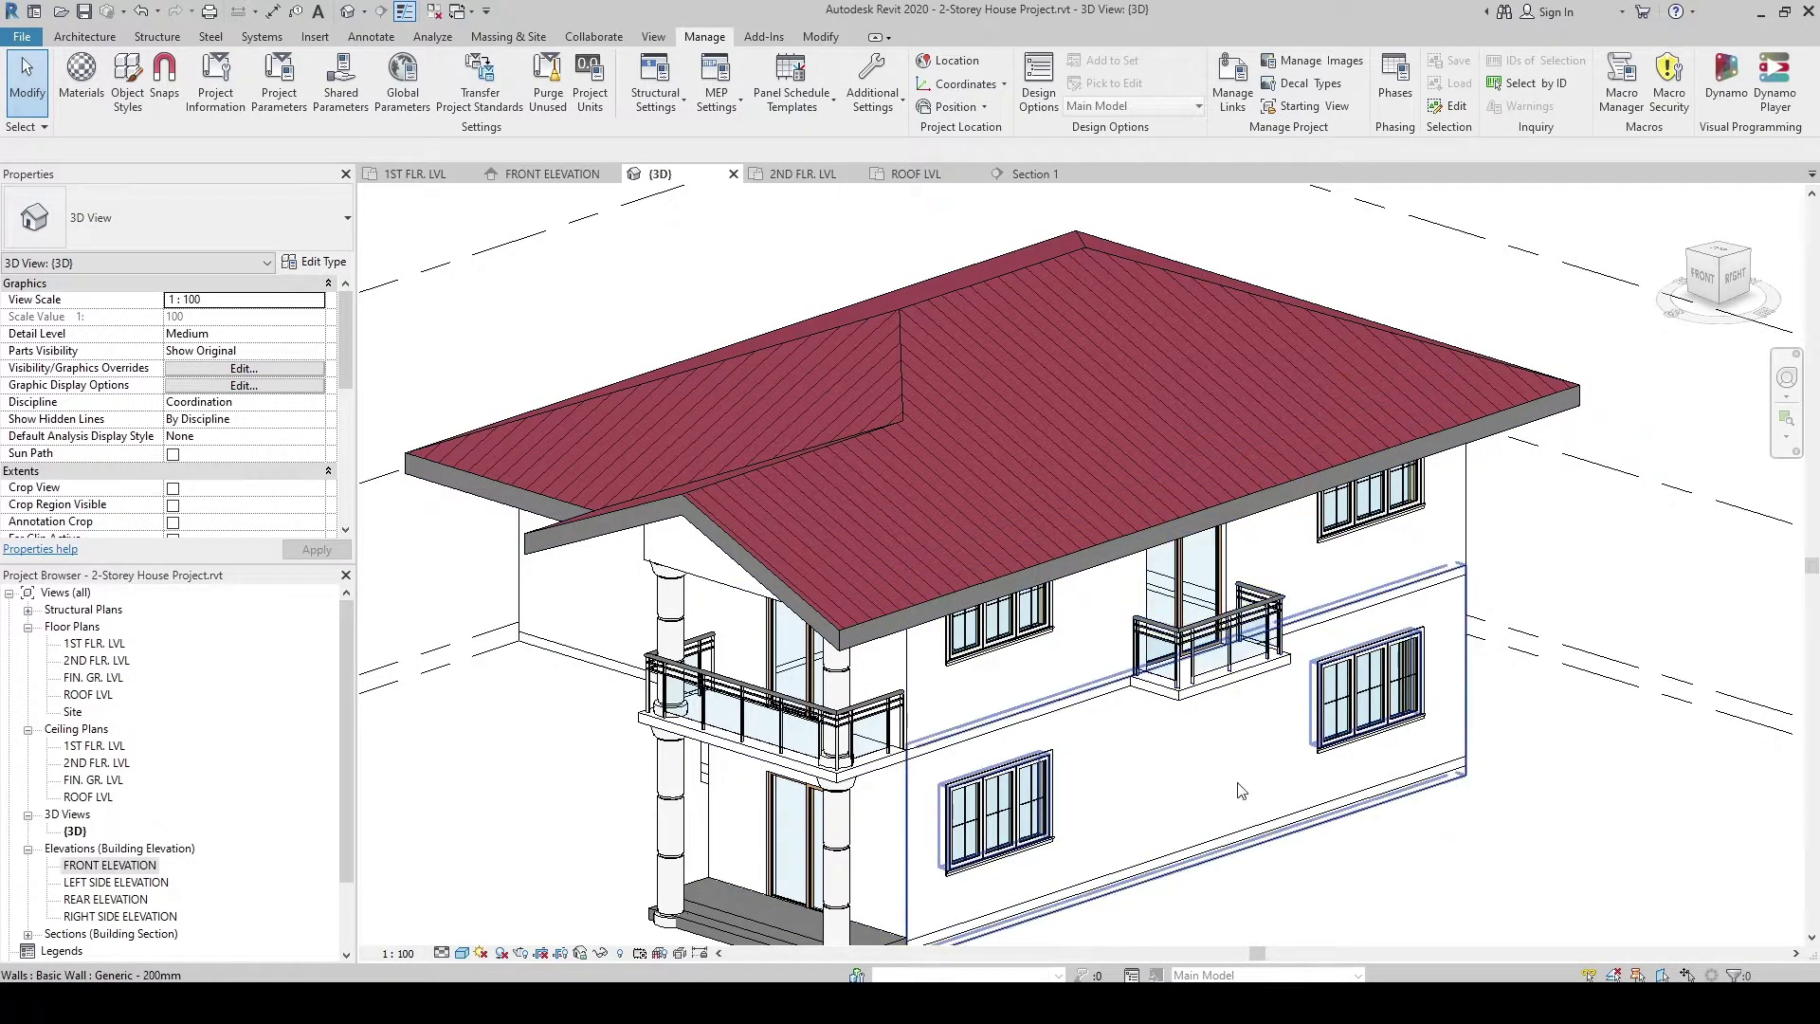
middle_click_drag(1251, 795, 1251, 772)
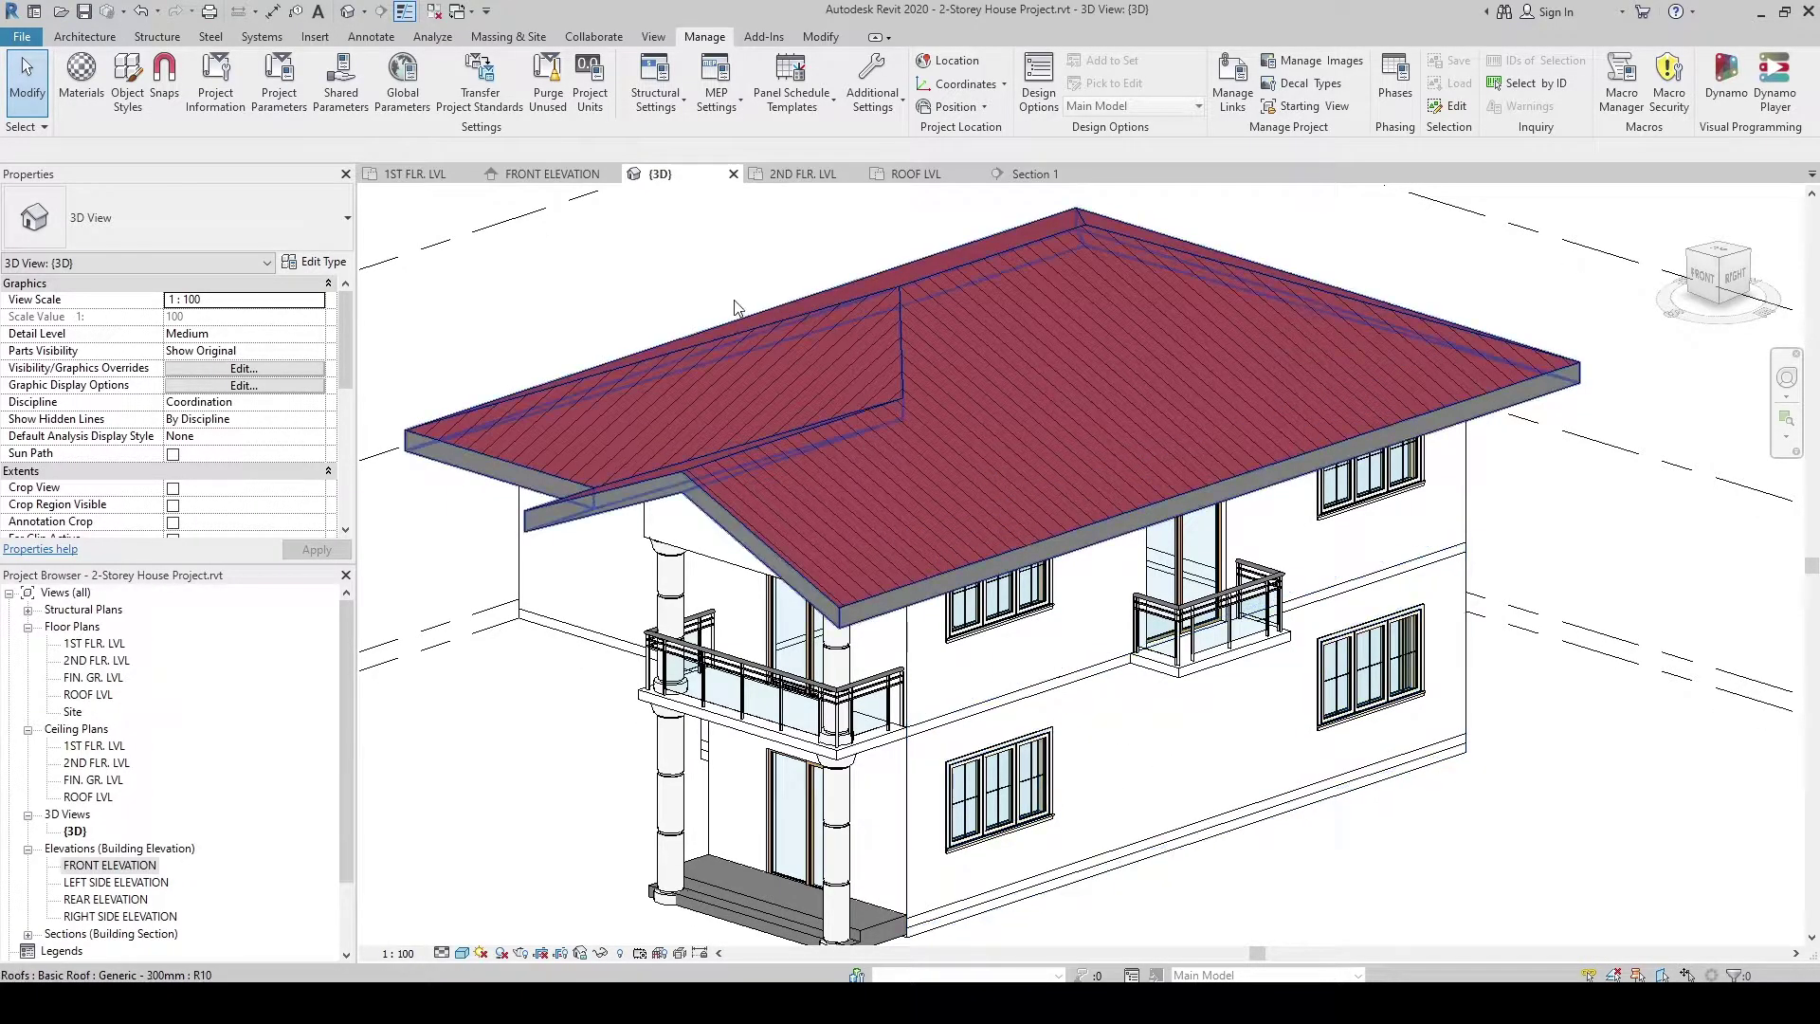
Step: Paint the first-floor exterior wall face on the right side of the house with Material - Color Gray
left_click(821, 36)
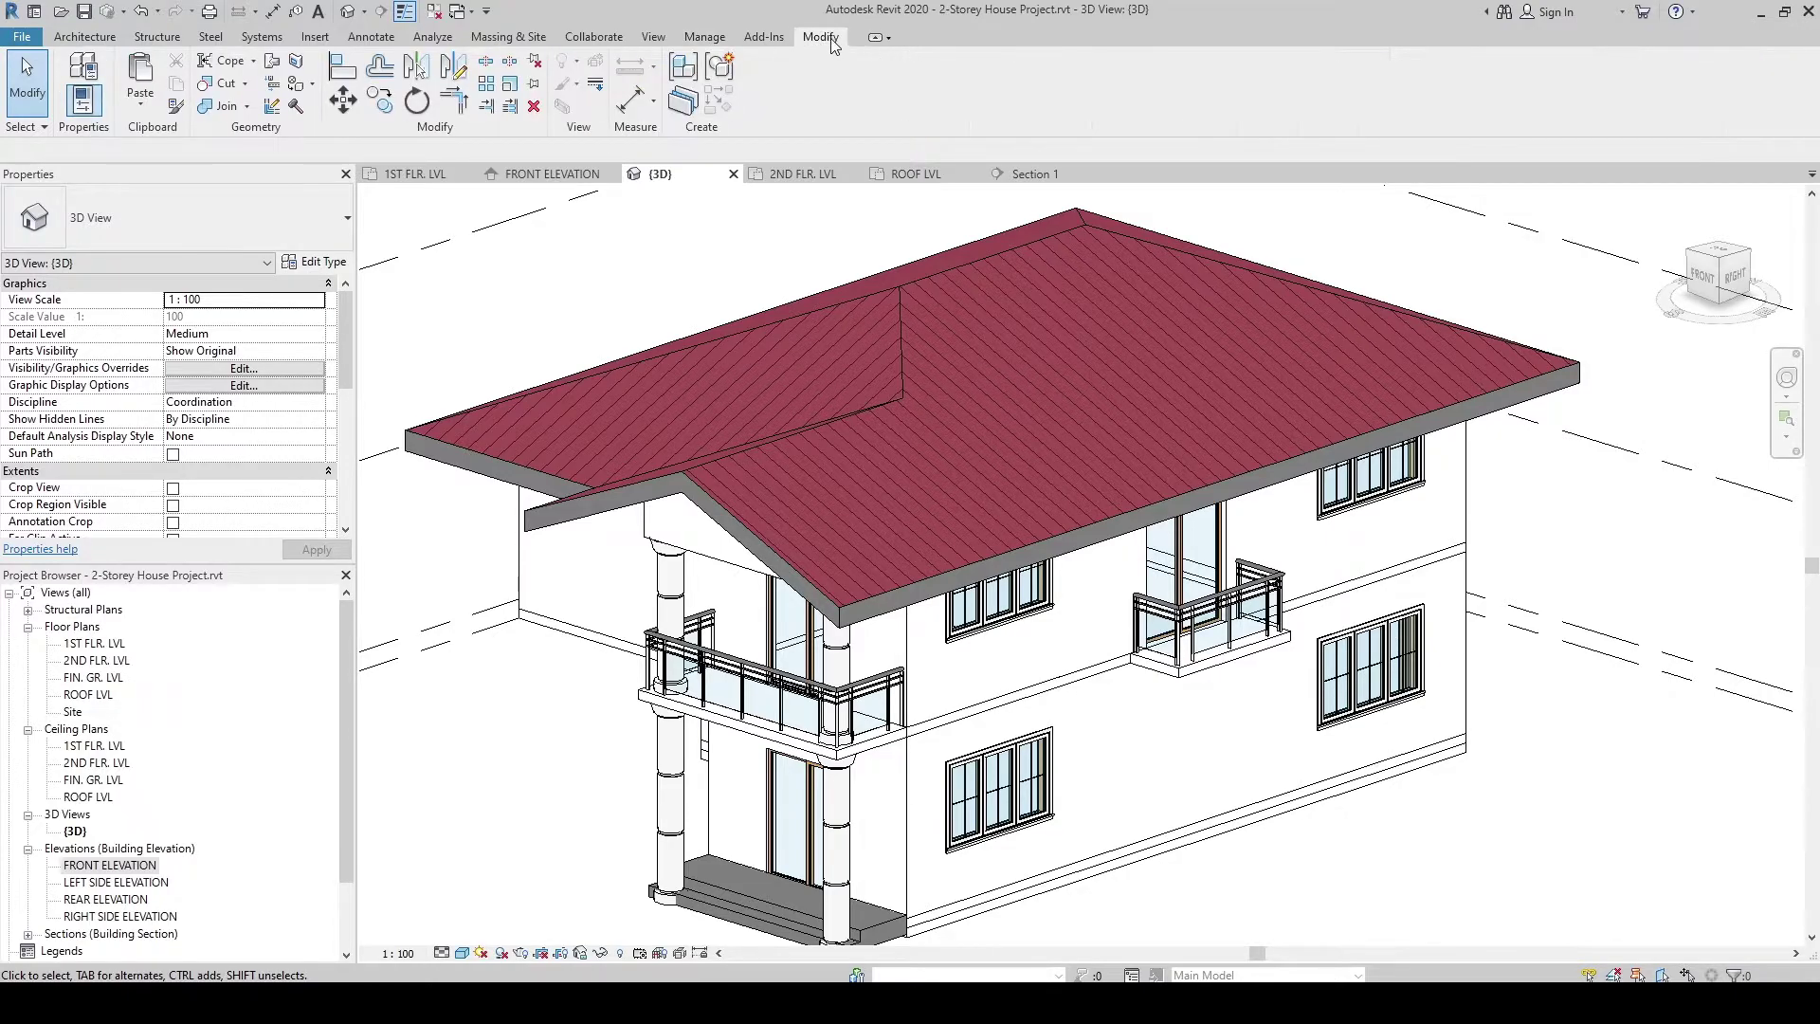
left_click(312, 90)
left_click(341, 117)
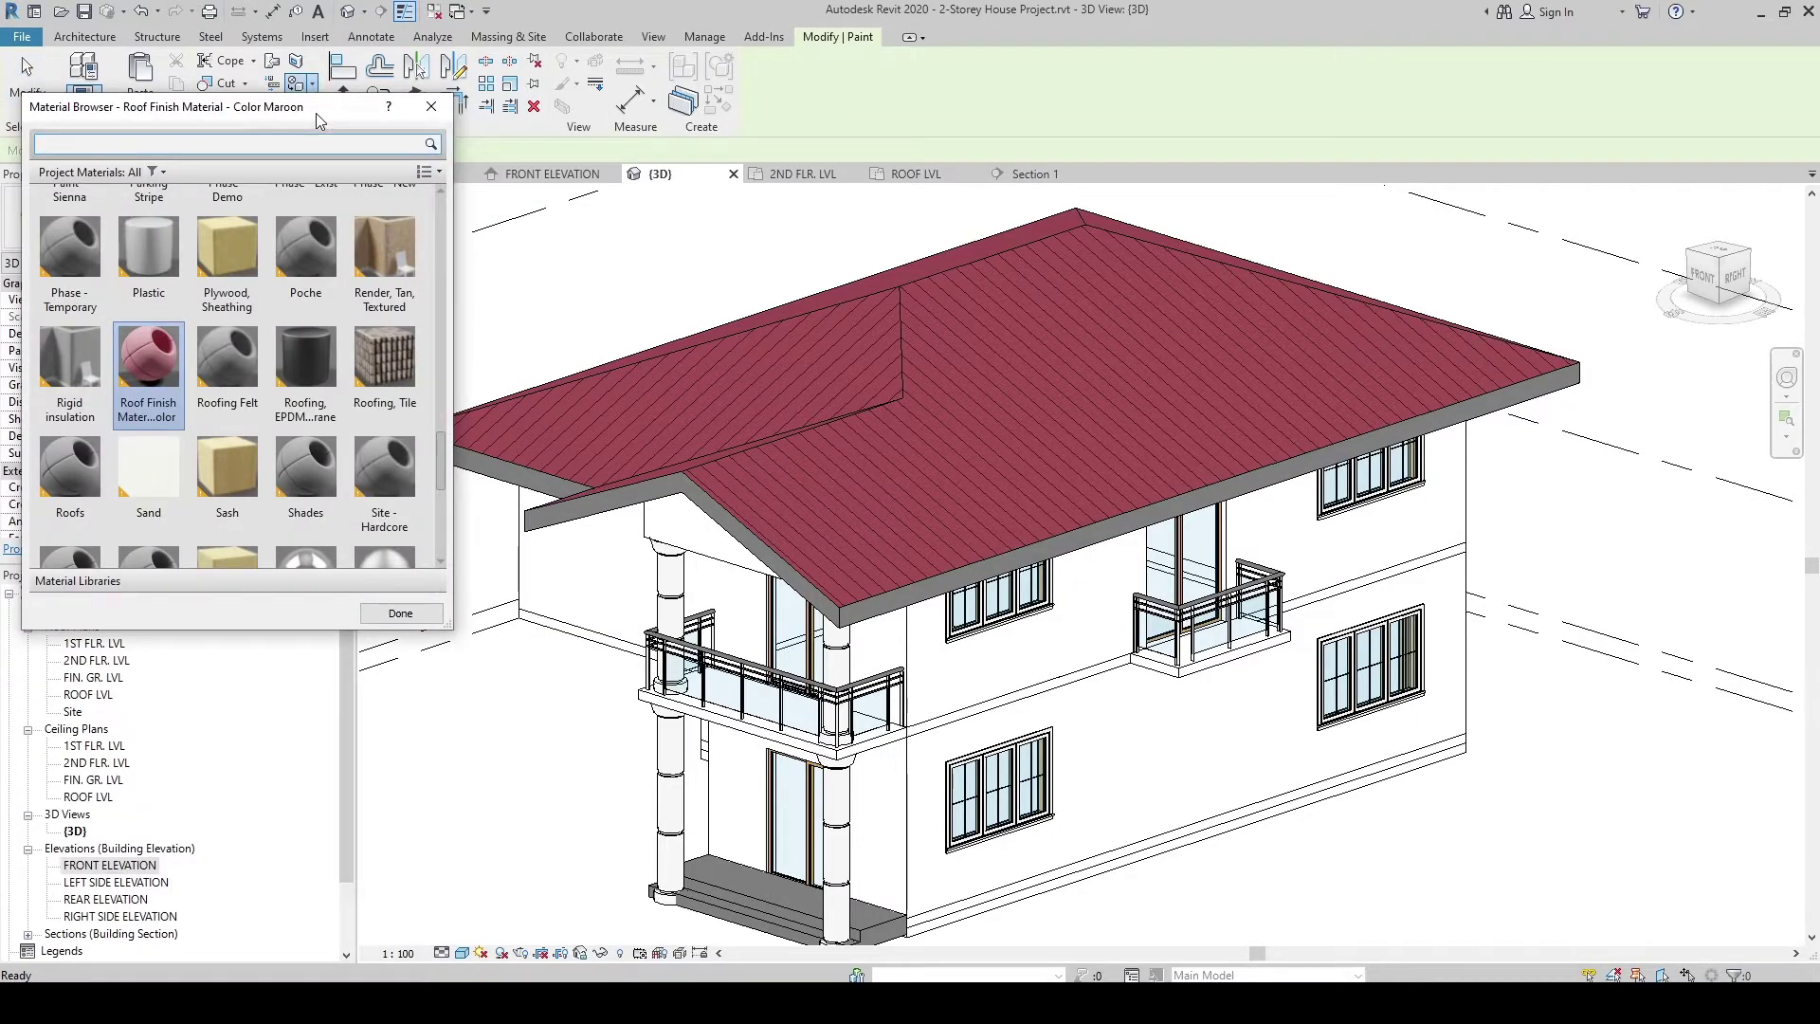
scroll(350, 244, "up", 1)
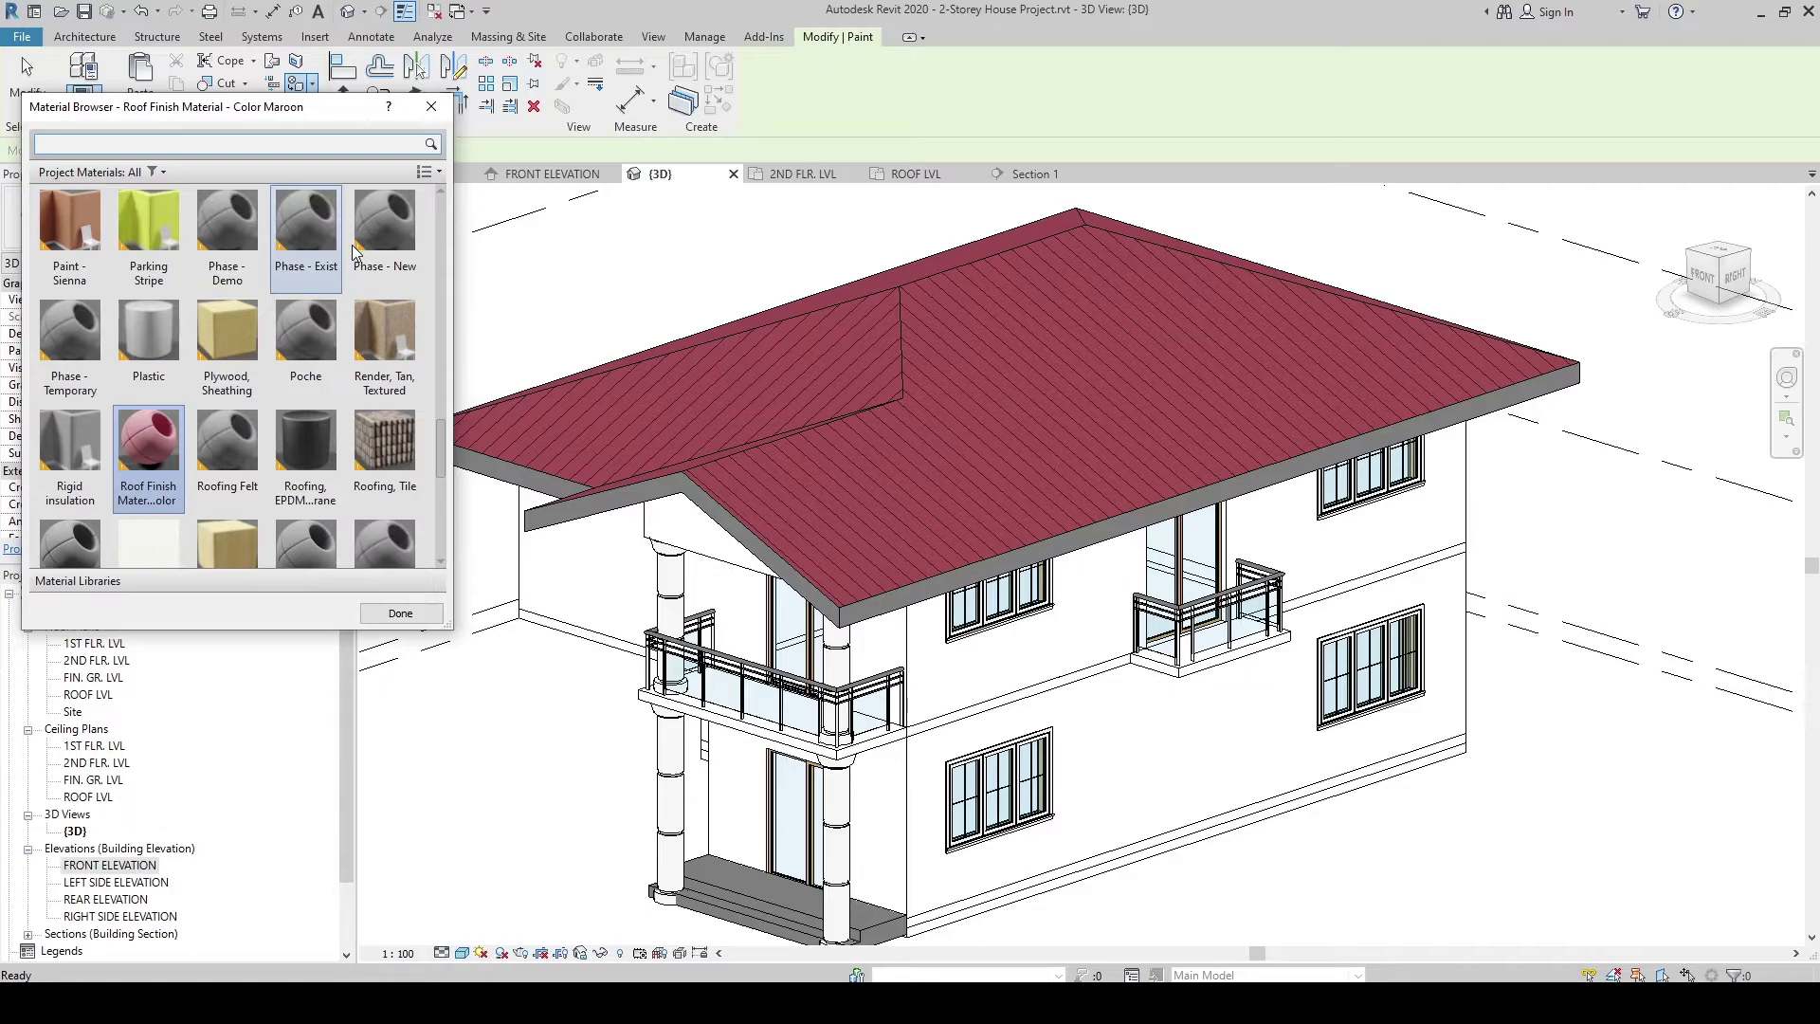
scroll(442, 432, "up", 1)
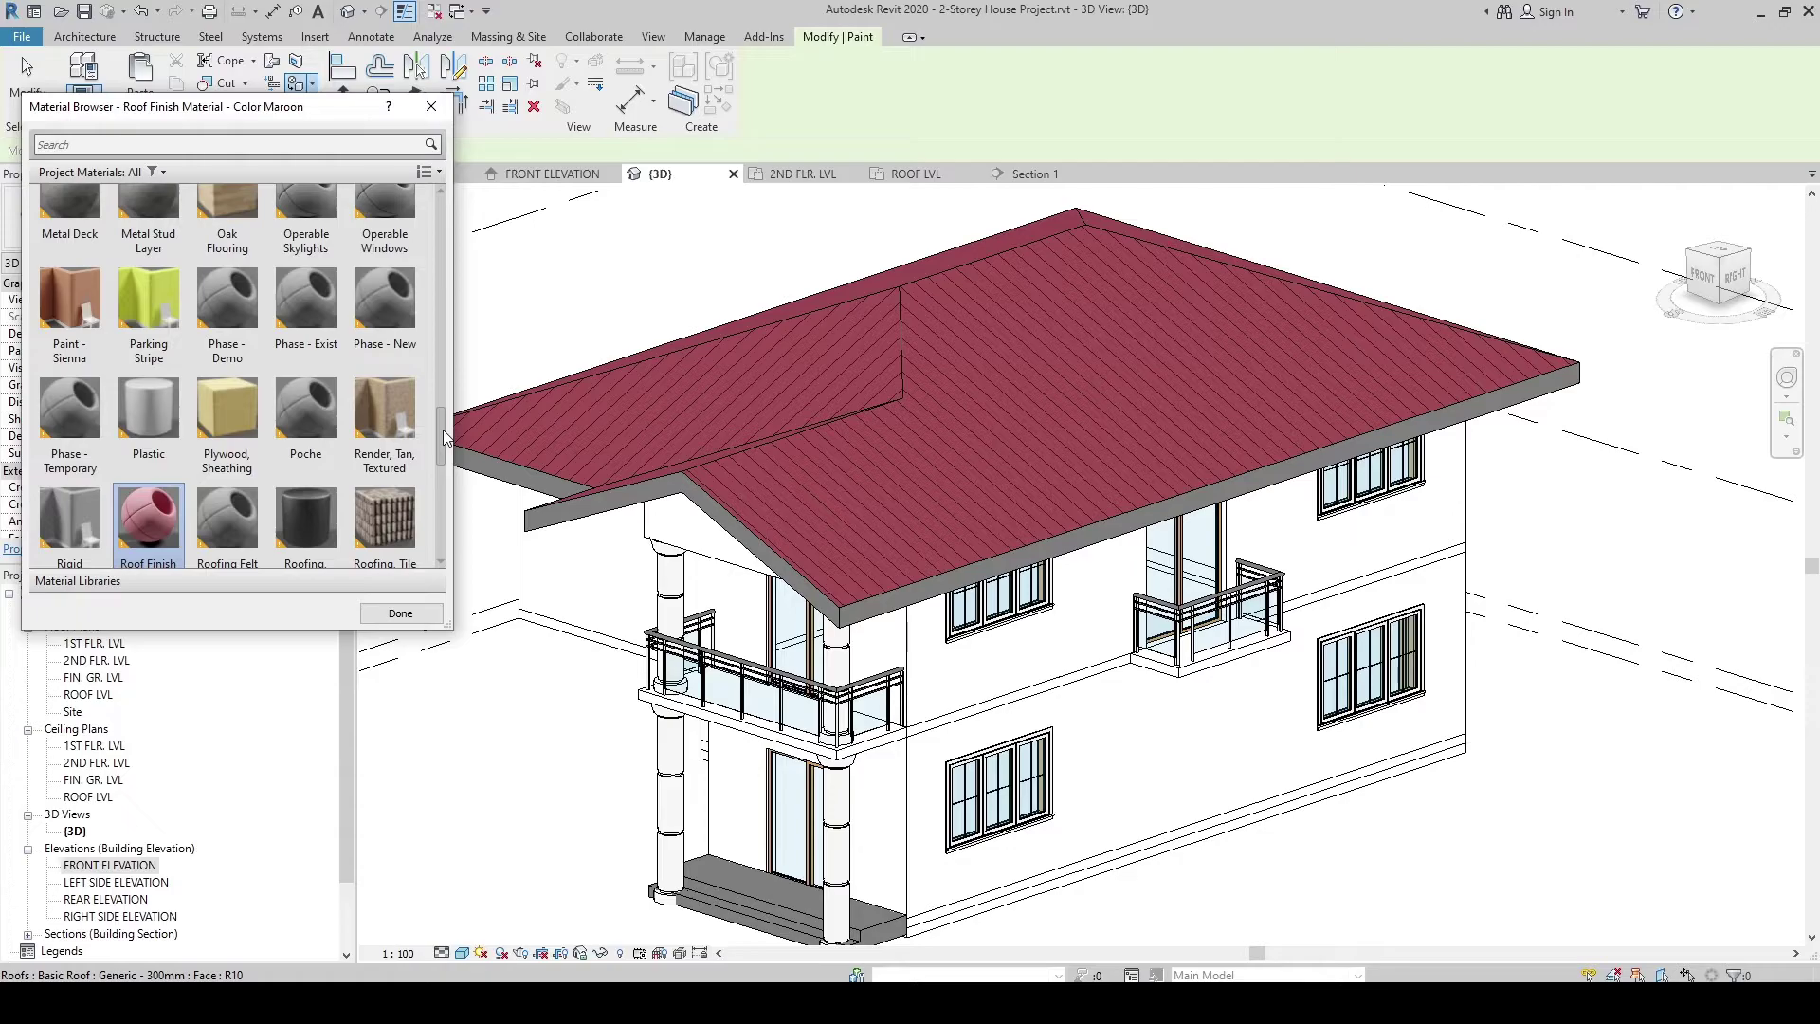
scroll(441, 429, "up", 3)
left_click(70, 374)
left_click(1124, 731)
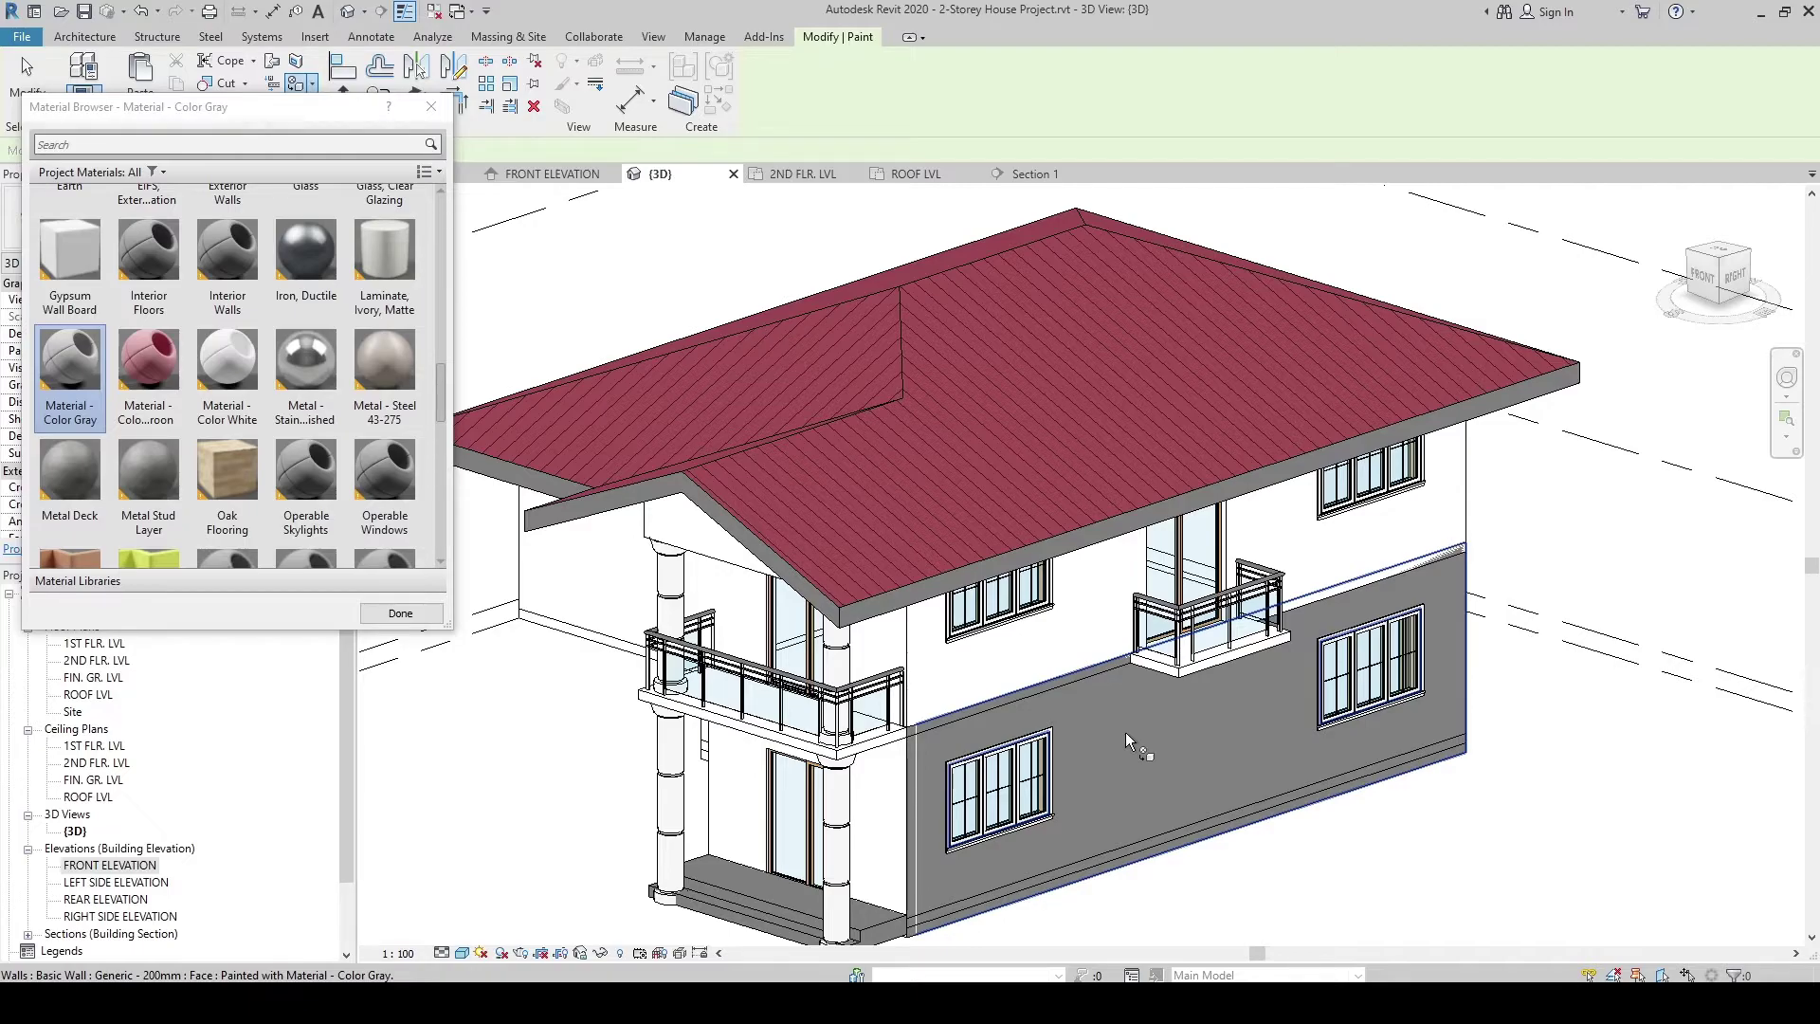
key("Escape")
Step: Remove the gray paint from the first-floor exterior wall face
left_click(312, 83)
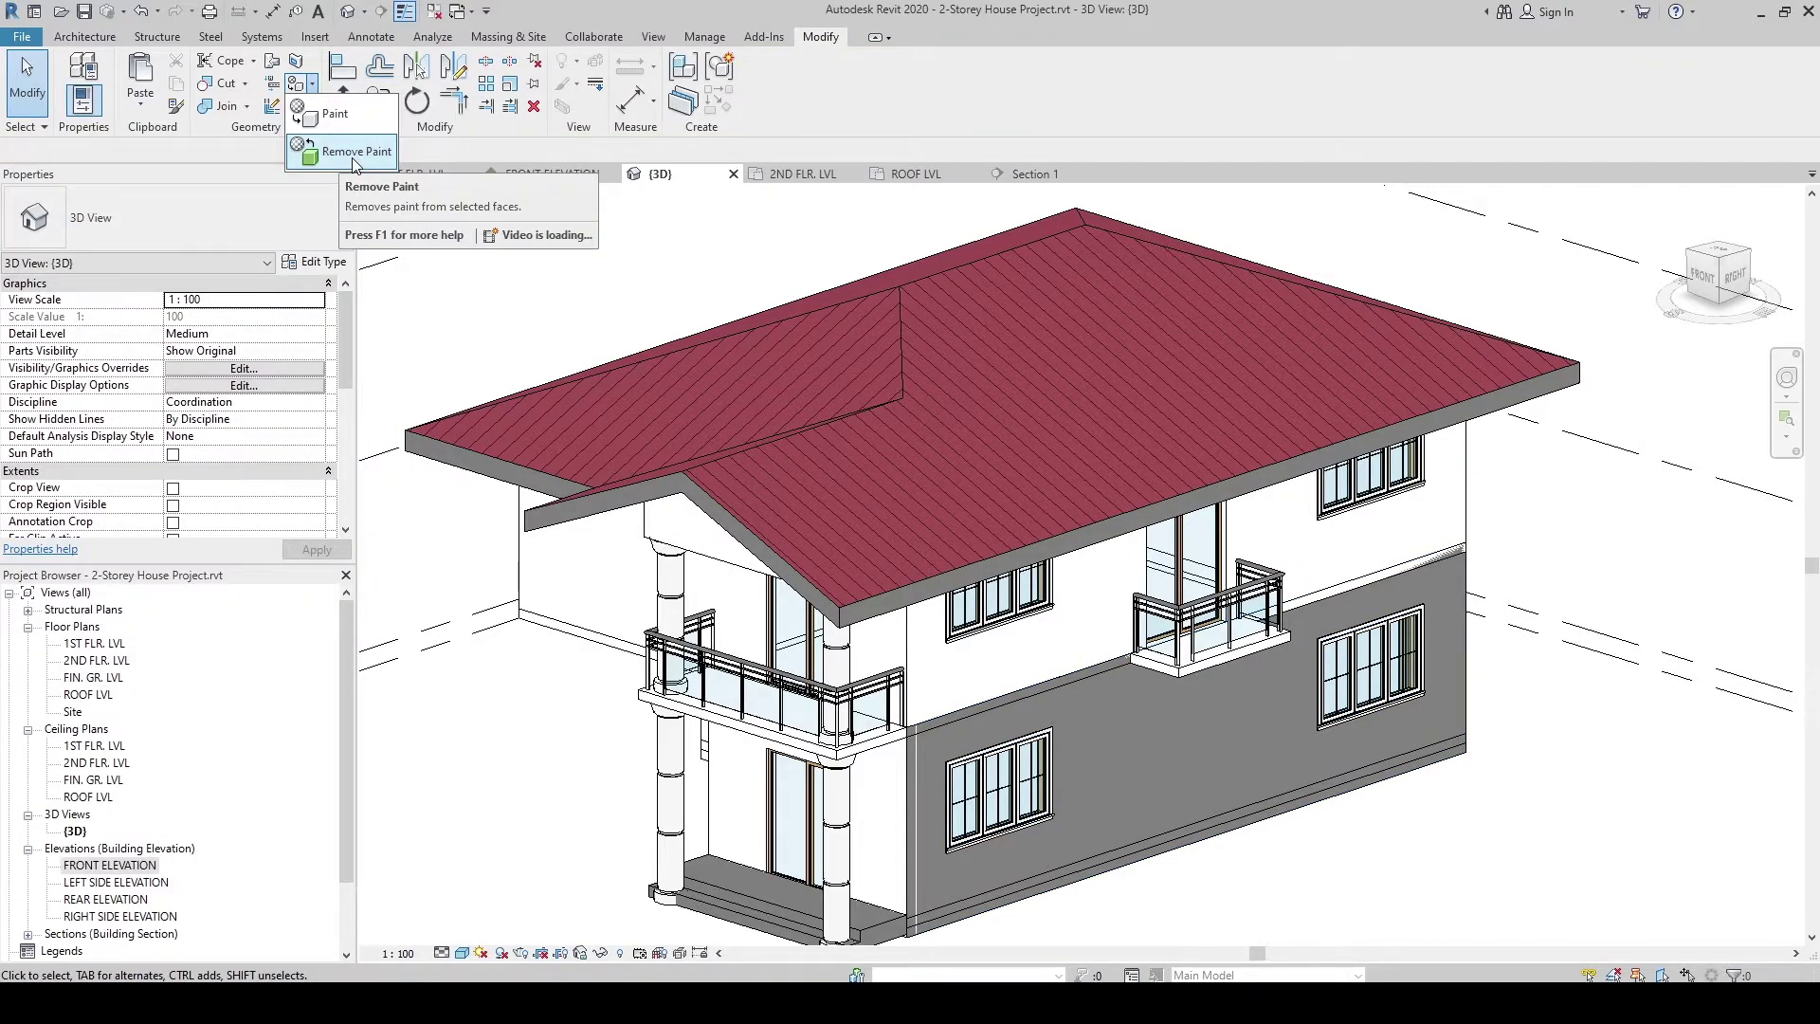
left_click(355, 153)
left_click(1232, 759)
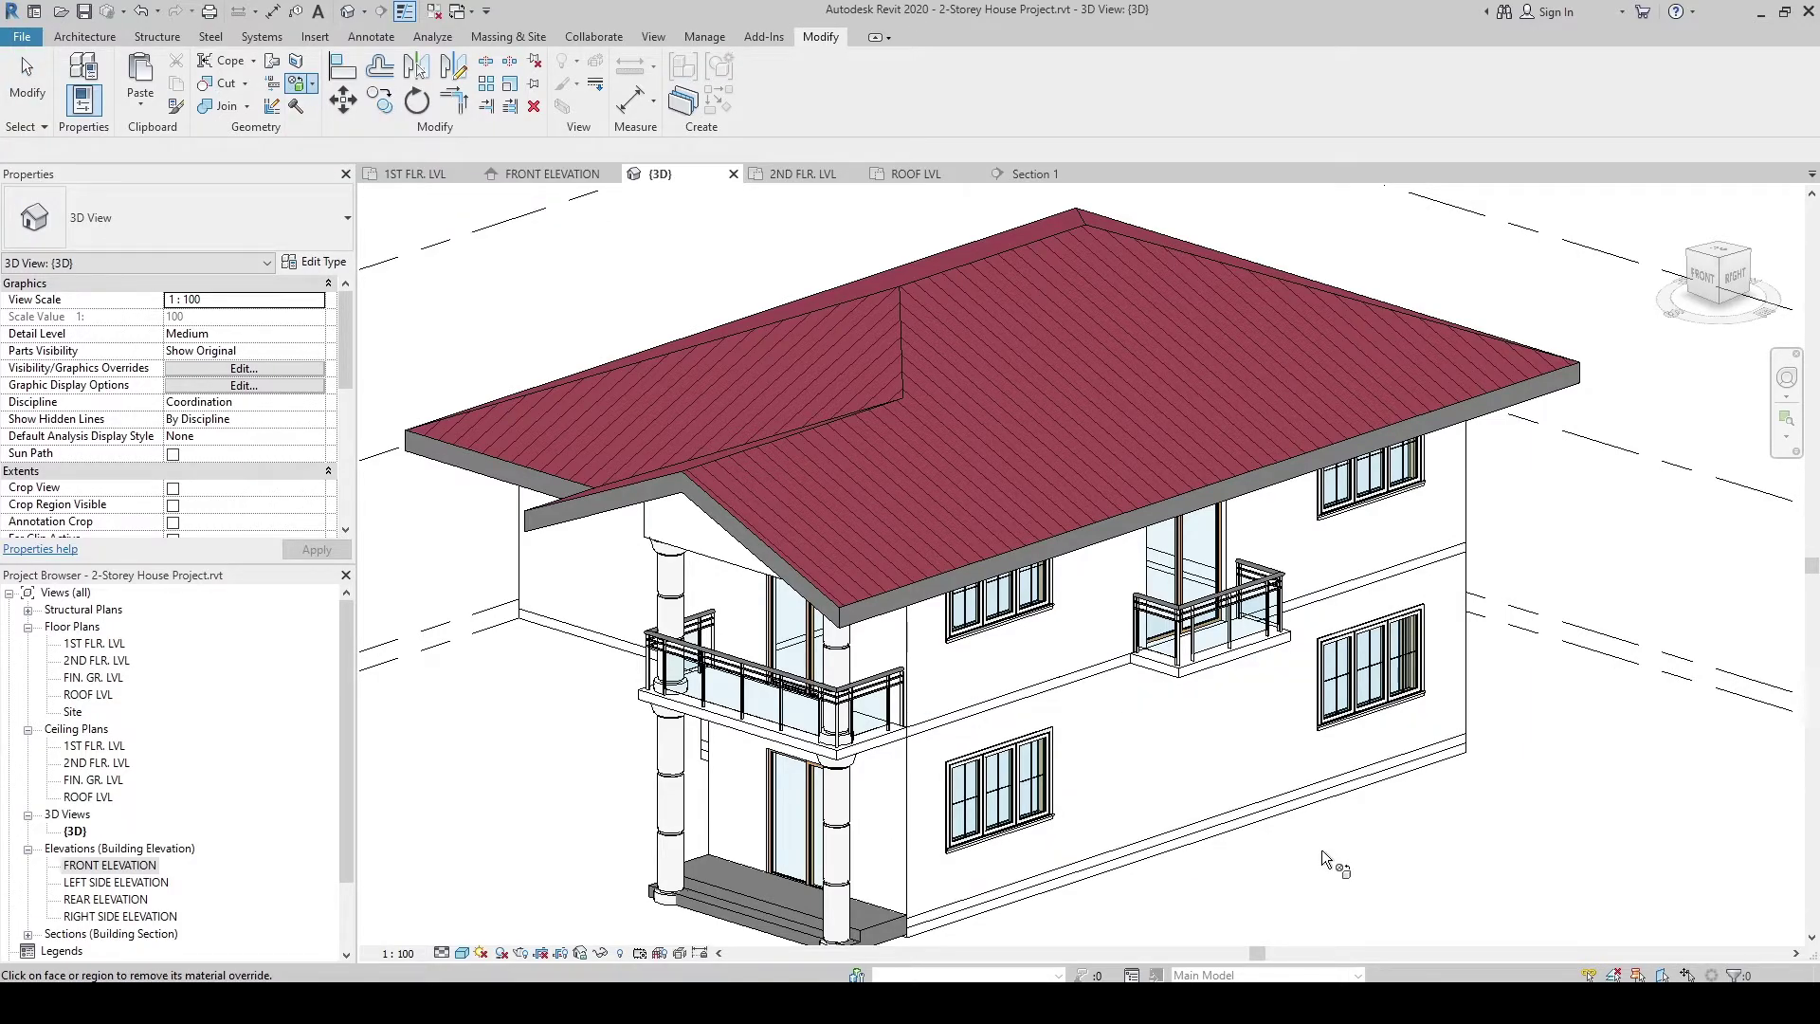
key("Escape")
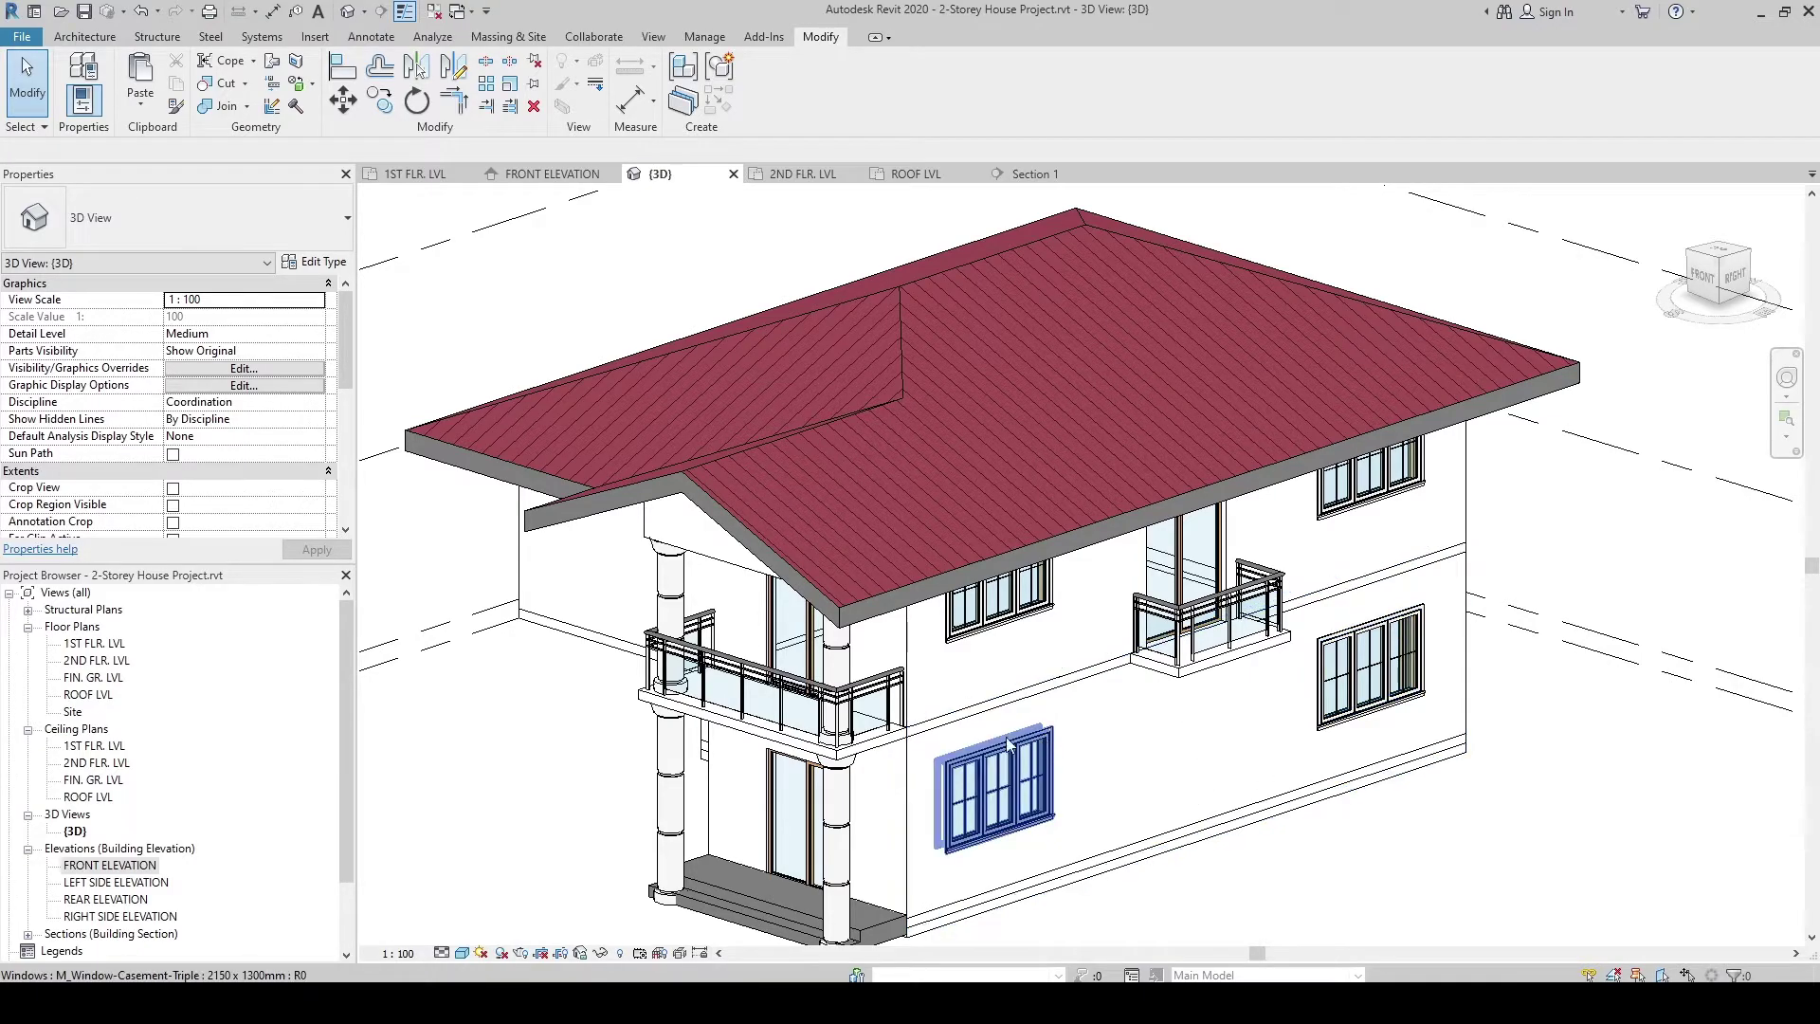
Step: Look at the house from its left side in 3D and open the LEFT SIDE ELEVATION view
scroll(526, 626, "down", 2)
middle_click_drag(521, 609, 746, 646, "shift")
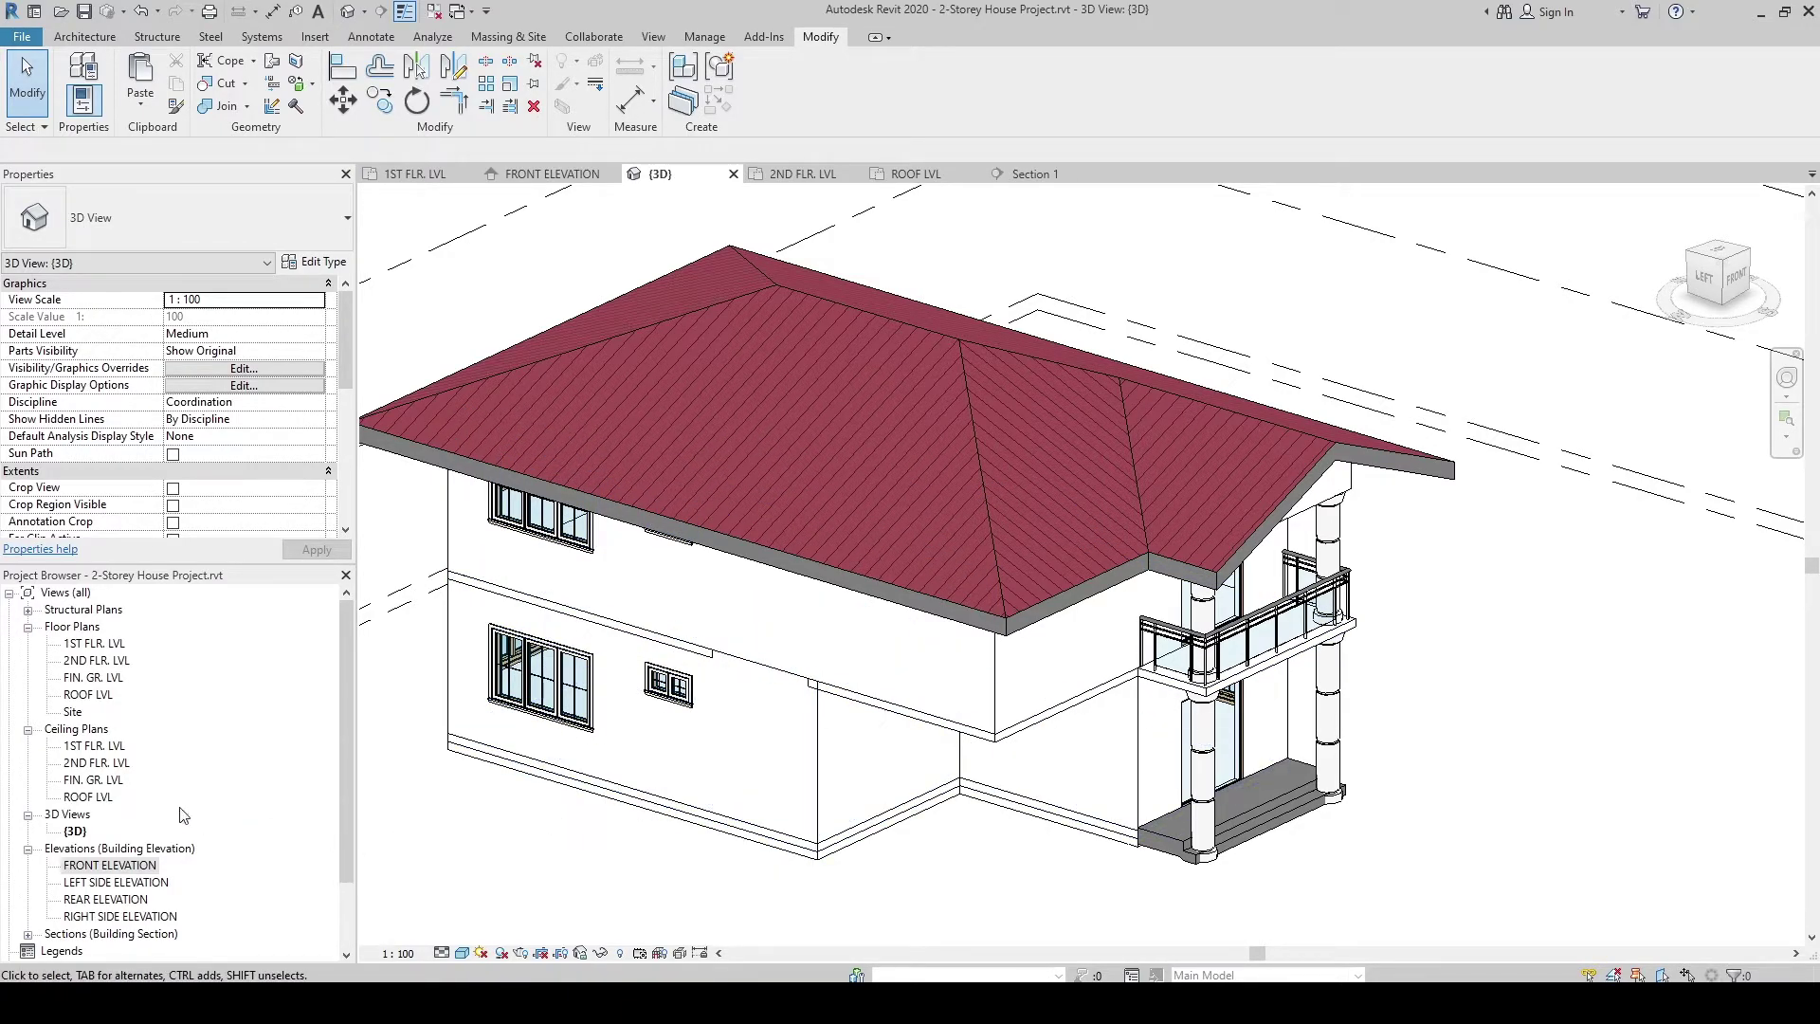
left_click_drag(344, 686, 343, 738)
left_click(76, 797)
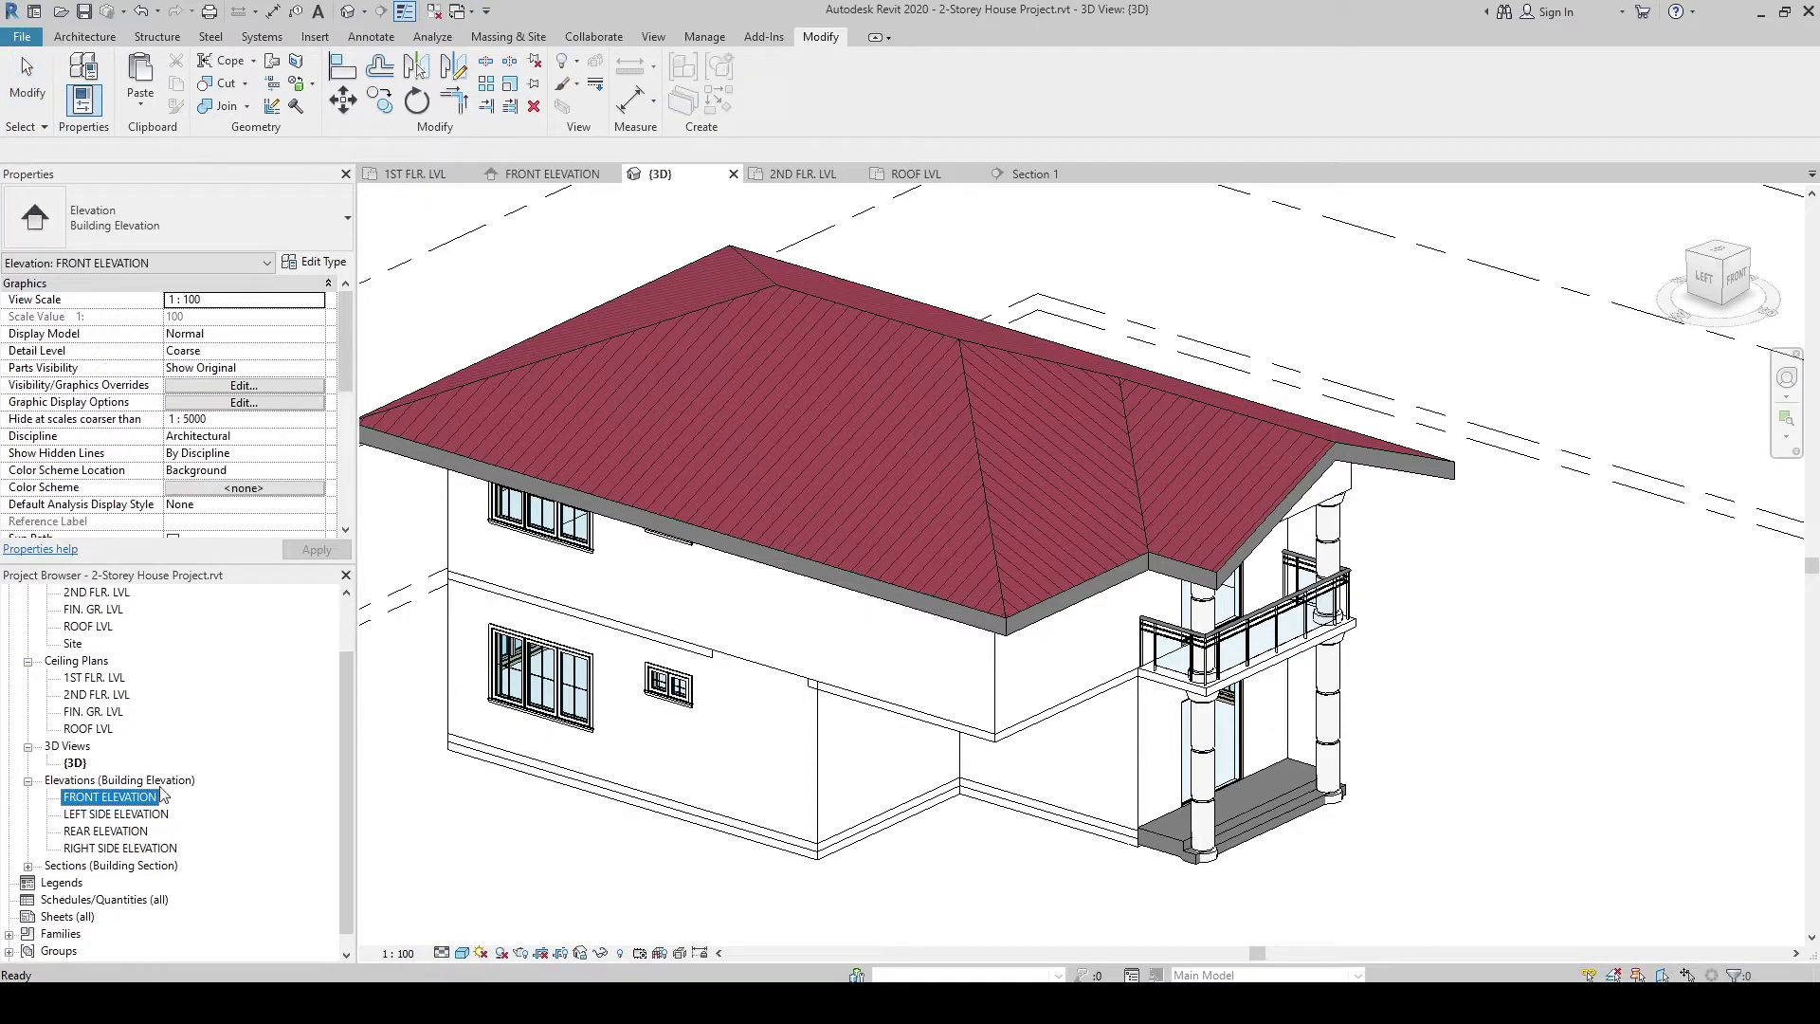
left_click(104, 815)
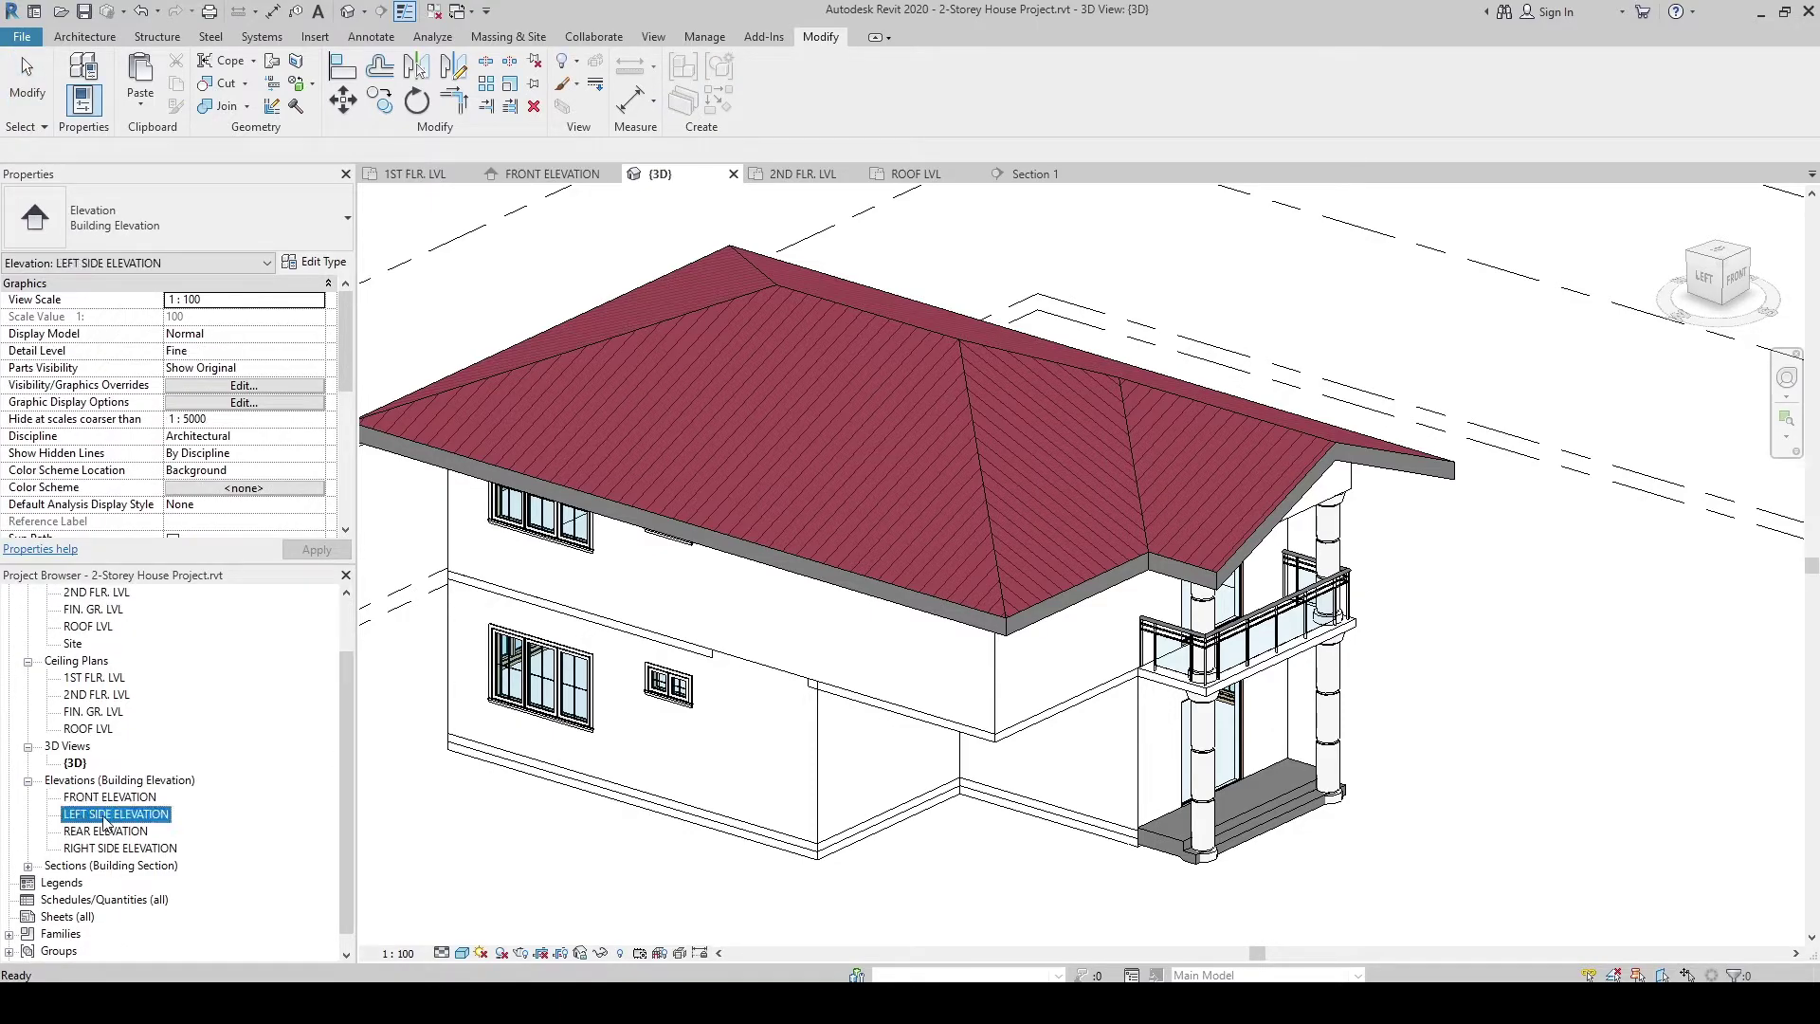
double_click(104, 817)
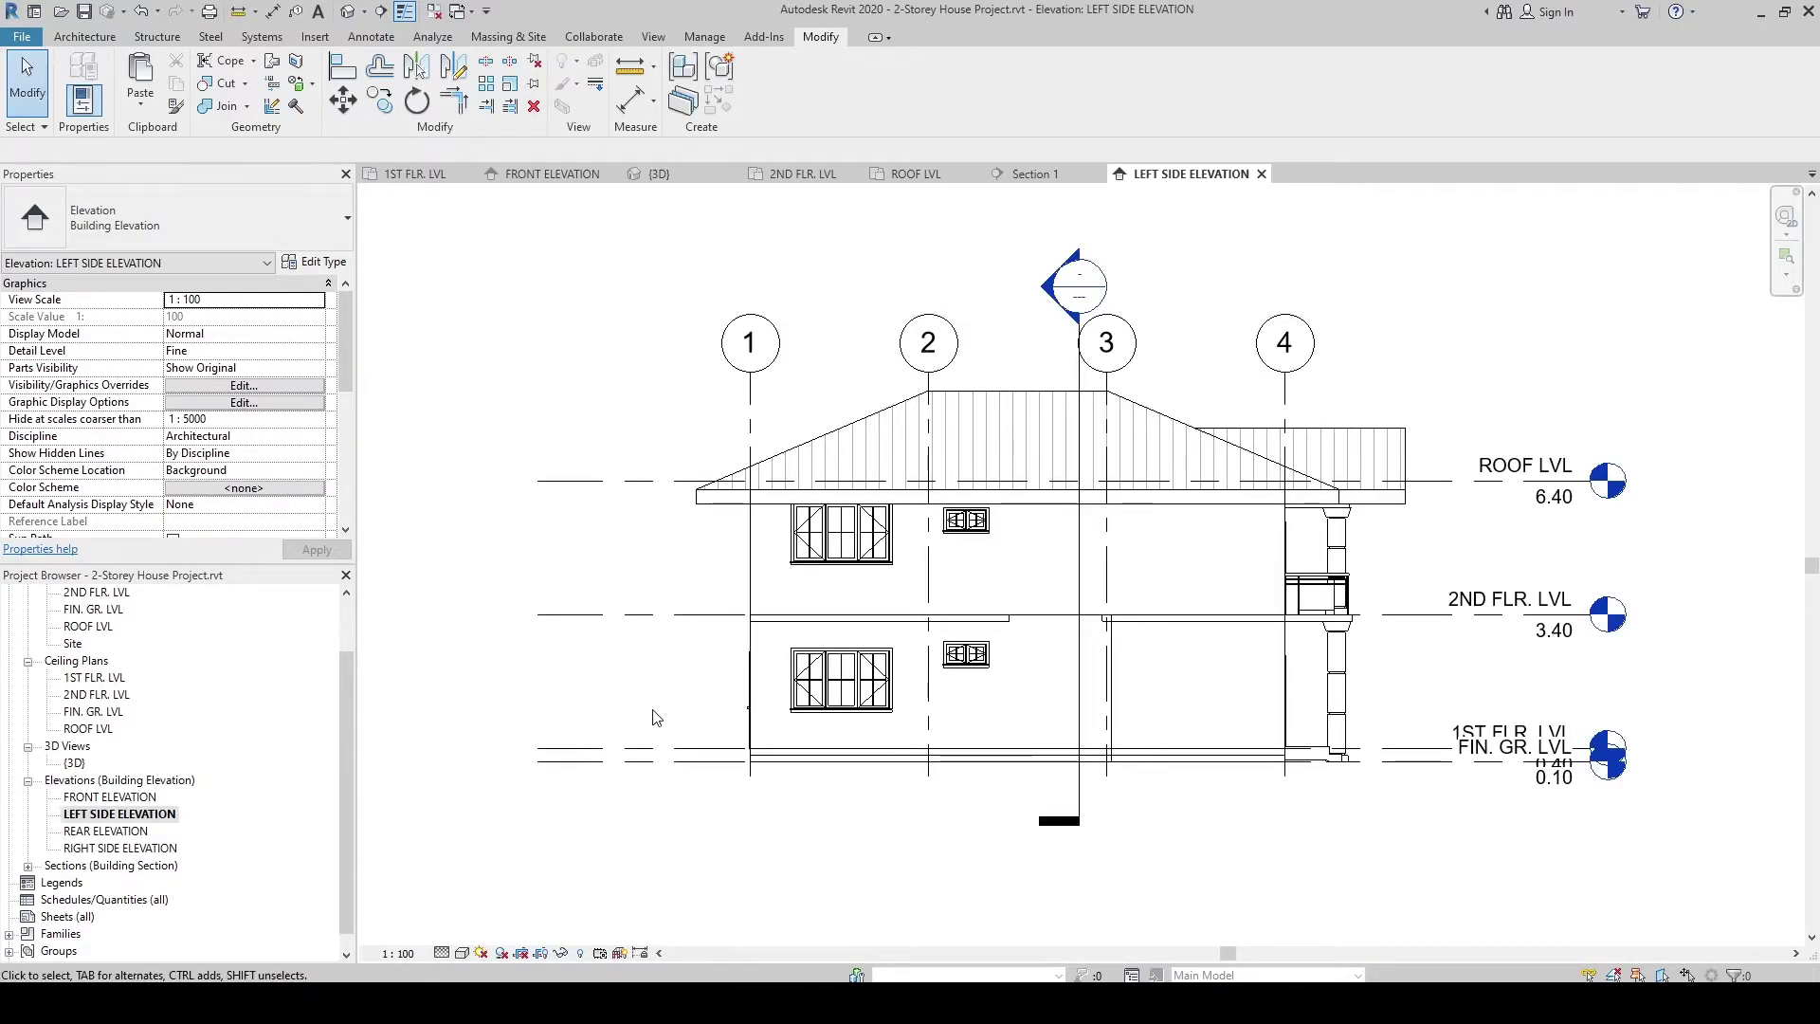
Step: Start a Split Face boundary on the second-floor wall in the left side elevation
middle_click_drag(650, 715, 555, 724)
scroll(872, 769, "up", 3)
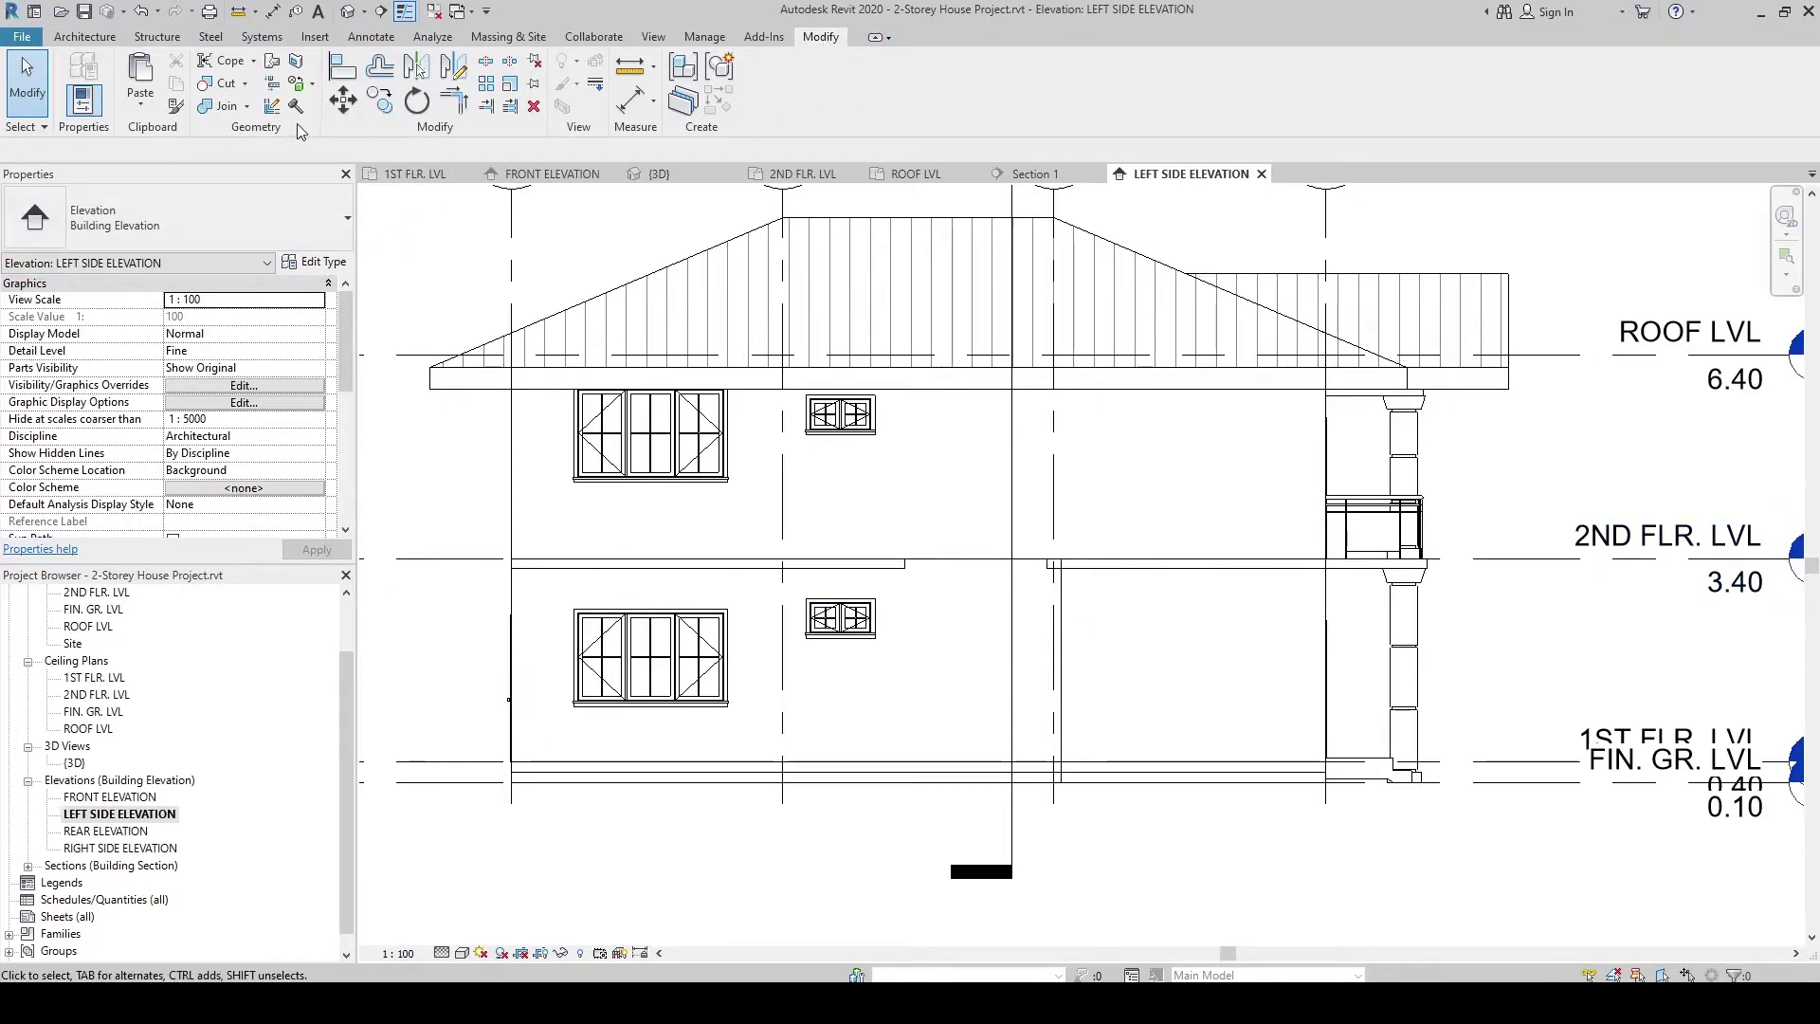
left_click(299, 66)
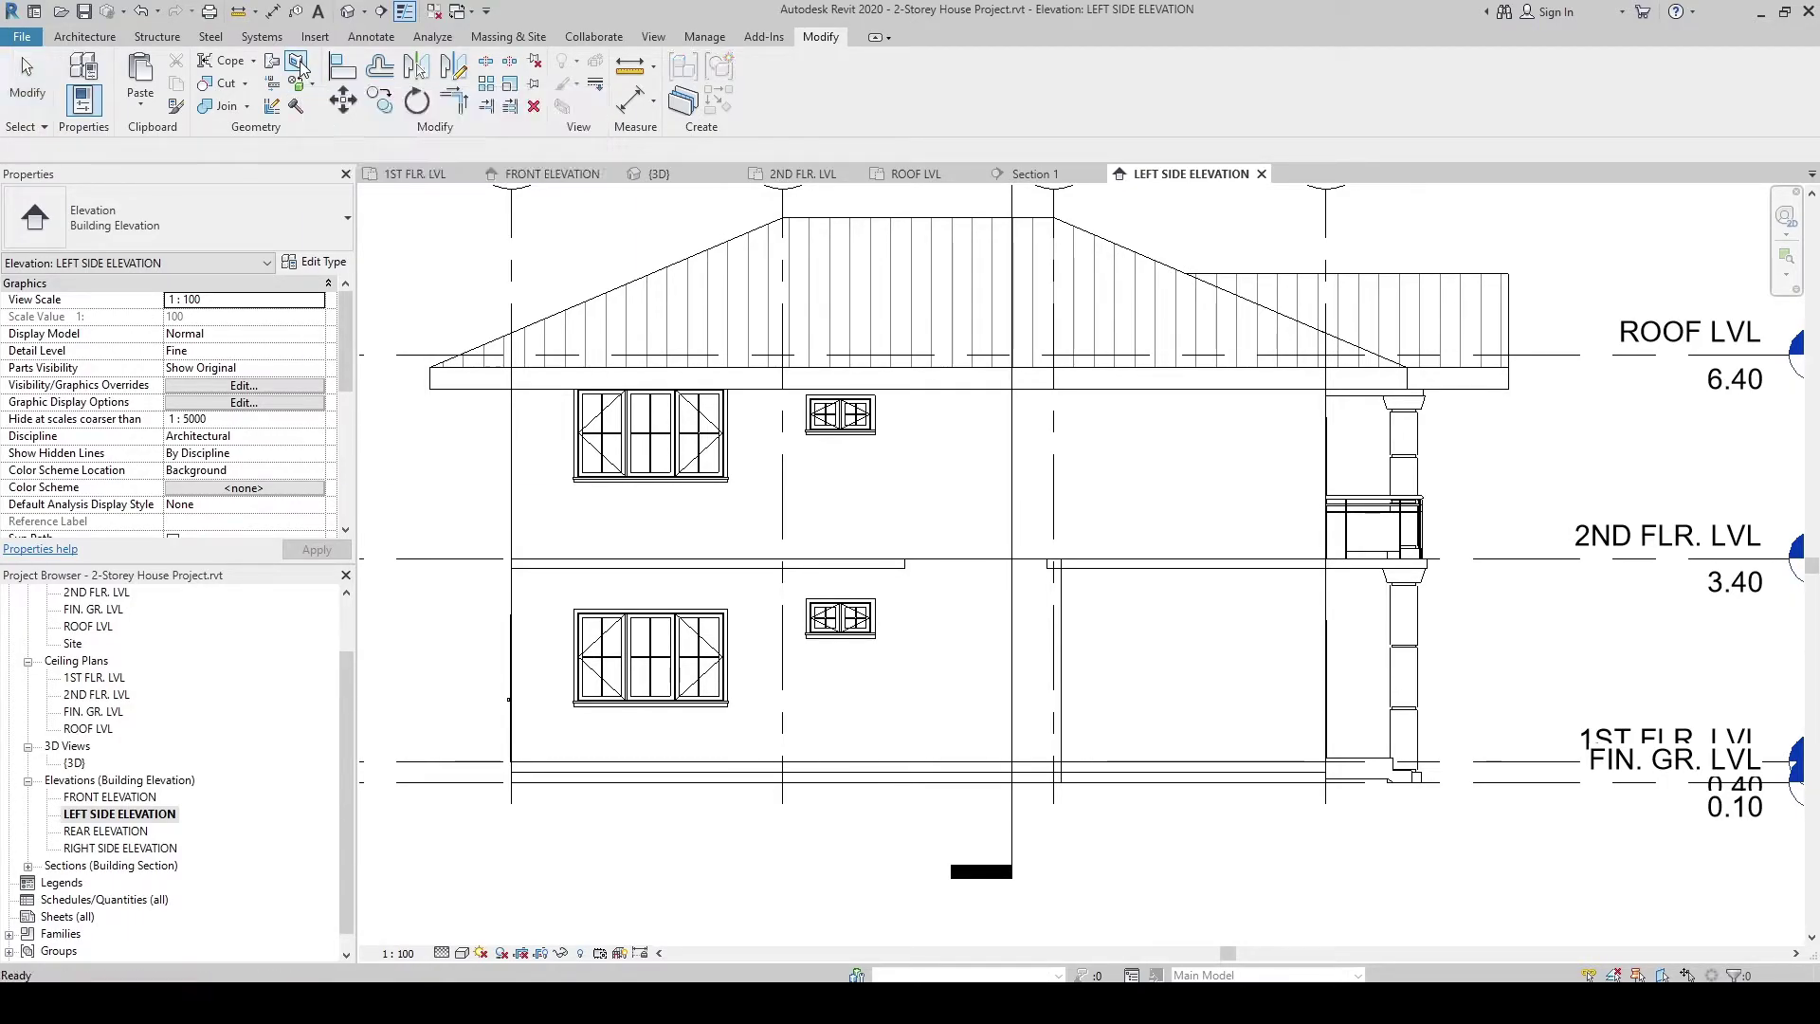
left_click(877, 457)
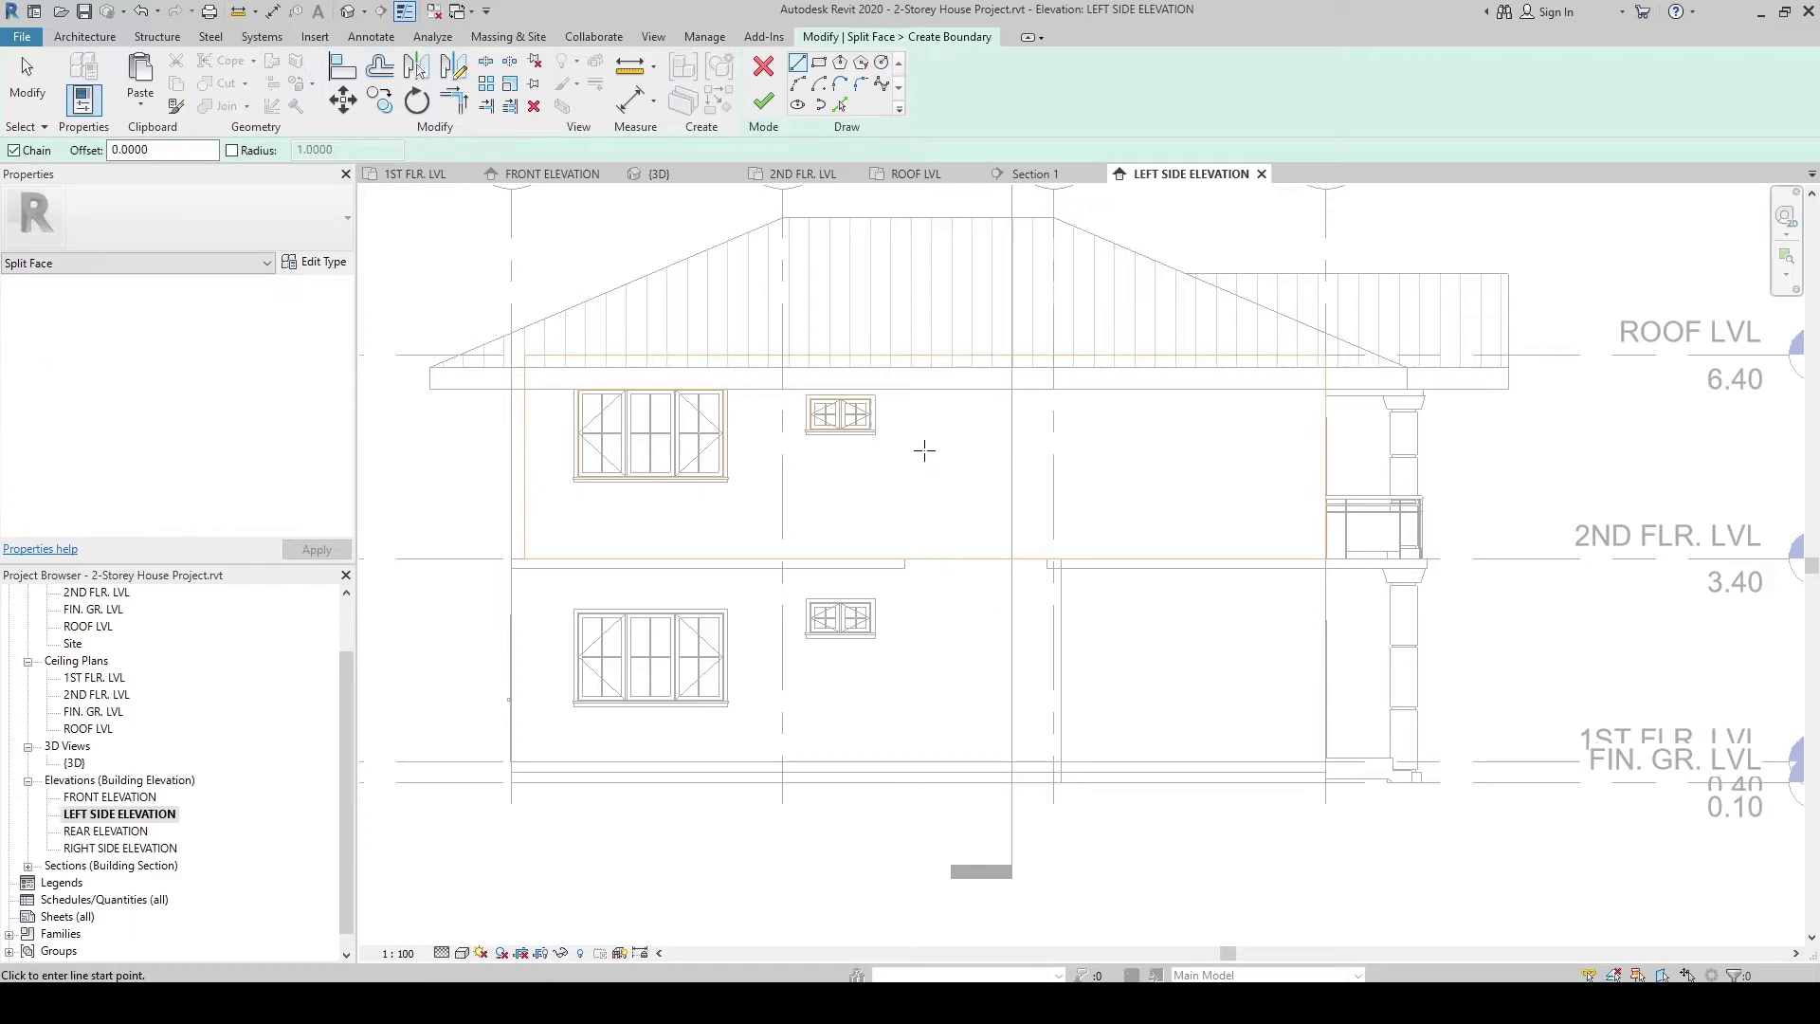
left_click(931, 367)
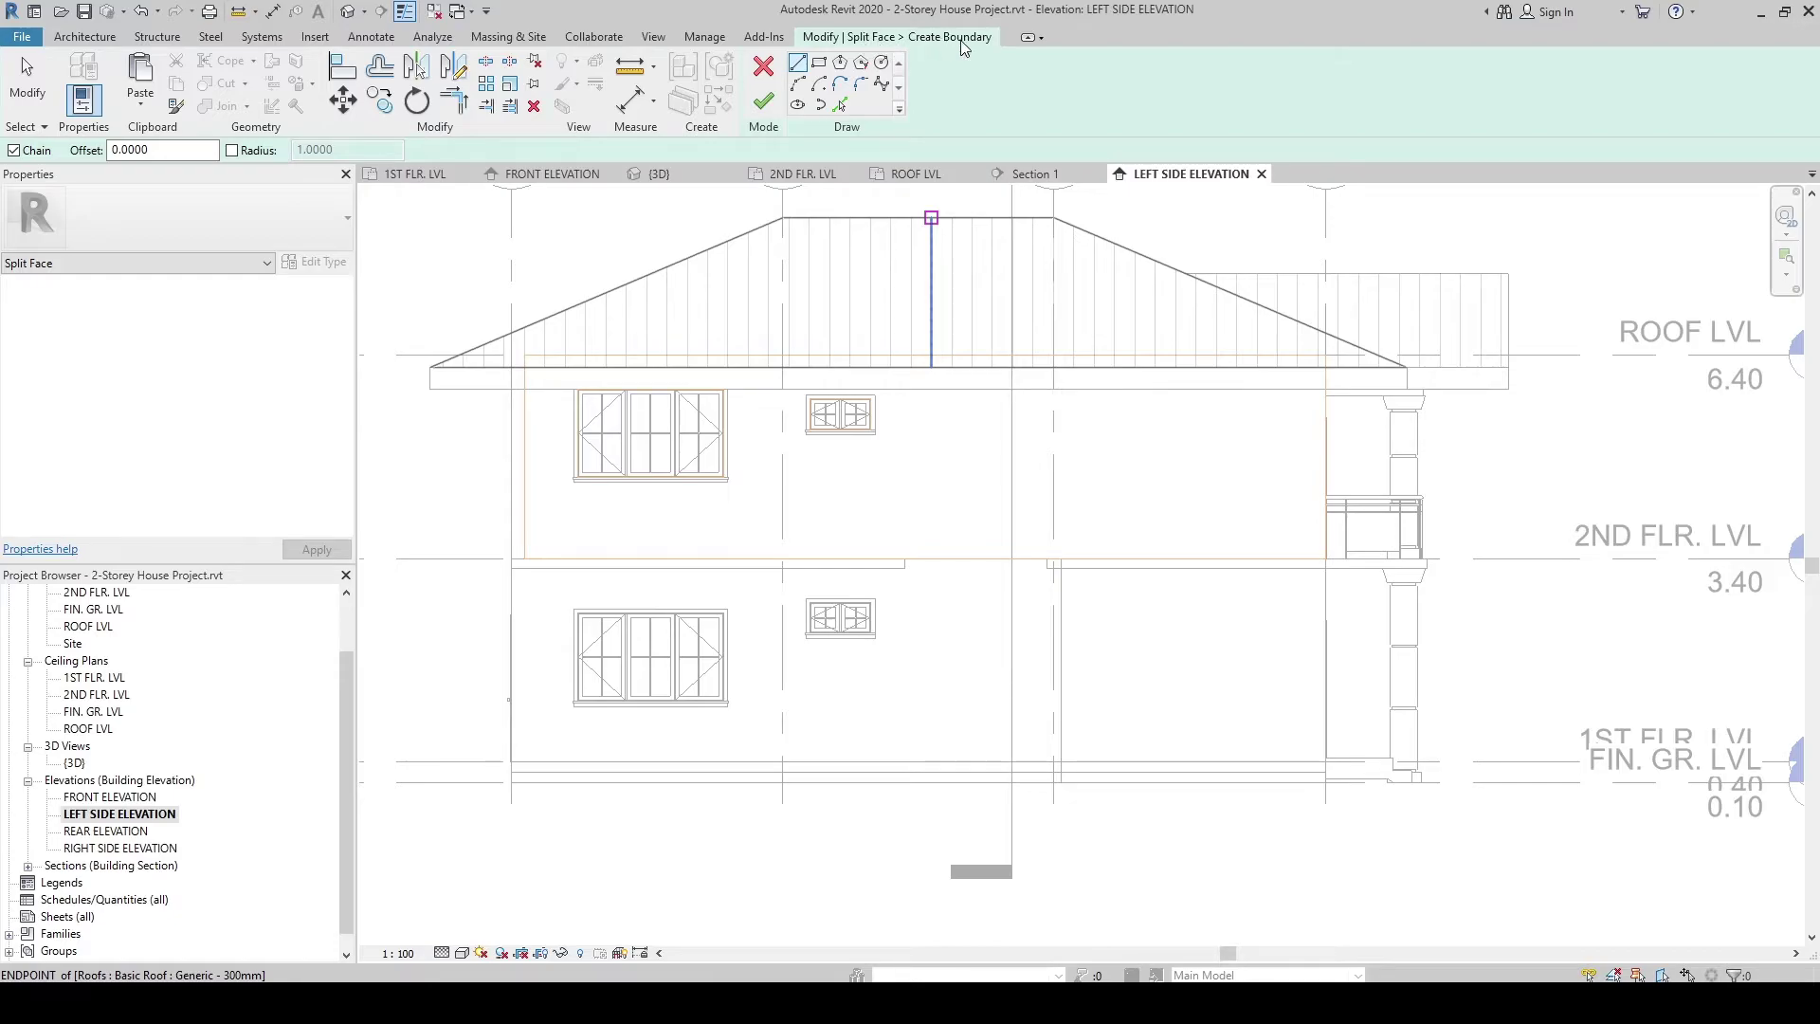
key("Escape")
scroll(749, 213, "up", 2)
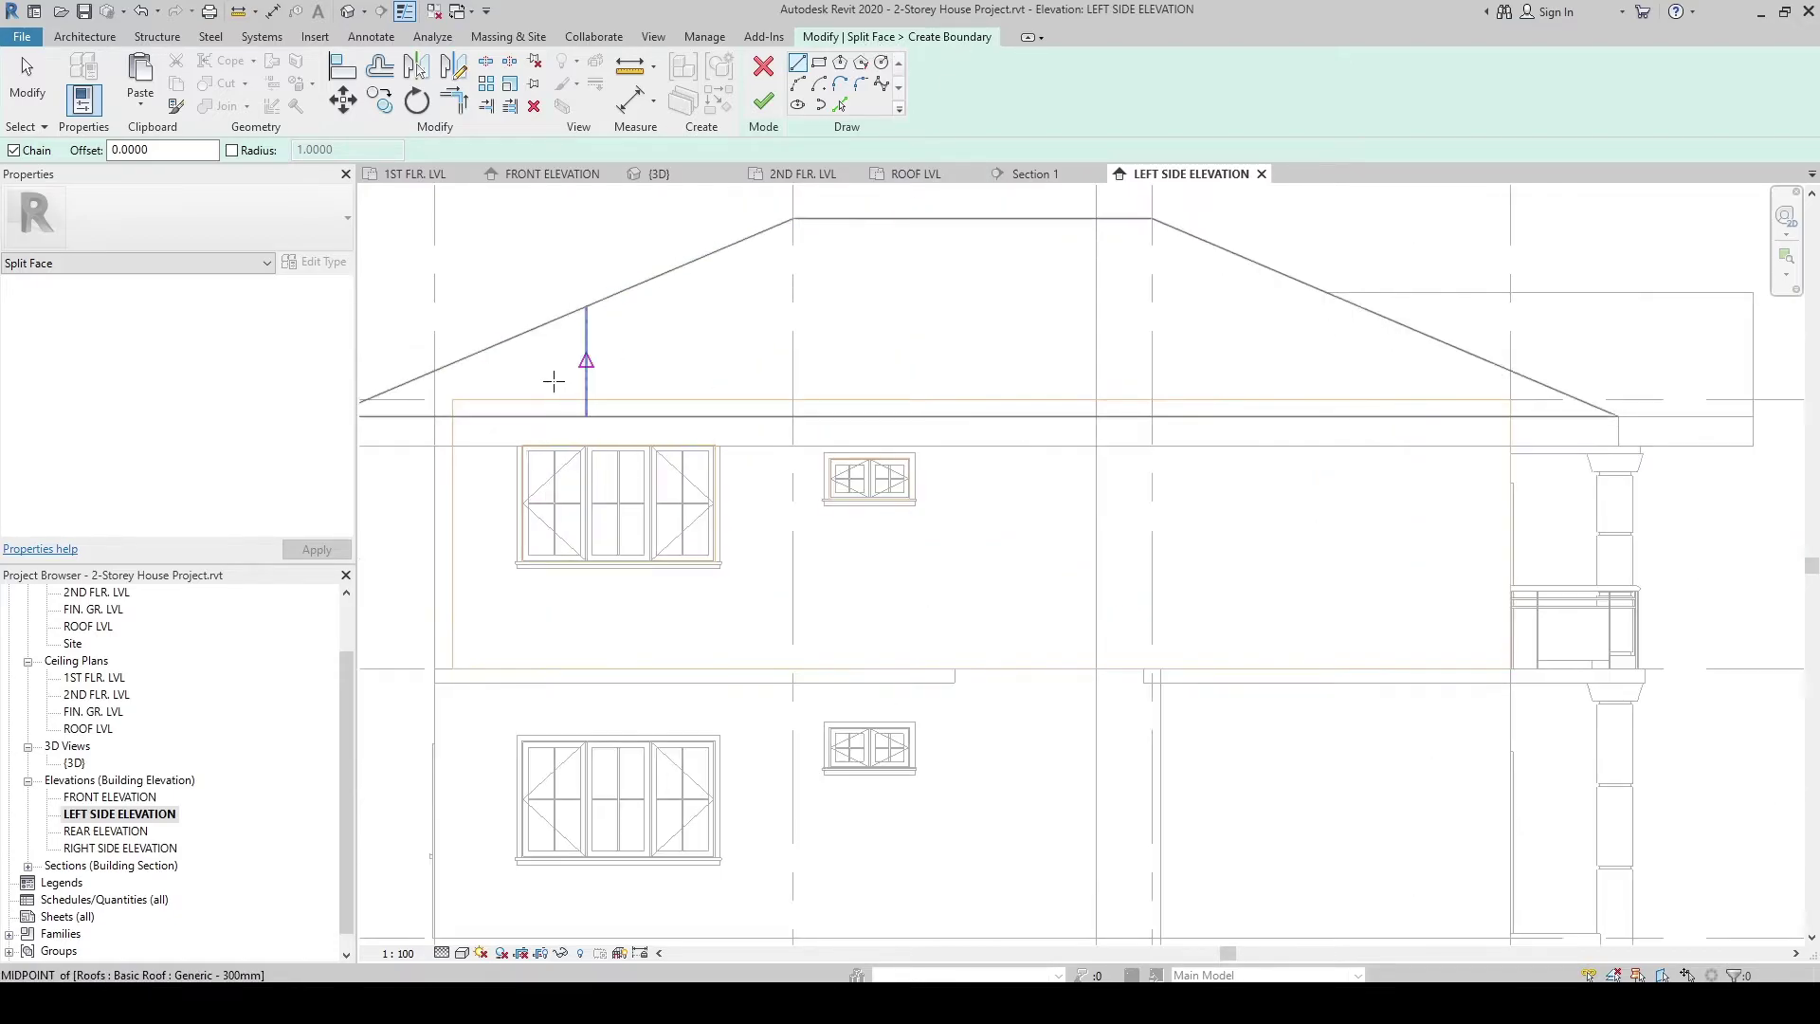
left_click(478, 352)
key("Escape")
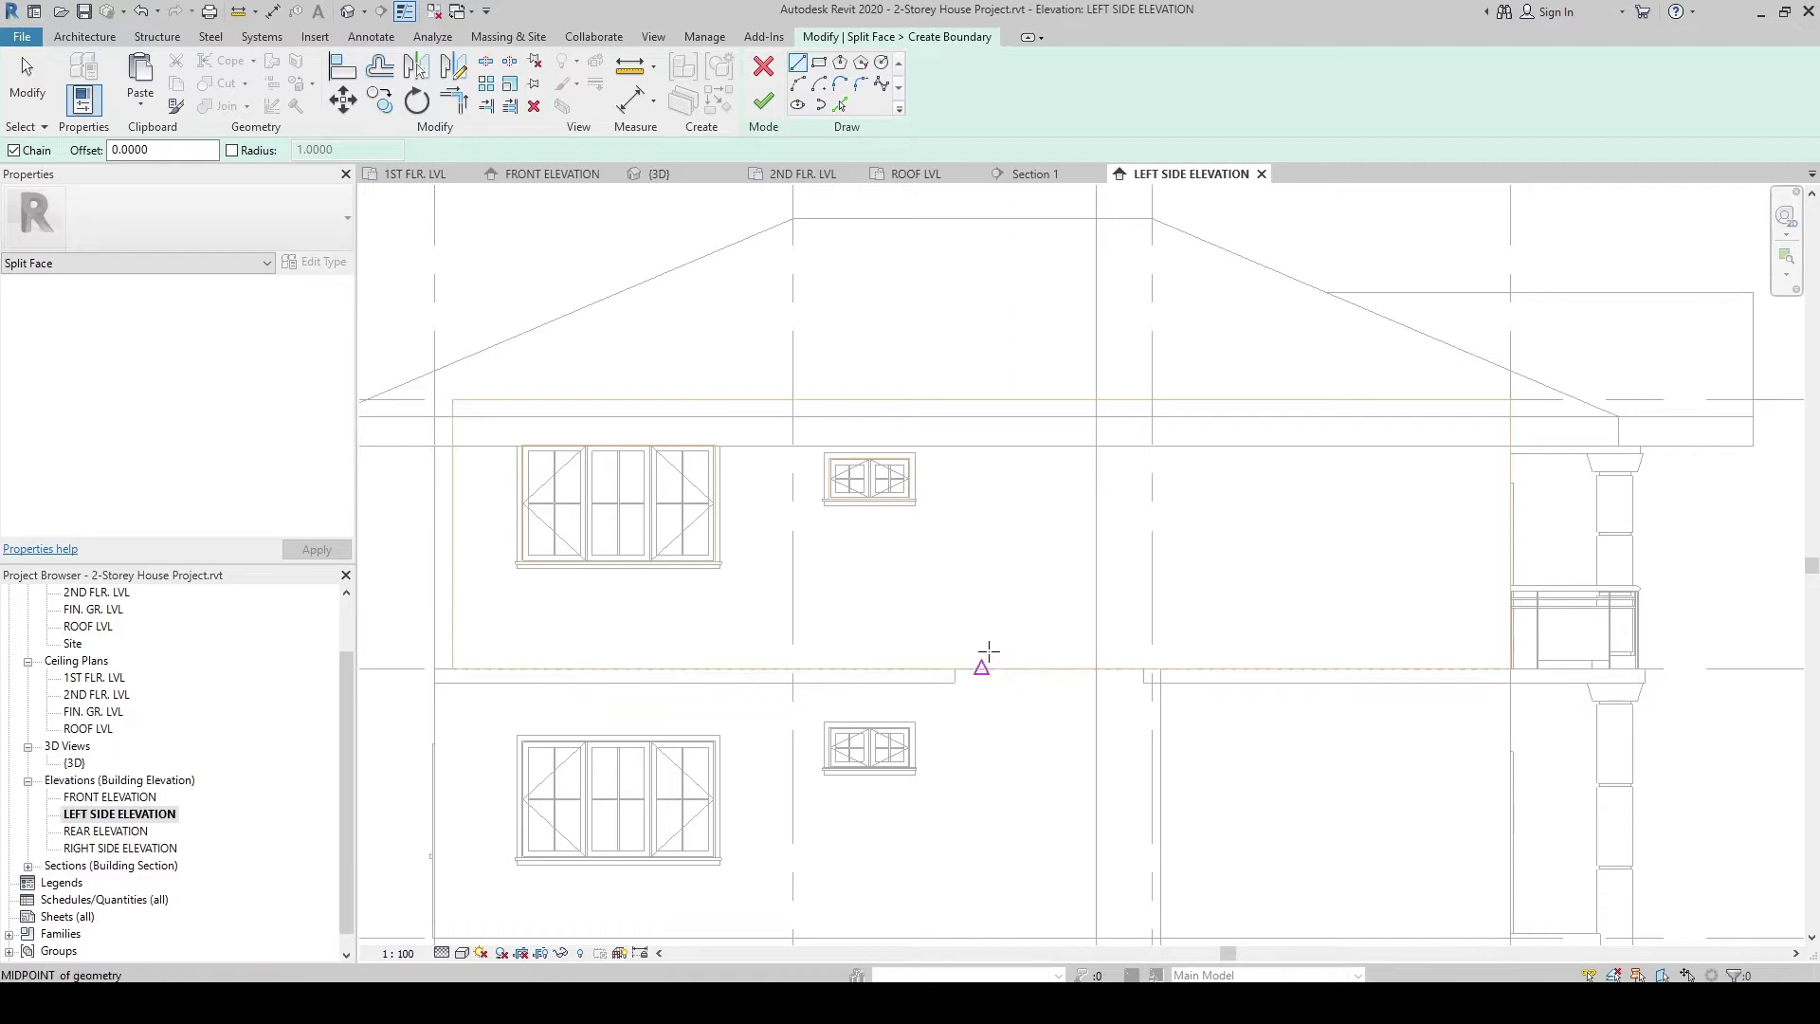
left_click(746, 238)
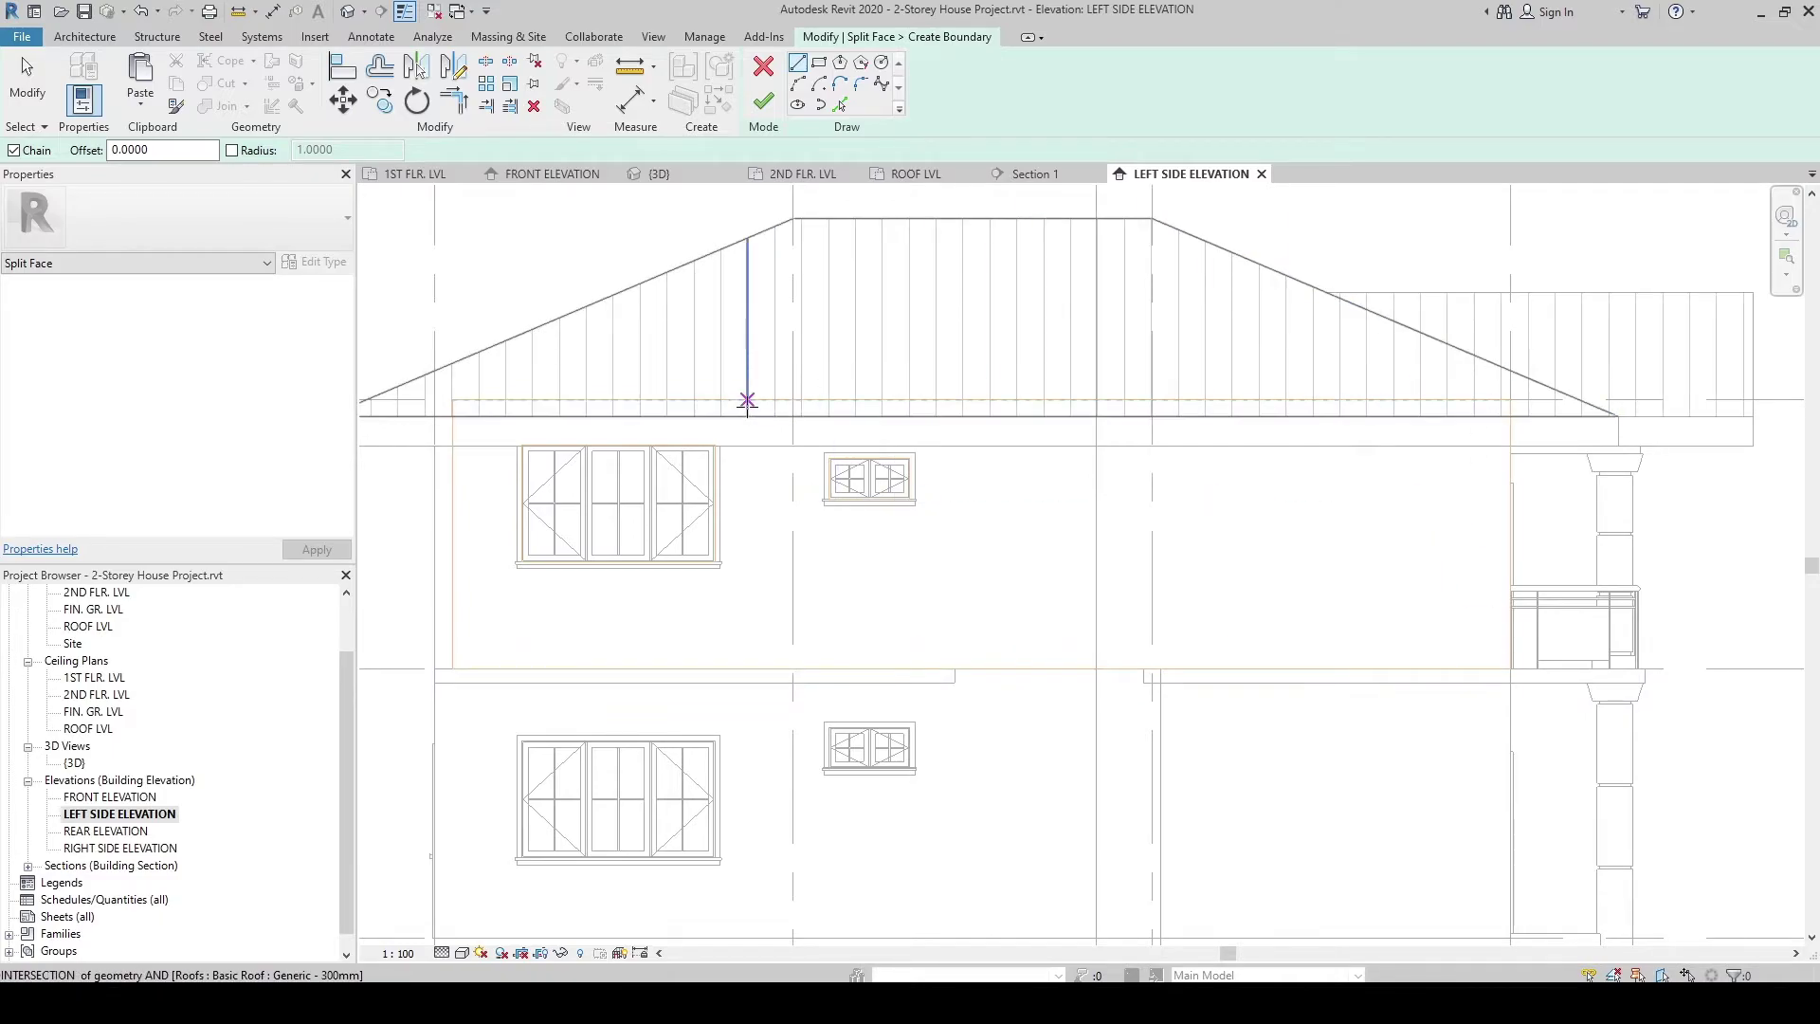
key("Escape")
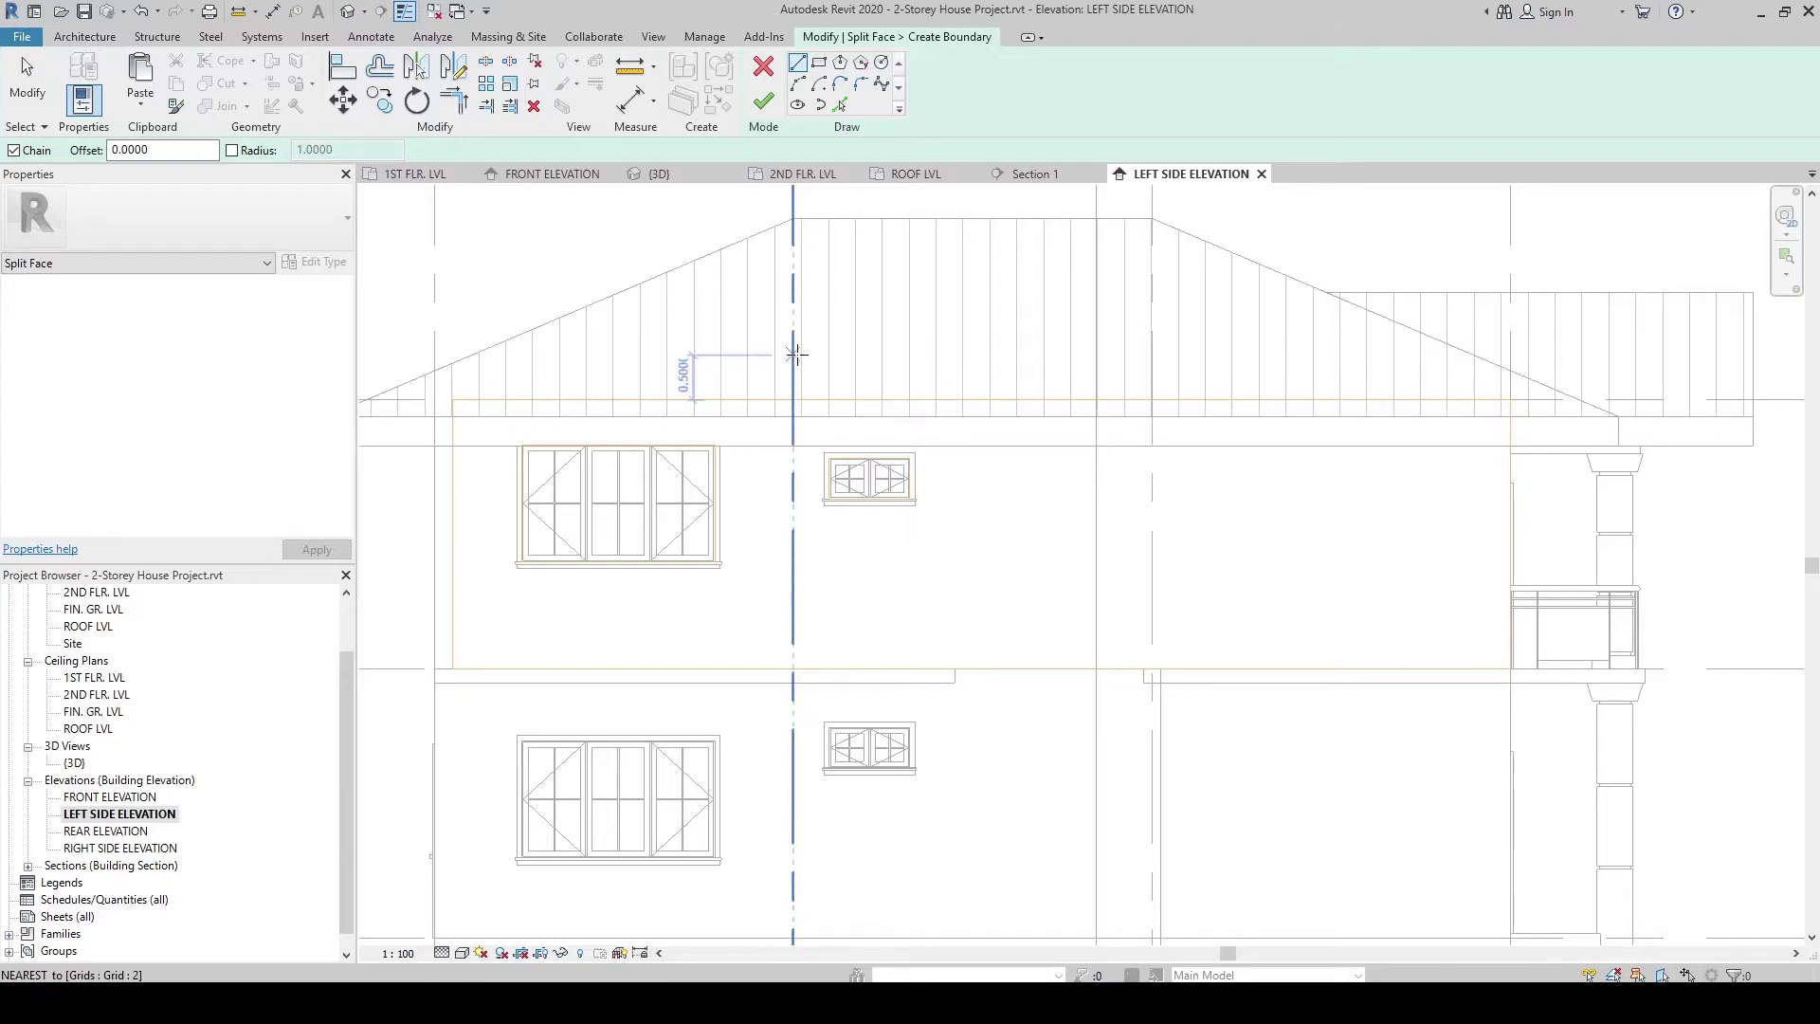
left_click(802, 400)
key("ctrl+z")
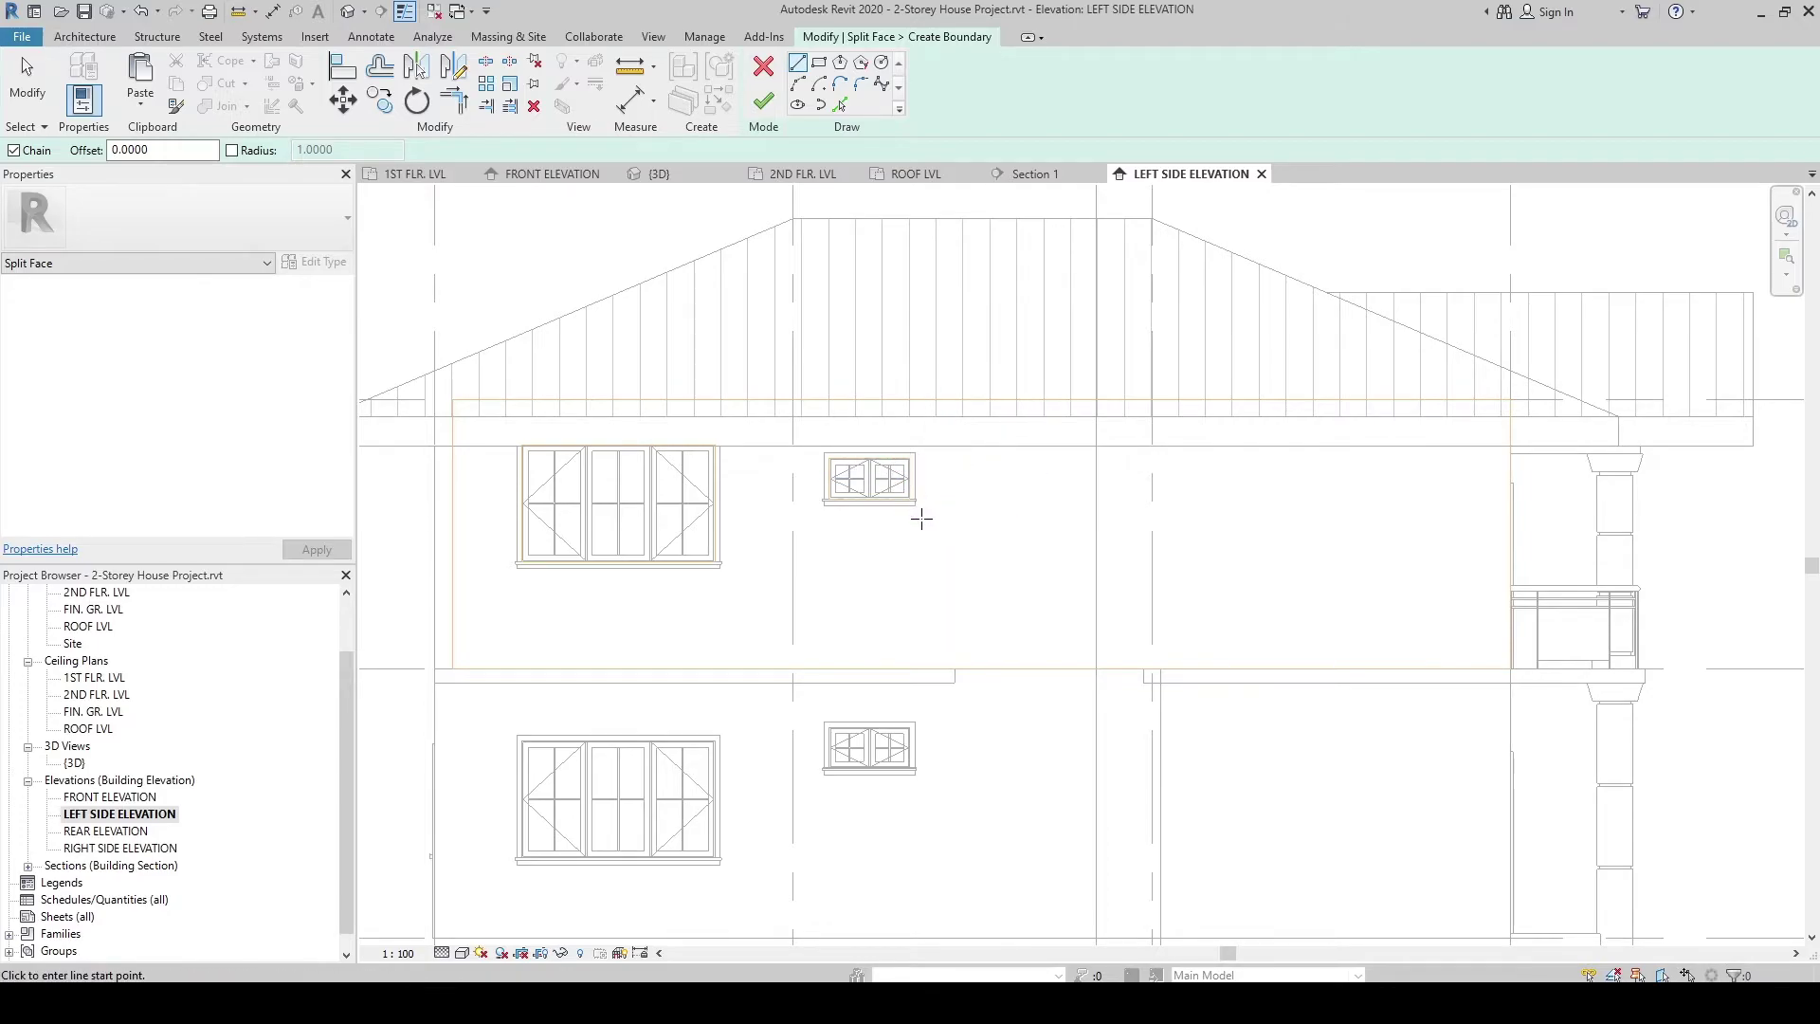
key("ctrl+y")
key("ctrl+z")
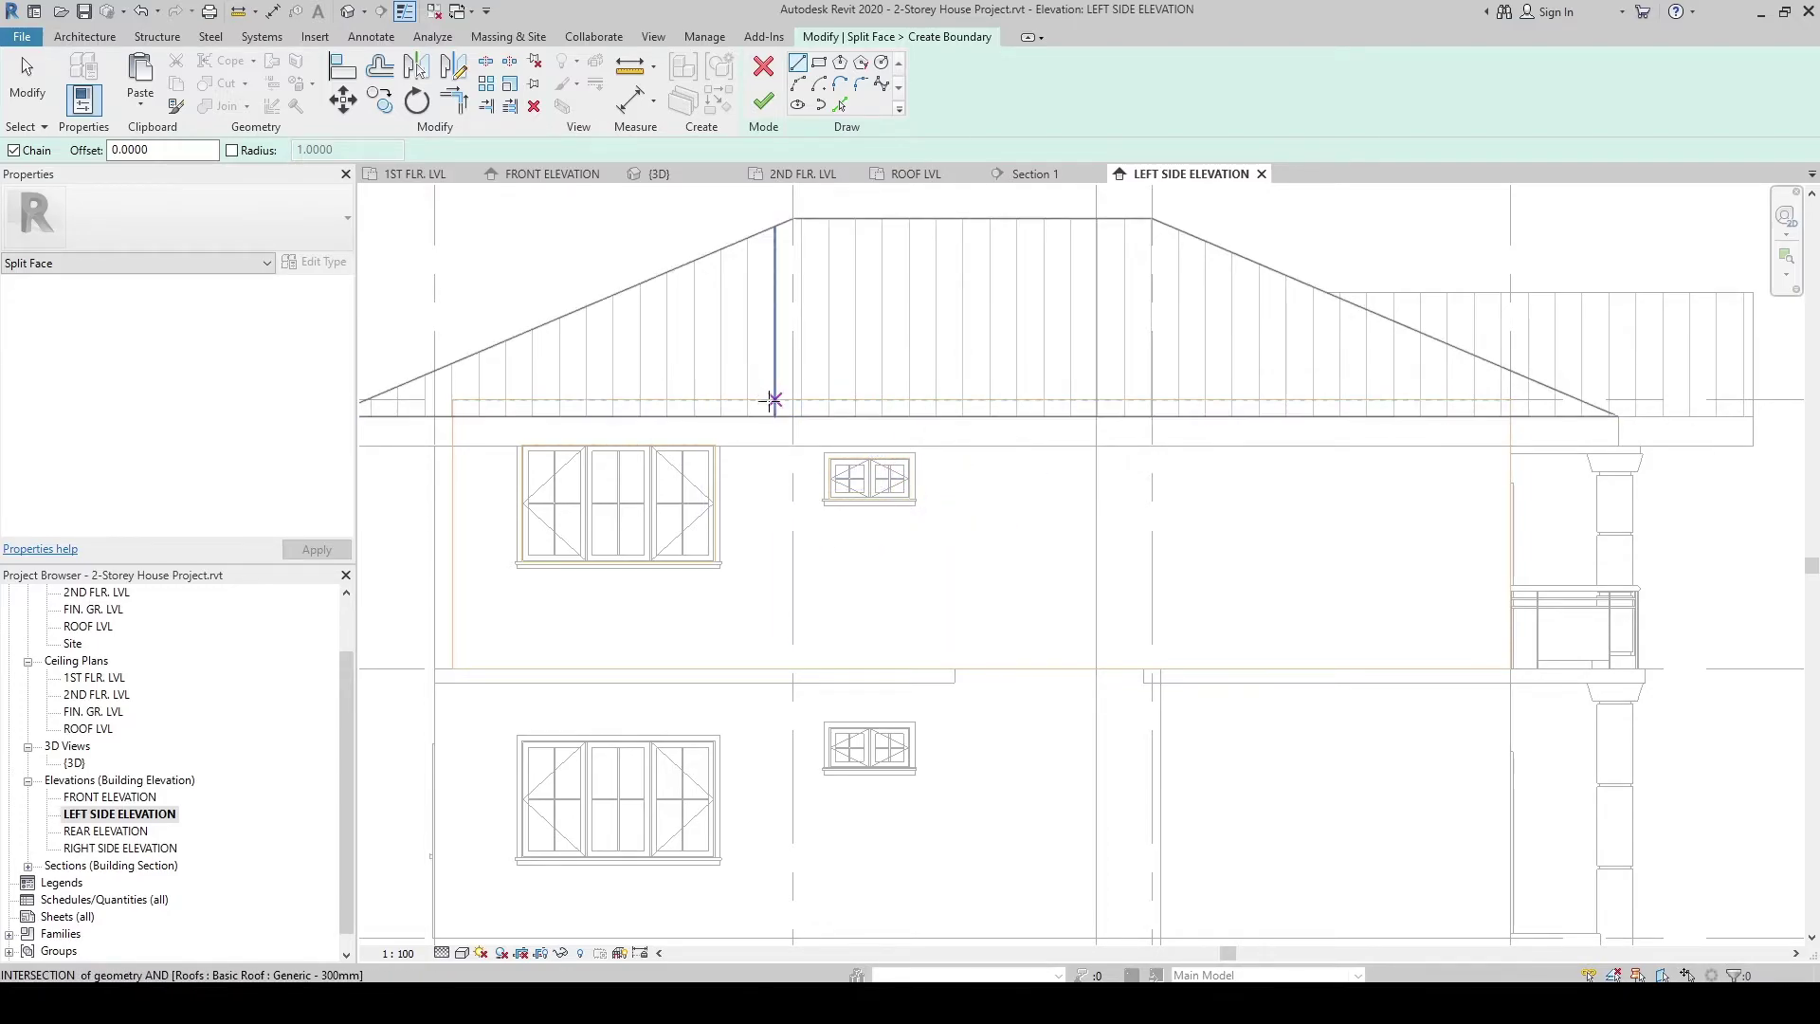
key("ctrl+z")
key("ctrl+z")
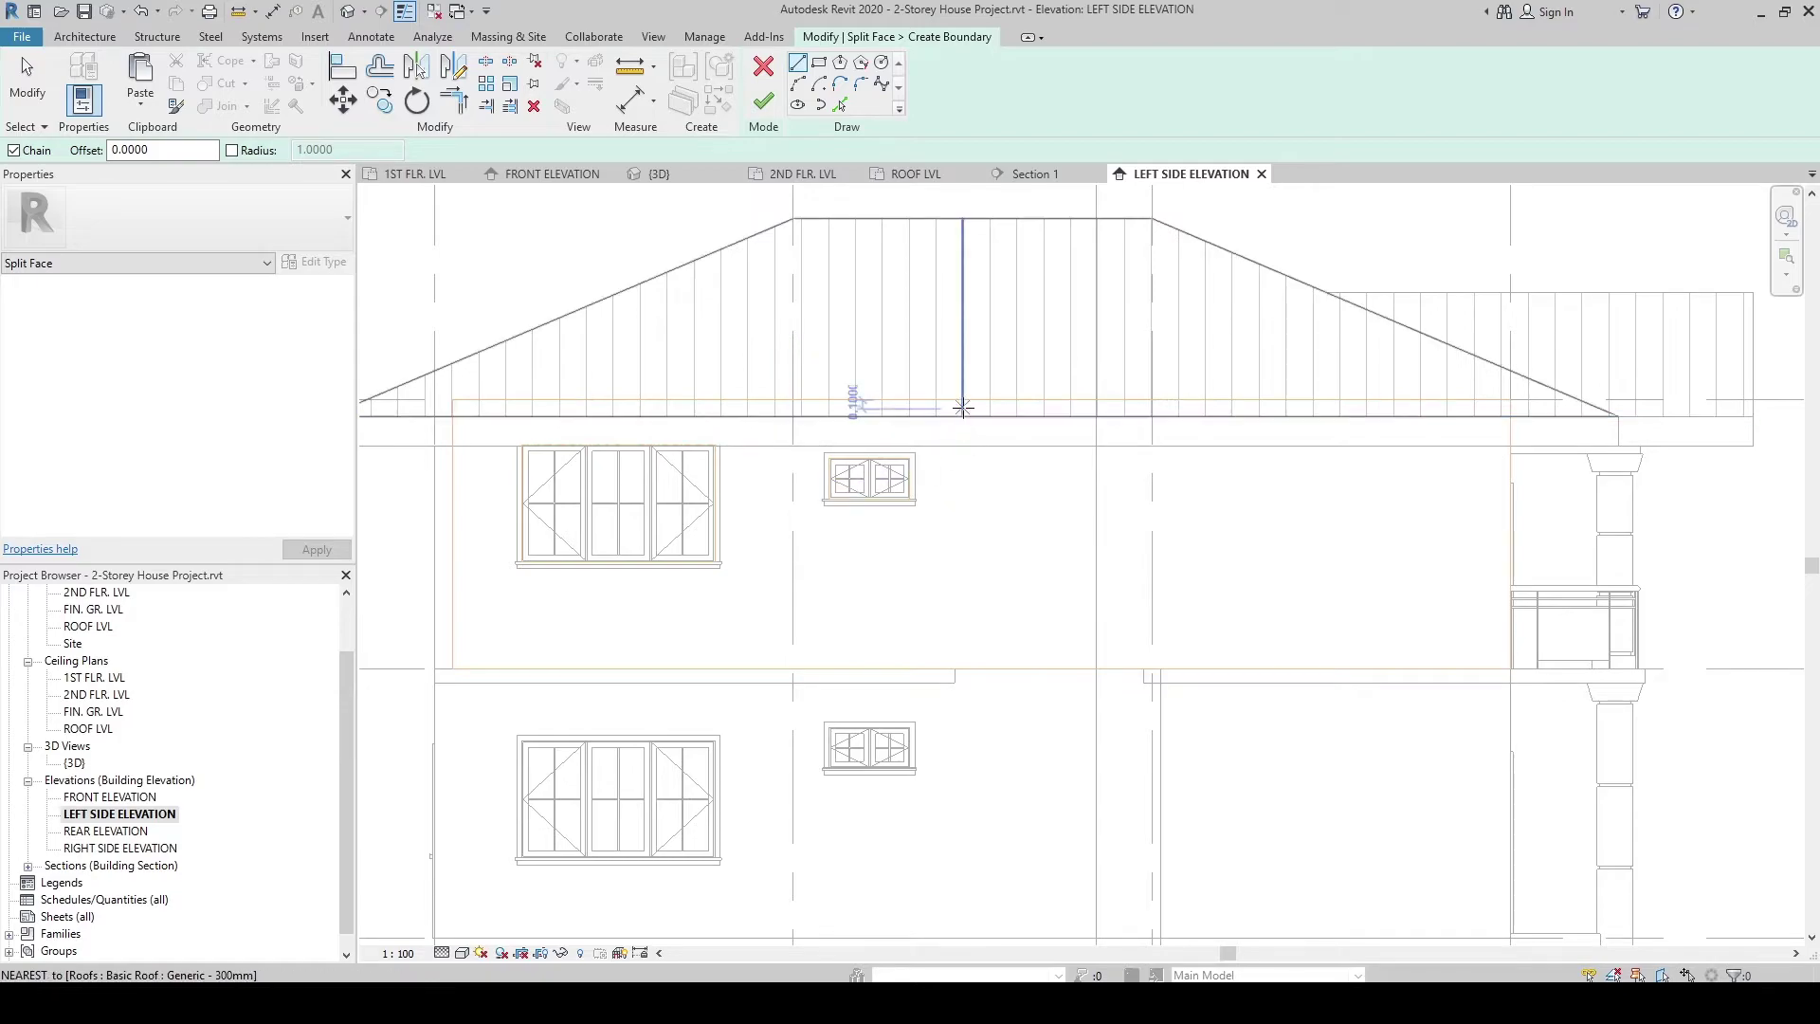
Step: Draw a 3.0000 vertical split line right of the small upper window, from the second-floor level up to the wall's top edge
left_click(955, 669)
left_click(955, 401)
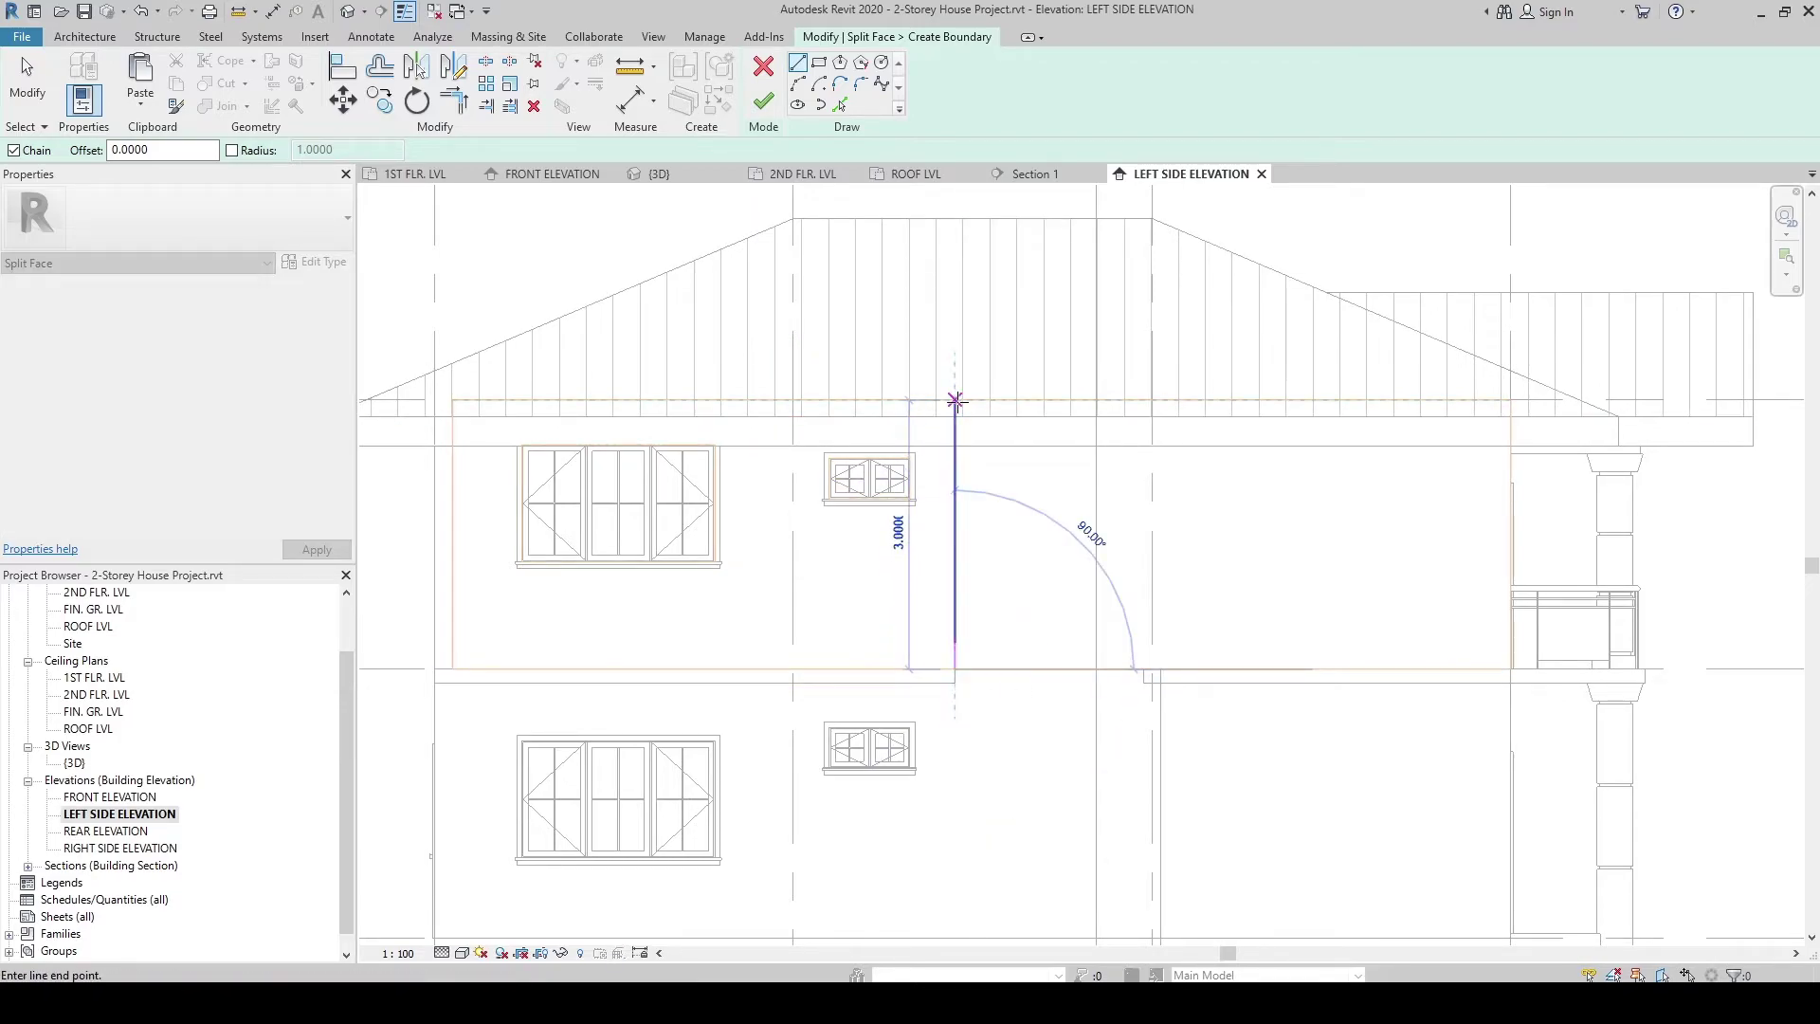
scroll(955, 412, "up", 2)
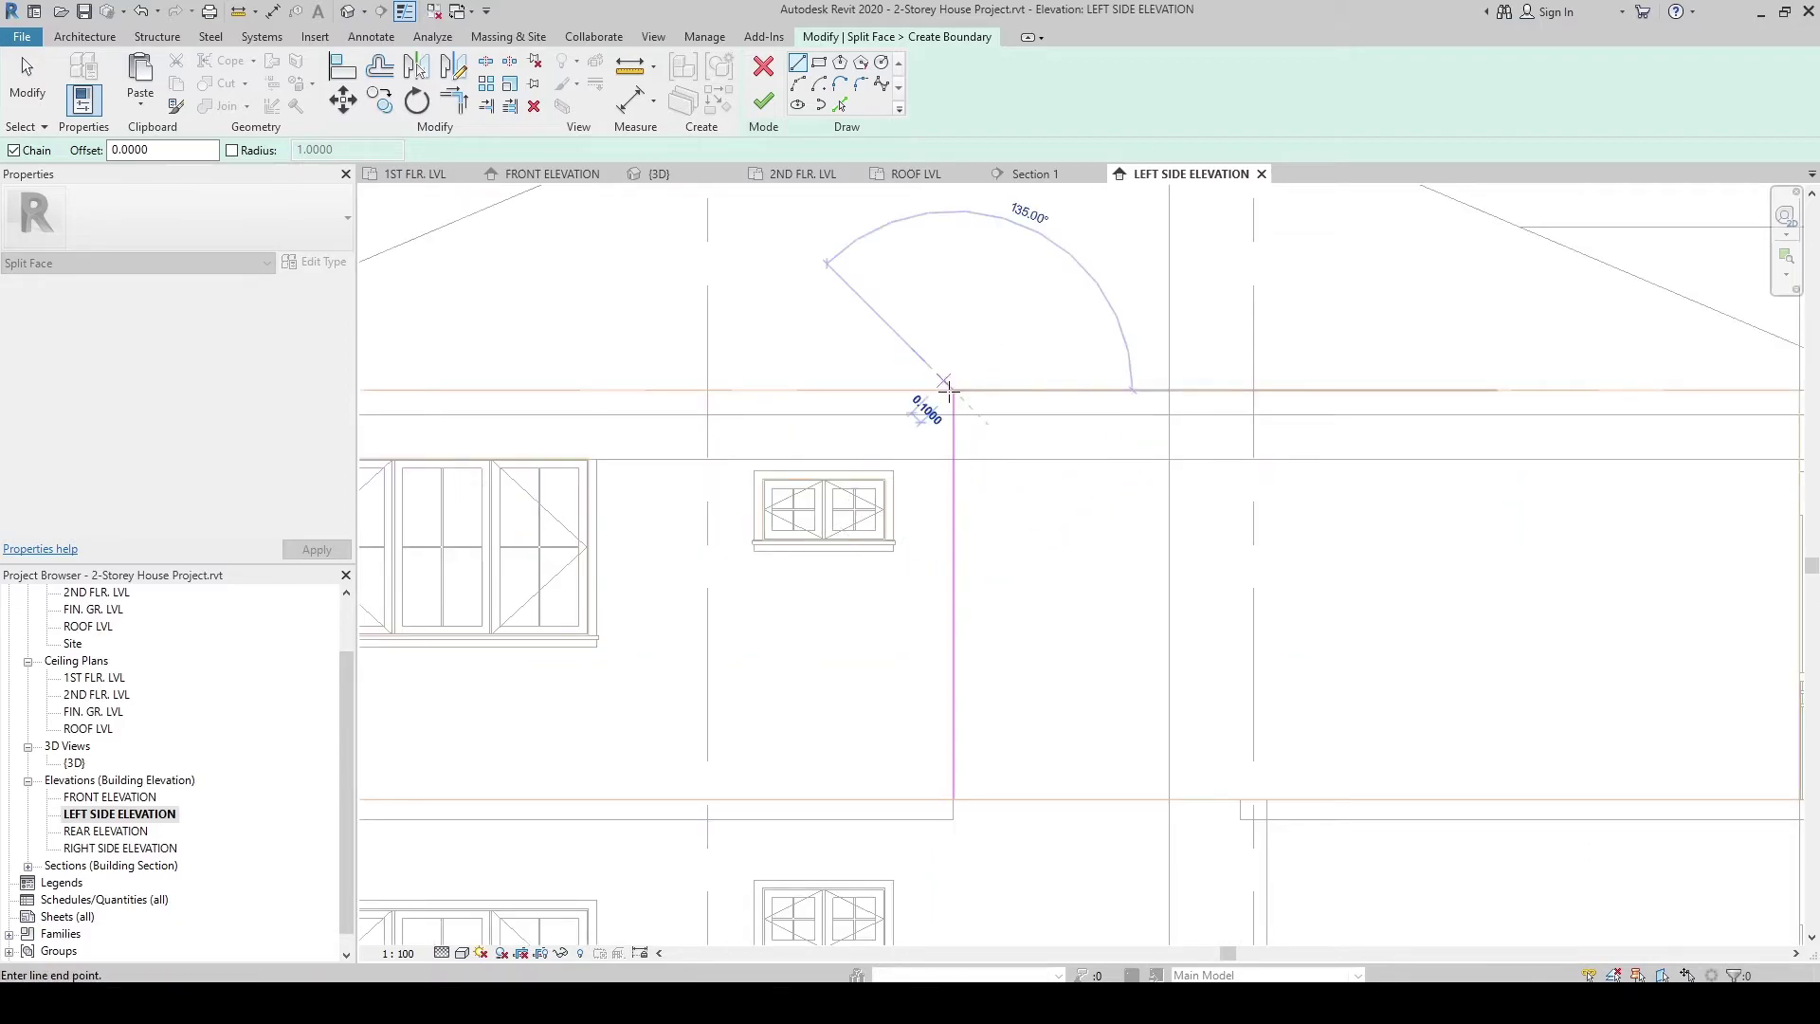
key("Escape")
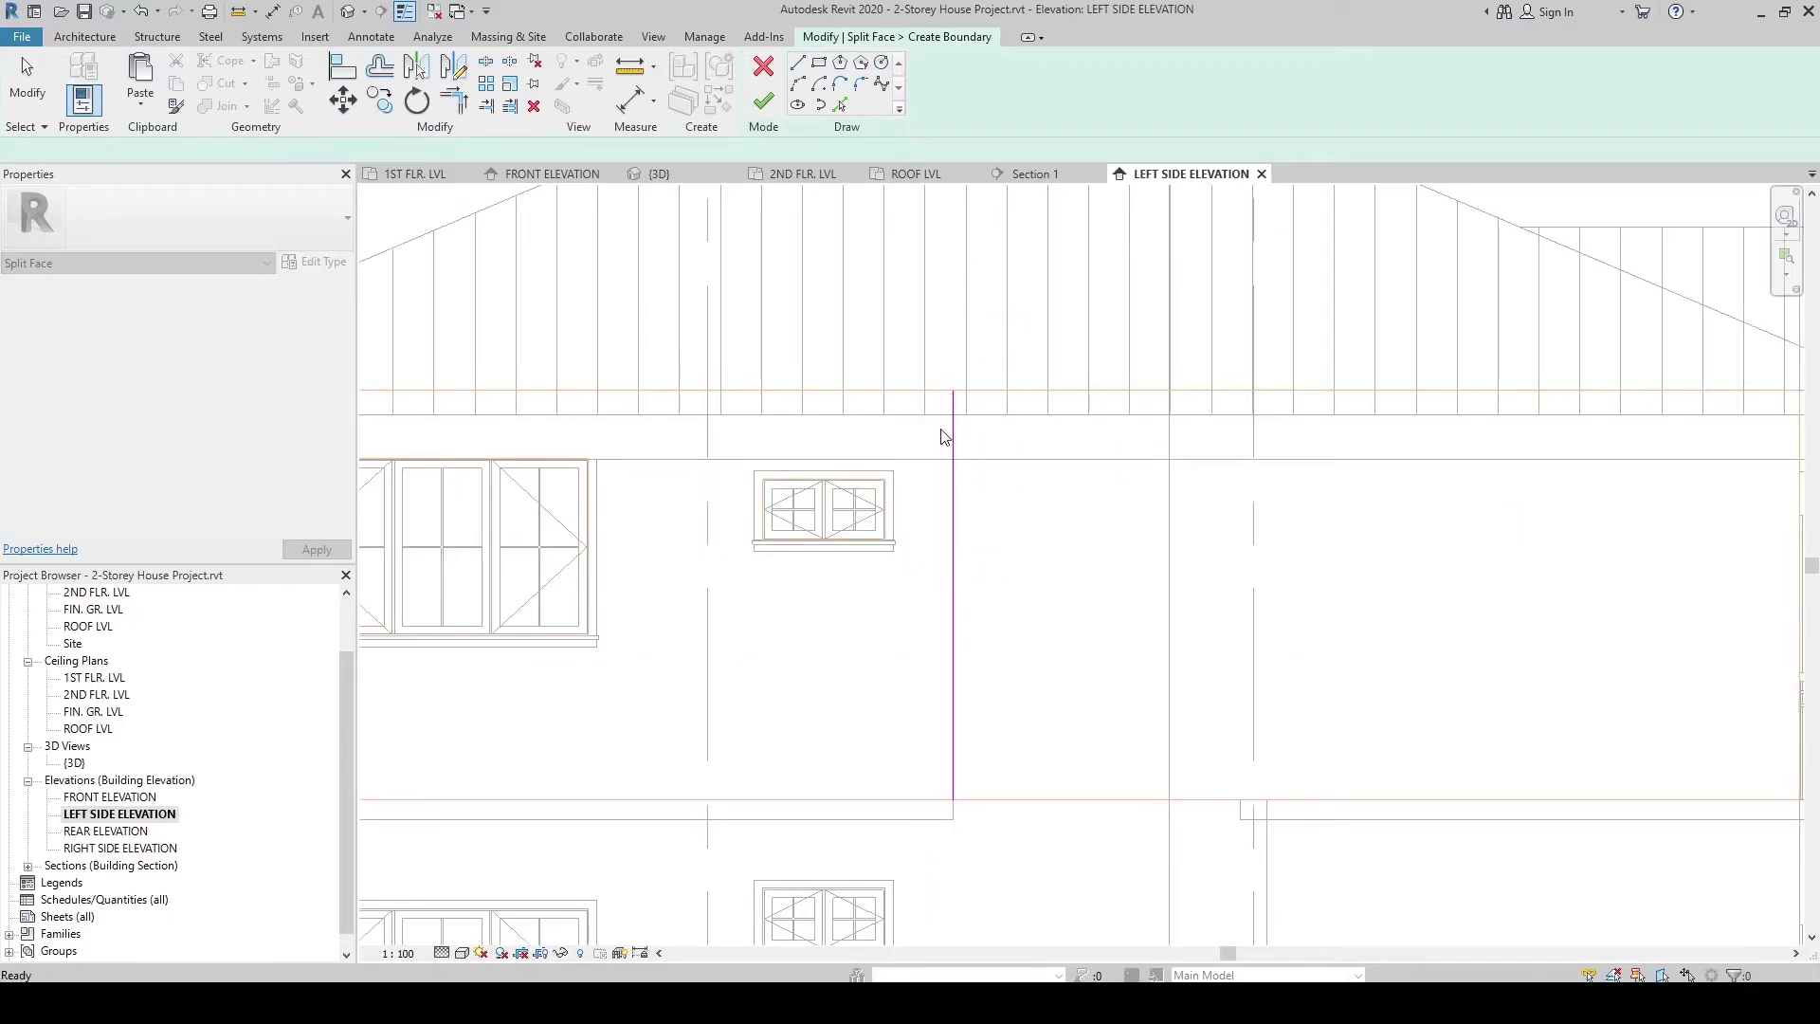
scroll(889, 493, "down", 1)
middle_click_drag(784, 578, 846, 616)
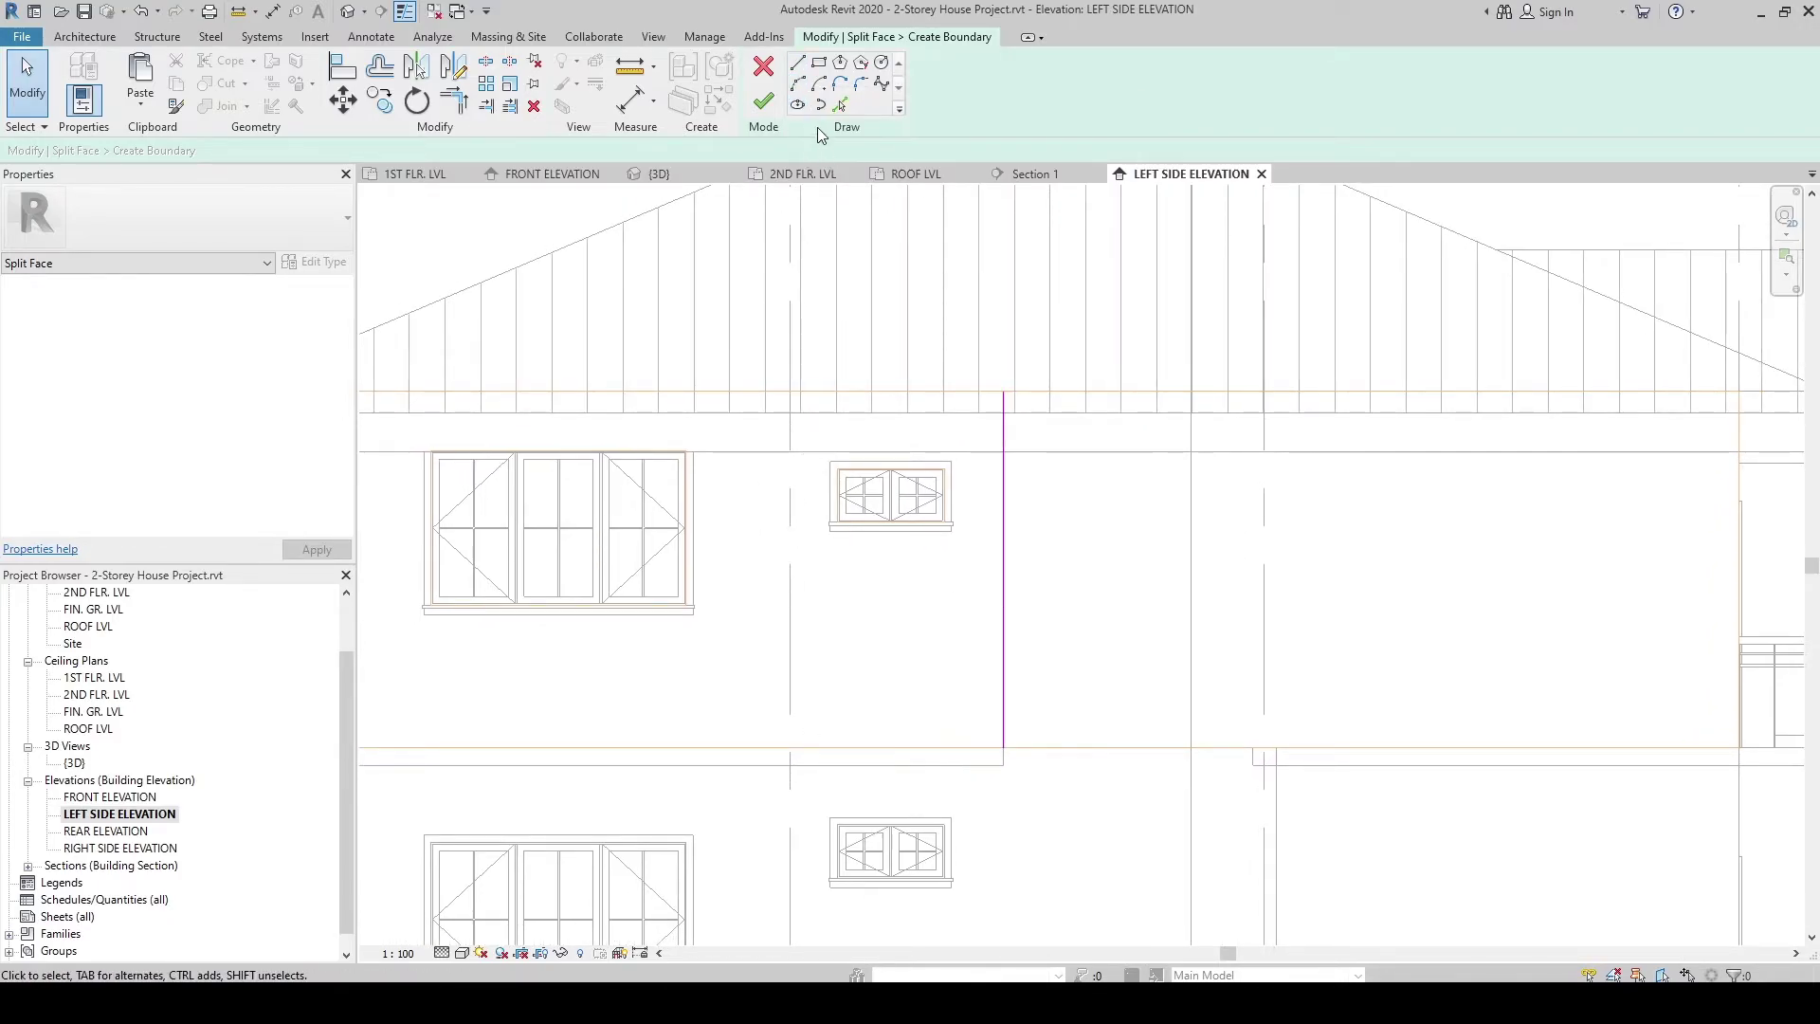
Step: Mirror the vertical split line about the centre of the small second-floor window, keeping the original
left_click(840, 106)
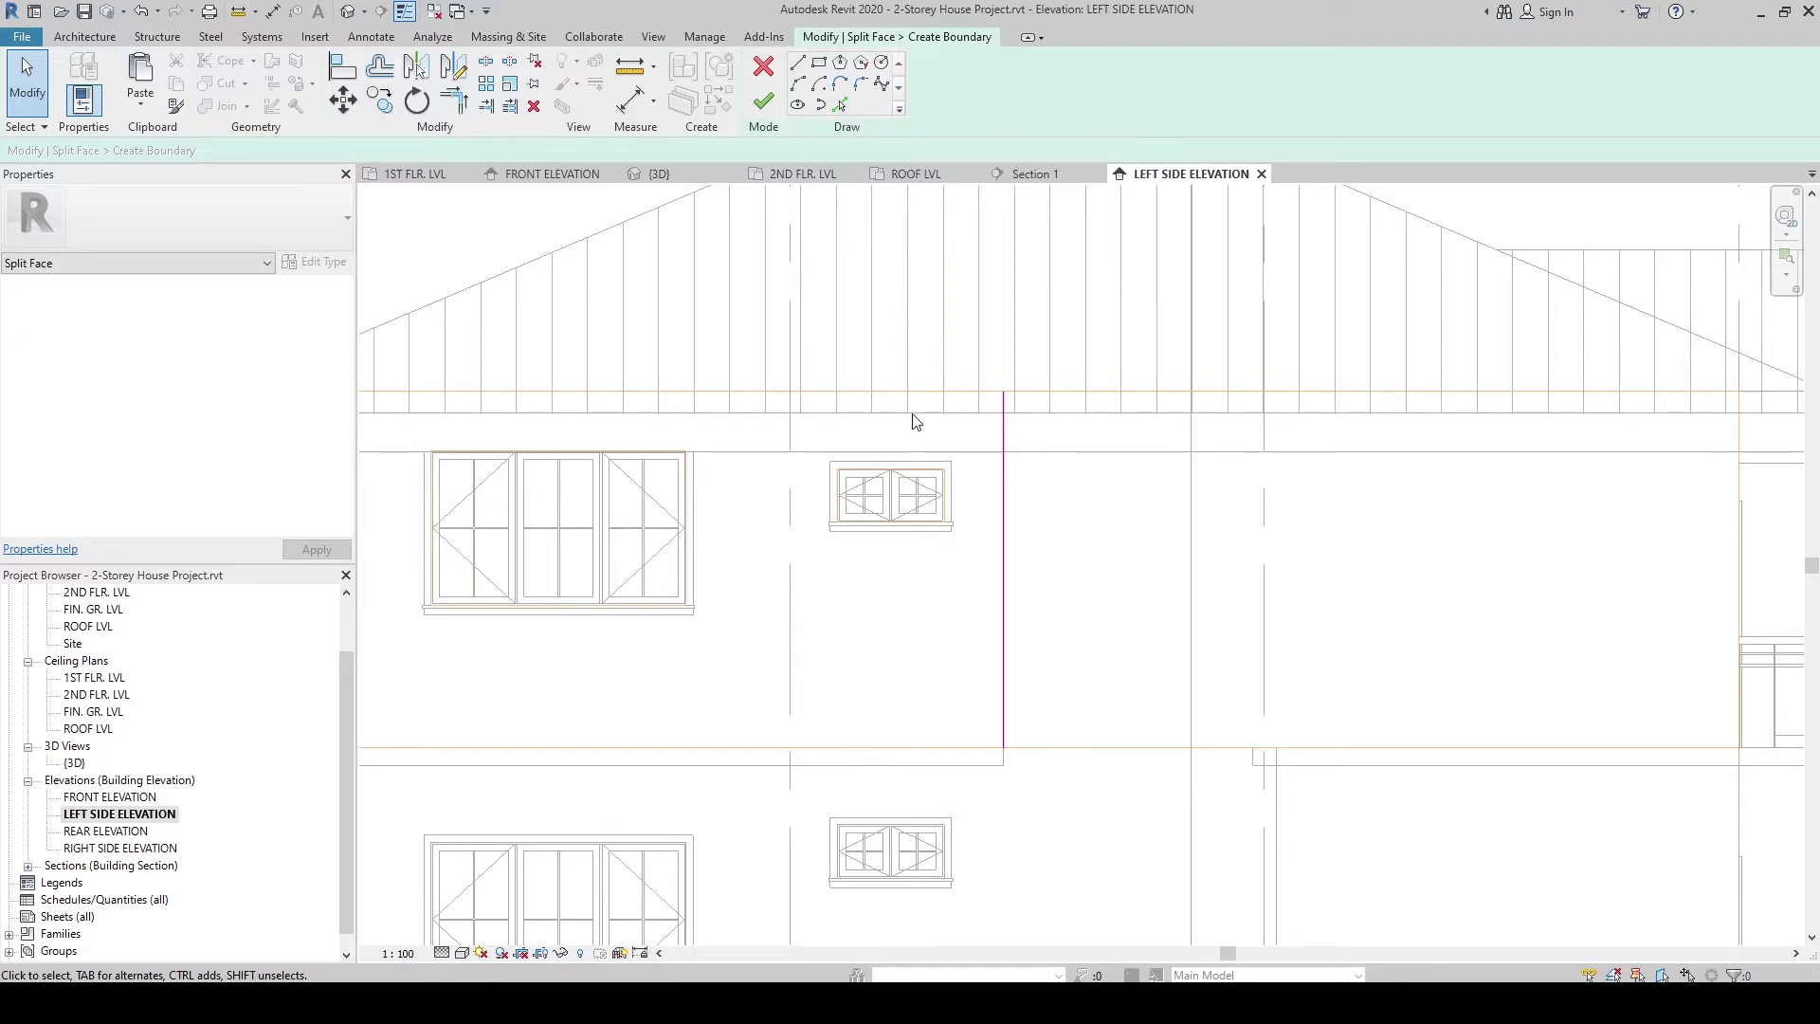
left_click(1005, 480)
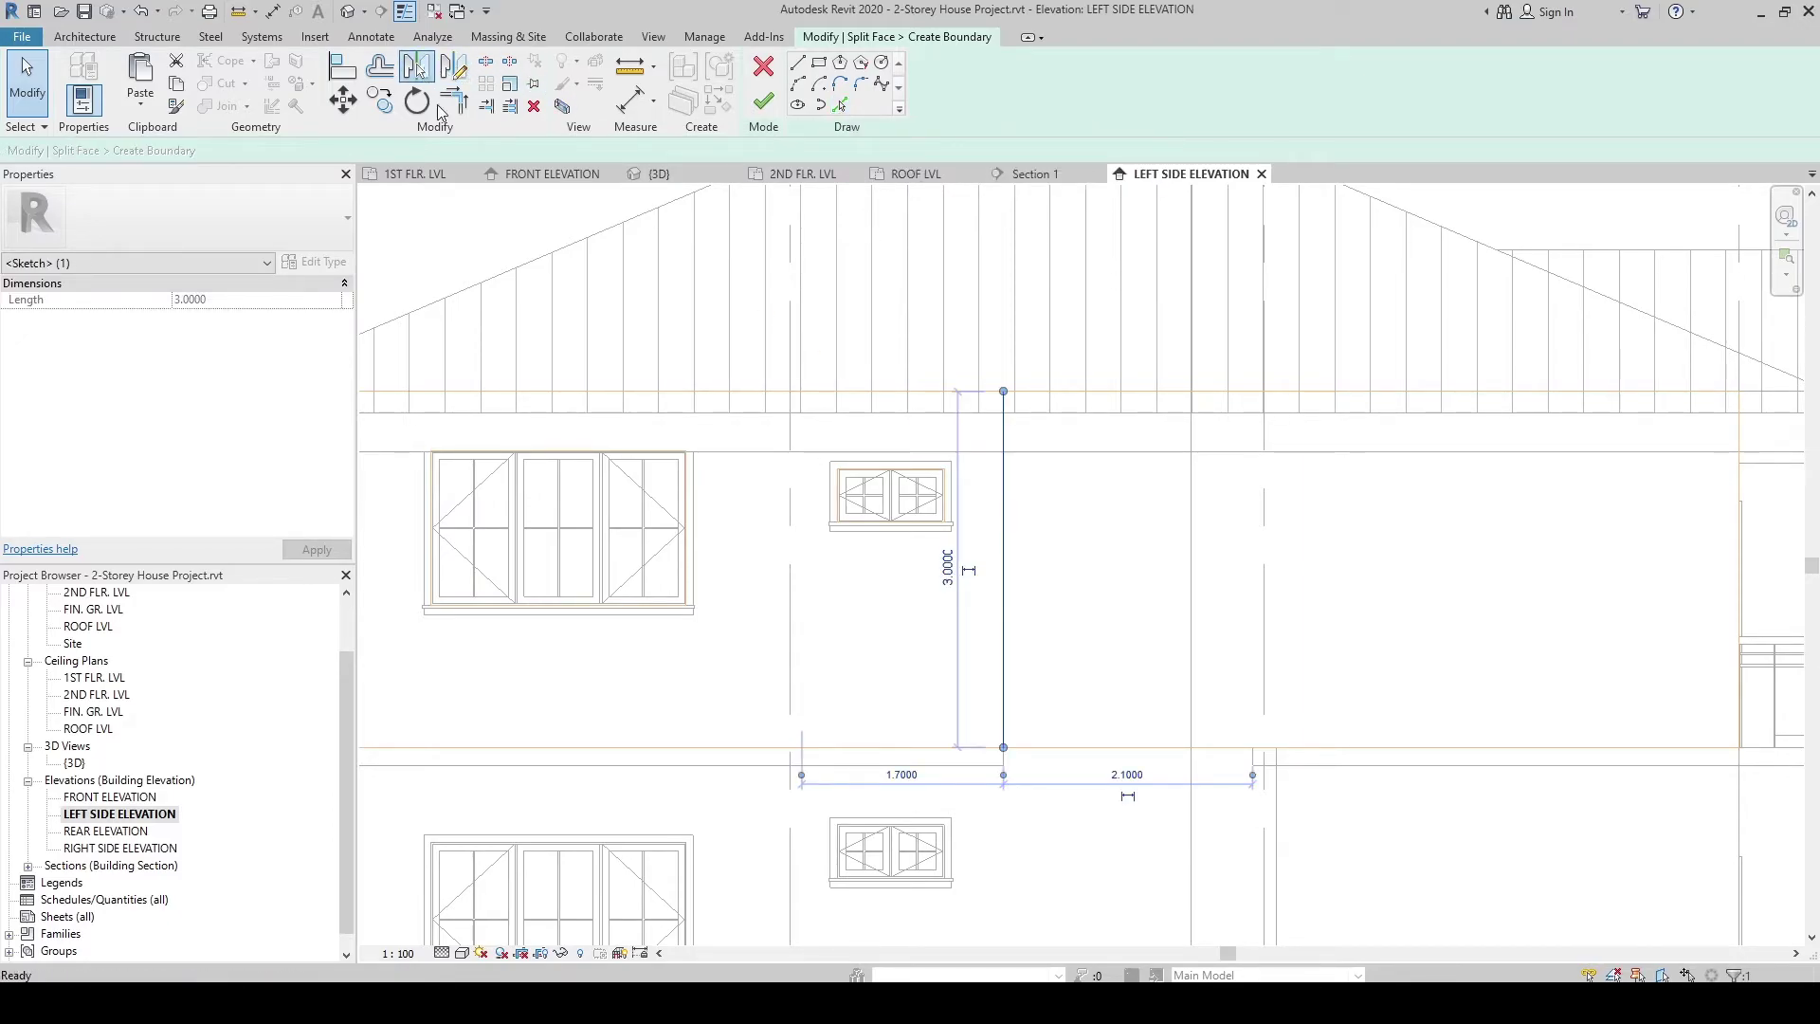
key("m")
key("m")
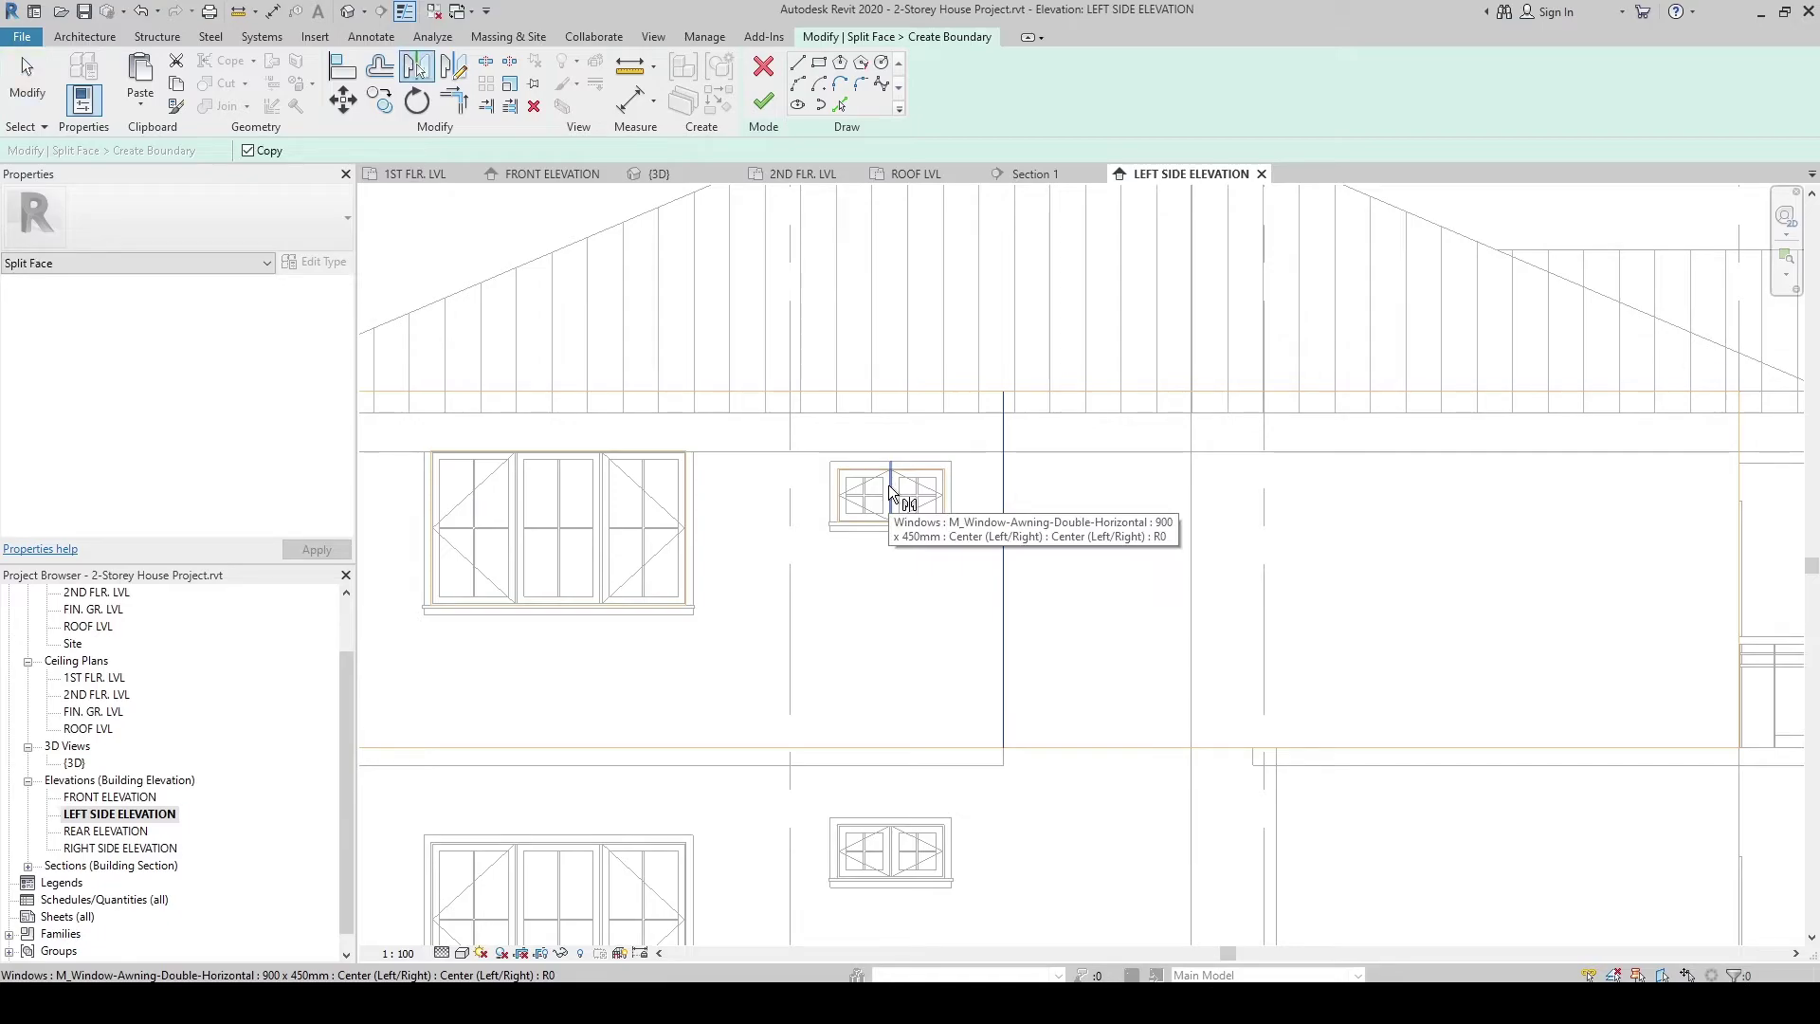
left_click(889, 485)
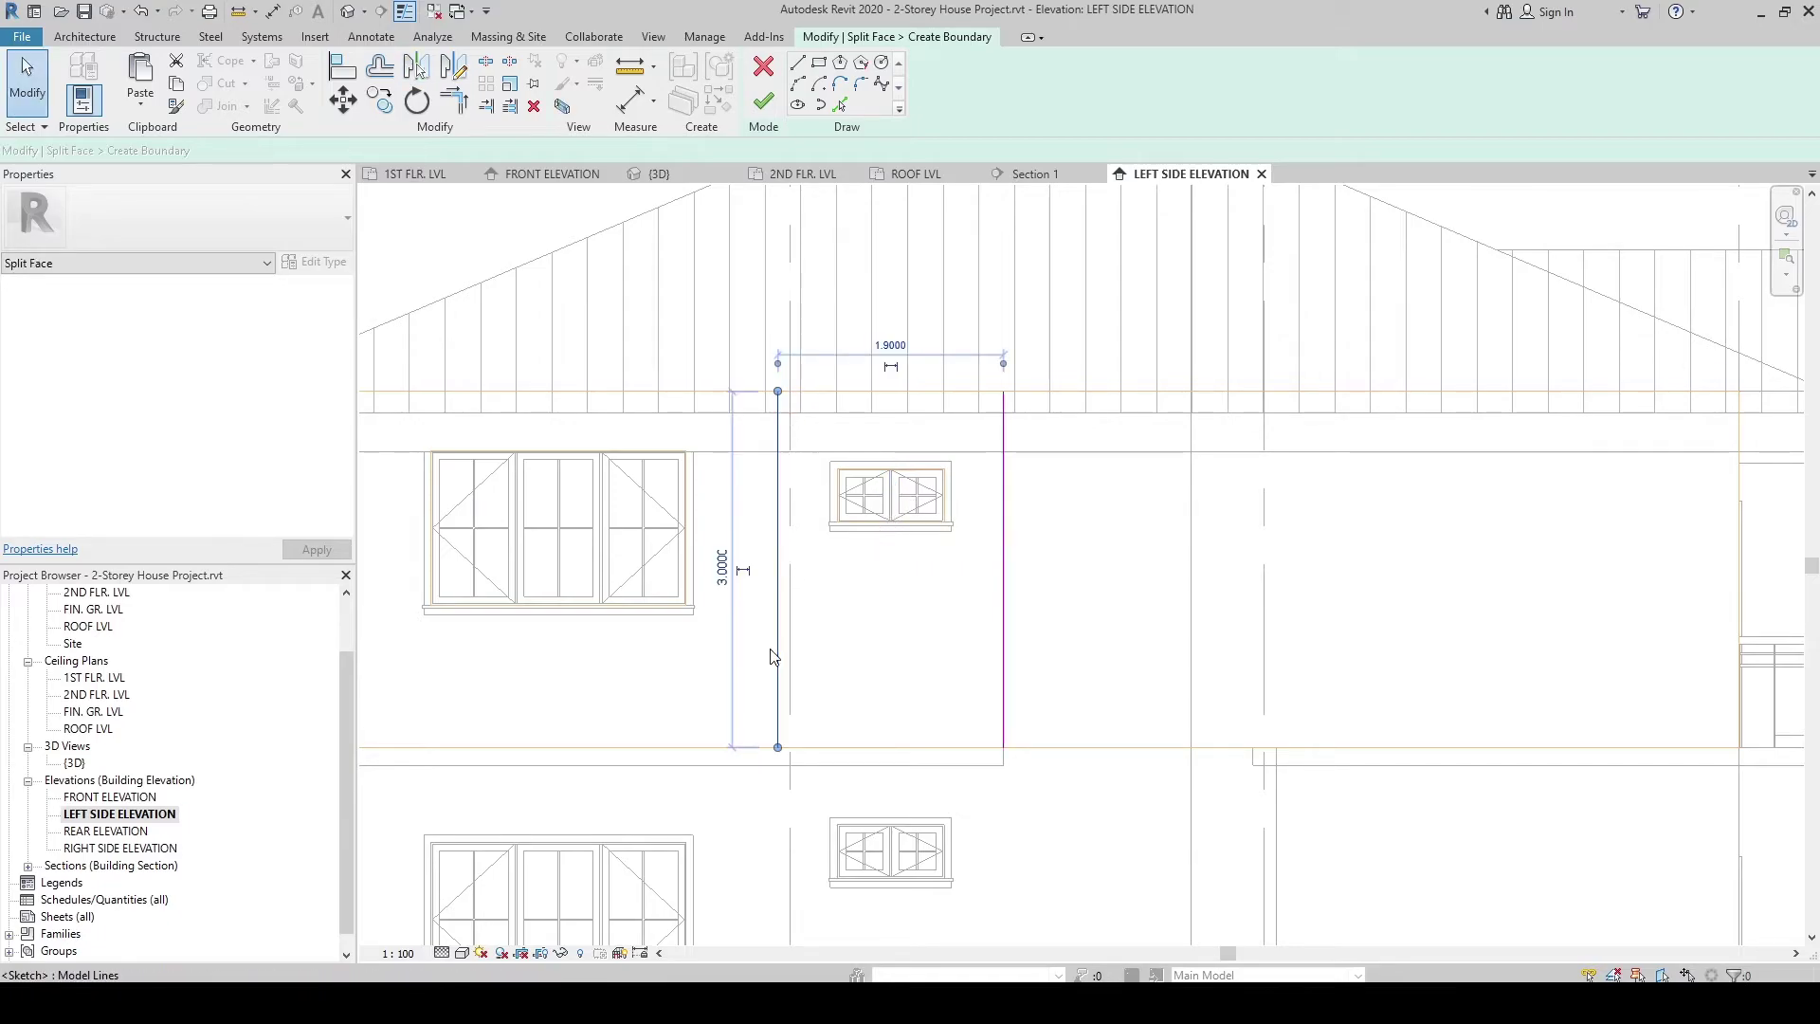
key("Escape")
Step: Check that both split lines meet the wall's top and bottom edges and finish the second-floor split face
scroll(772, 378, "up", 2)
scroll(772, 378, "up", 1)
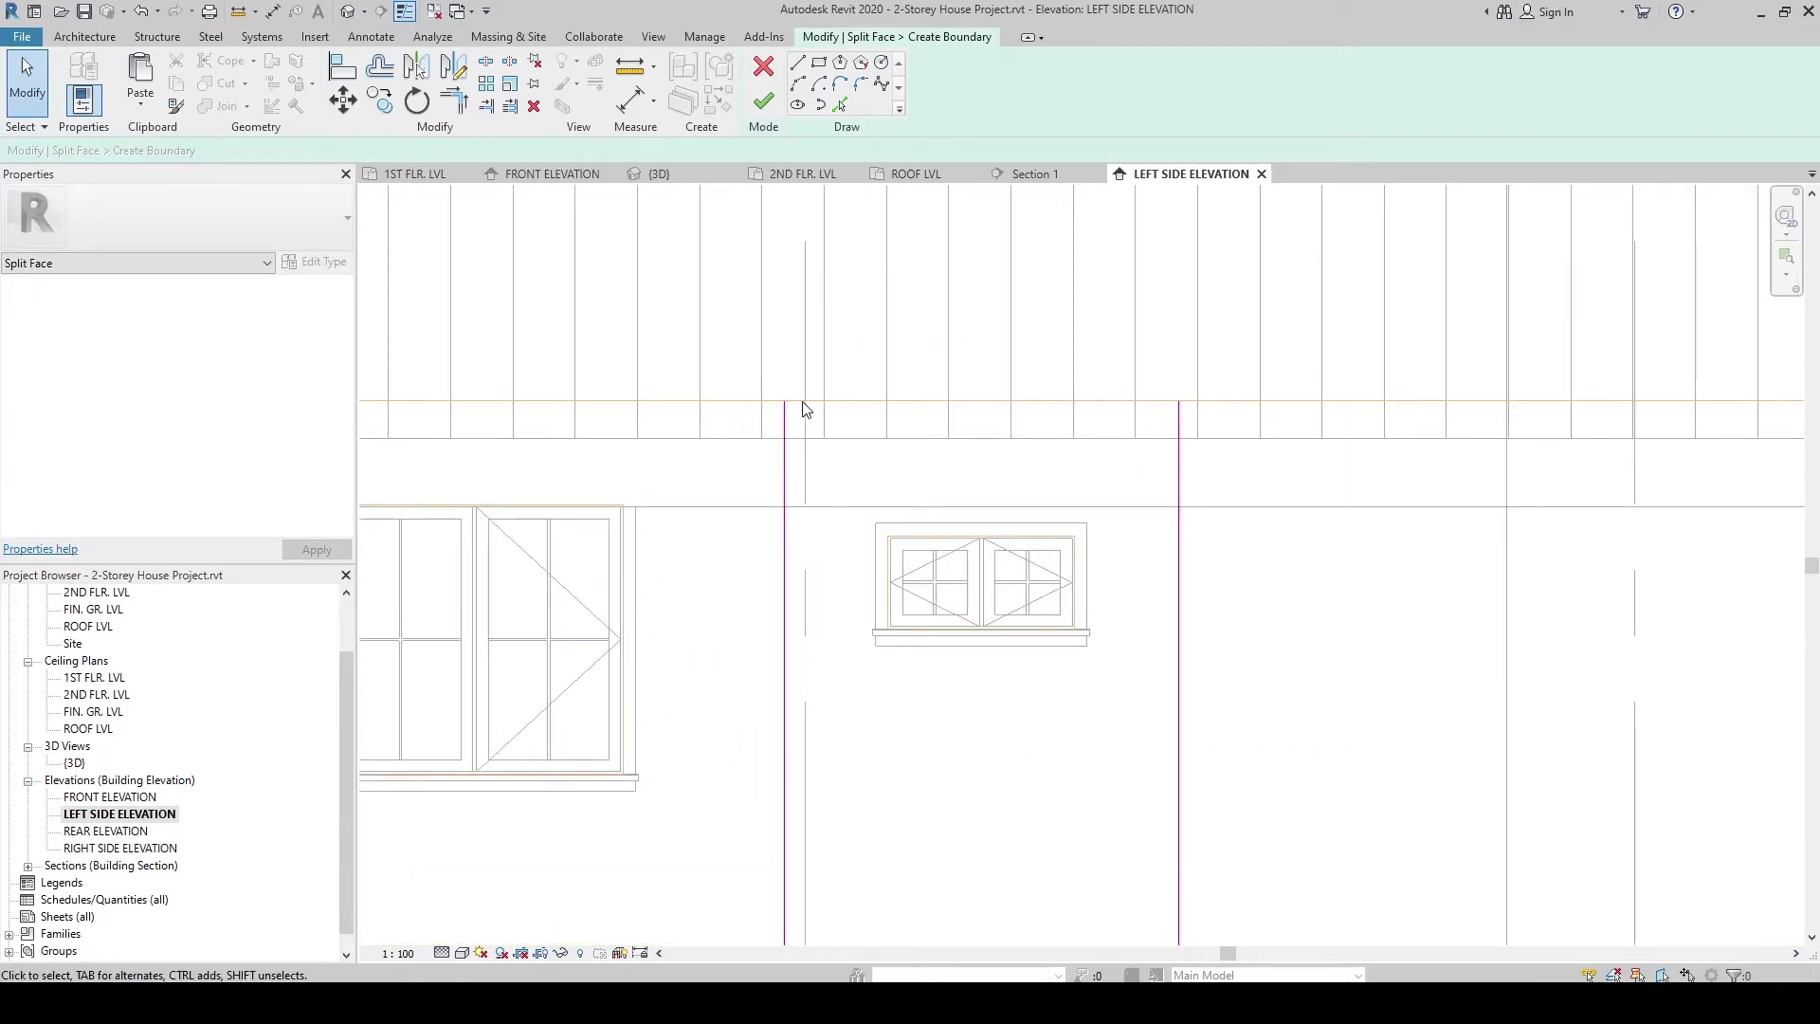
scroll(853, 474, "down", 2)
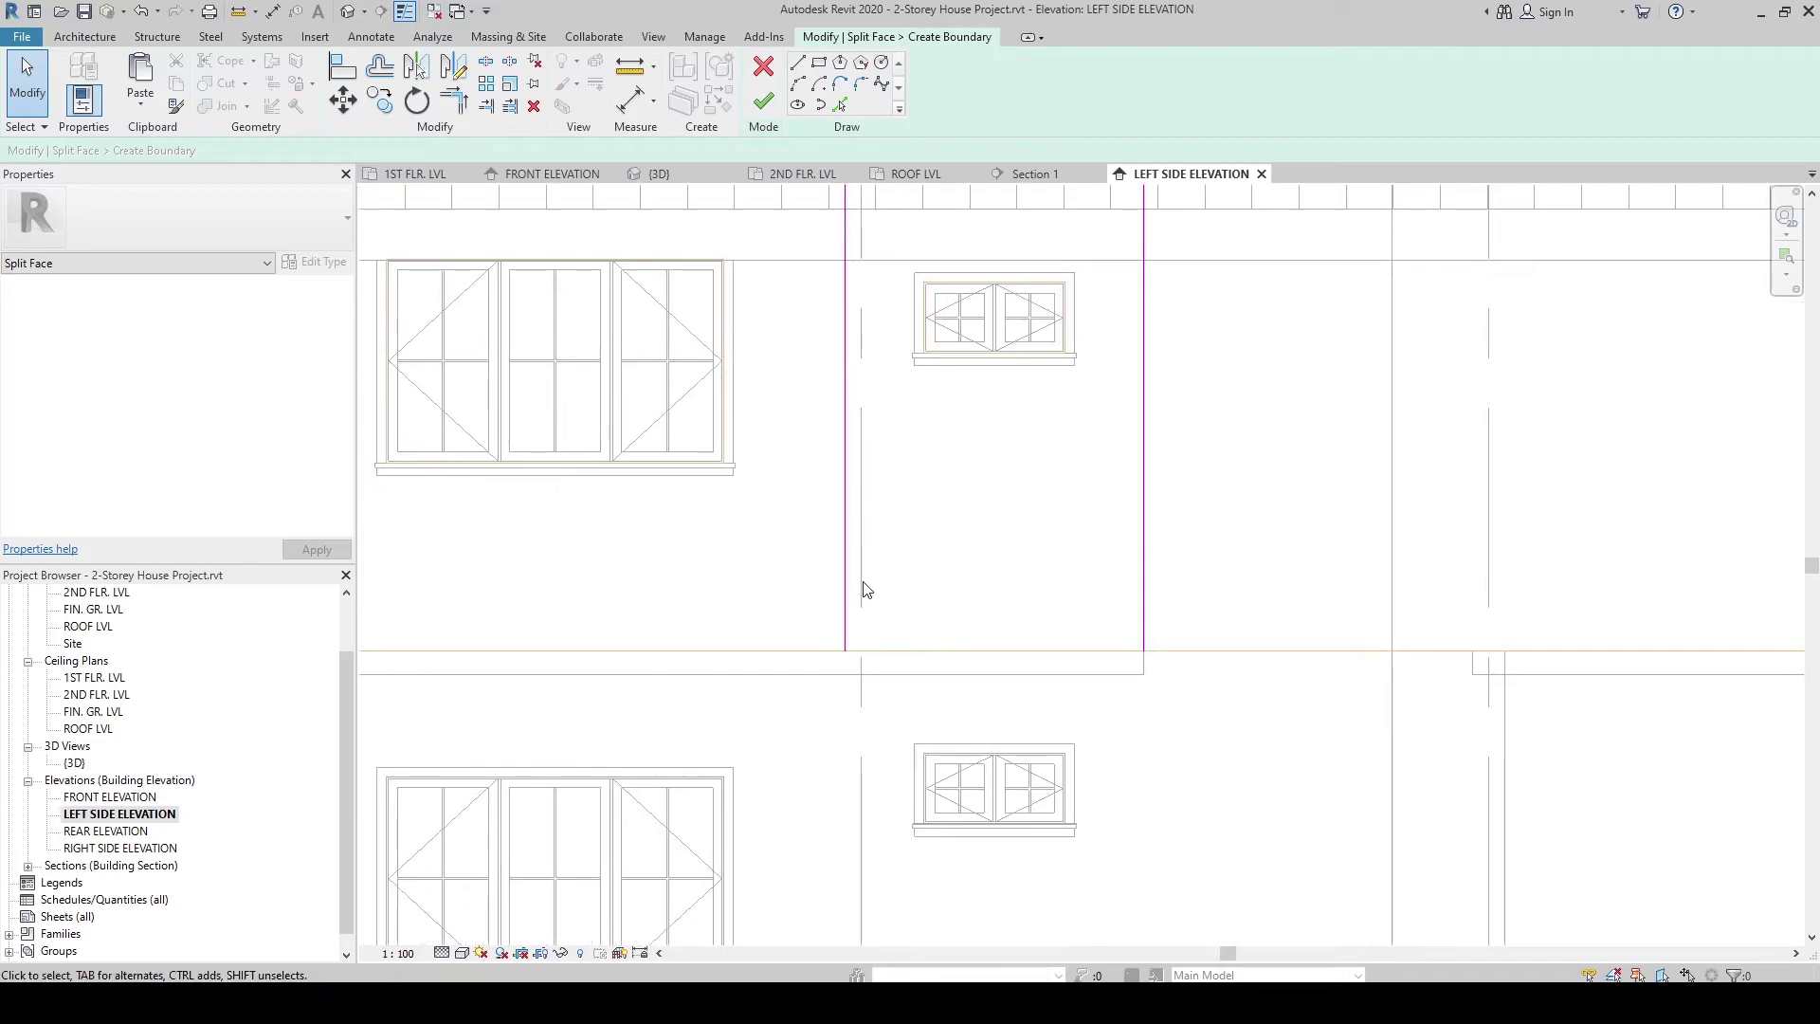
left_click(845, 630)
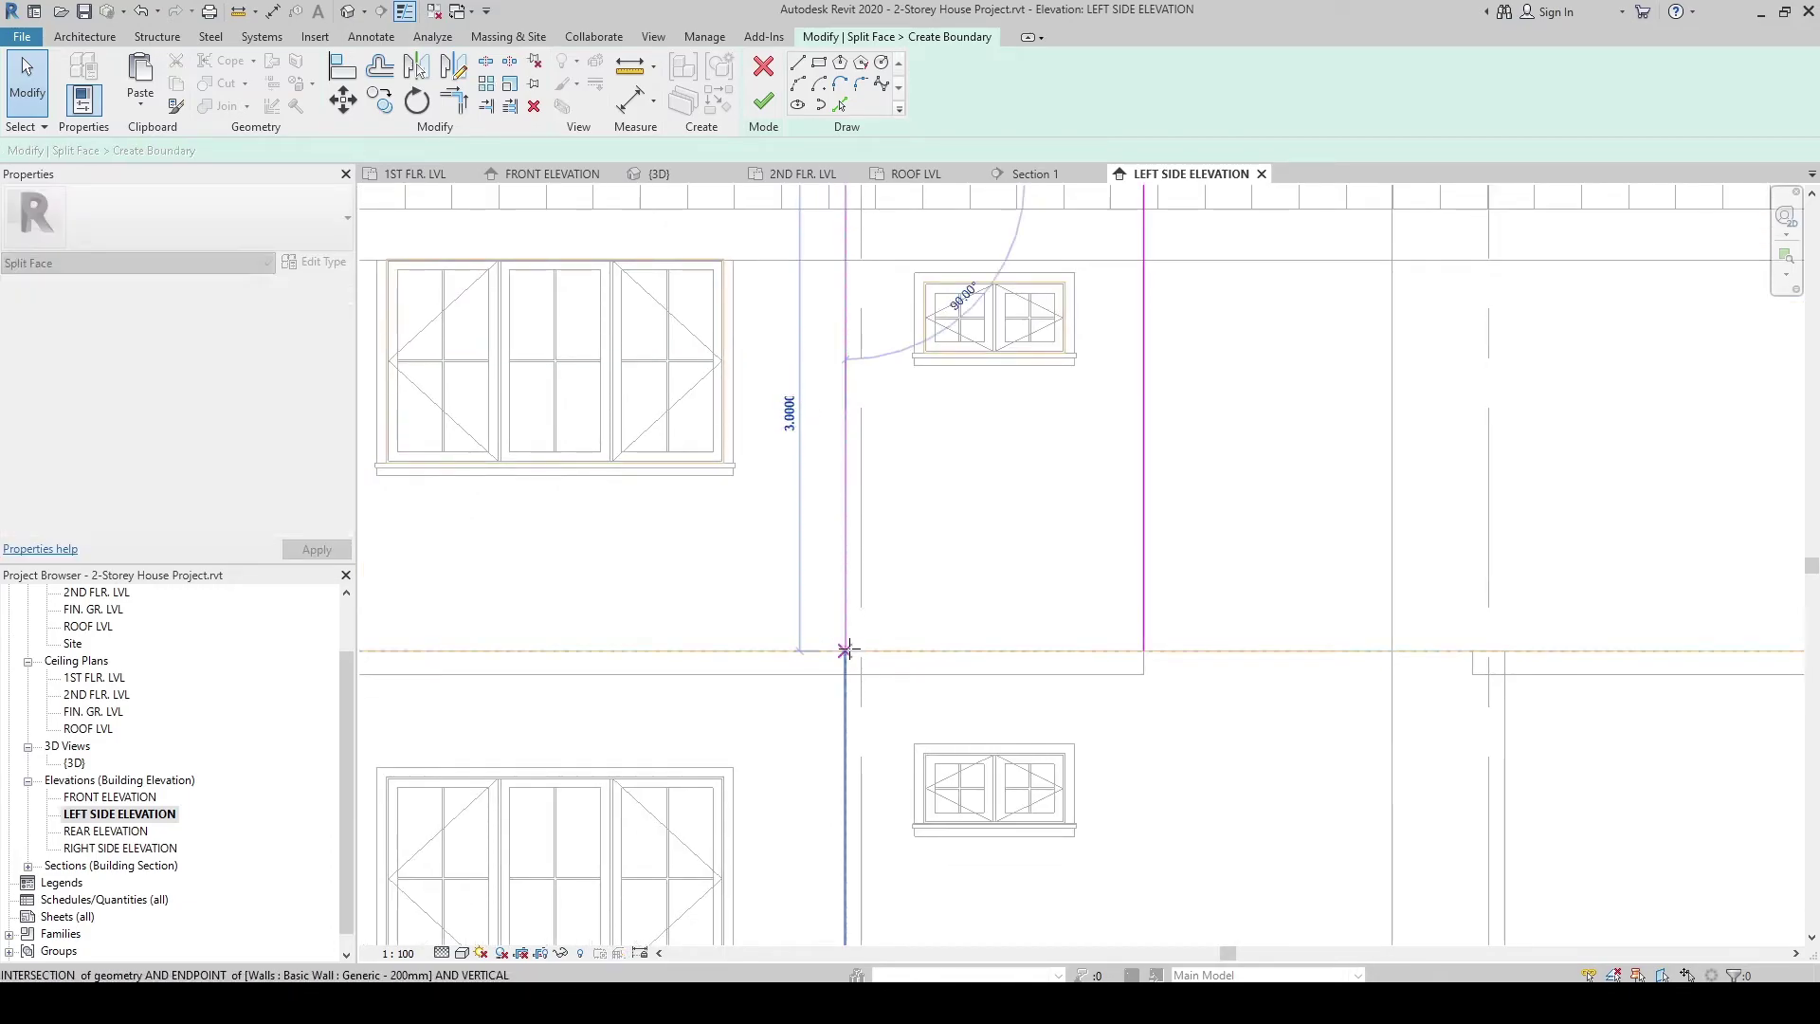
left_click(724, 616)
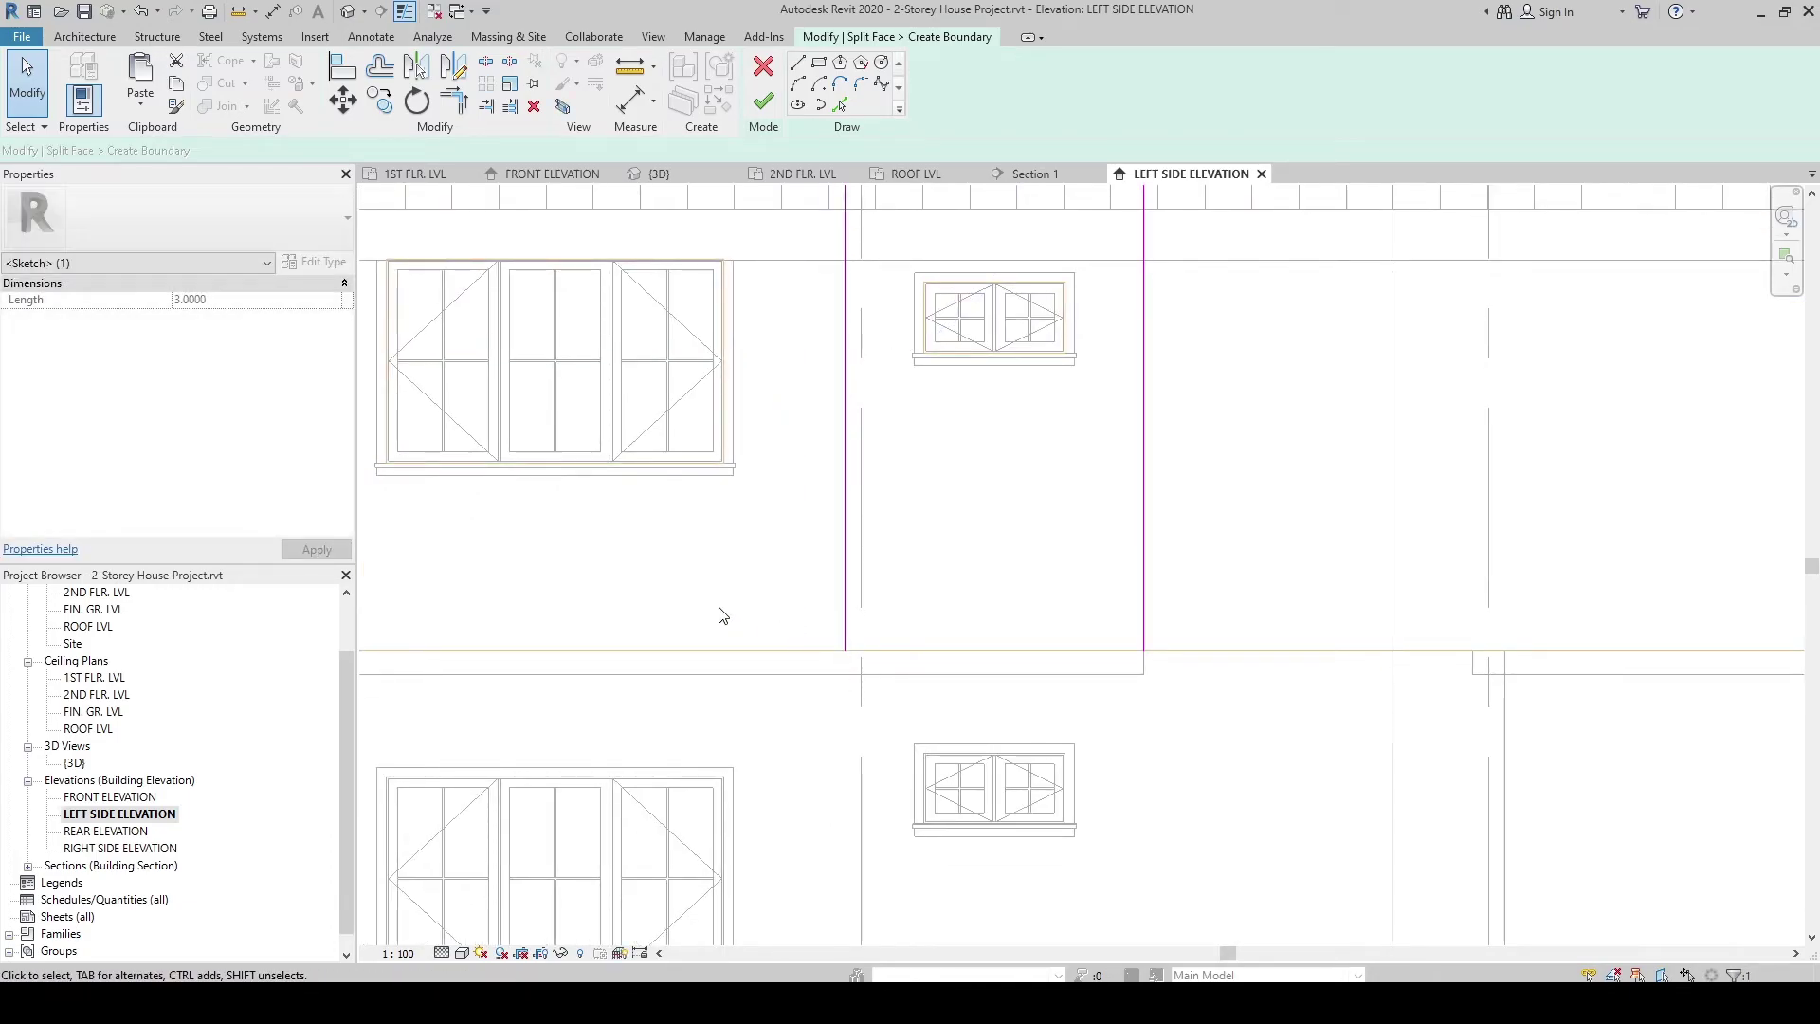
left_click(766, 102)
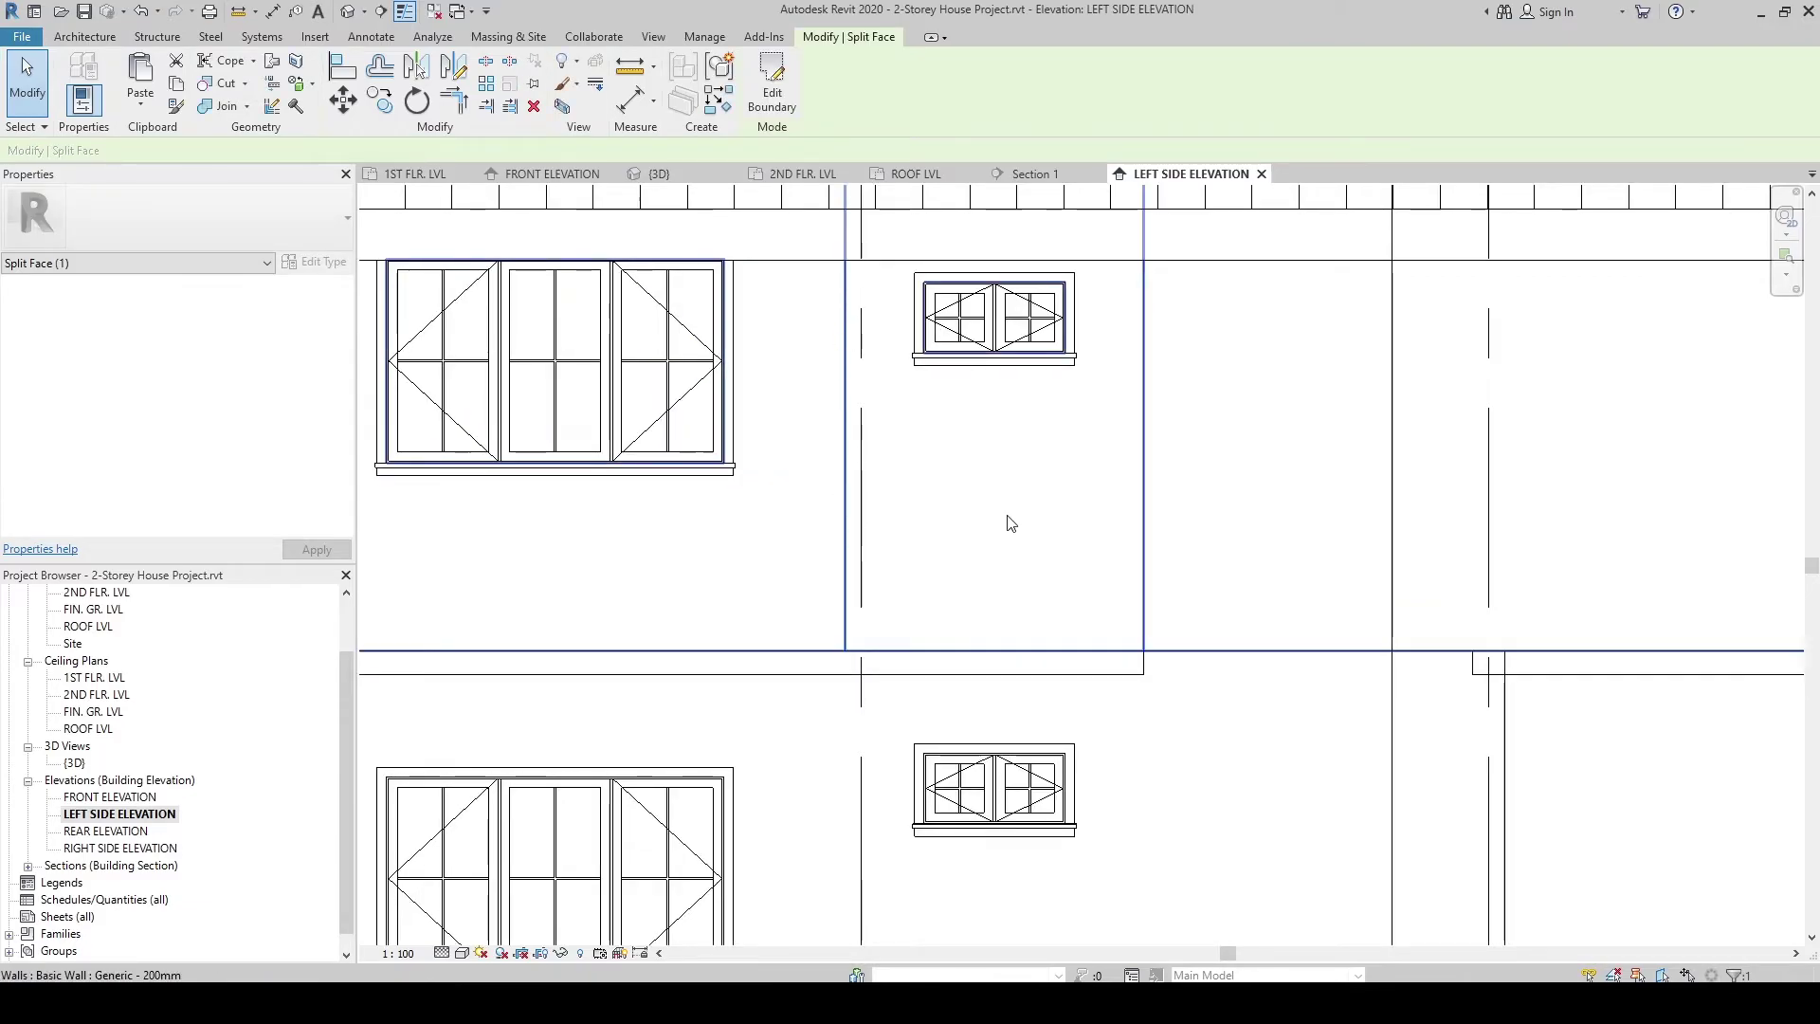
Step: Start a Split Face on the first-floor wall and draw a vertical line to its base, continuing the upper split line right of the window
scroll(1008, 520, "down", 3)
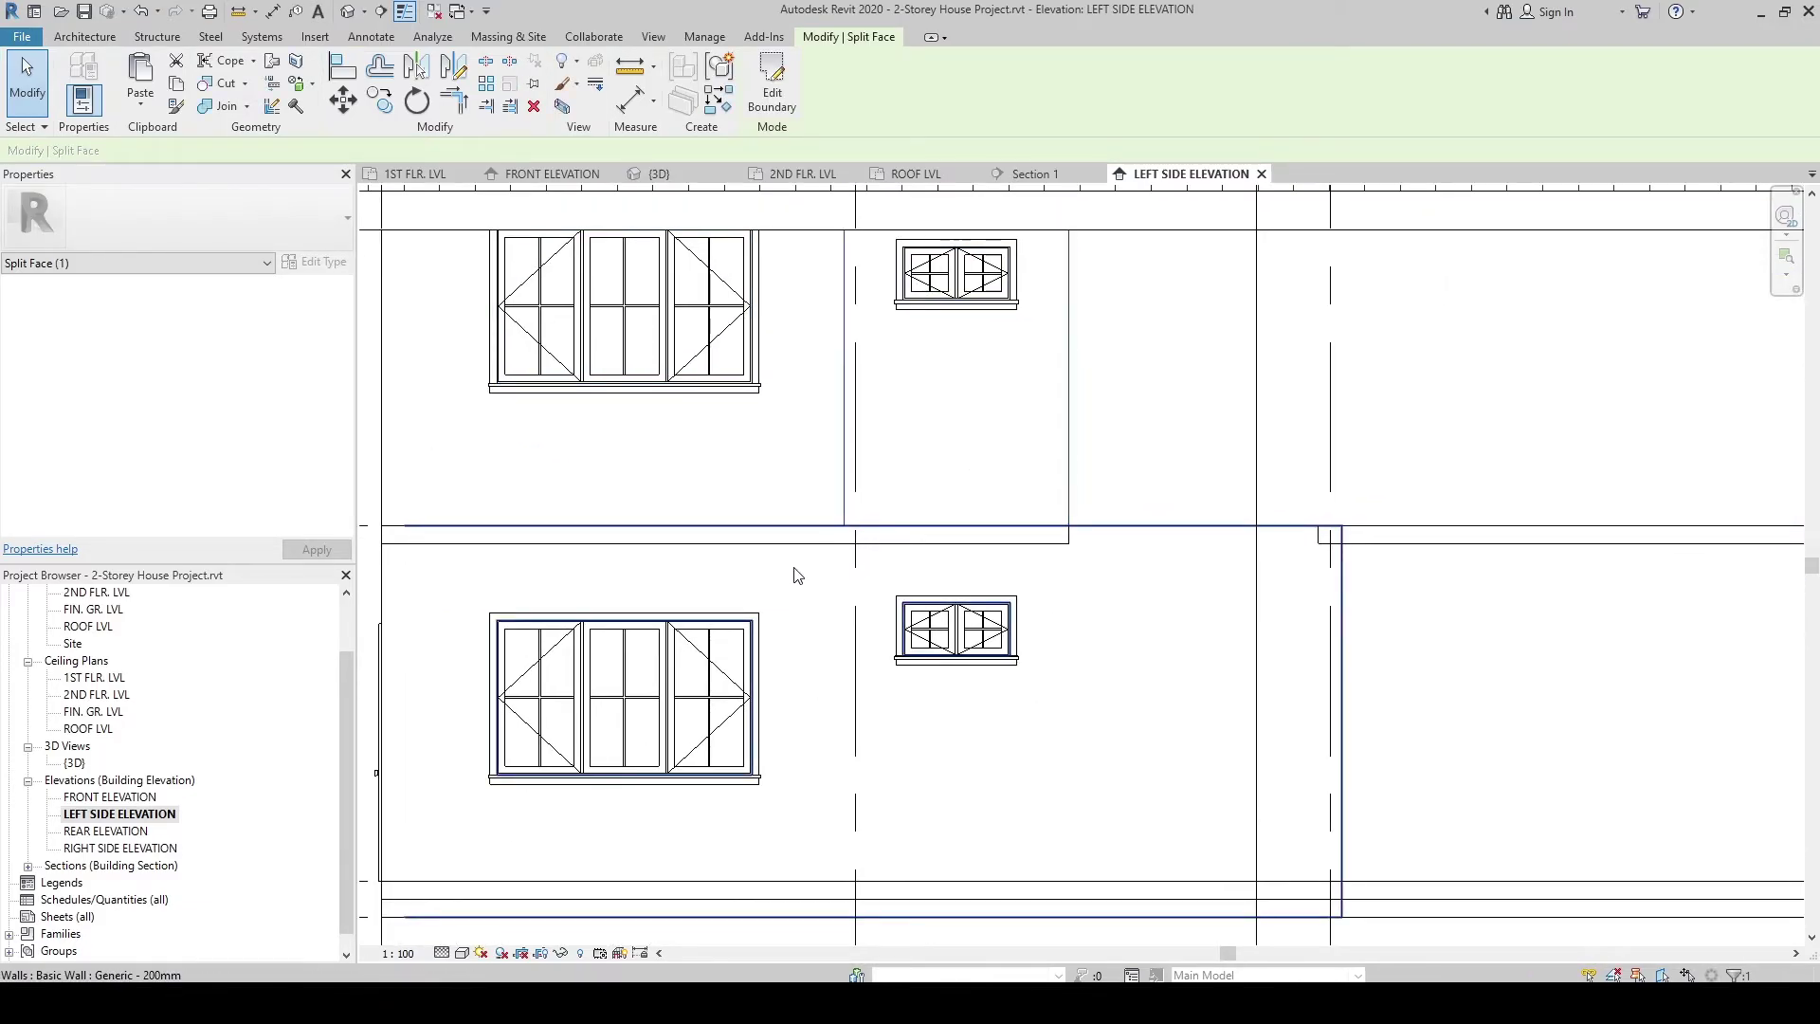
left_click(815, 637)
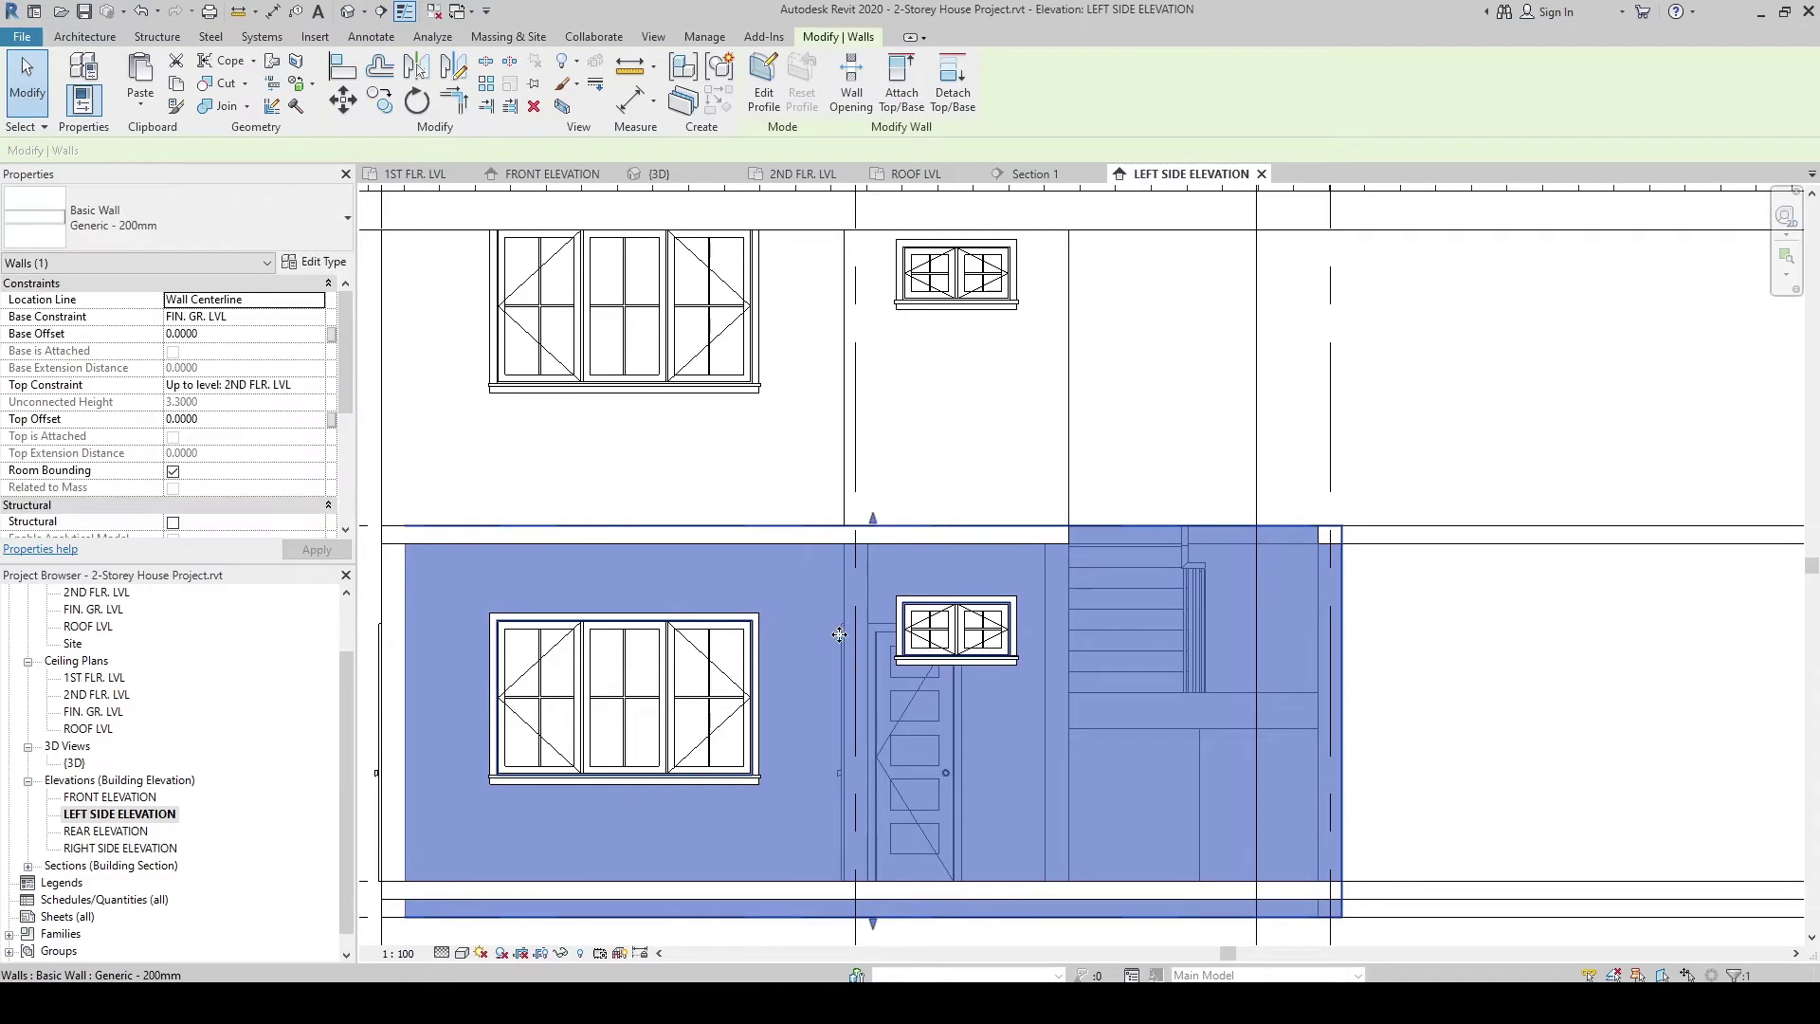
key("Escape")
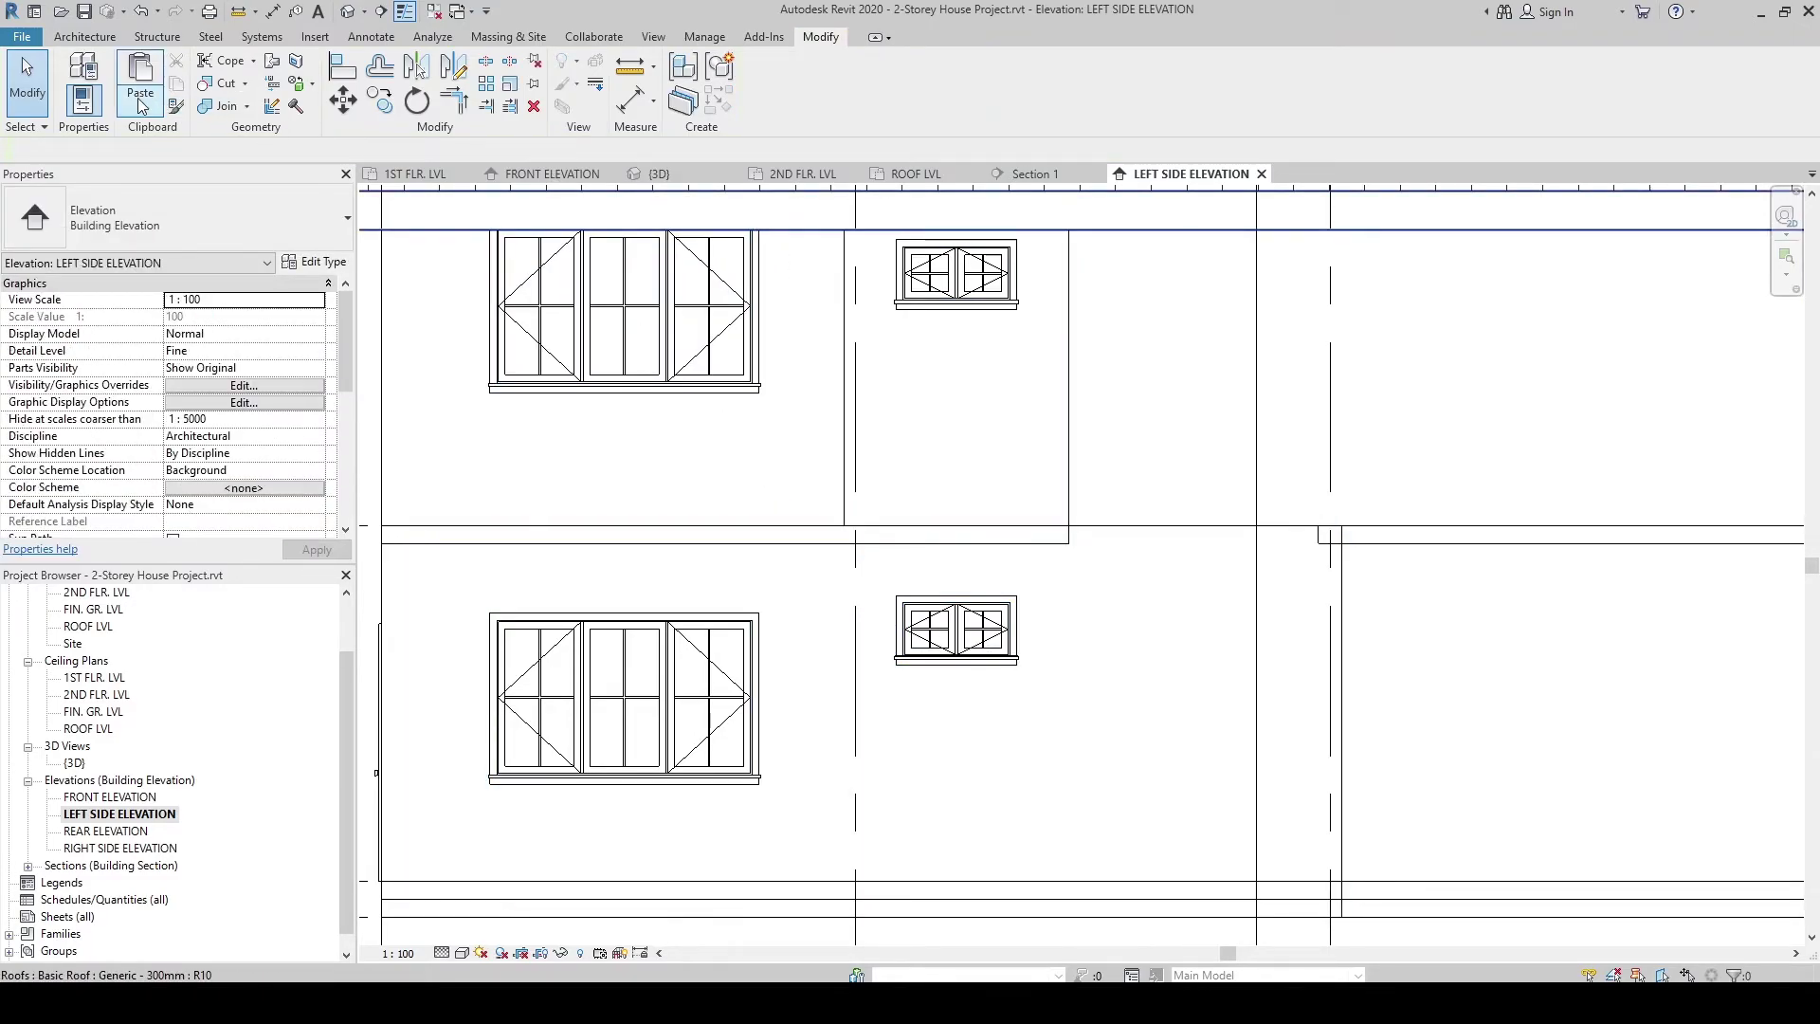
left_click(297, 66)
left_click(911, 714)
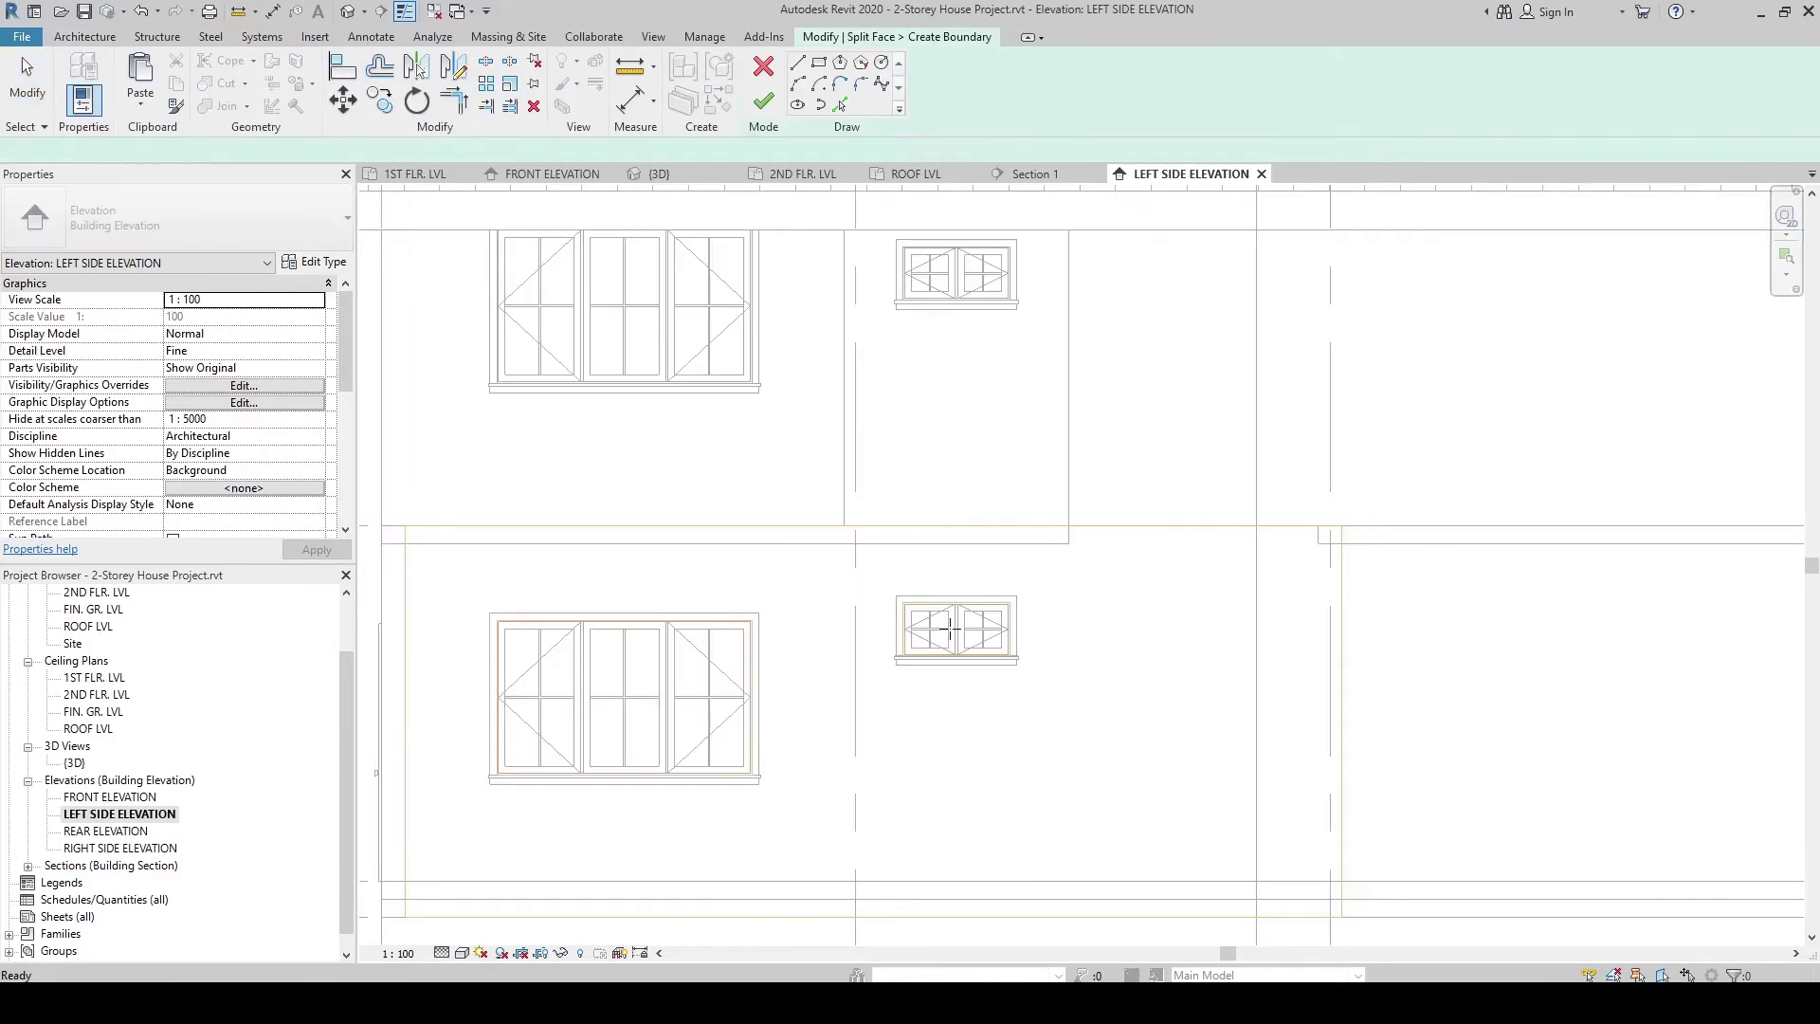
left_click(1069, 528)
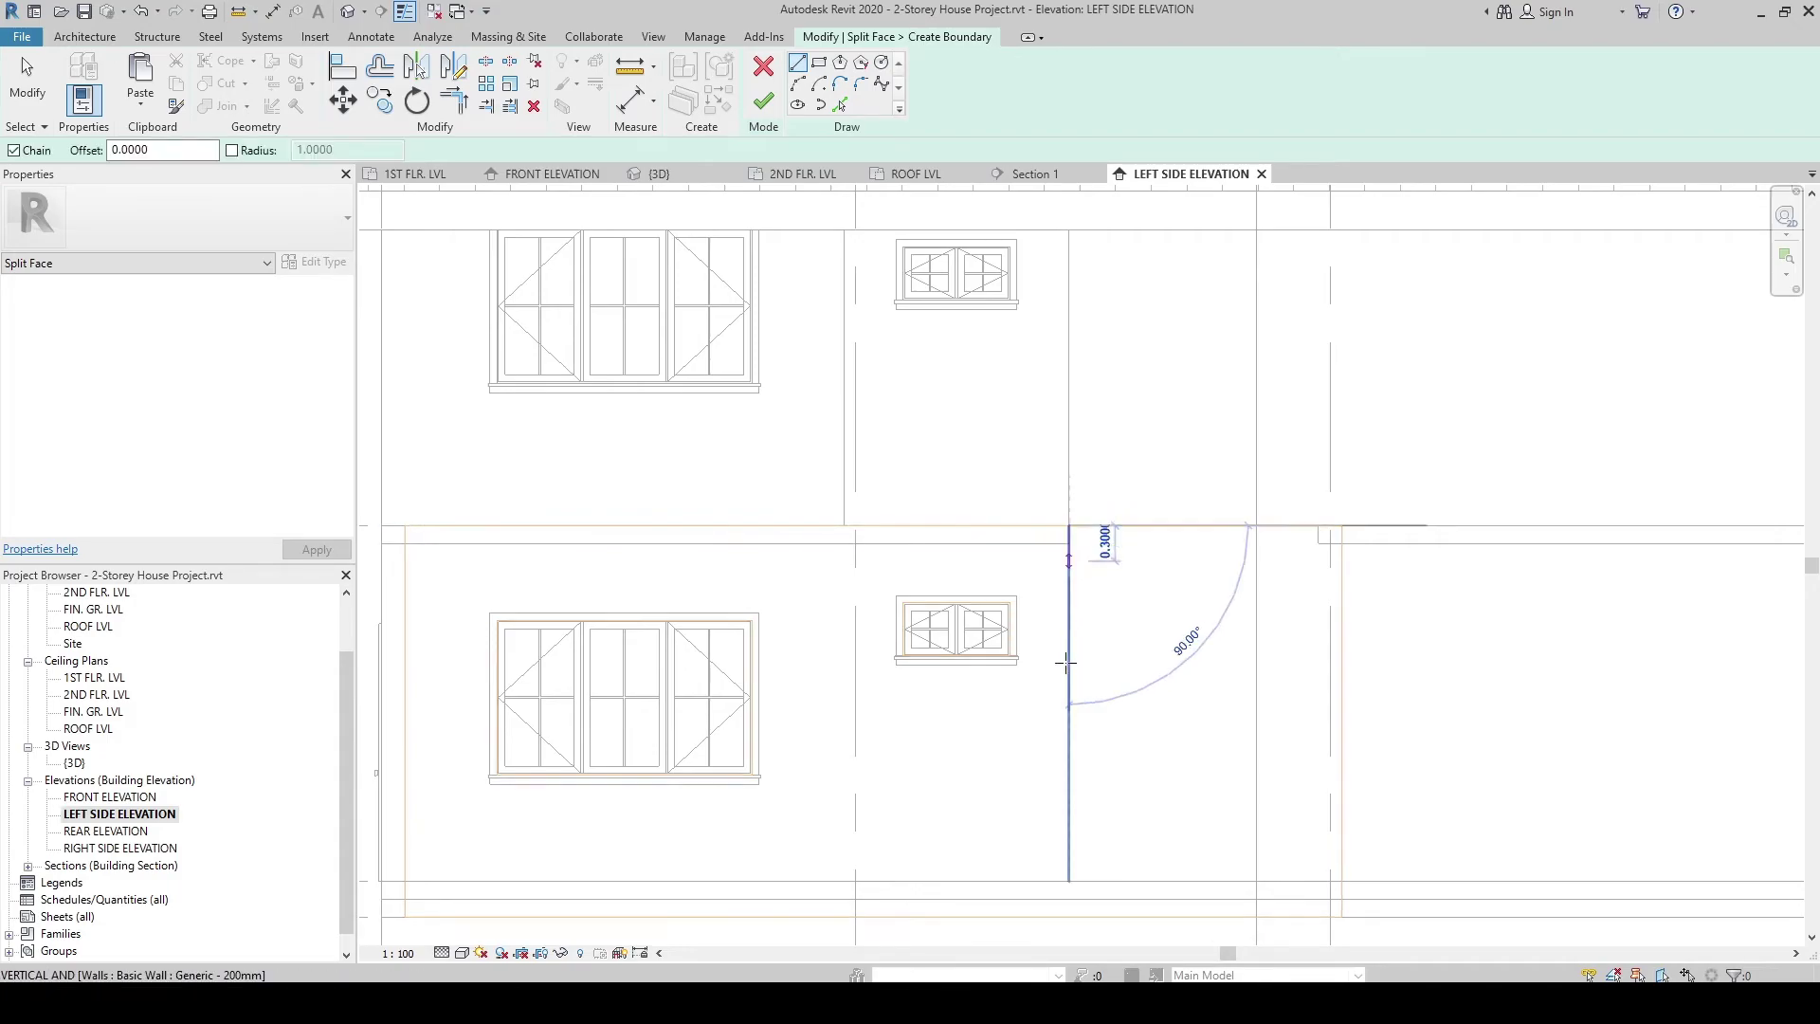
left_click(1069, 916)
key("Escape")
key("Escape")
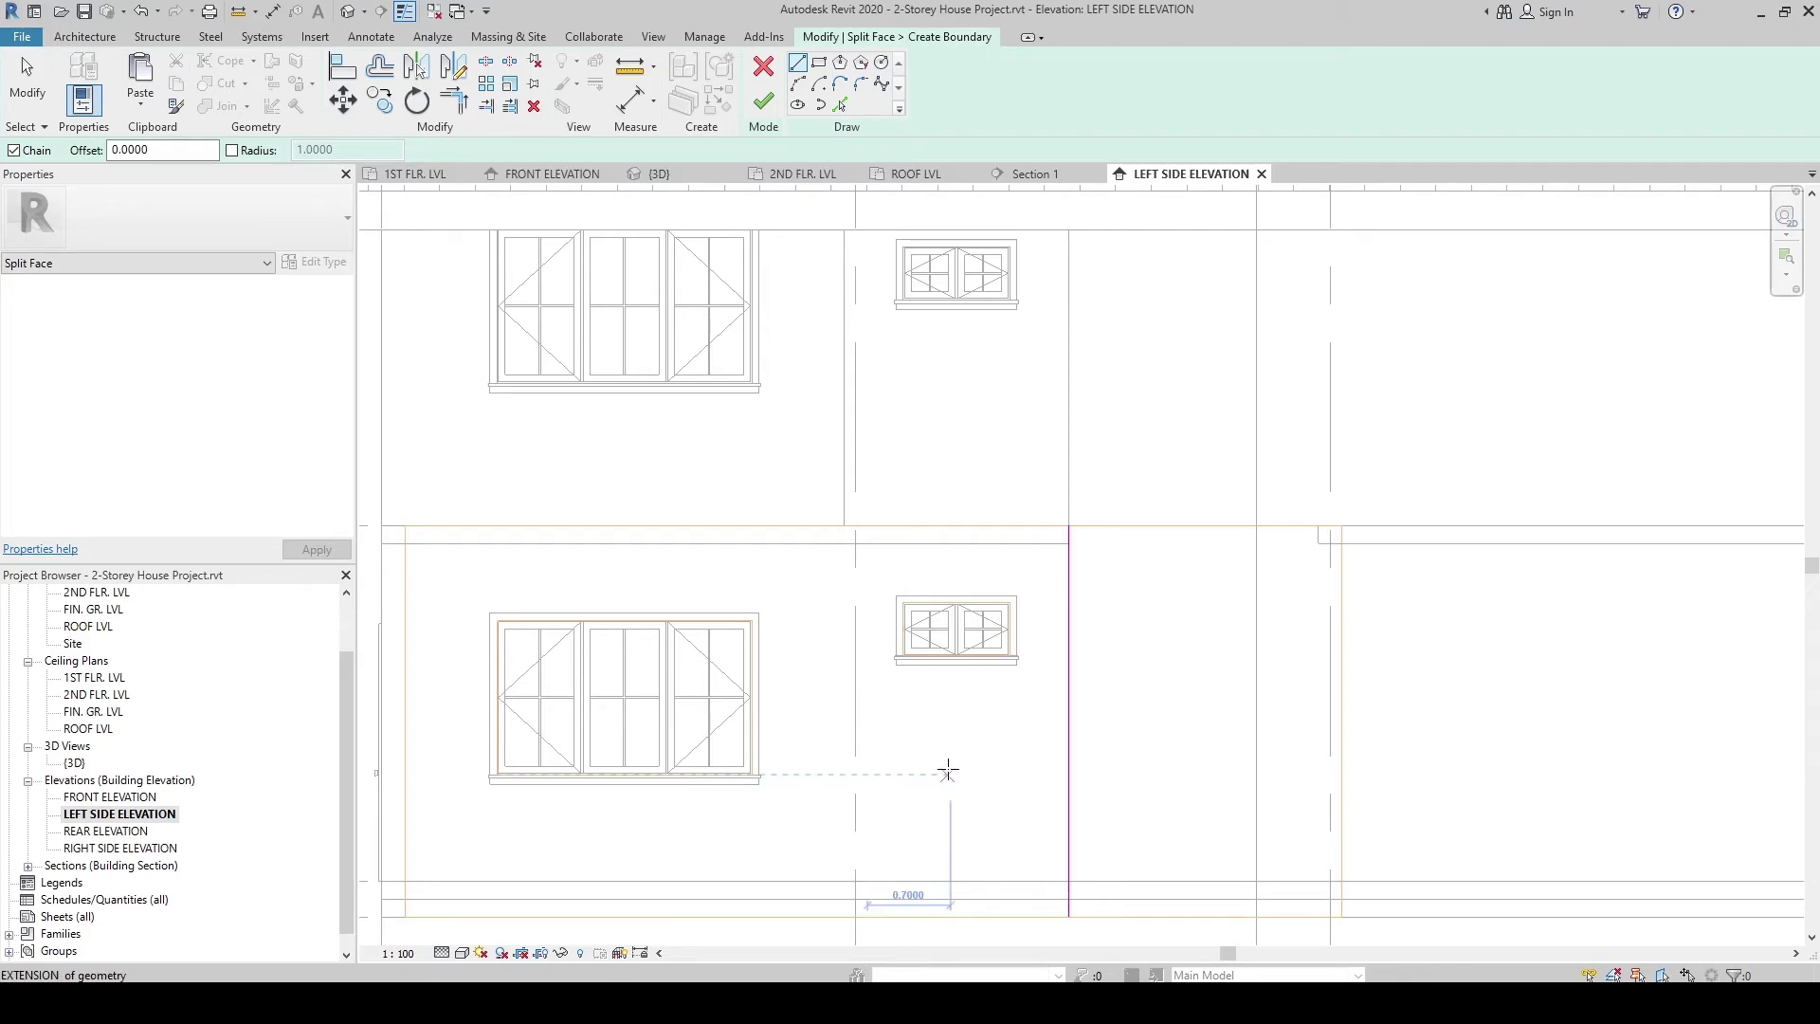
Step: Draw the second vertical line down to the wall's base, continuing the upper split line left of the window, and finish the split face
left_click(843, 526)
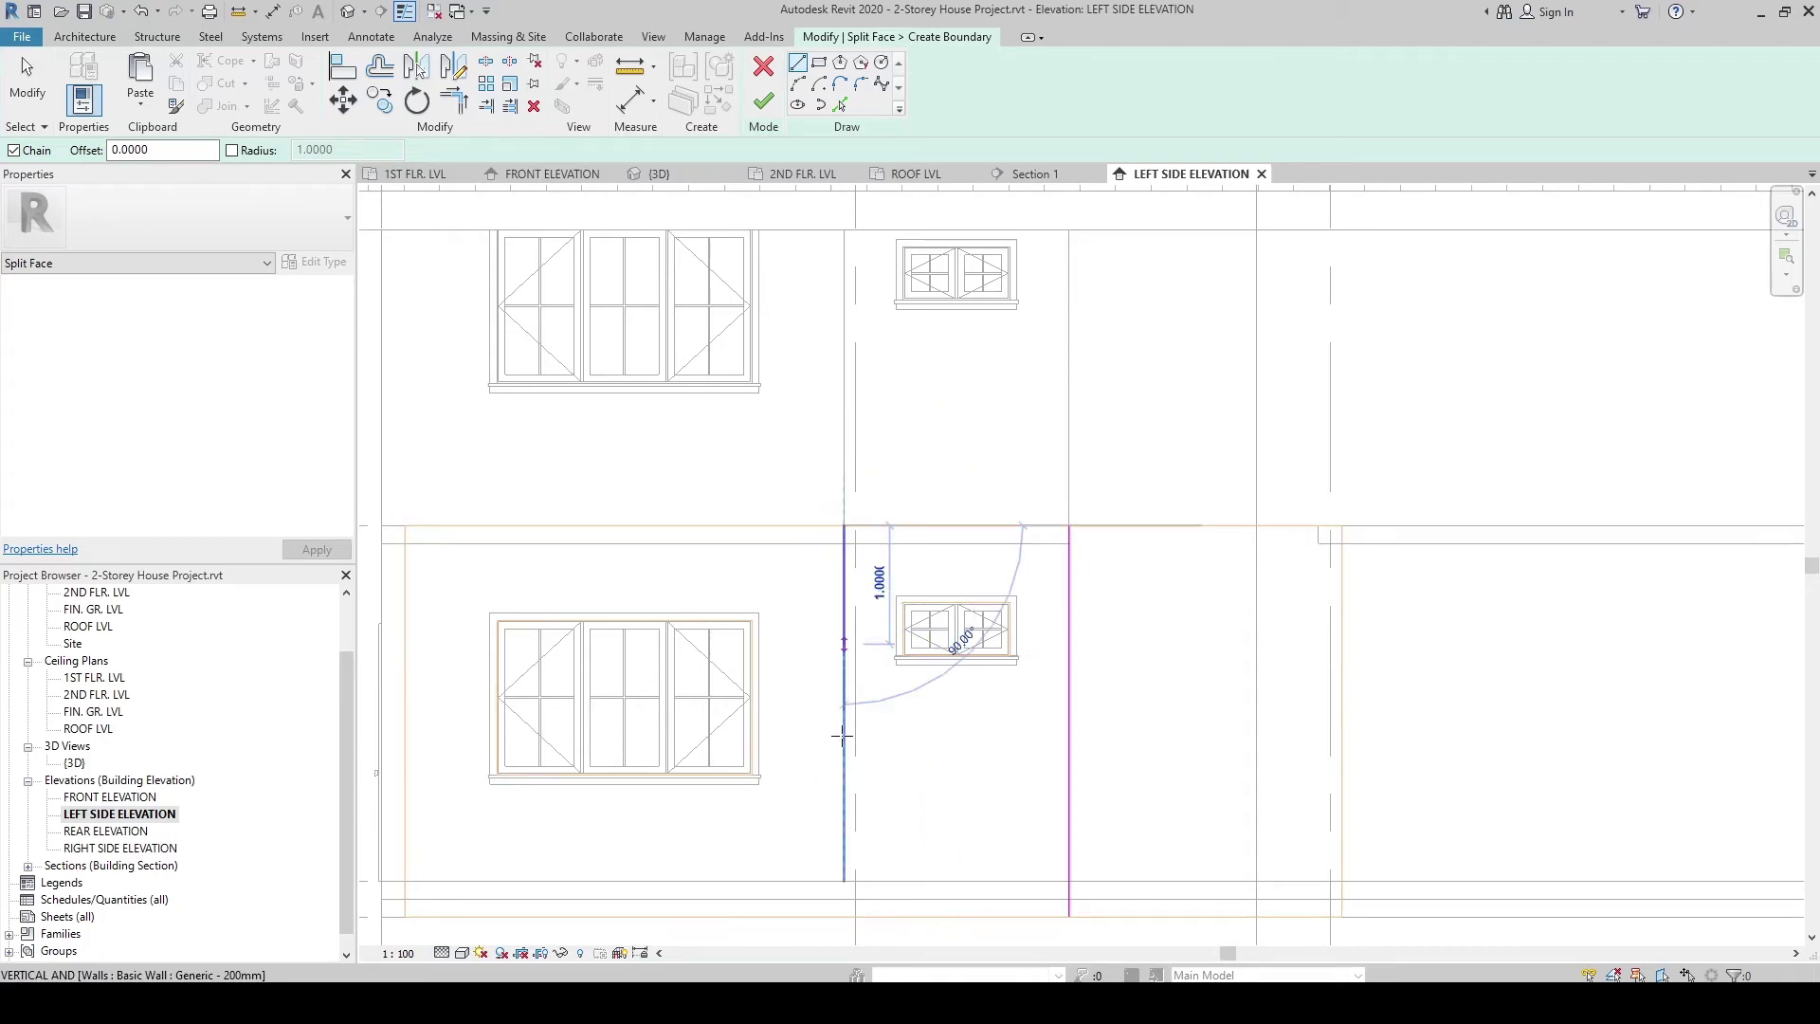
left_click(843, 916)
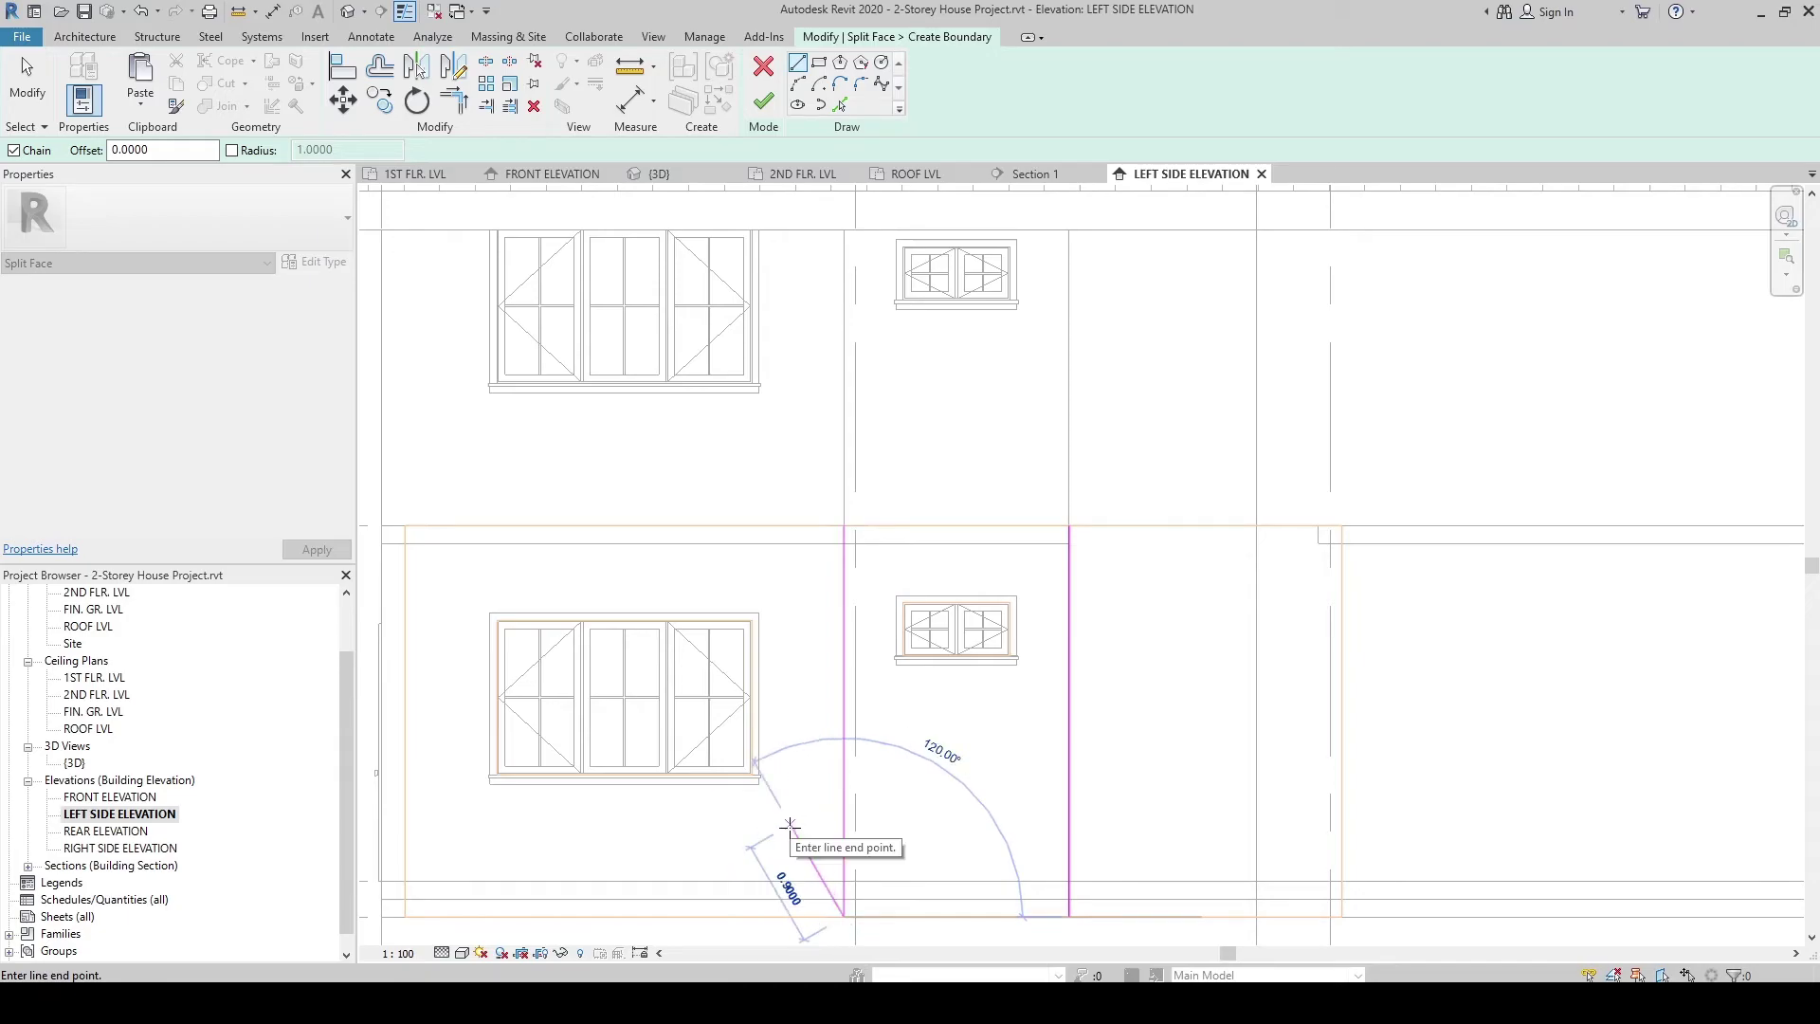
key("Escape")
key("Escape")
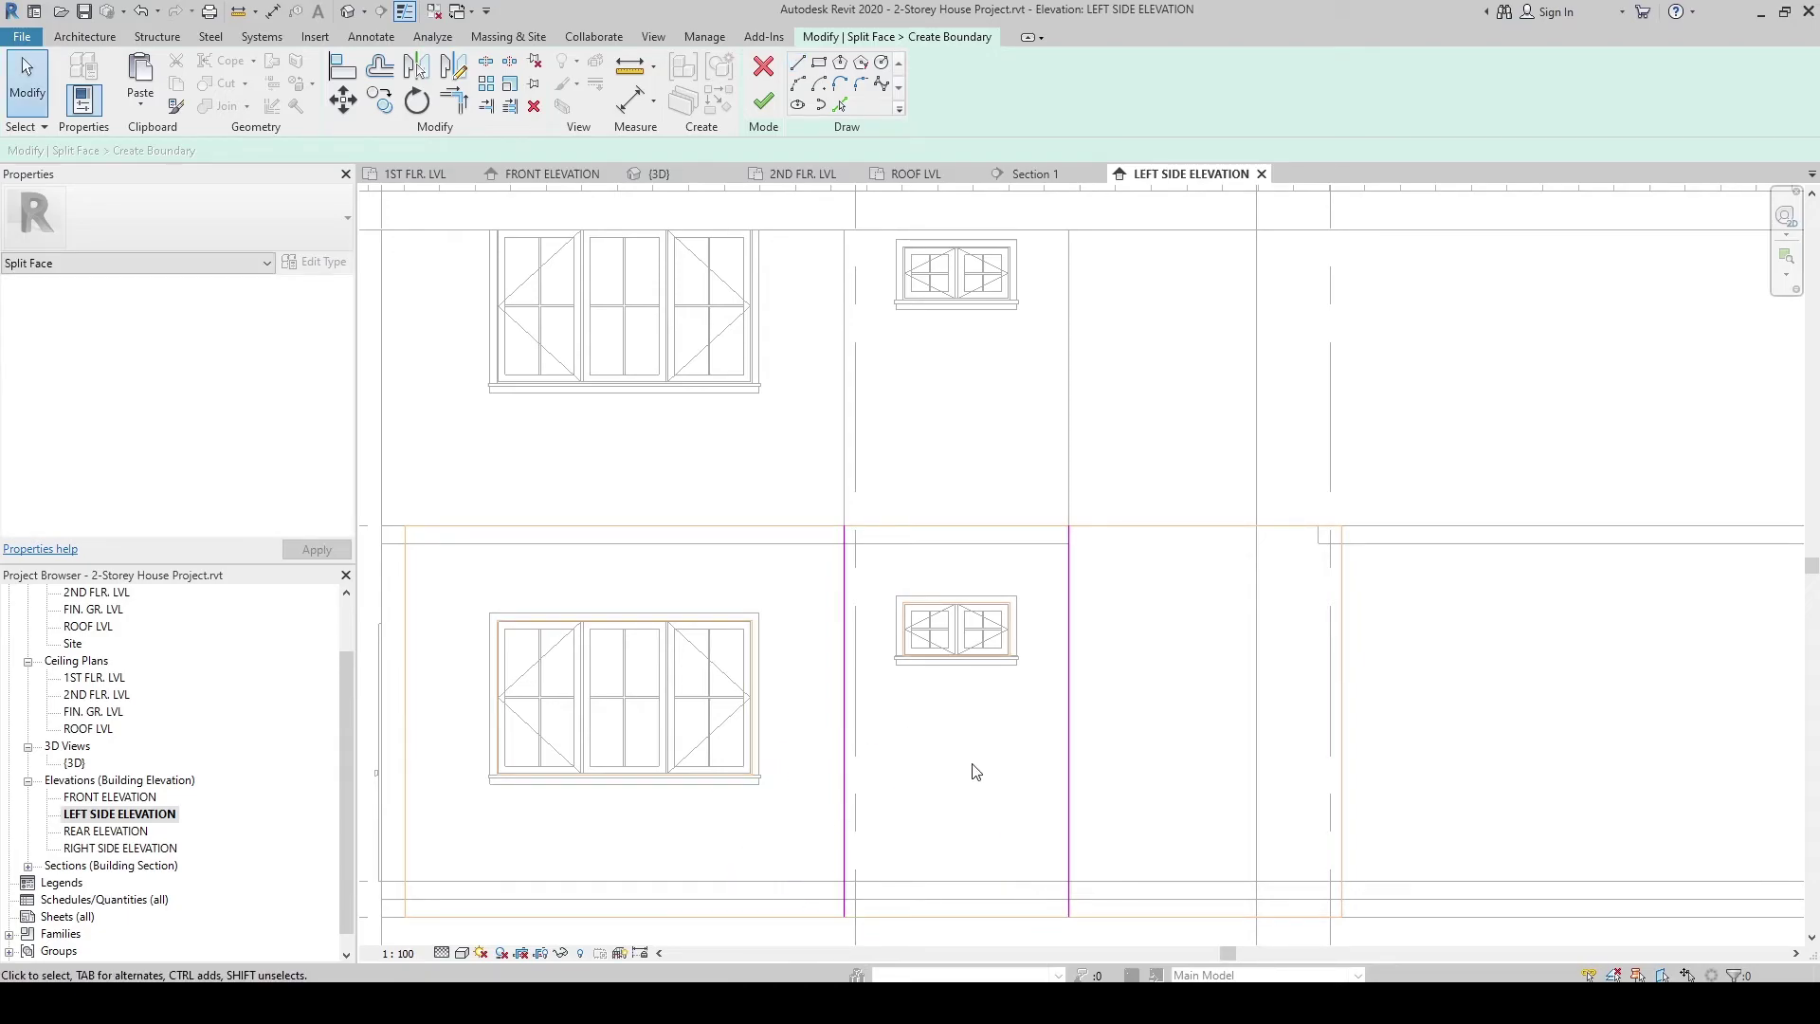
left_click(763, 101)
Step: Open the 3D view to see the split faces on the left-side walls
scroll(752, 536, "down", 1)
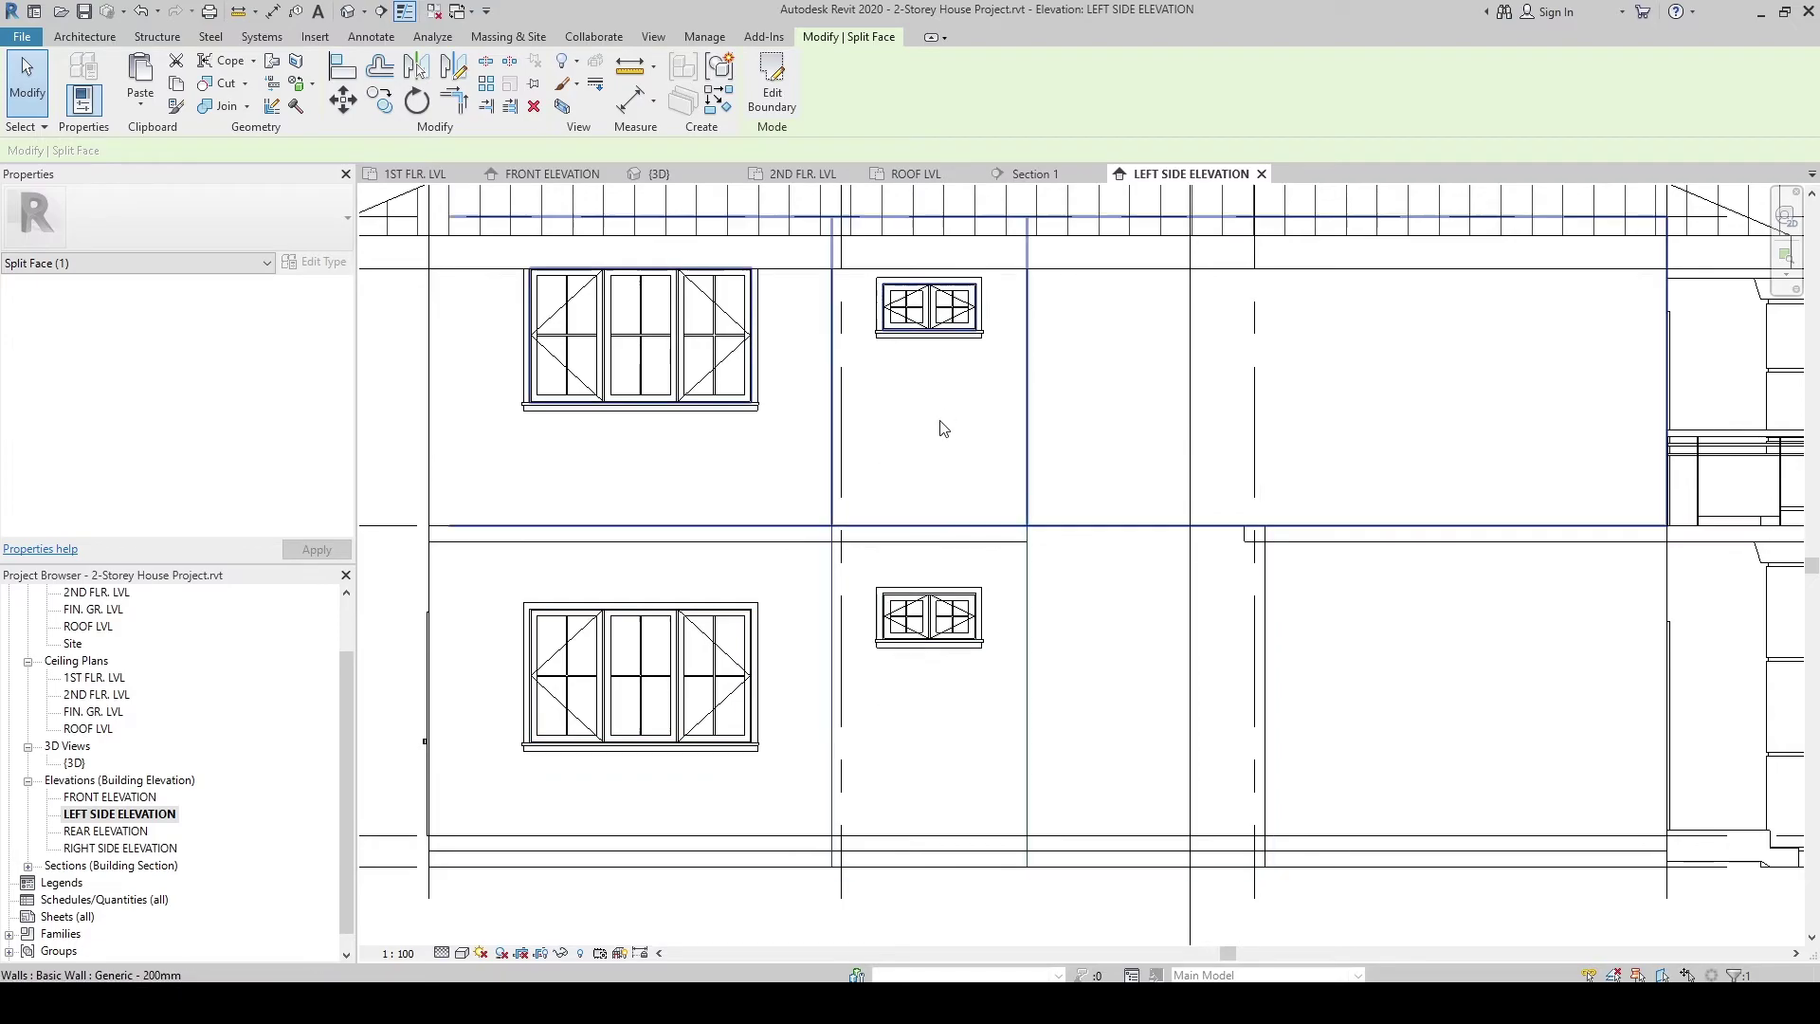
left_click(657, 174)
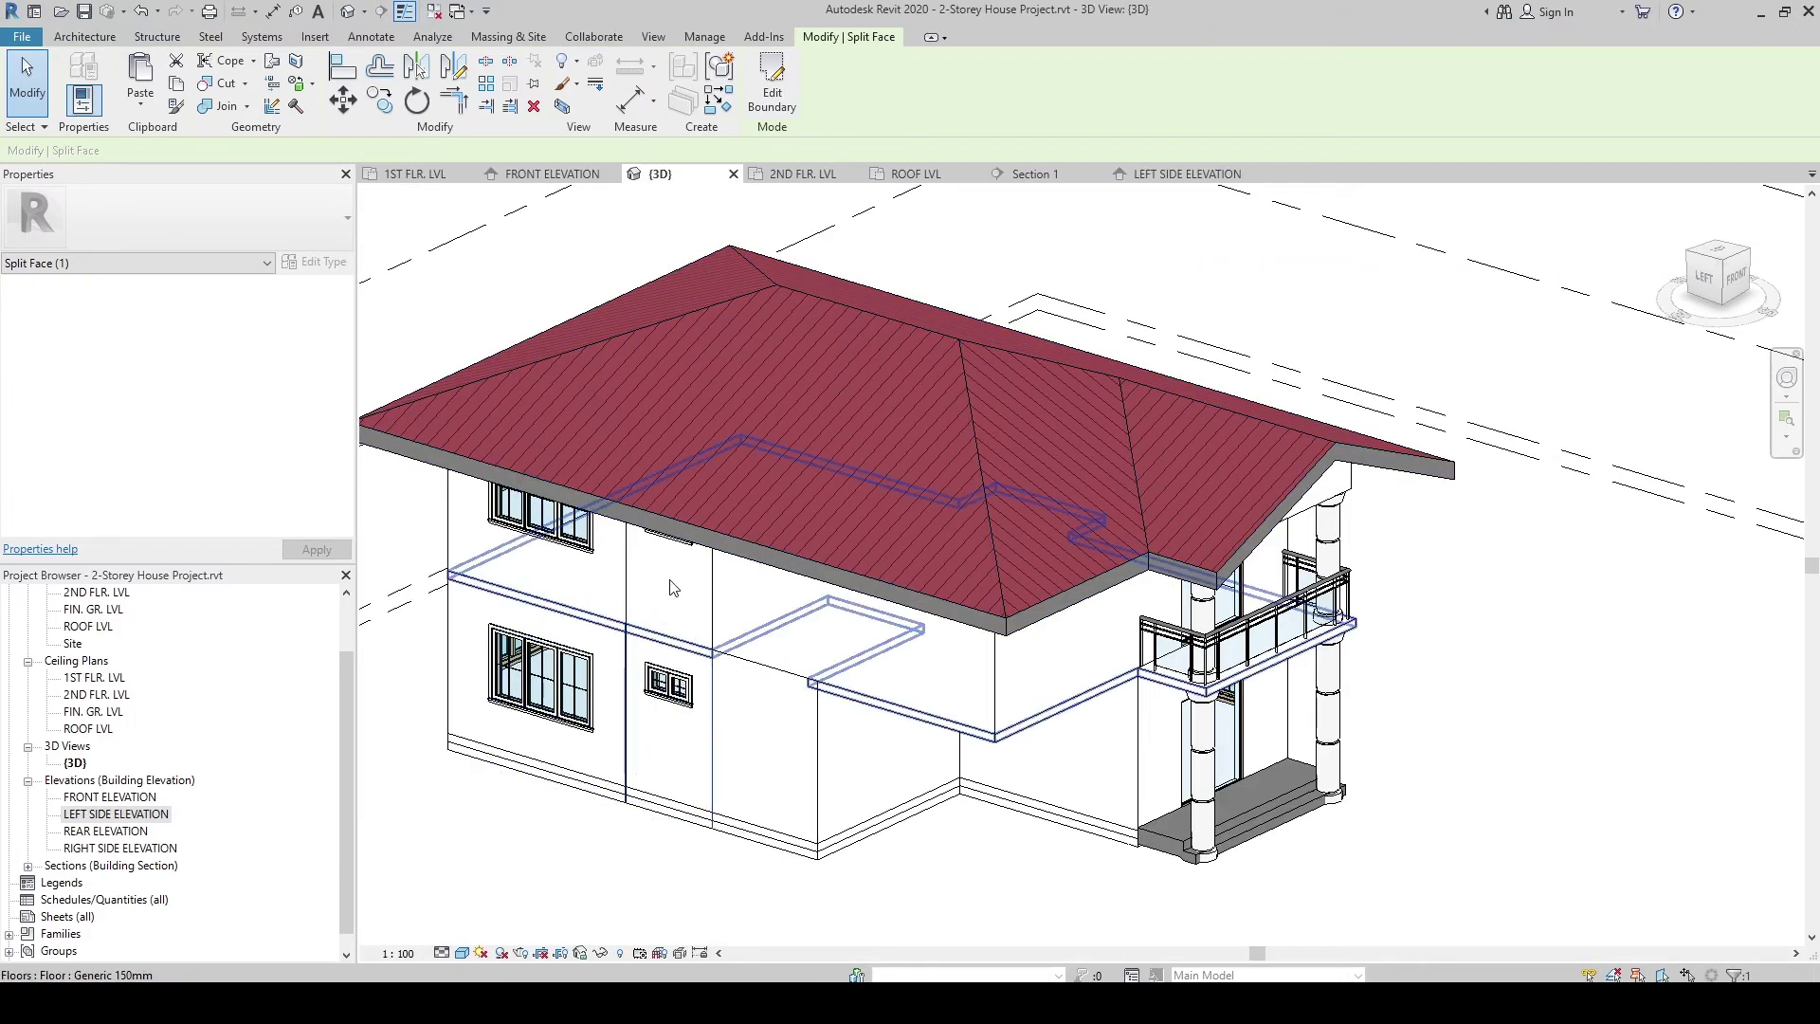
Step: Paint the split wall faces around the small left-side windows on both floors with Material - Color Maroon
left_click(571, 838)
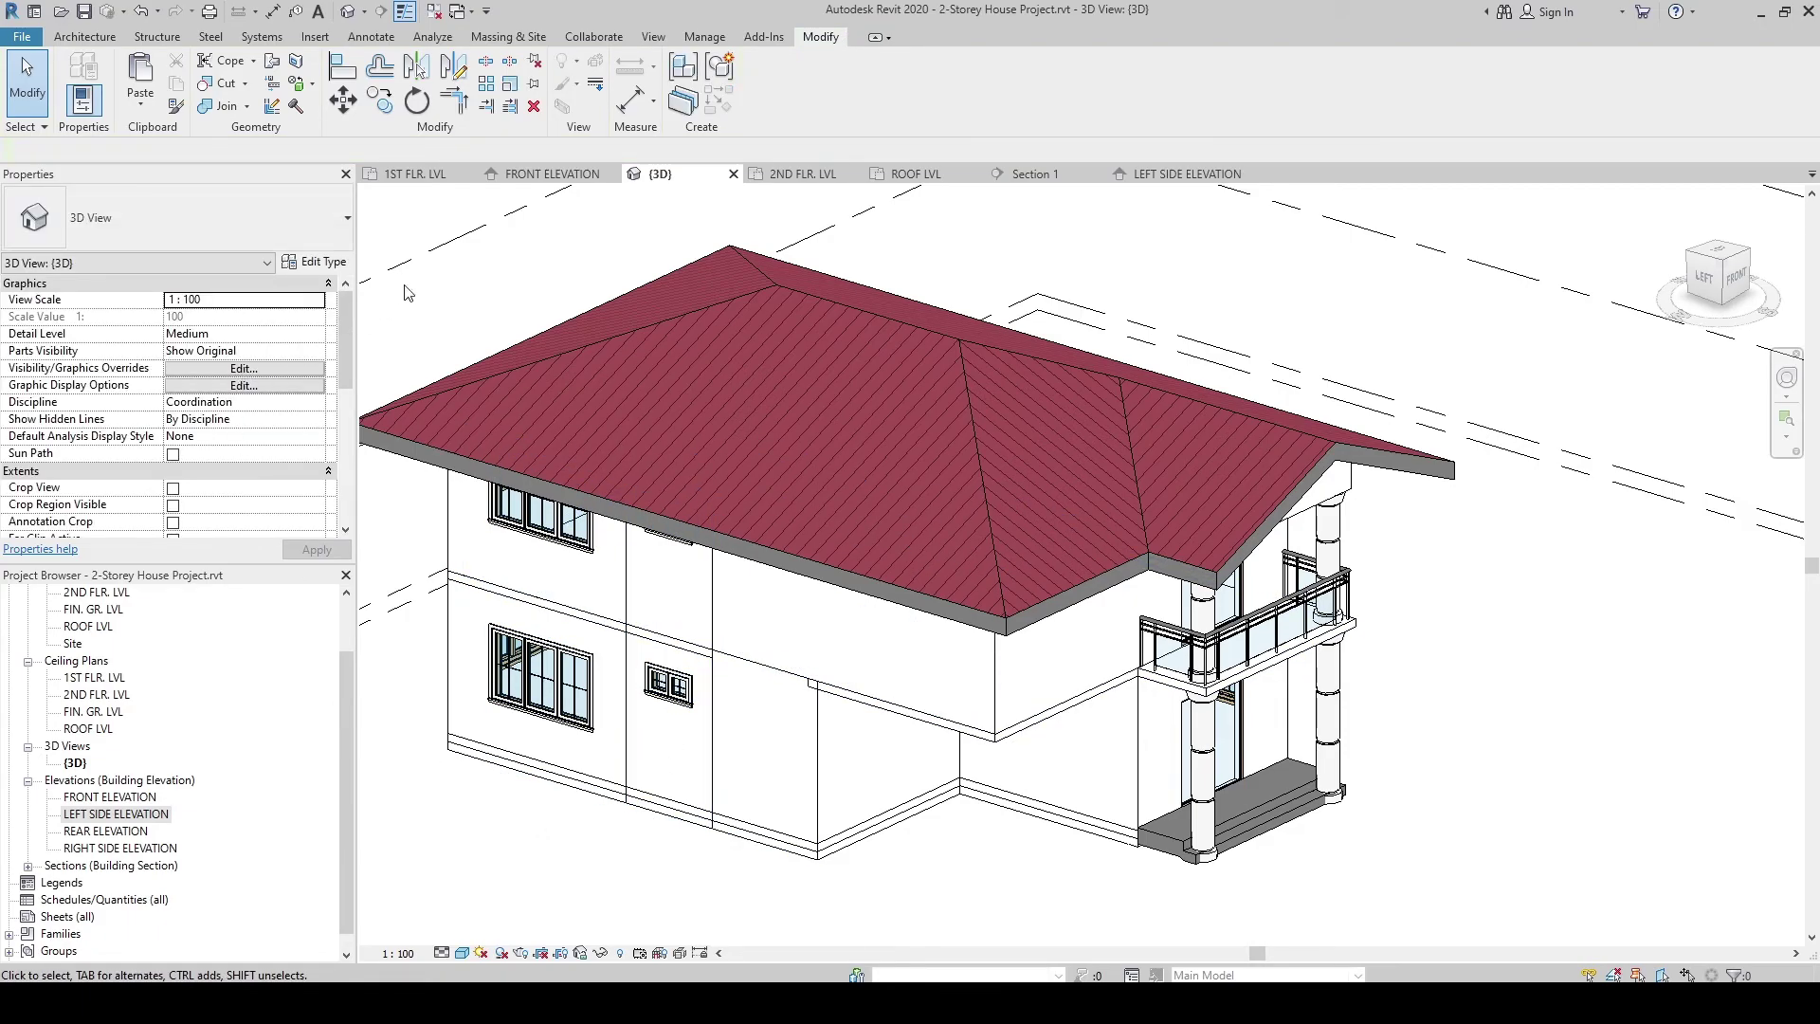
middle_click_drag(407, 292, 420, 292)
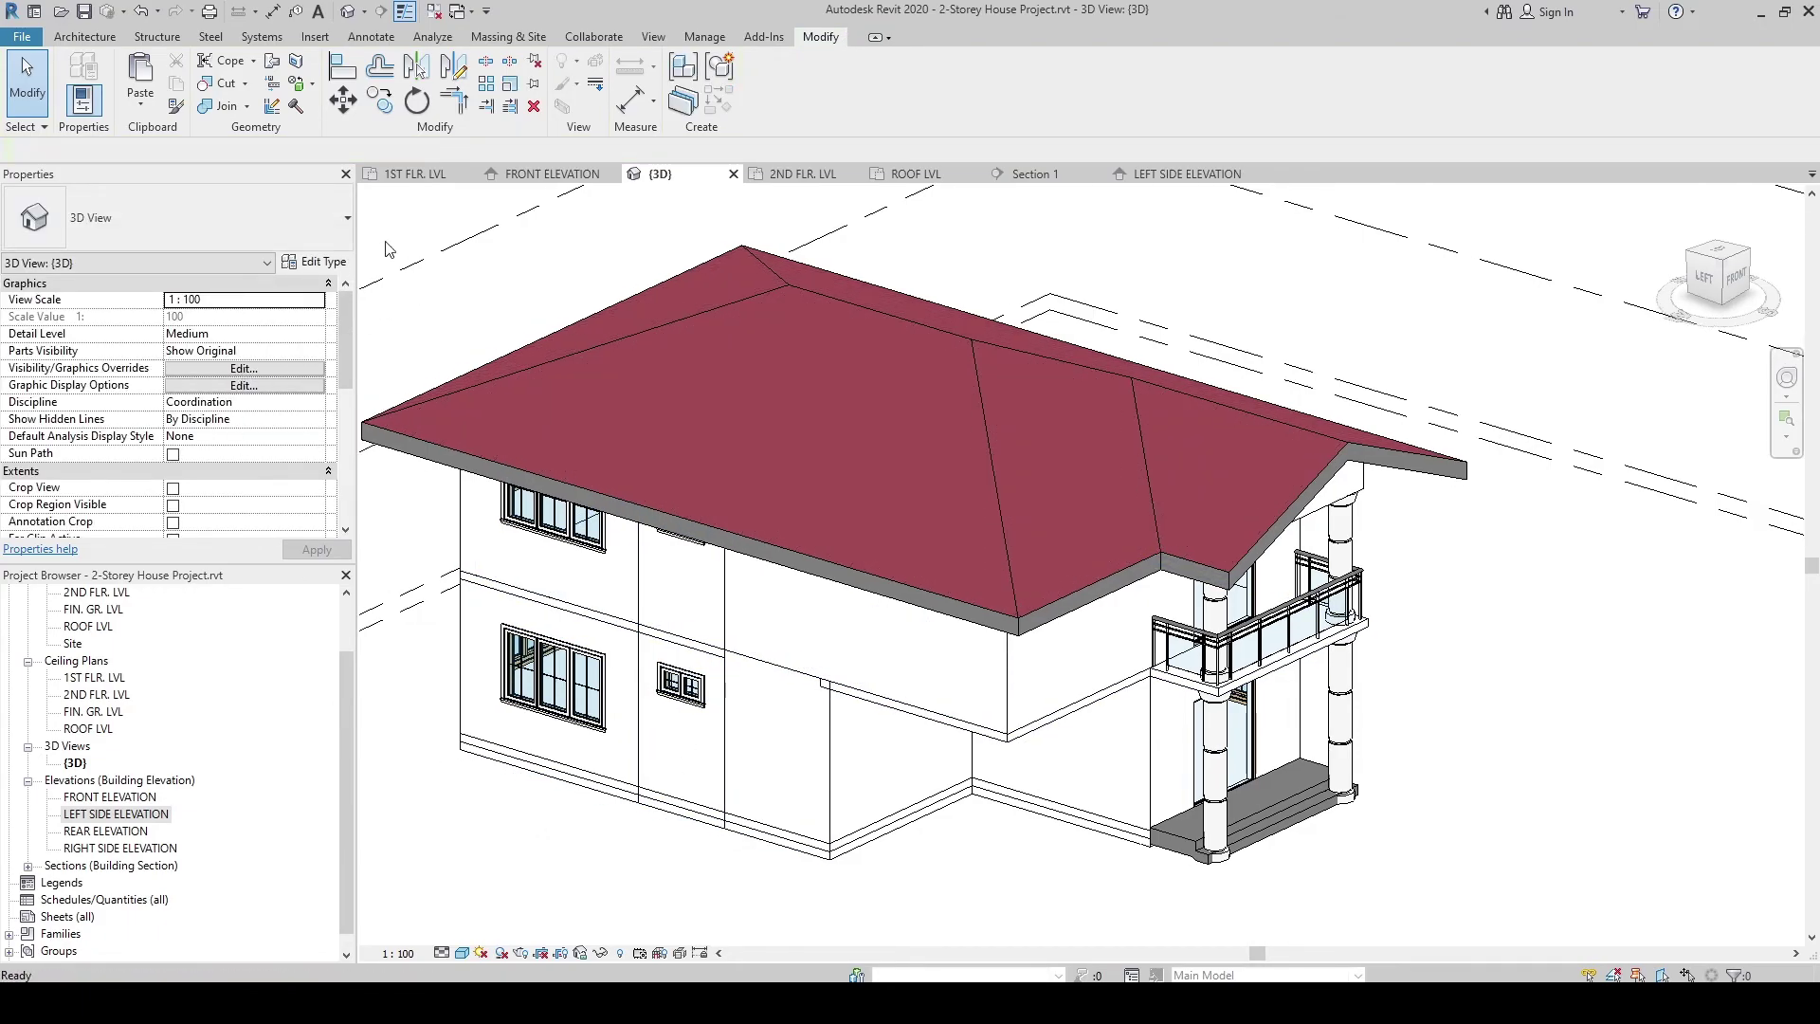
left_click(304, 85)
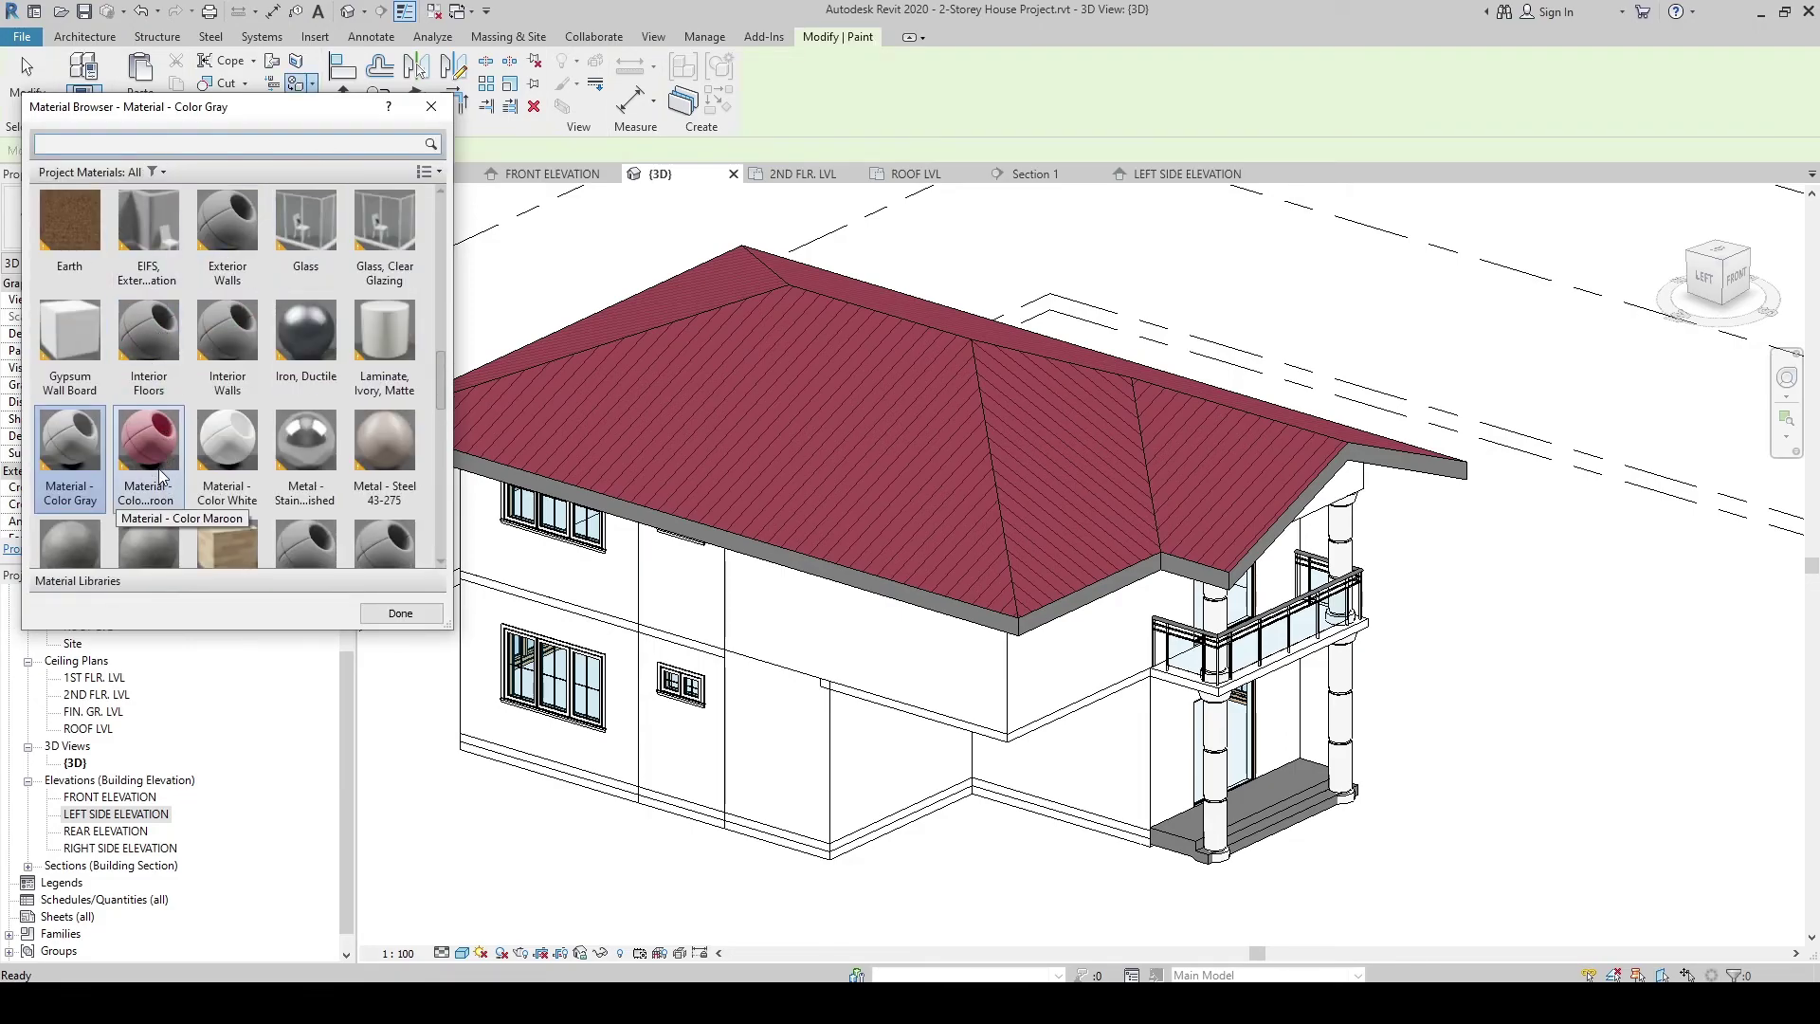
left_click(160, 476)
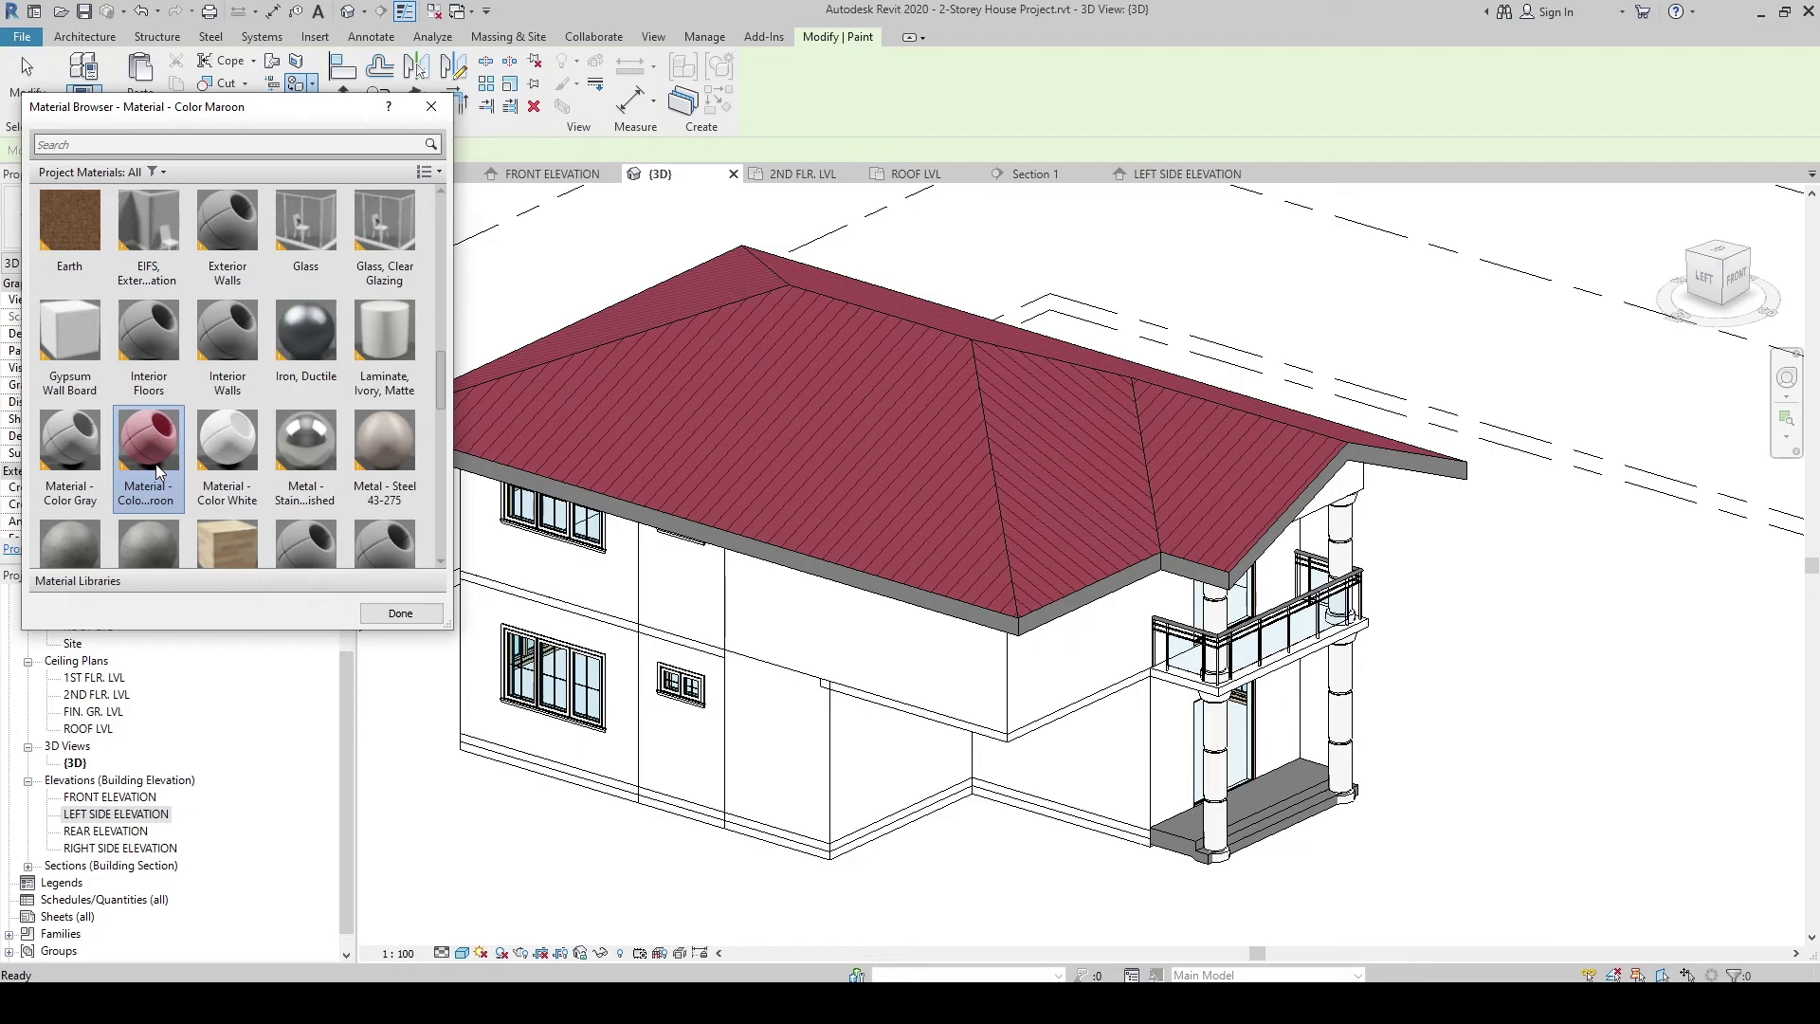
scroll(160, 474, "down", 1)
left_click(681, 567)
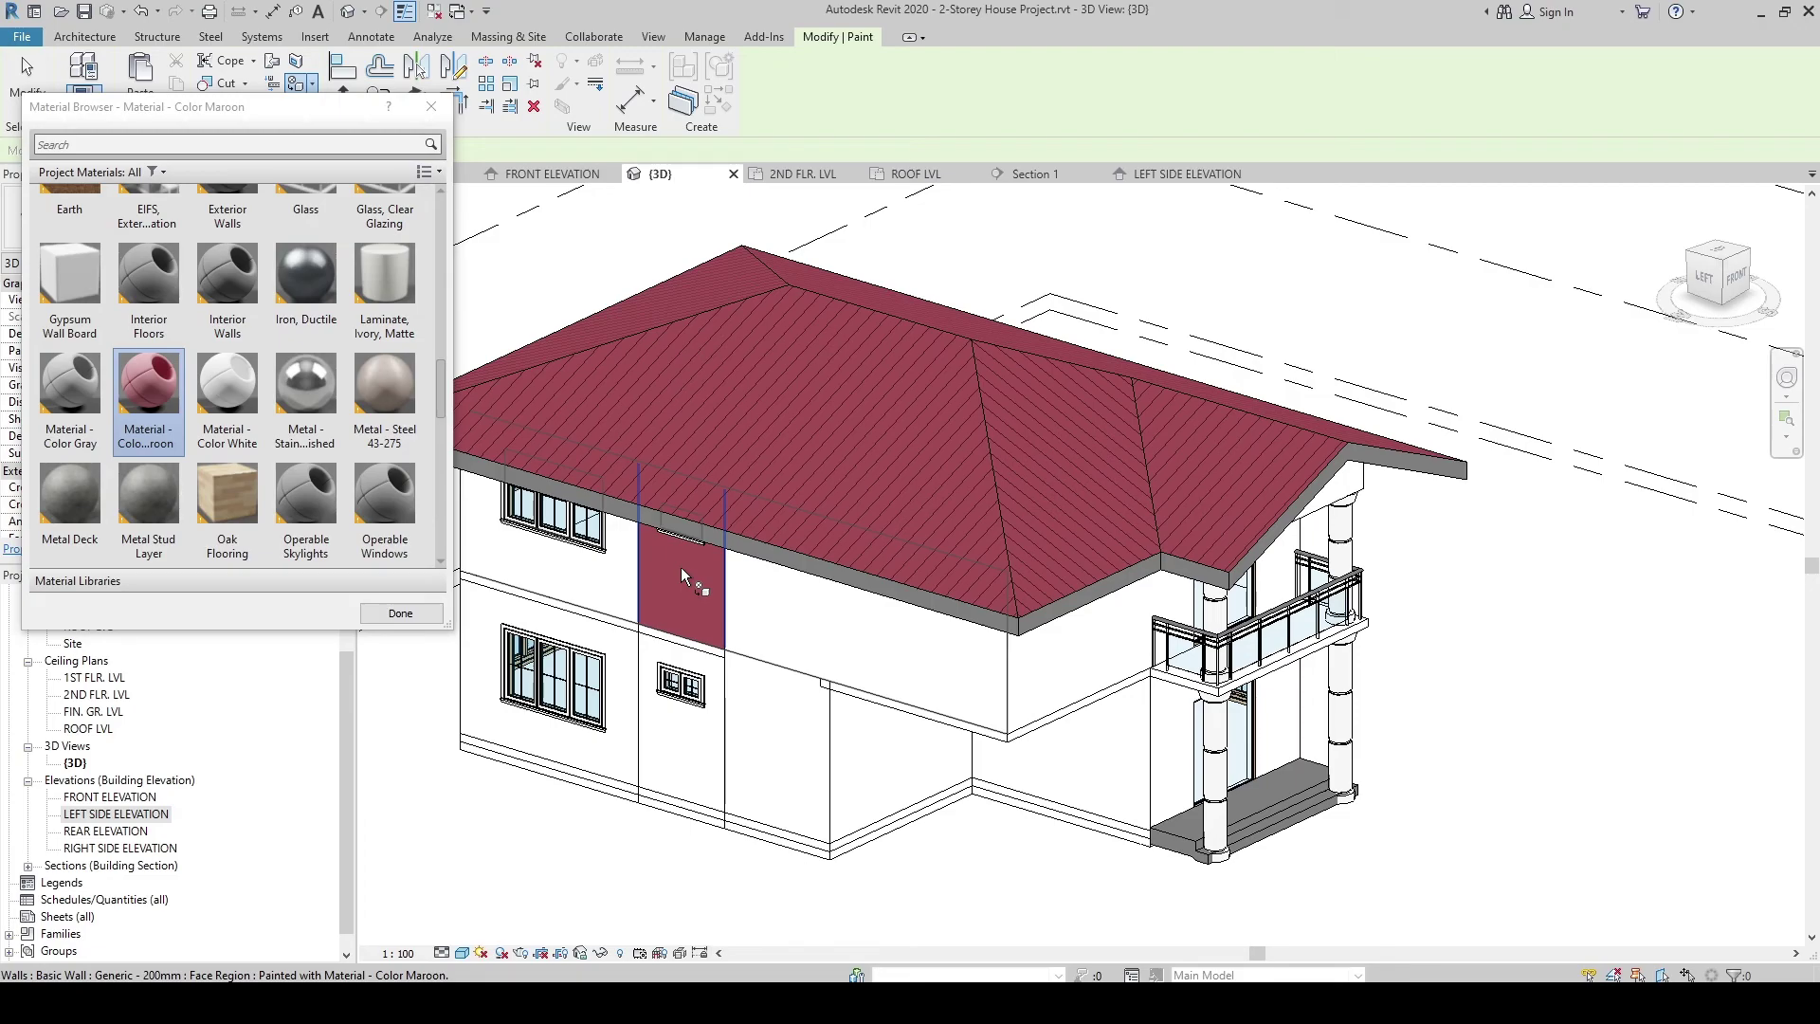
key("Escape")
Step: Inspect the painted left-side wall strip, and view the house from its front and right side in 3D
middle_click_drag(680, 567, 1199, 692, "shift")
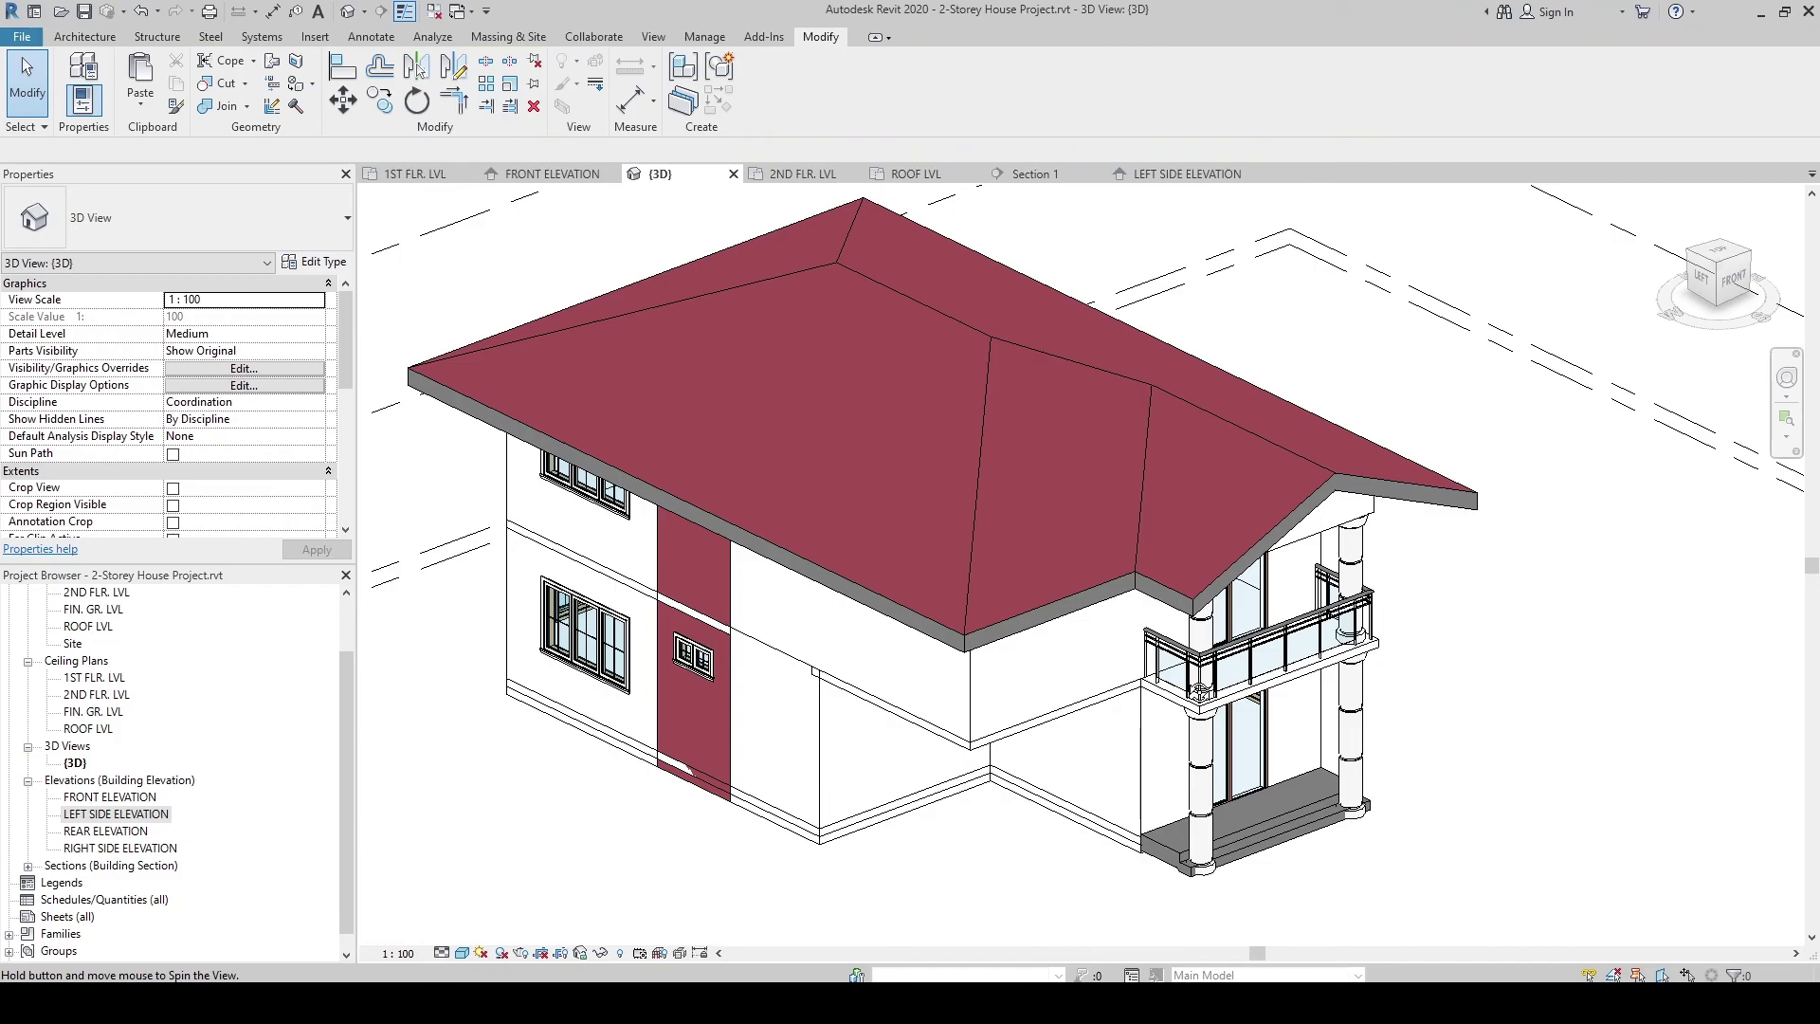
mouse_move(1199, 692)
middle_mouse_down("shift")
mouse_move(1088, 778)
mouse_move(1095, 705)
middle_mouse_up("shift")
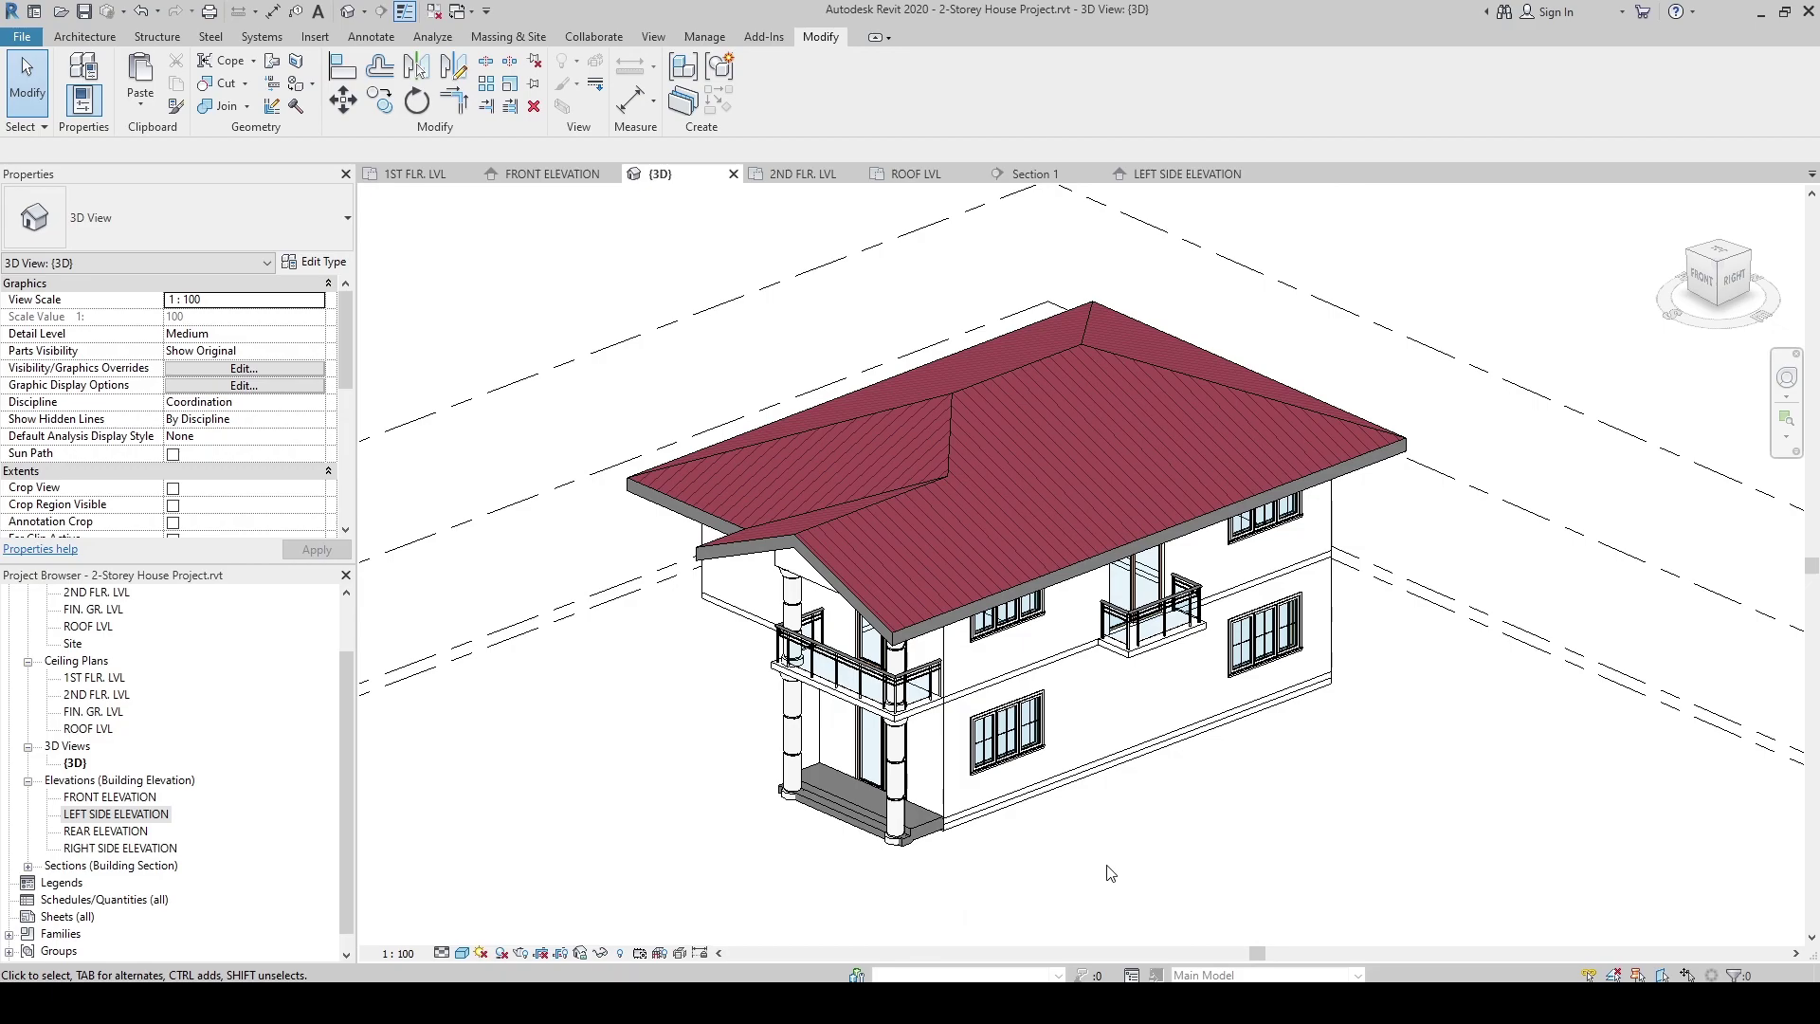
scroll(1110, 873, "up", 1)
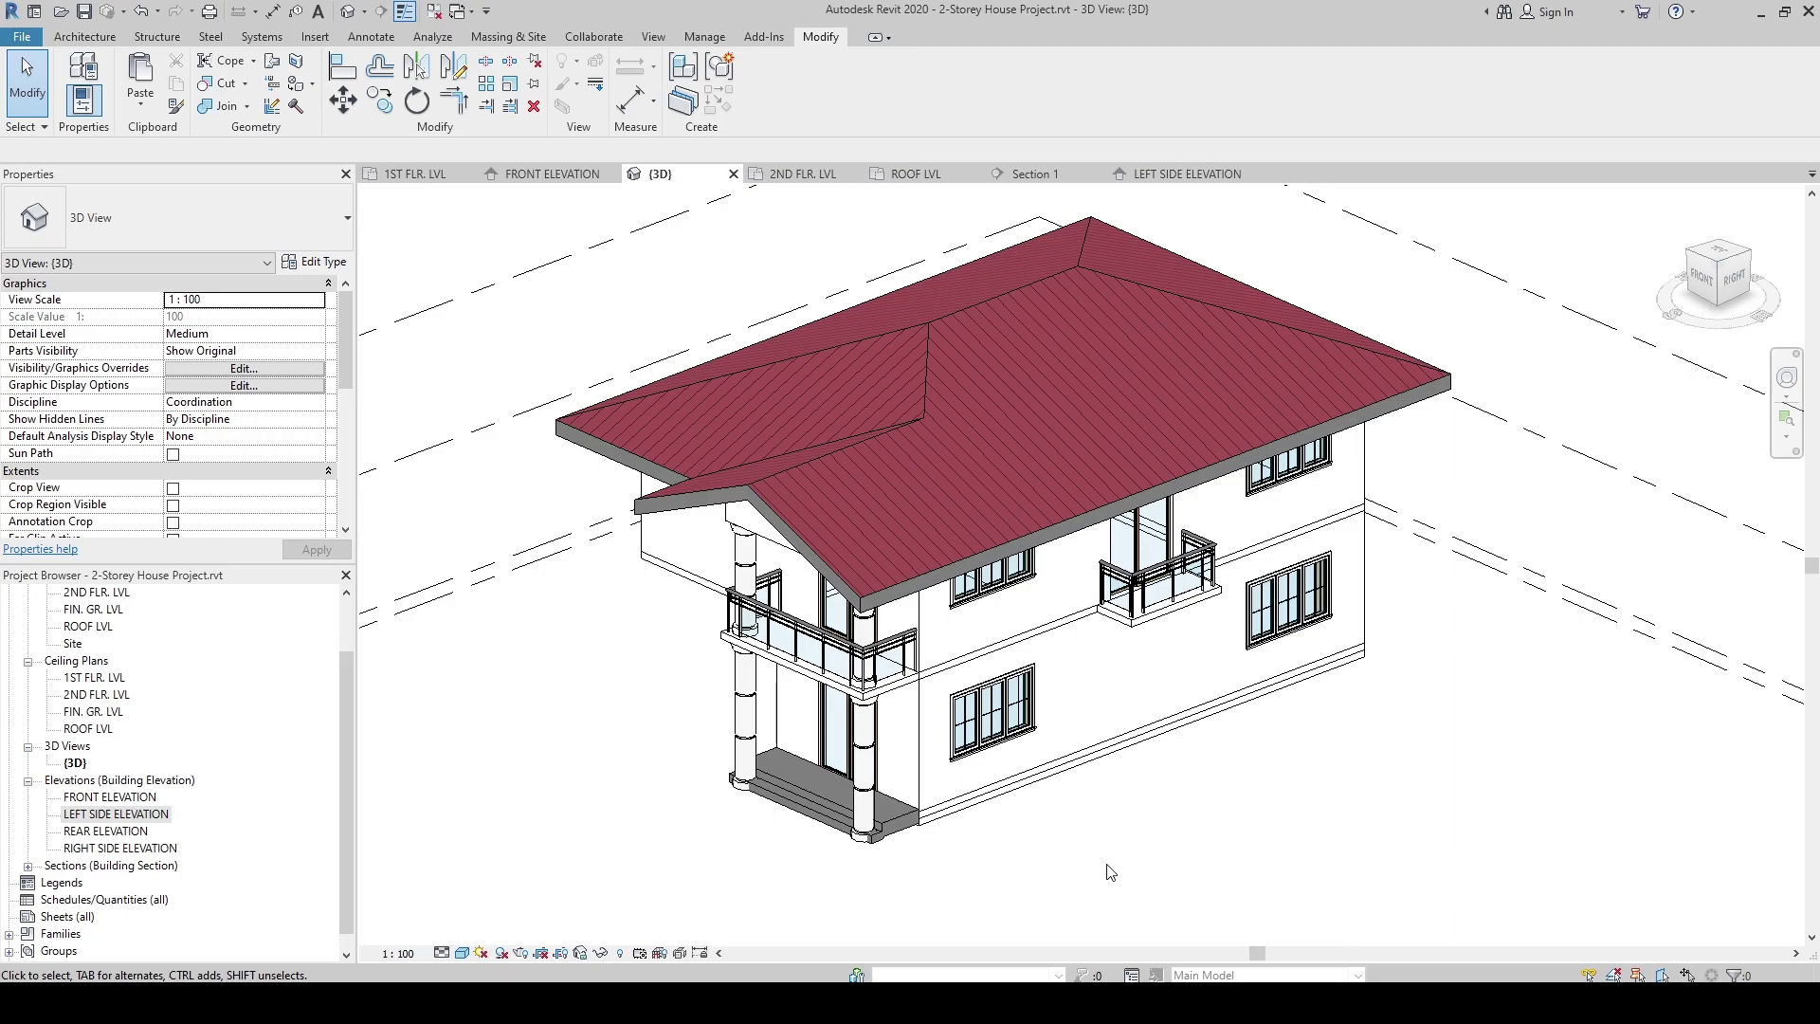
middle_click_drag(1110, 873, 1123, 857)
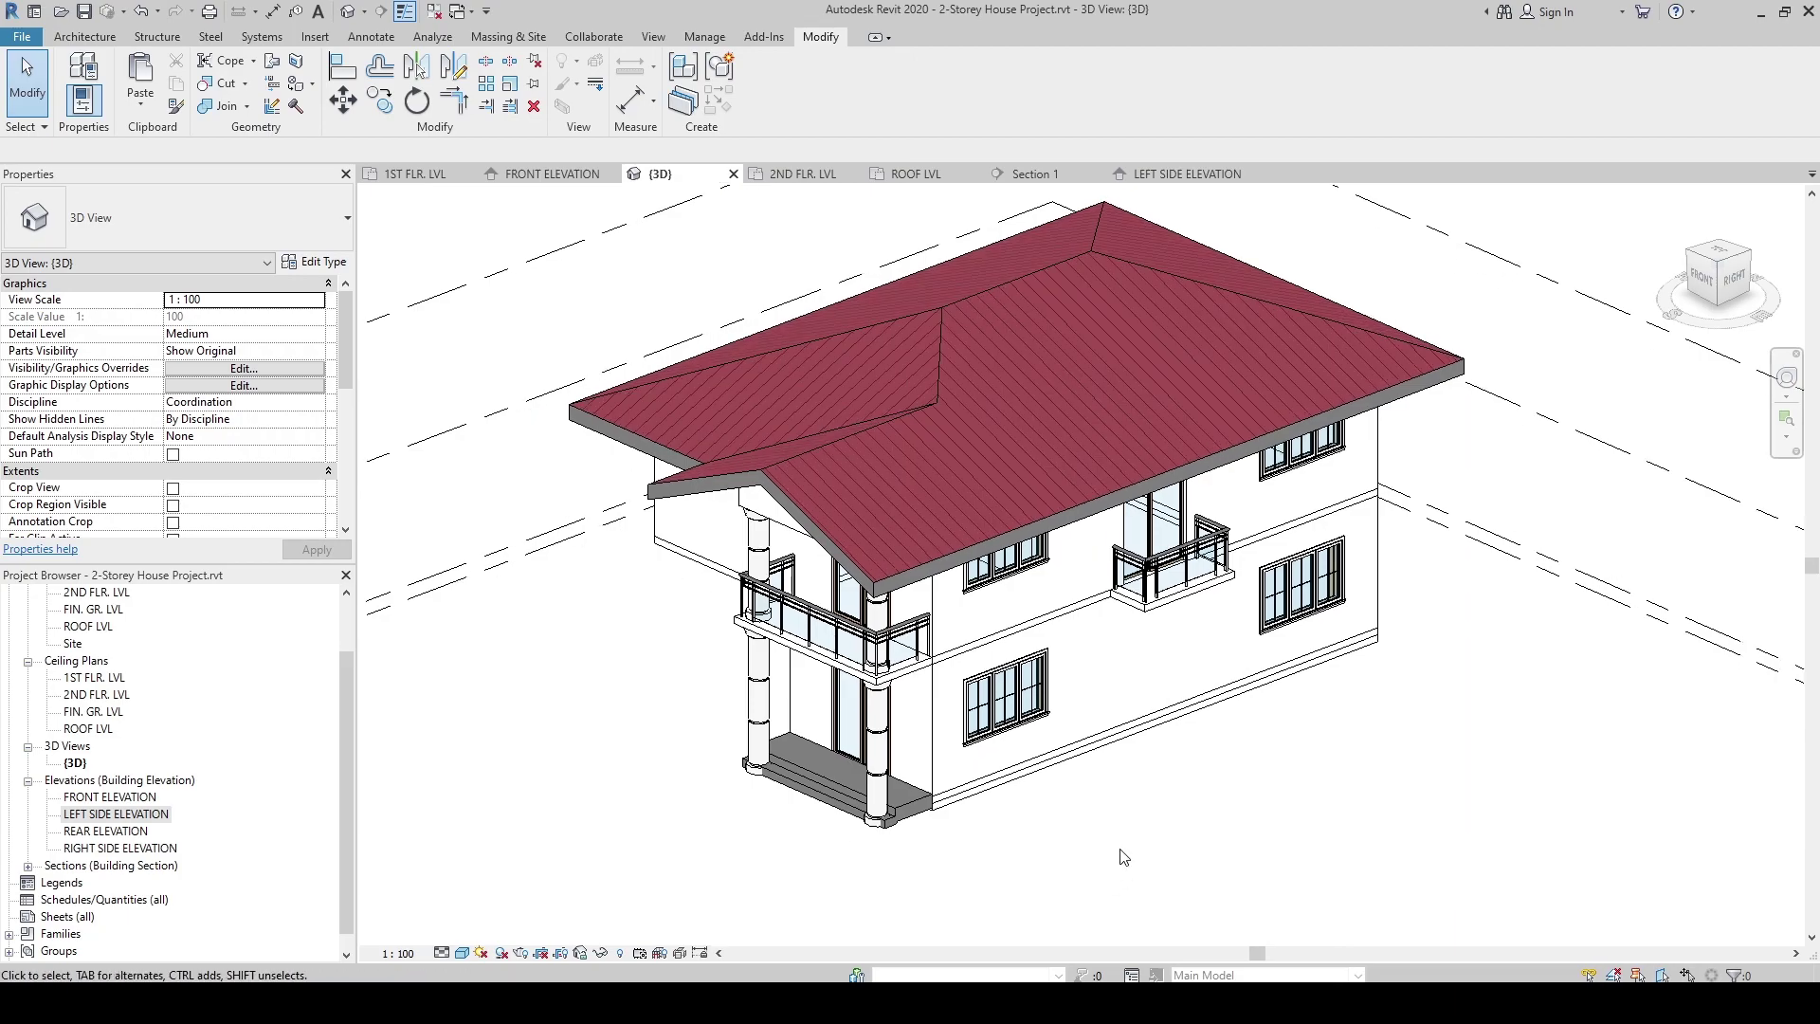